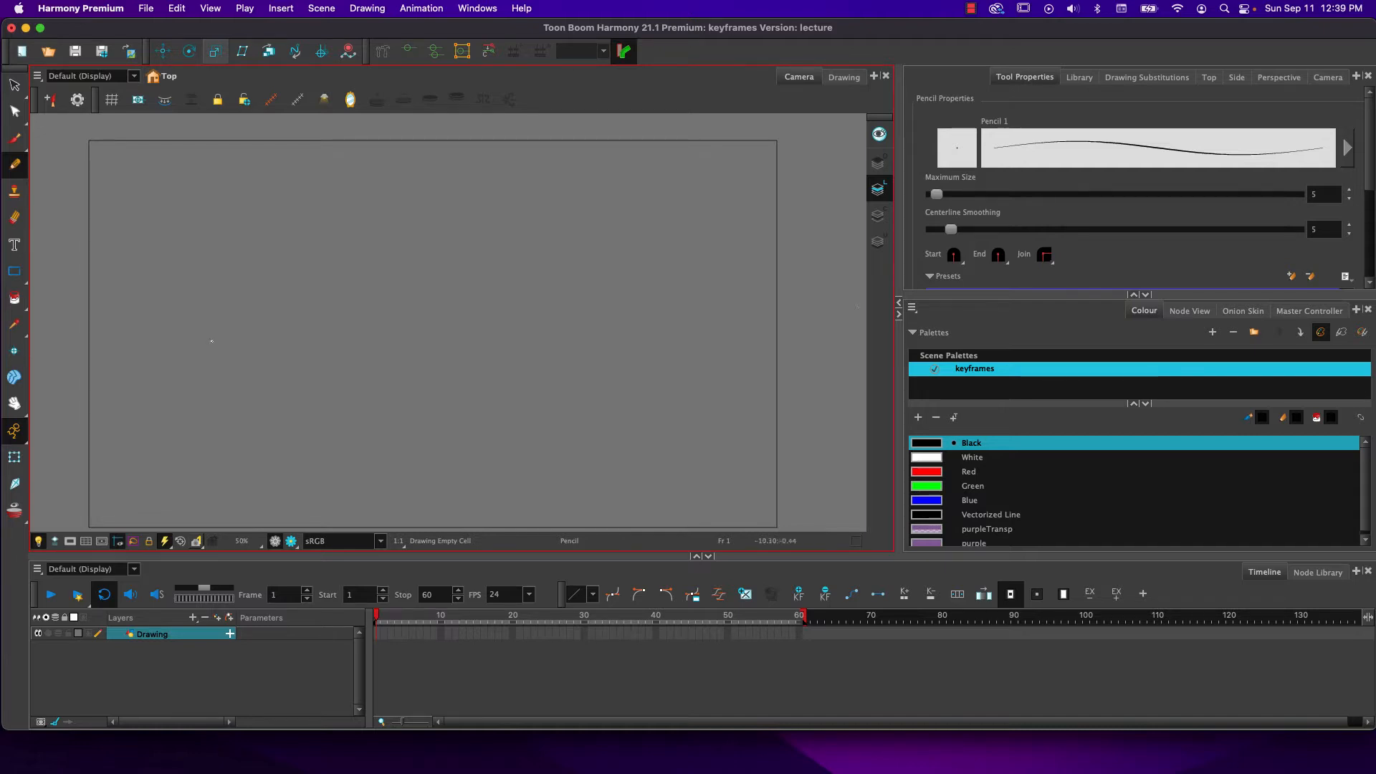
Draw a freehand circle in the lower-left area of the camera frame with the Pencil and fill it with purpleTransp
mouse_move(138, 407)
left_mouse_down()
mouse_move(197, 437)
mouse_move(144, 445)
mouse_move(141, 399)
left_mouse_up()
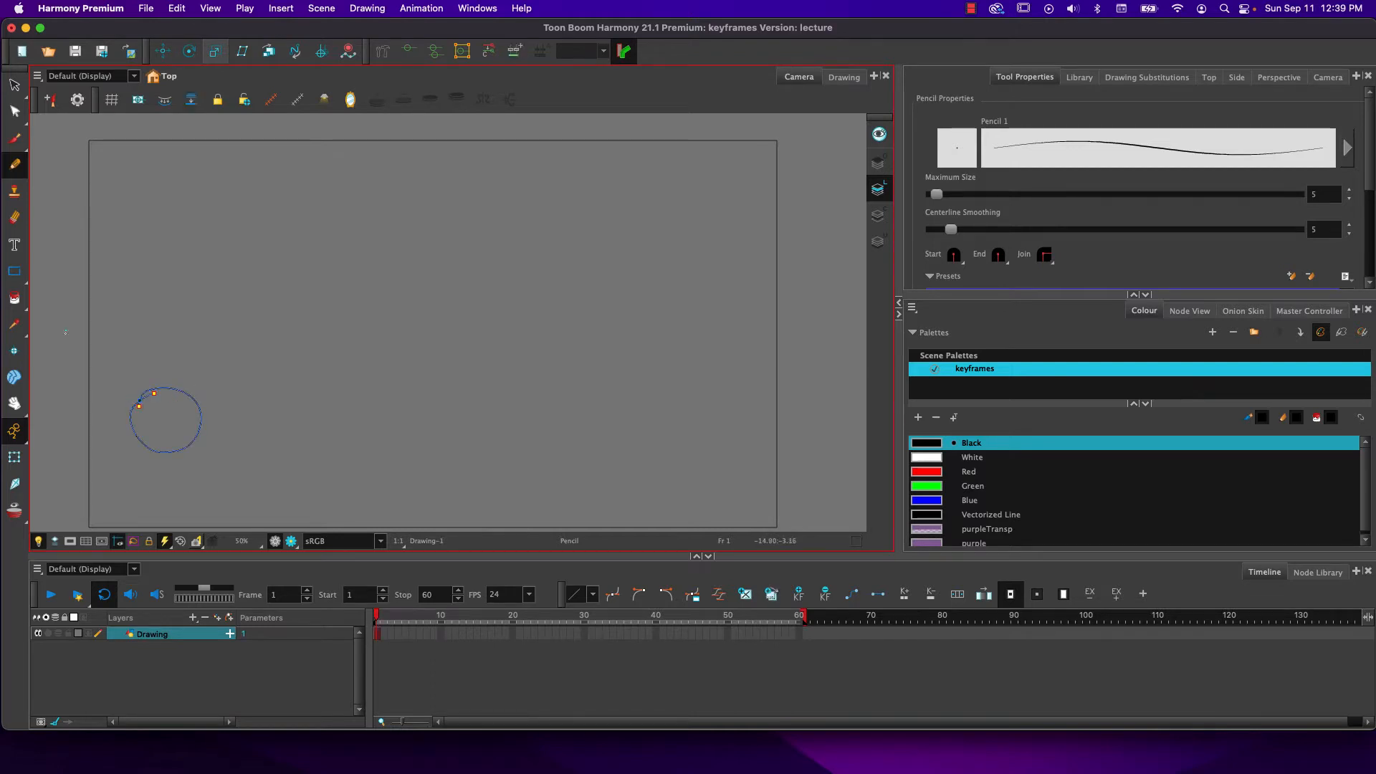
left_click(14, 298)
left_click(919, 541)
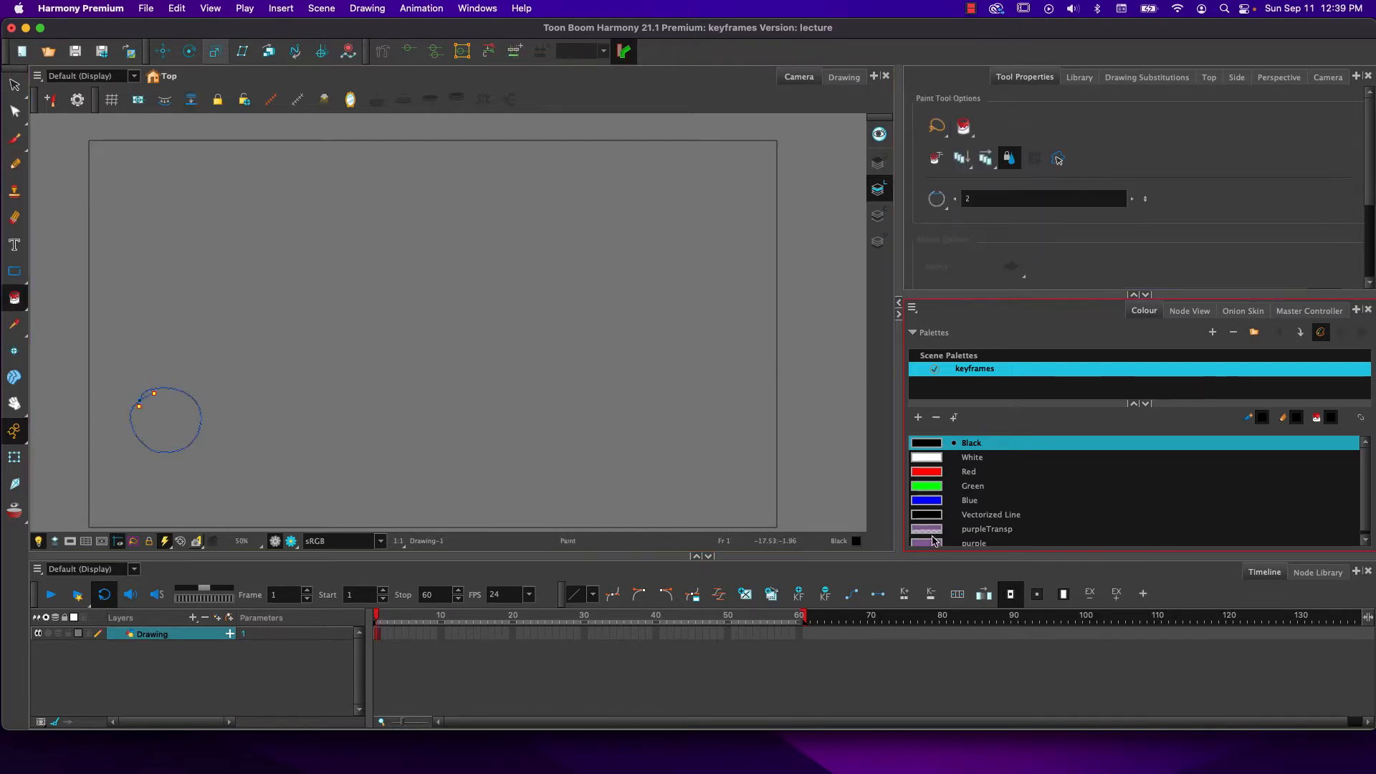
left_click(924, 525)
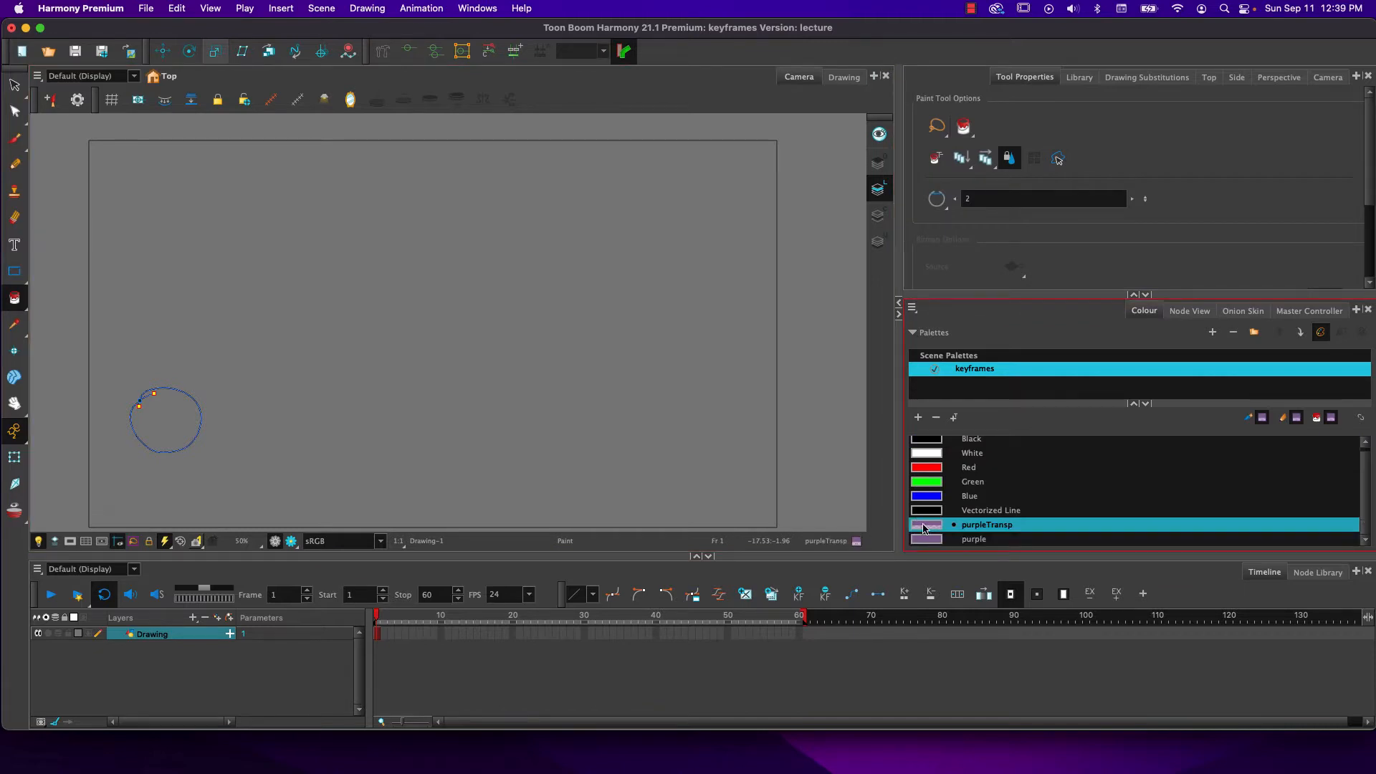
left_click(147, 428)
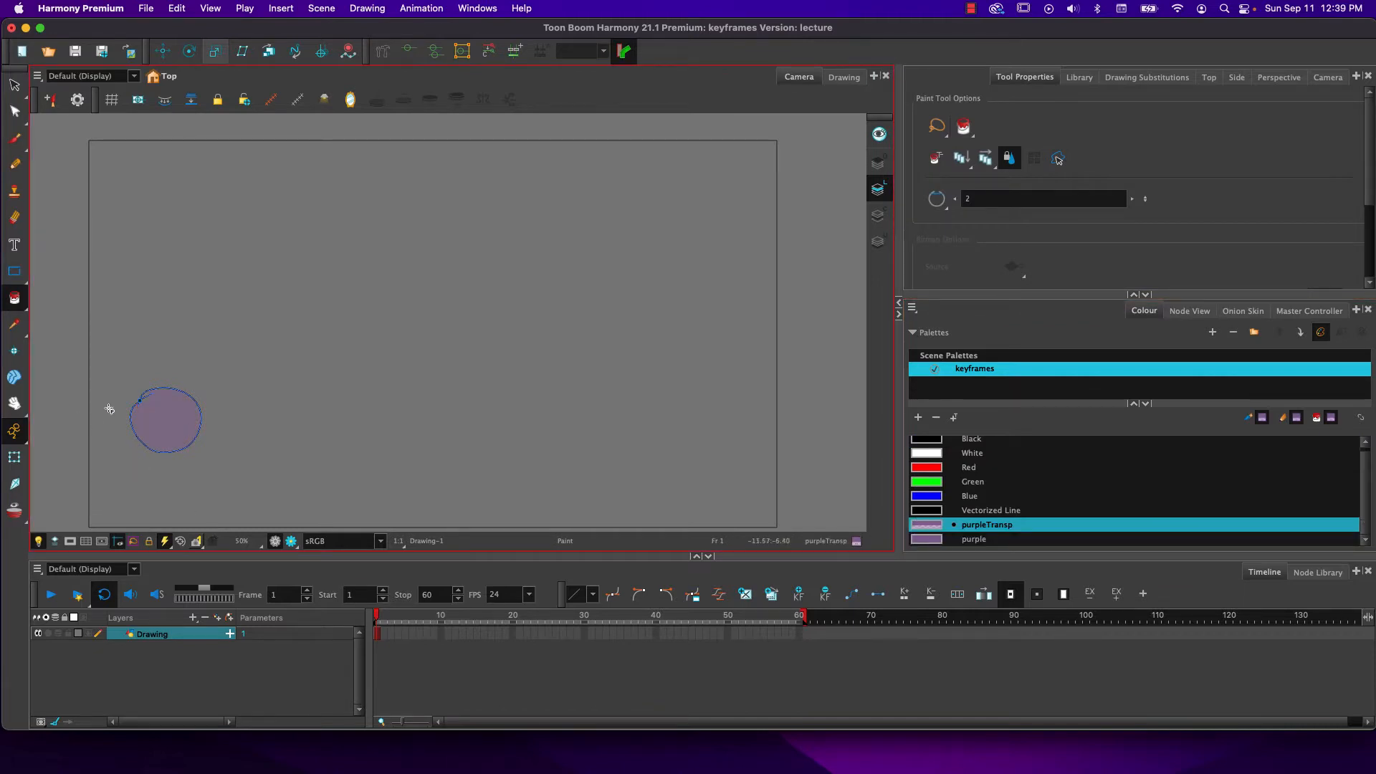
Activate the Transform tool and select the circle's drawing on frame 1 of the Drawing layer
key("alt+s")
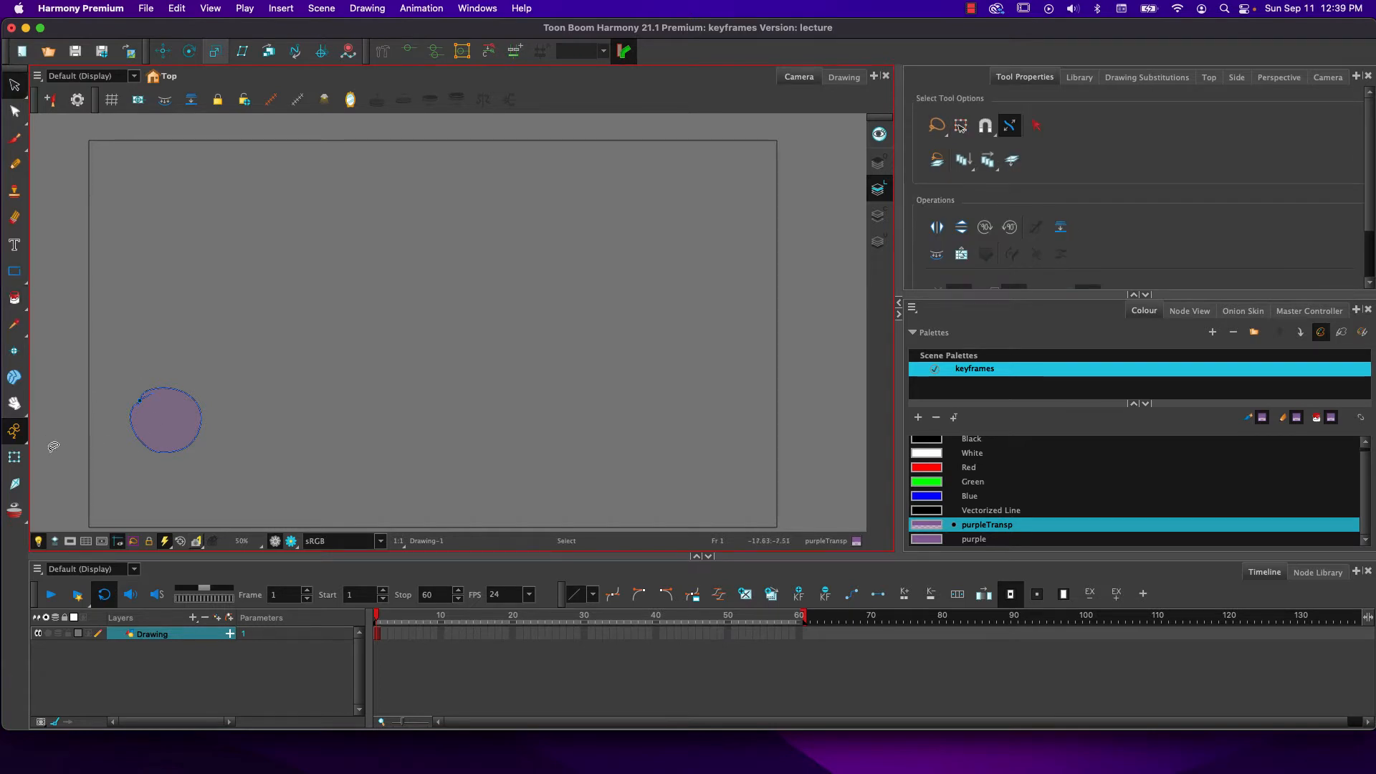
left_click(16, 456)
left_click(181, 673)
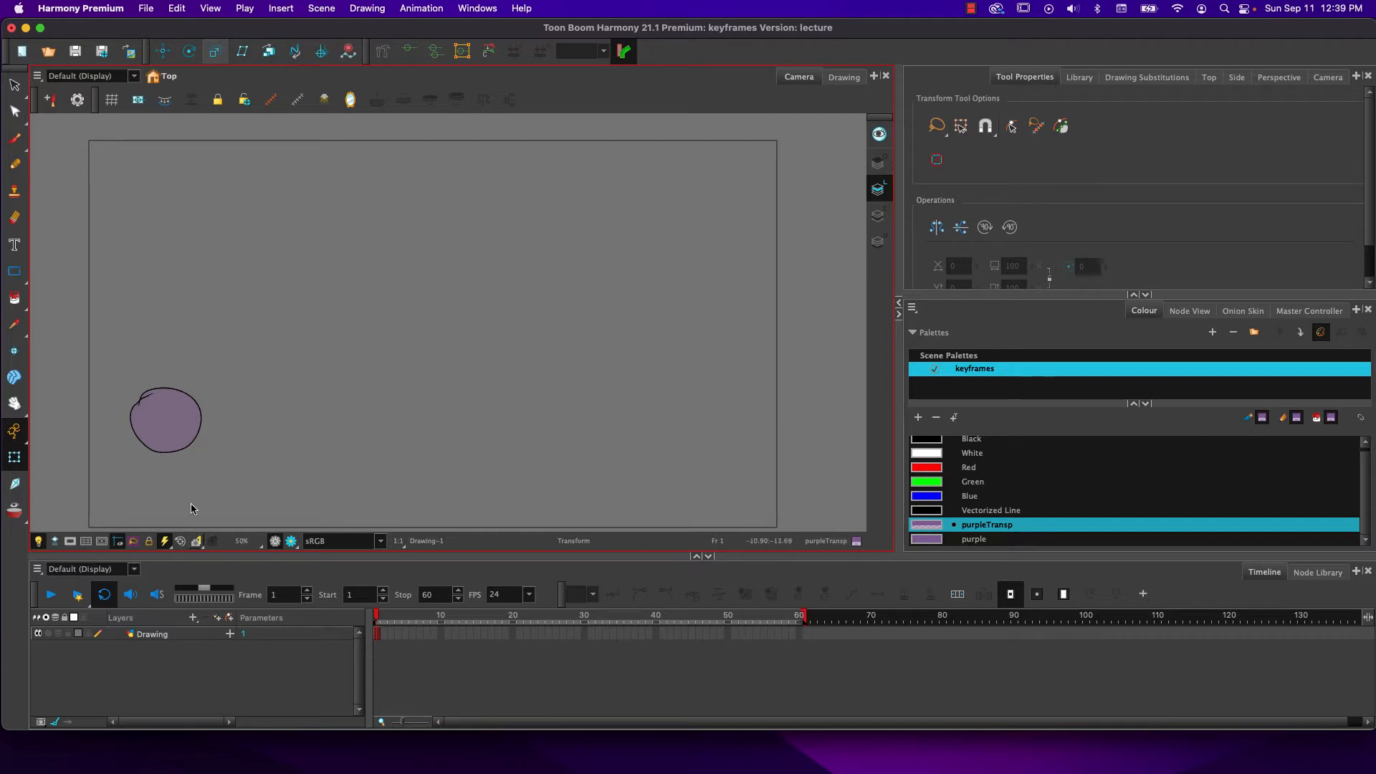
left_click(384, 636)
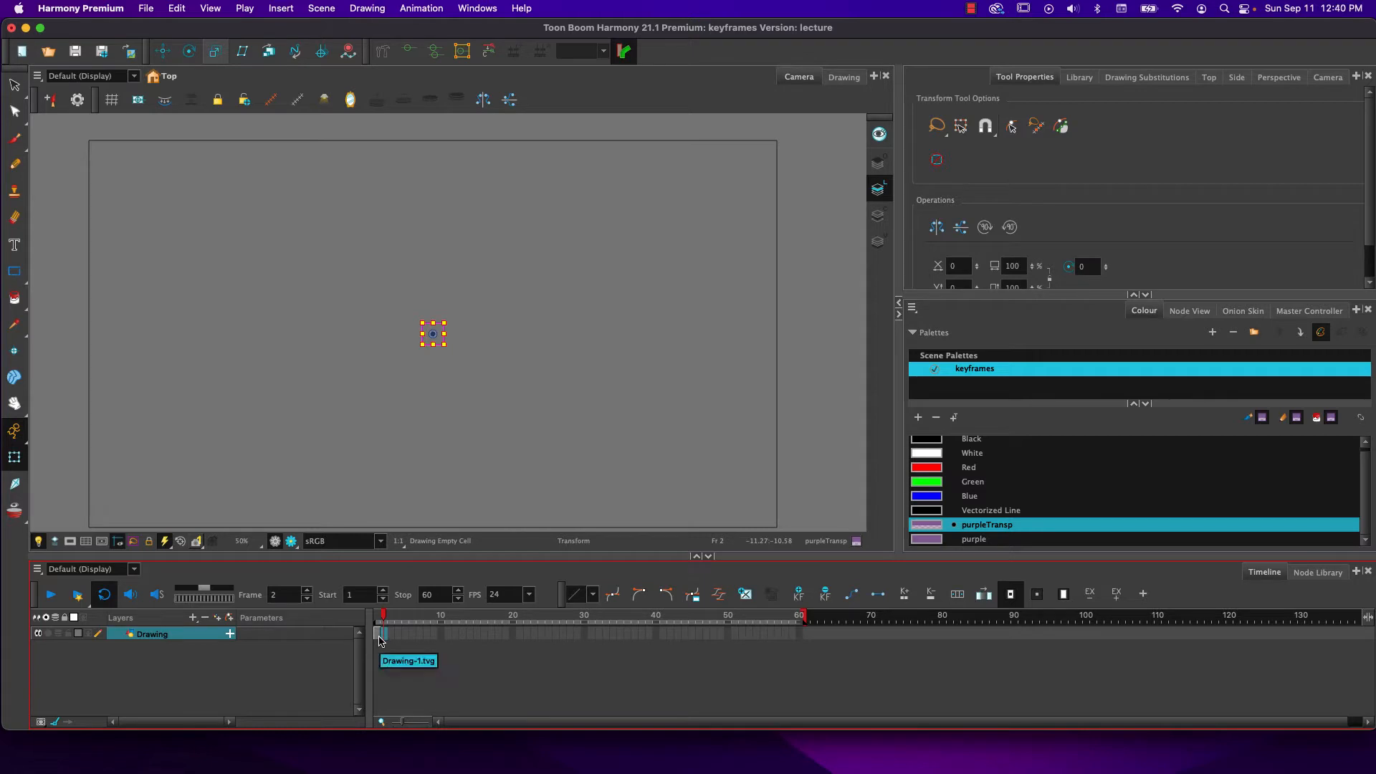
left_click(14, 482)
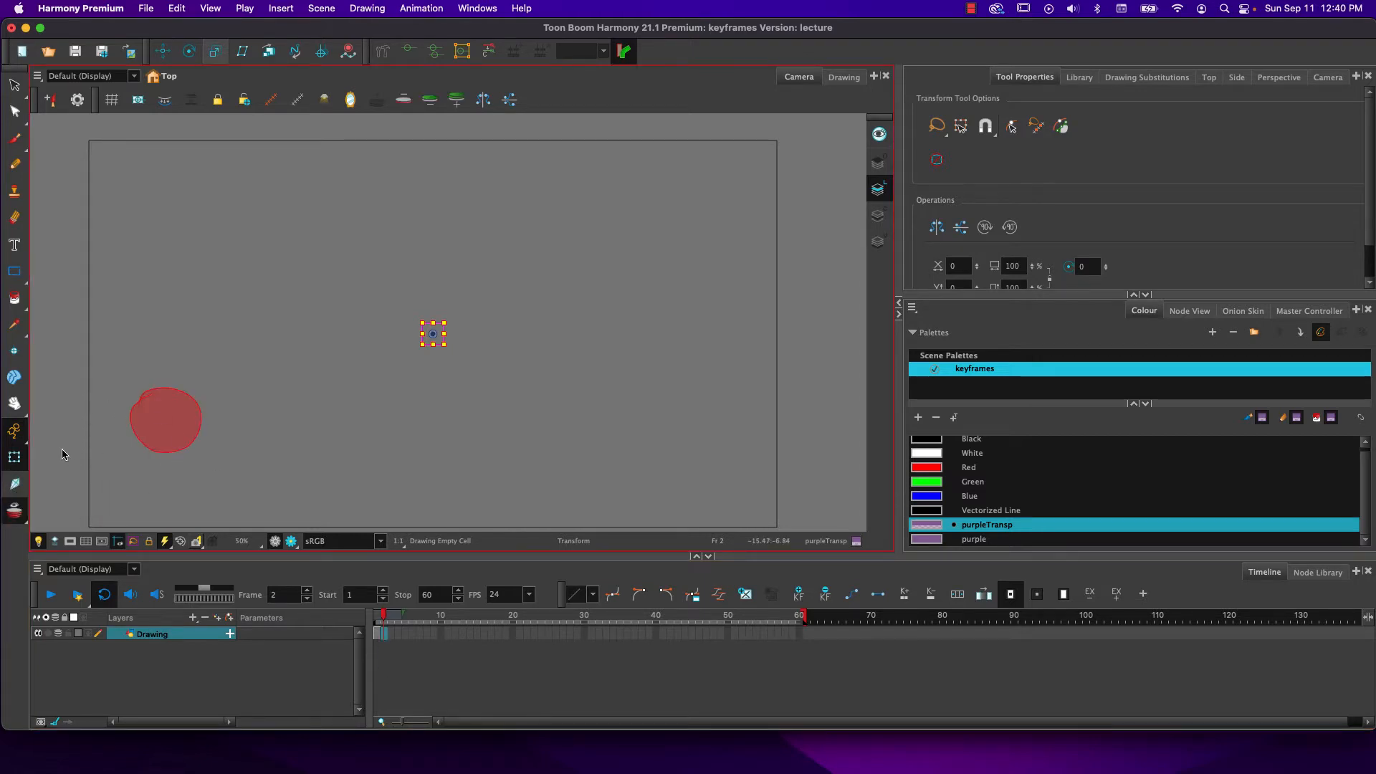
left_click(378, 634)
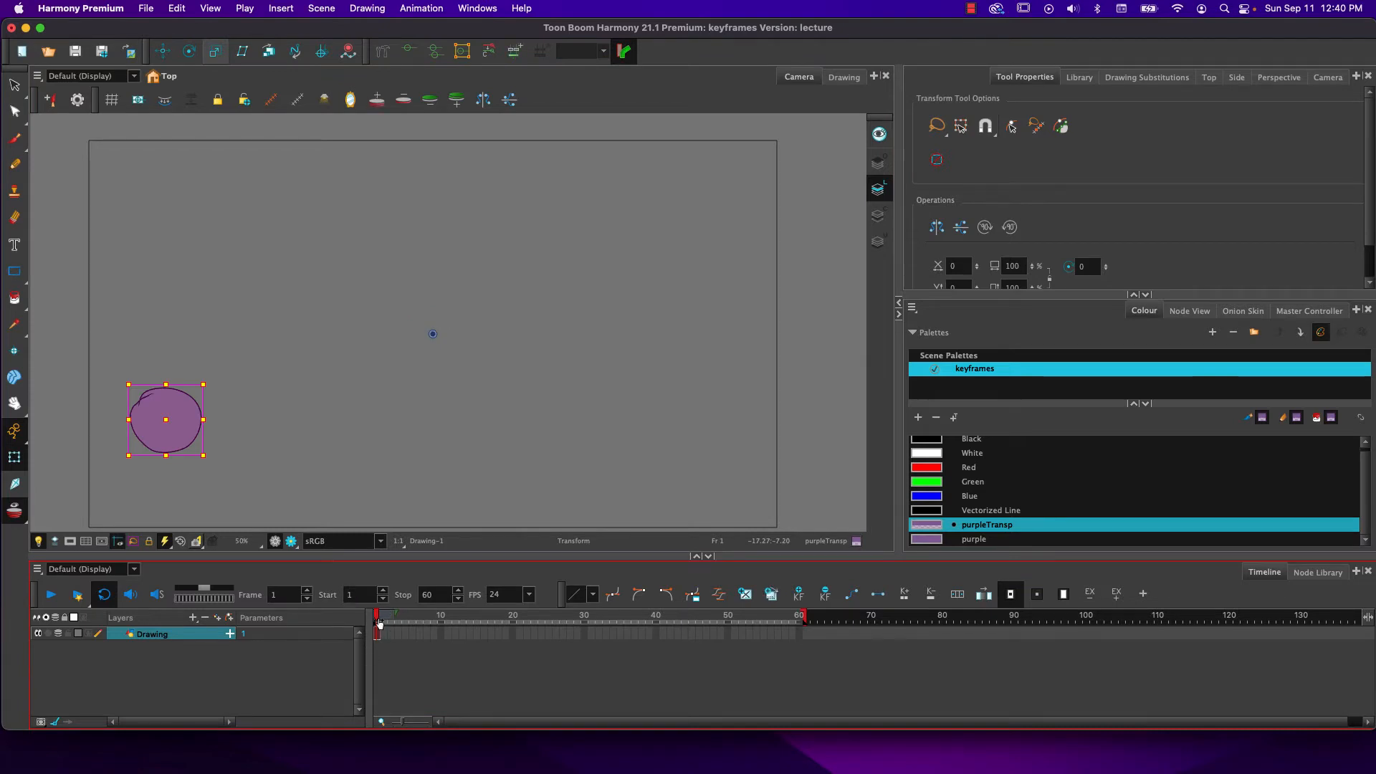
Extend the scene's playback range so that it stops at frame 120
left_click_drag(803, 621, 1234, 620)
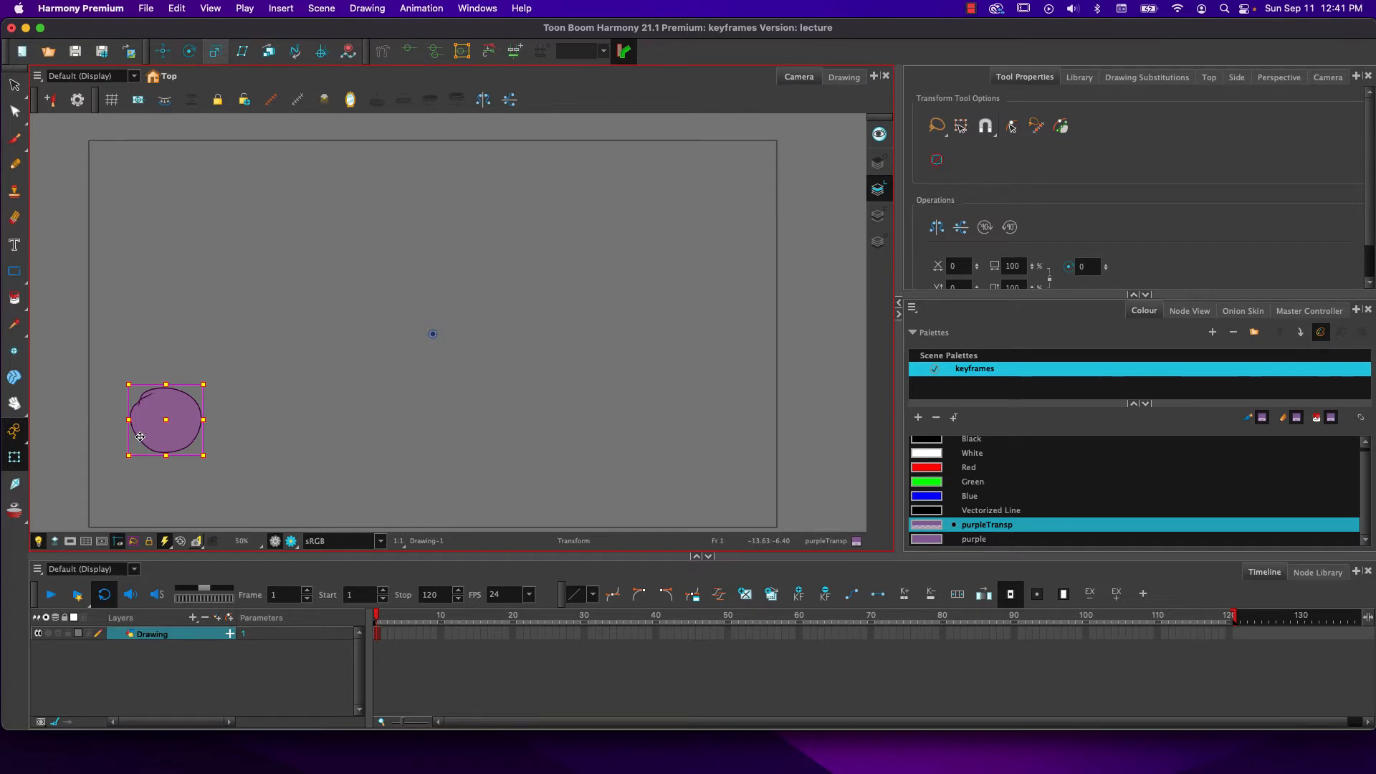
left_click(162, 660)
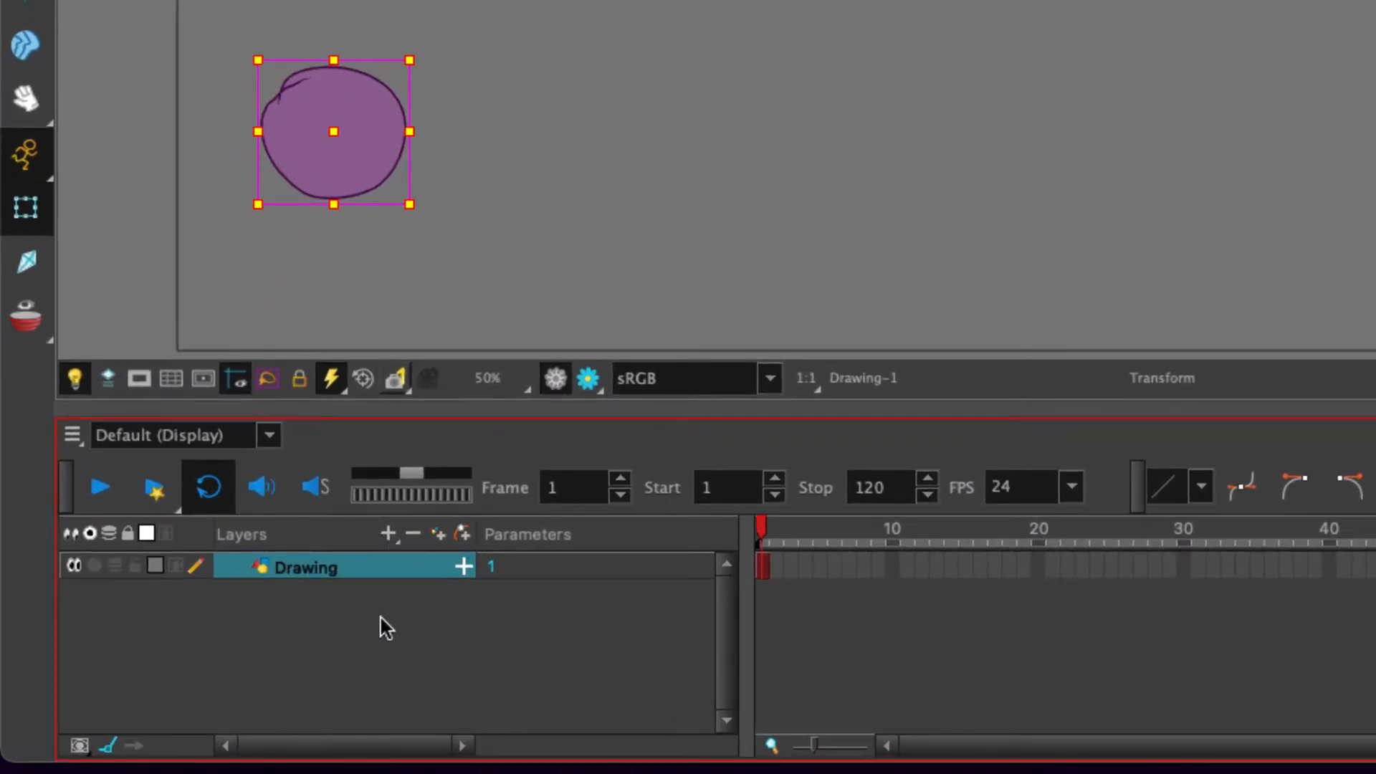
Add a parent peg to the Drawing layer, checking that it collapses and expands over its child
left_click(462, 535)
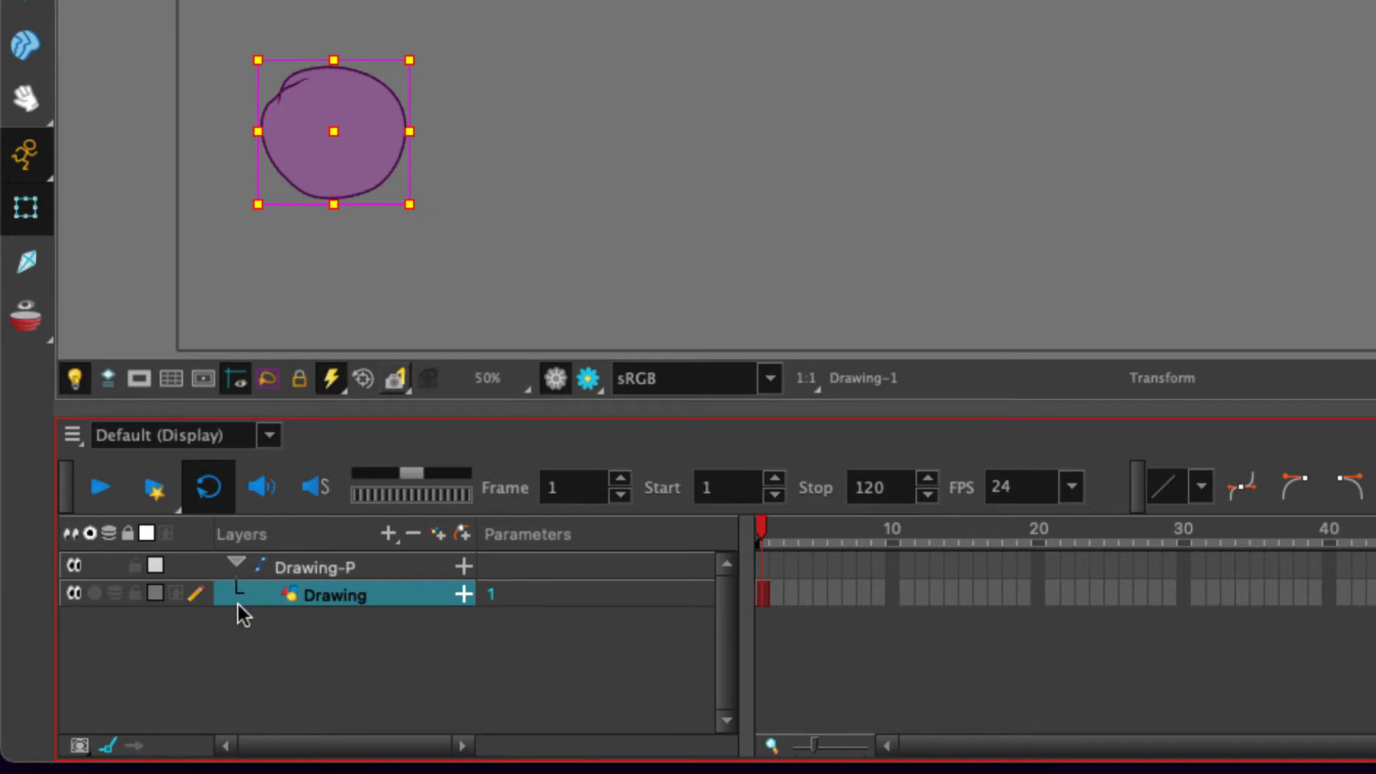
left_click(234, 565)
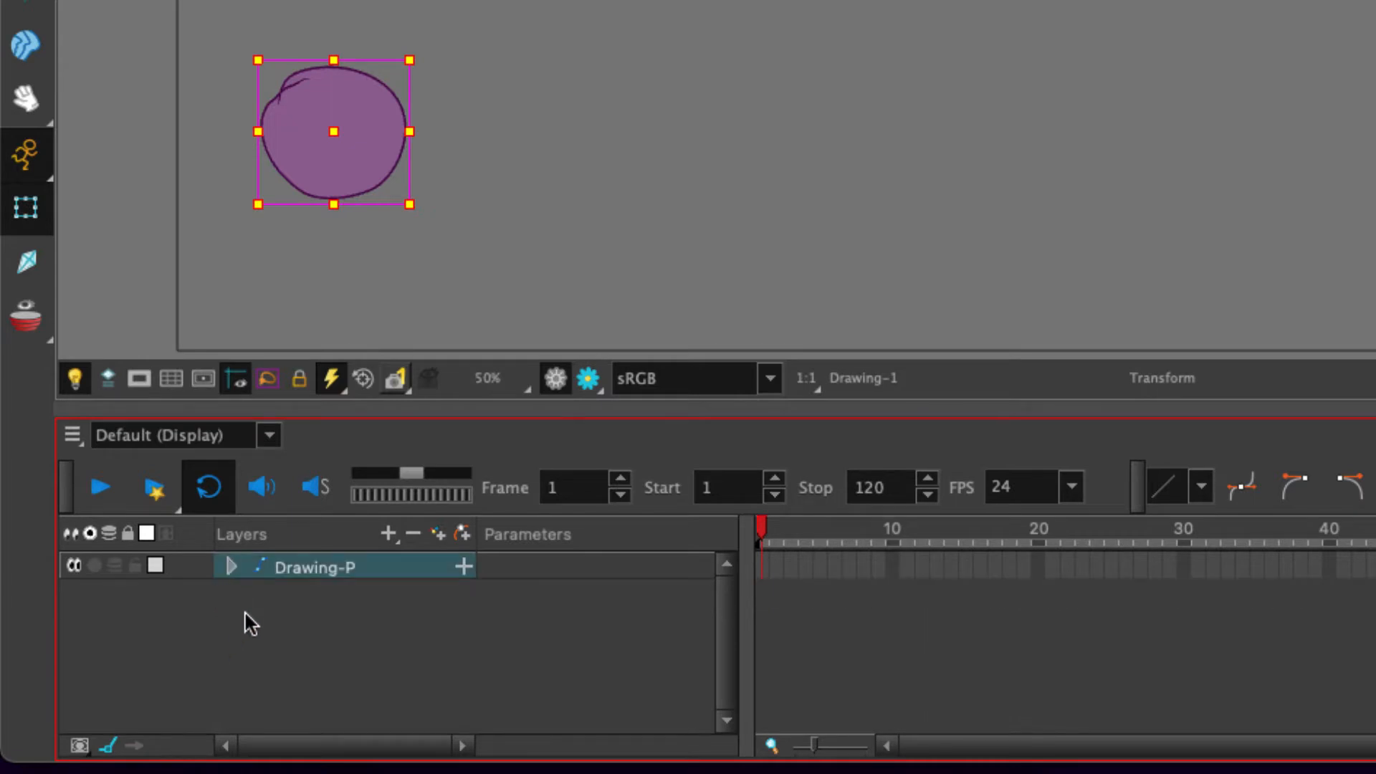
left_click(229, 568)
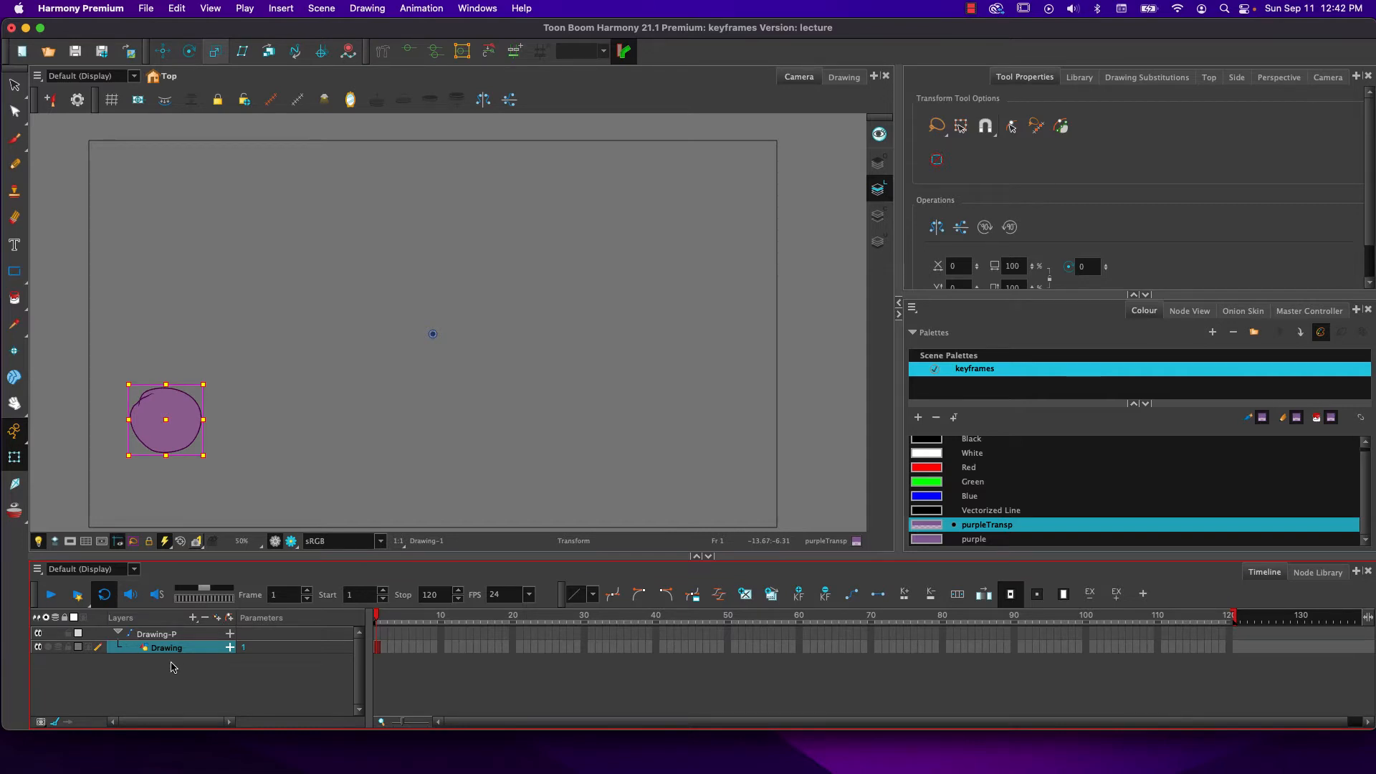
Extend the circle drawing's exposure to frame 120 and return to frame 1
left_click(1232, 648)
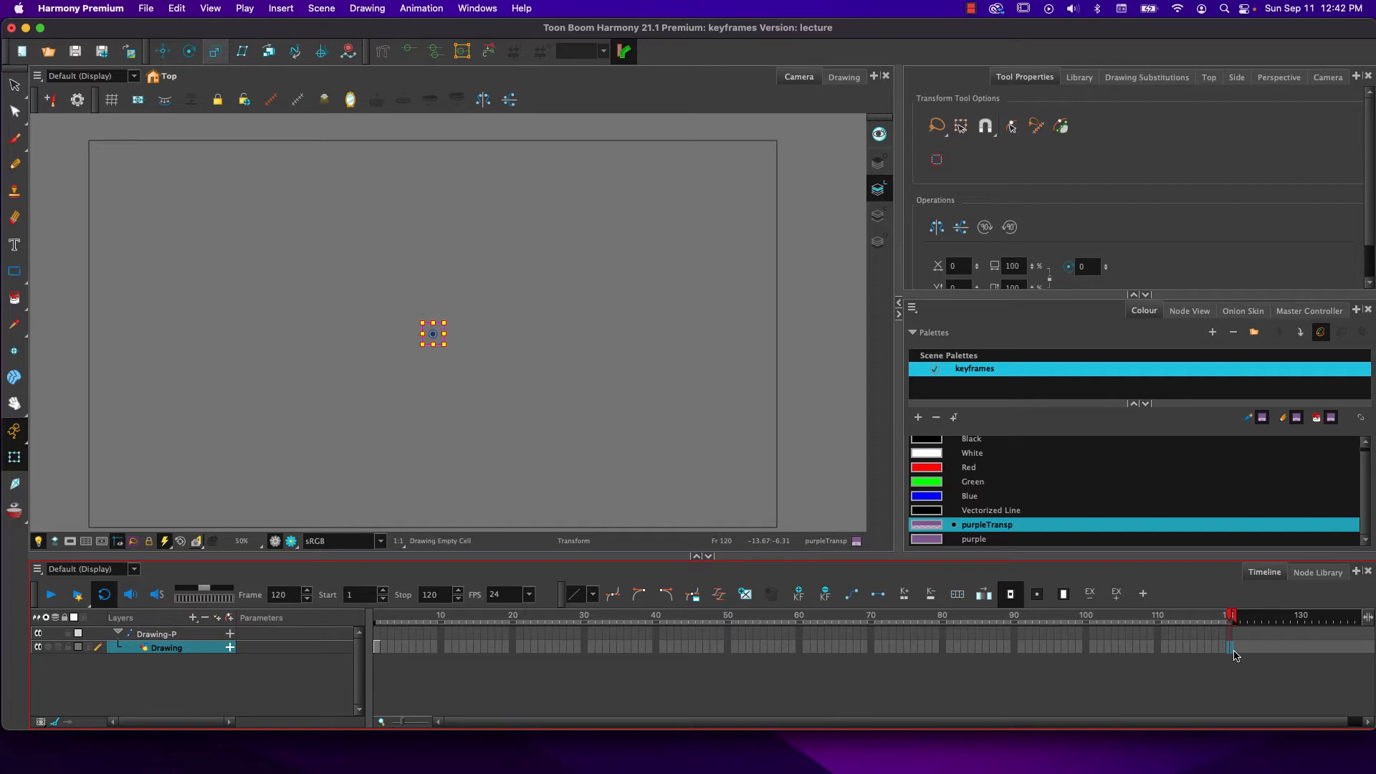
key("F5")
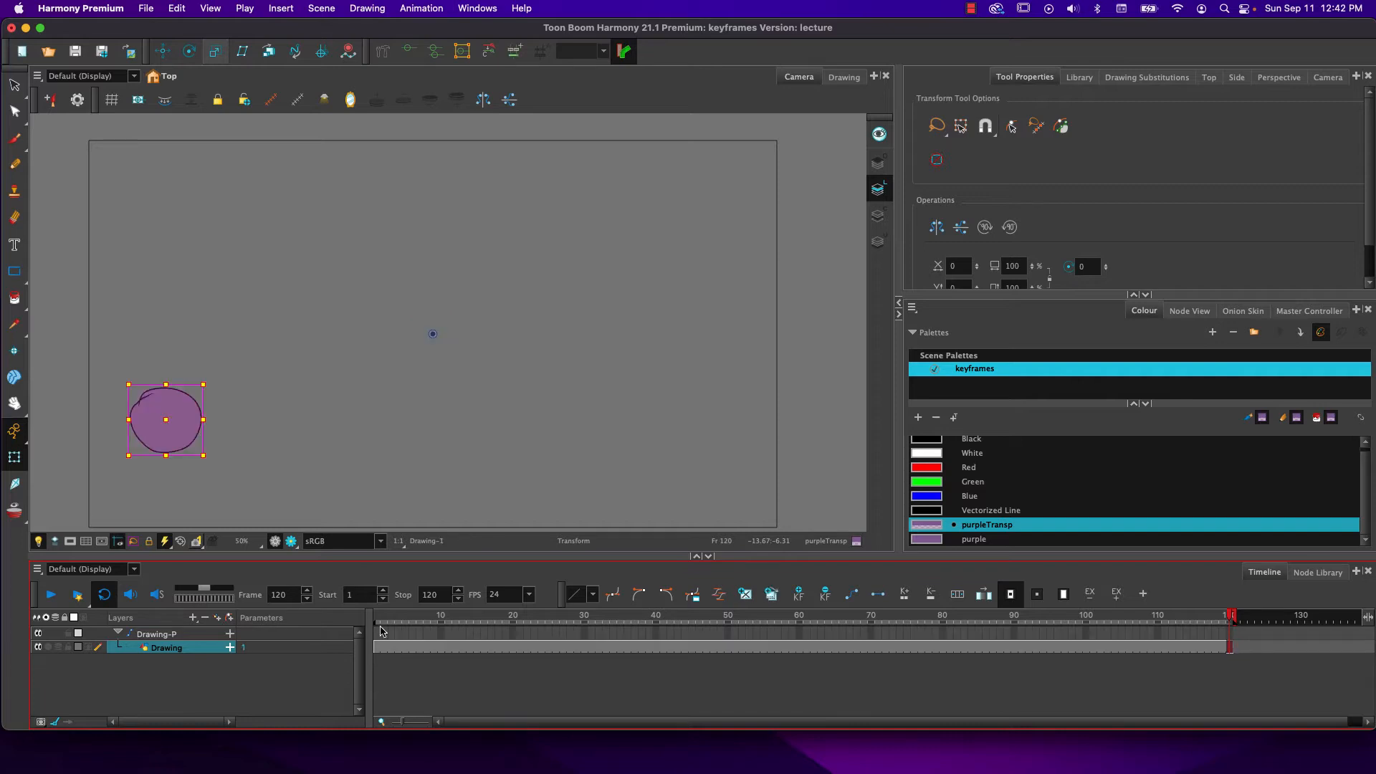
mouse_move(376, 622)
left_mouse_down()
mouse_move(775, 620)
mouse_move(316, 599)
left_mouse_up()
Collapse the Drawing-P peg and insert a keyframe on it at frame 1
left_click(118, 634)
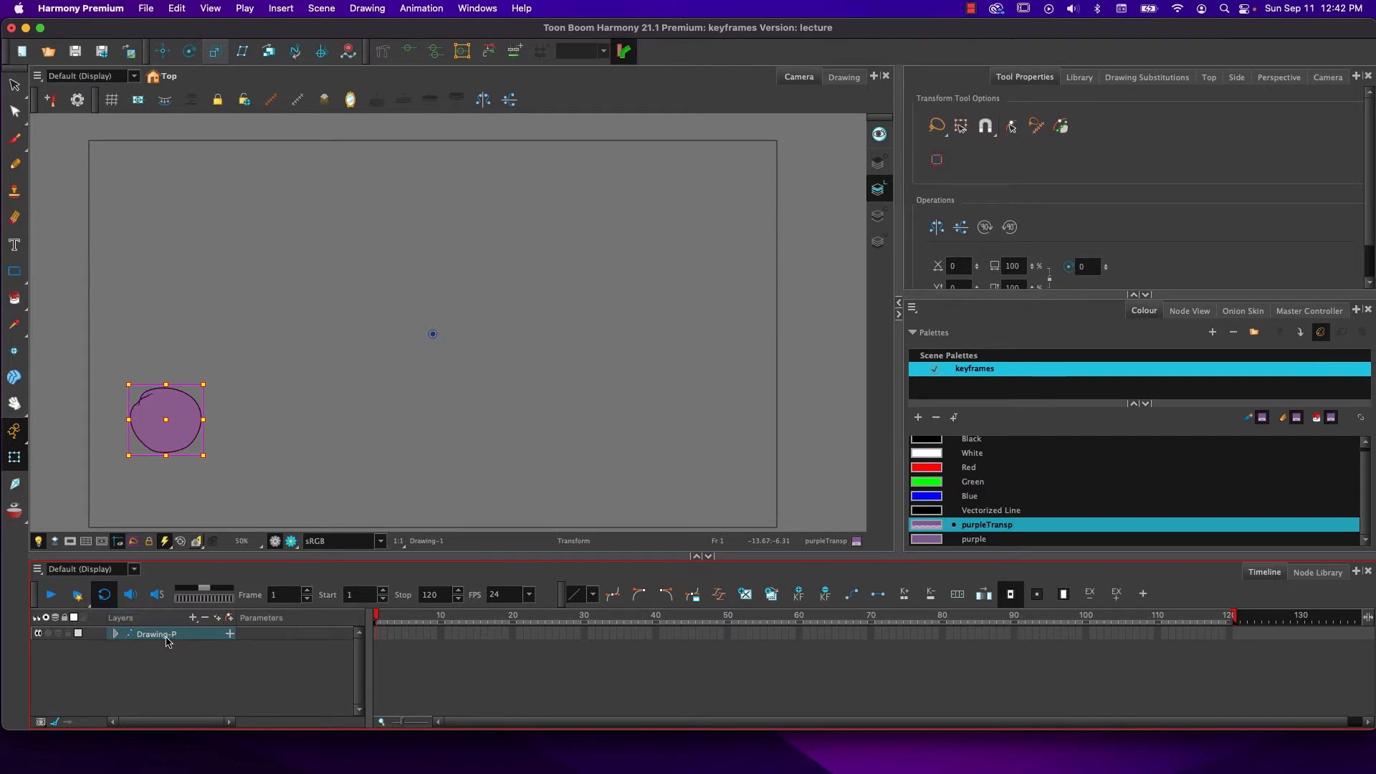
left_click(380, 635)
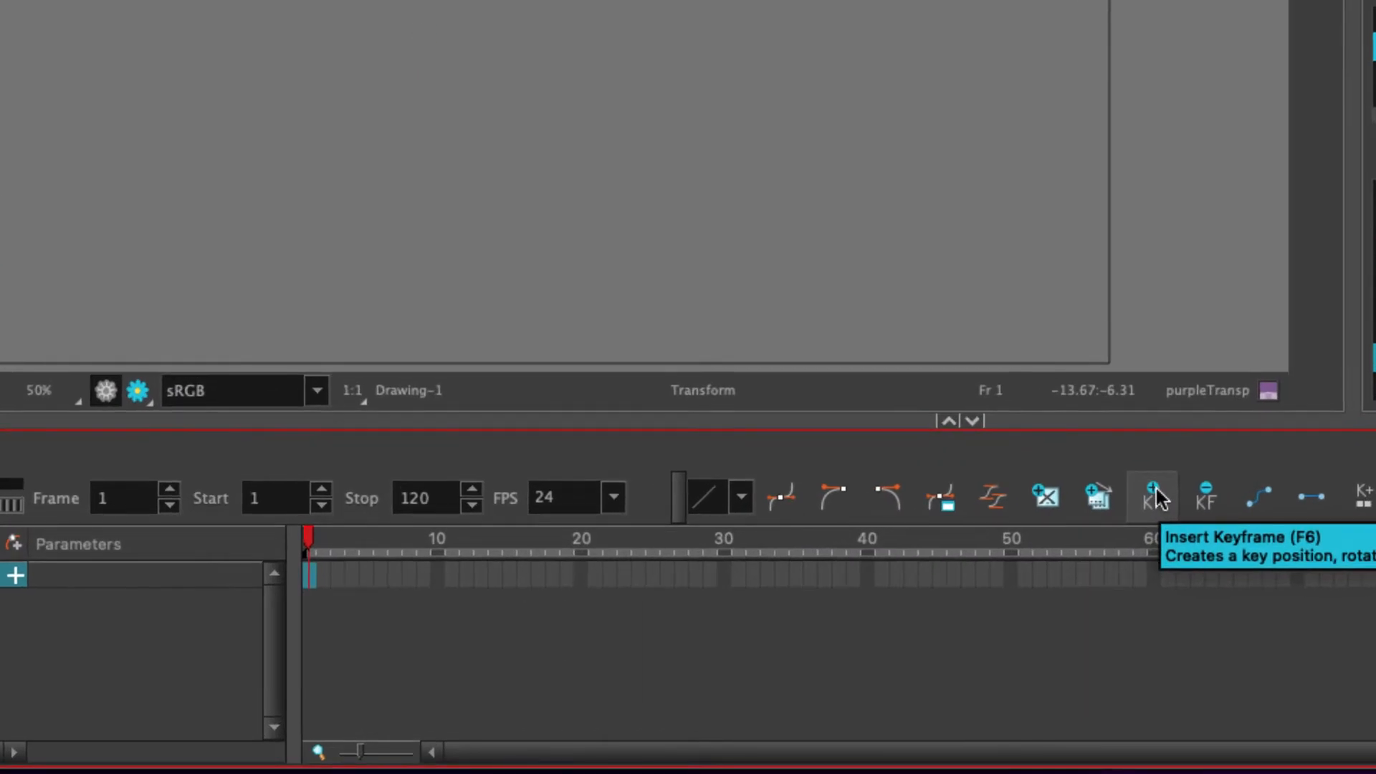
left_click(1156, 489)
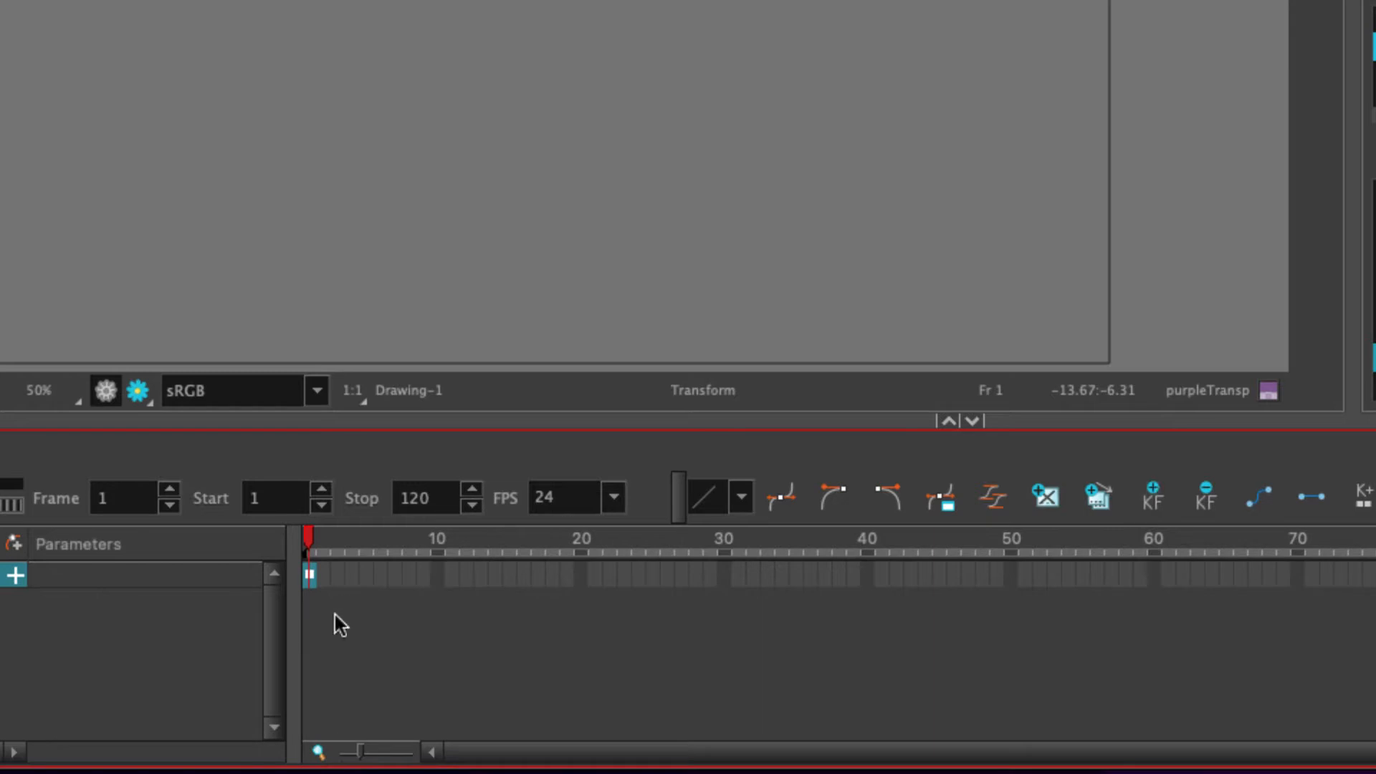
Pose the circle at frame 10 on the peg by rotating and stretching it with the Transform tool and moving it towards the frame's centre
left_click_drag(311, 540, 332, 537)
left_click_drag(334, 539, 435, 528)
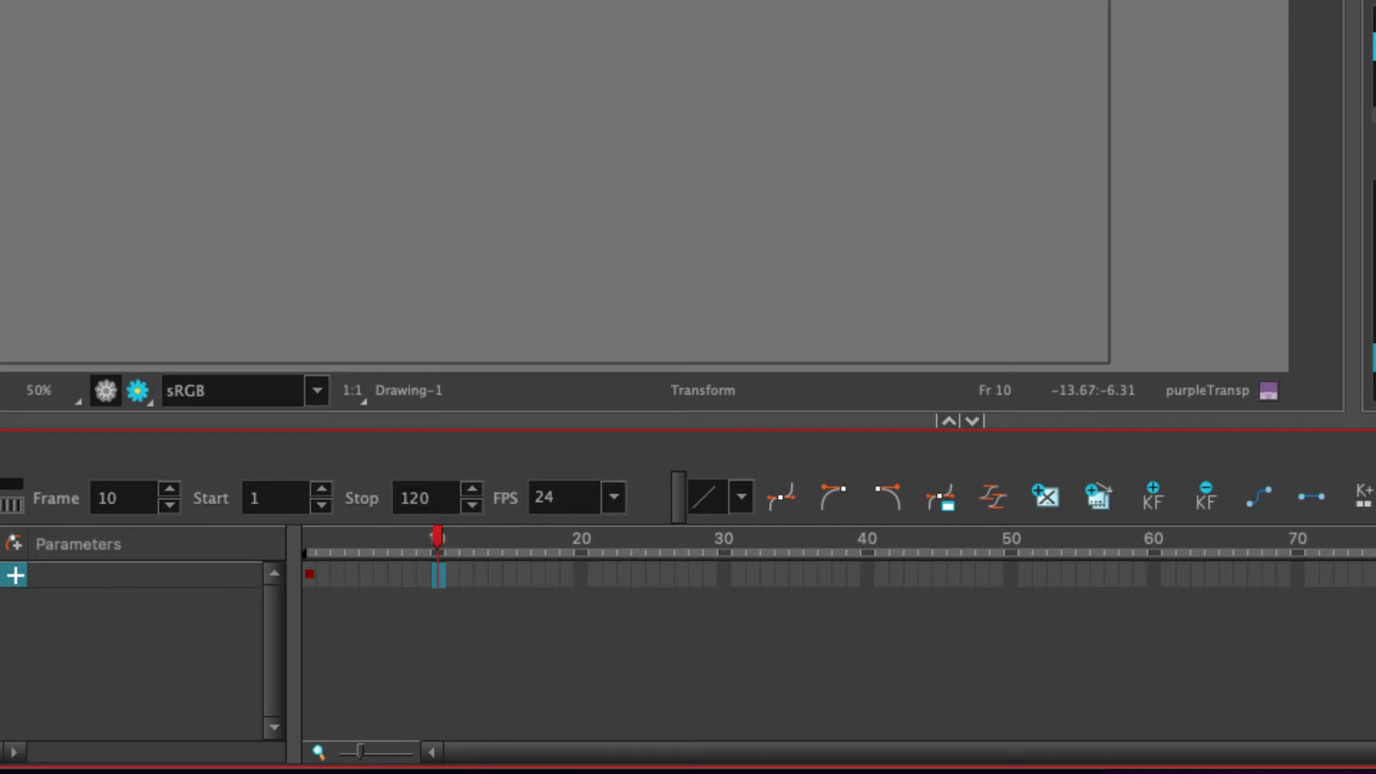
key("alt+s")
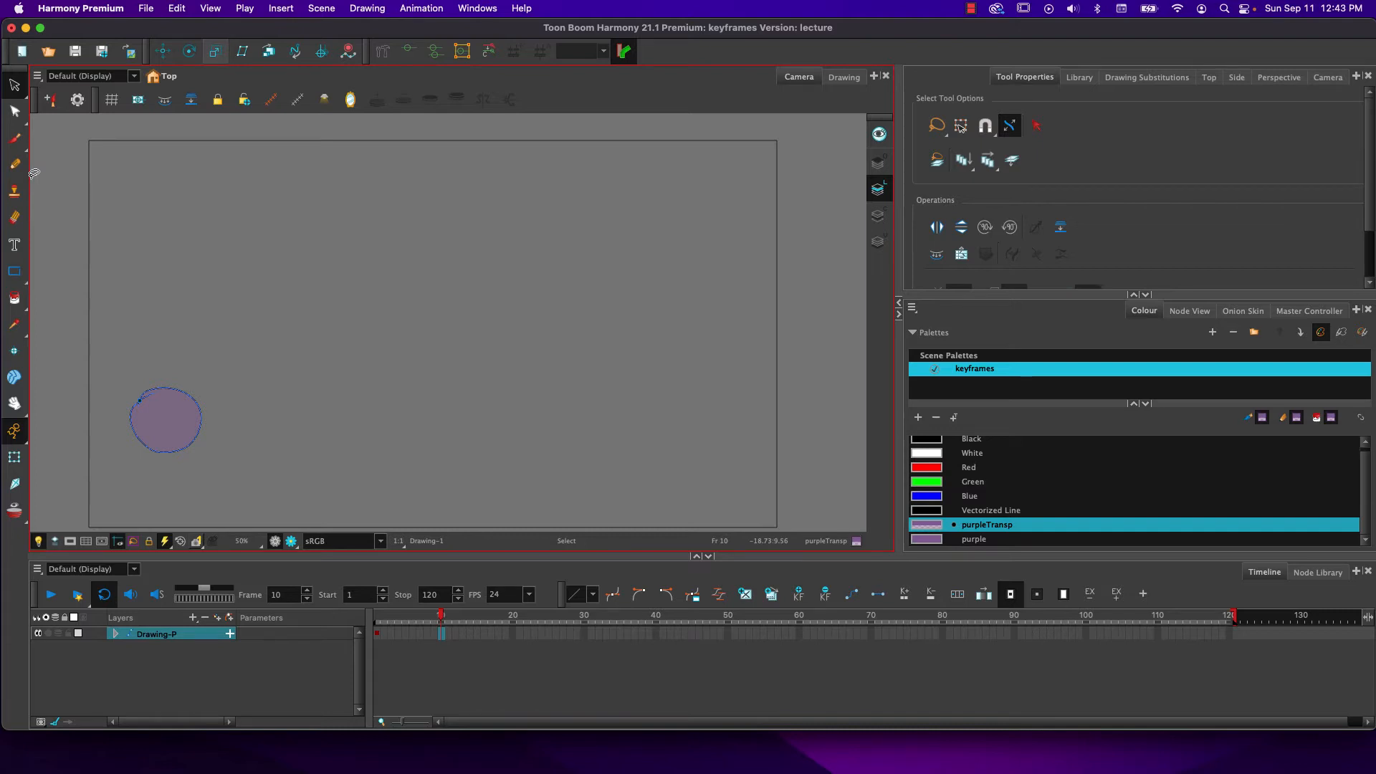
left_click(14, 456)
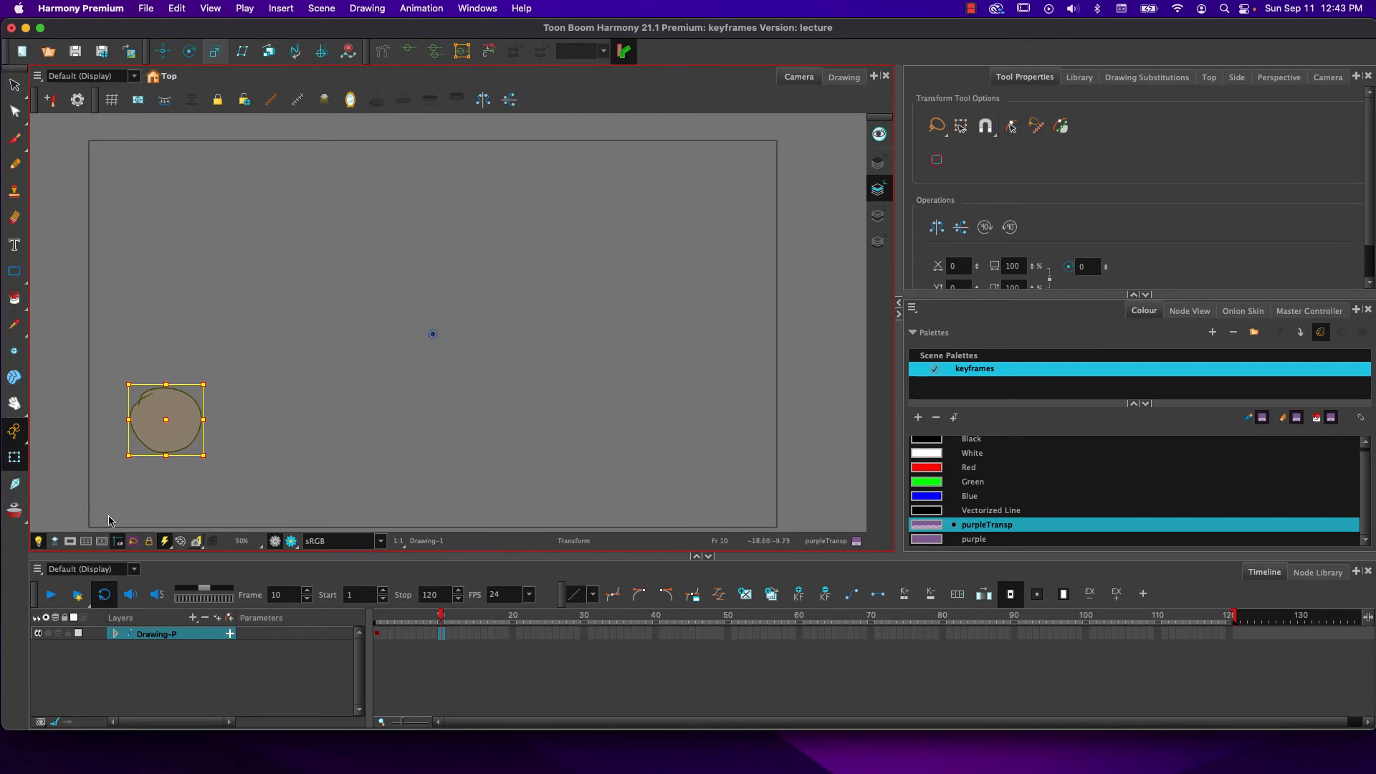
left_click(438, 635)
left_click_drag(129, 385, 157, 233)
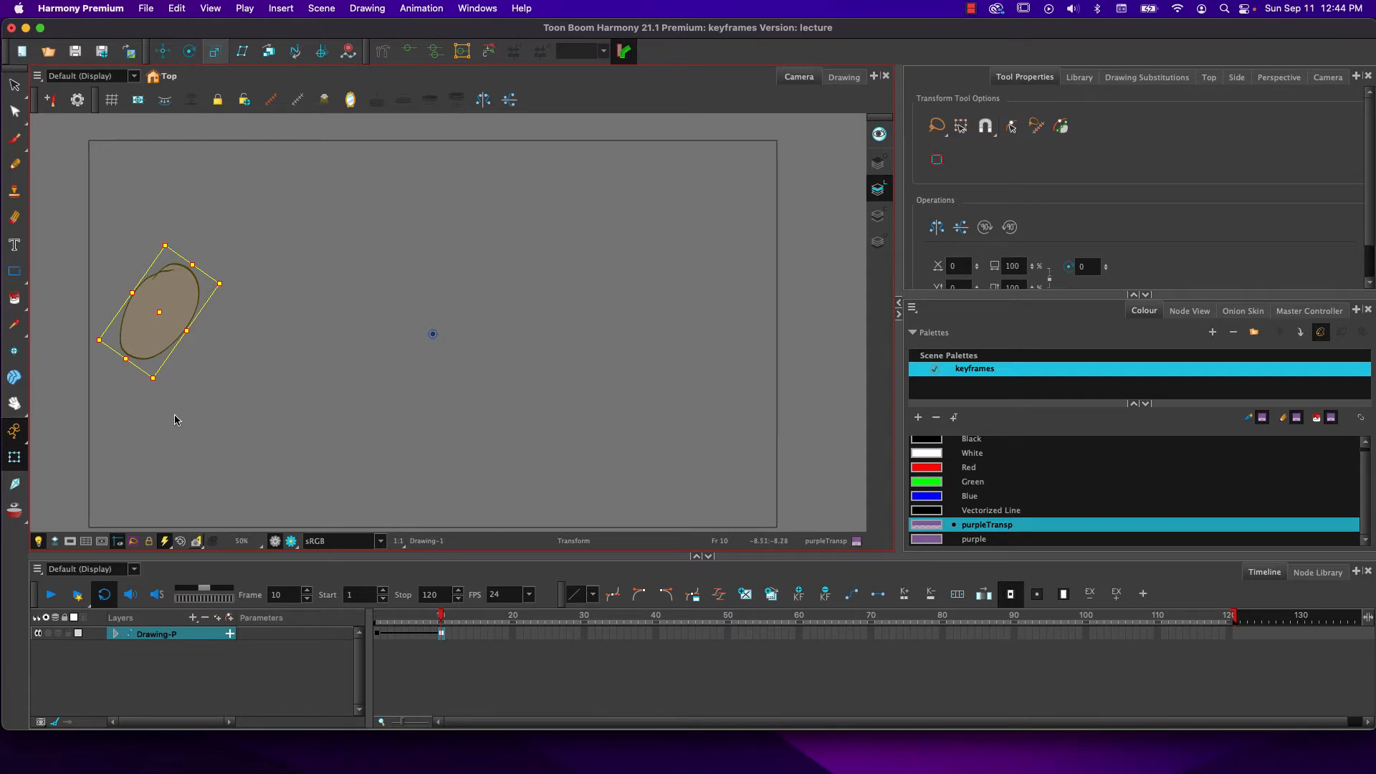
left_click_drag(143, 337, 347, 427)
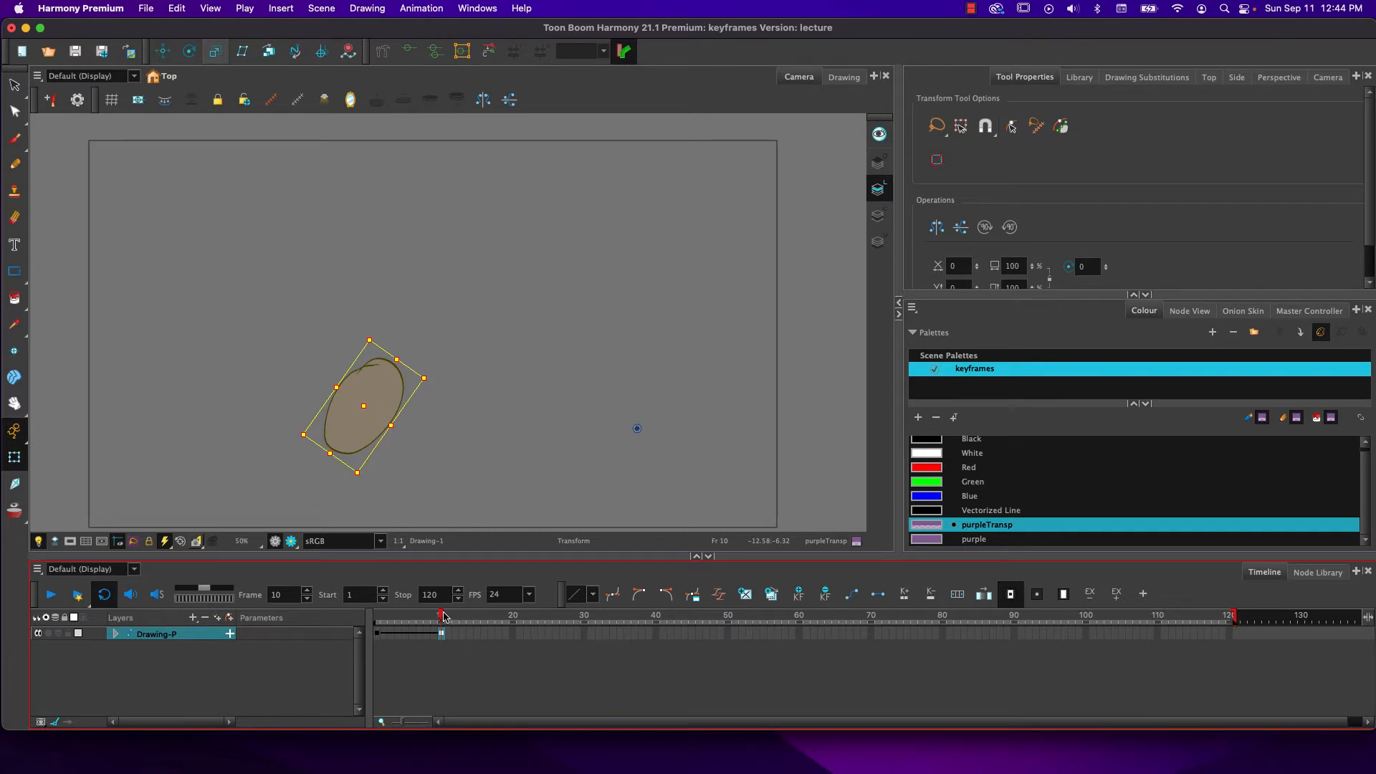
Scrub between frames 1 and 10 to examine the peg's keyframes and the circle's motion between them
left_click_drag(441, 618, 378, 618)
left_click(391, 678)
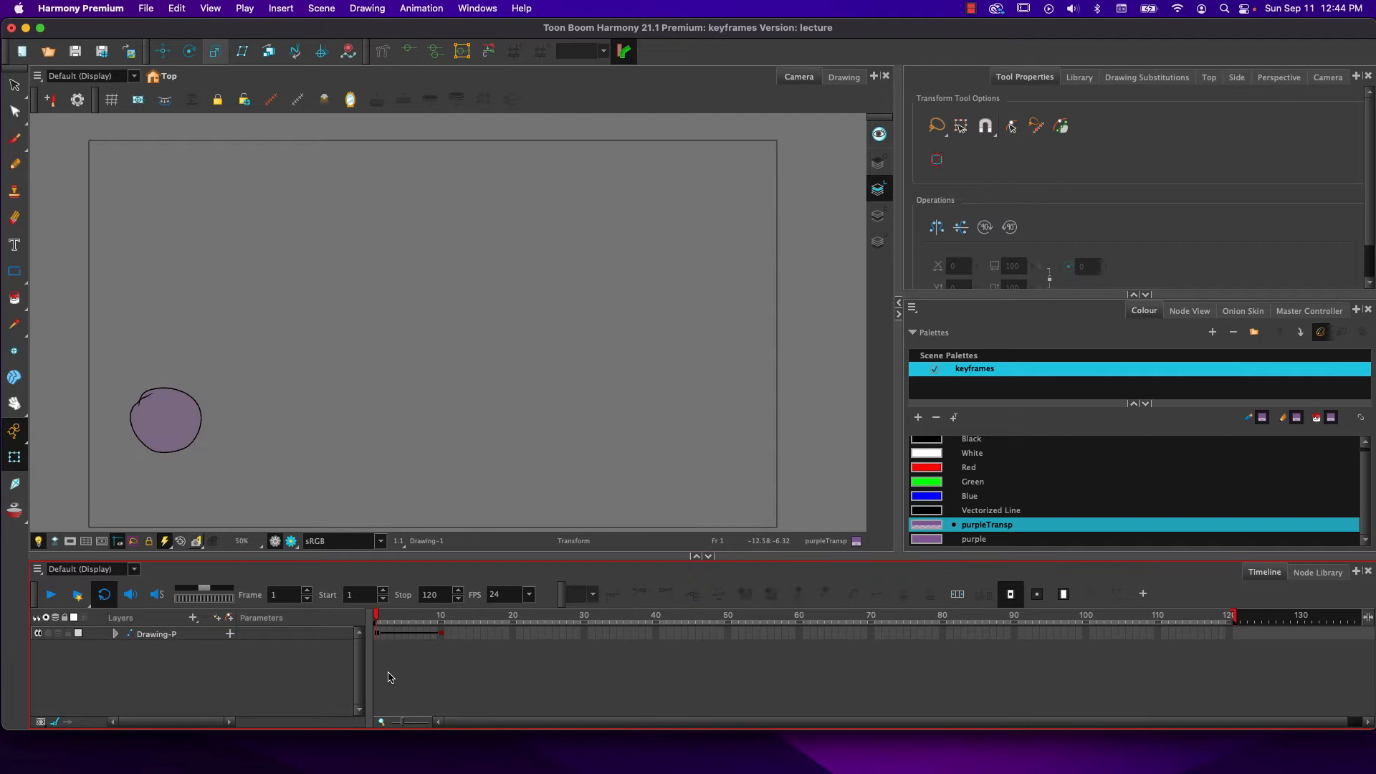
left_click(453, 631)
left_click(383, 631)
left_click_drag(382, 624, 441, 618)
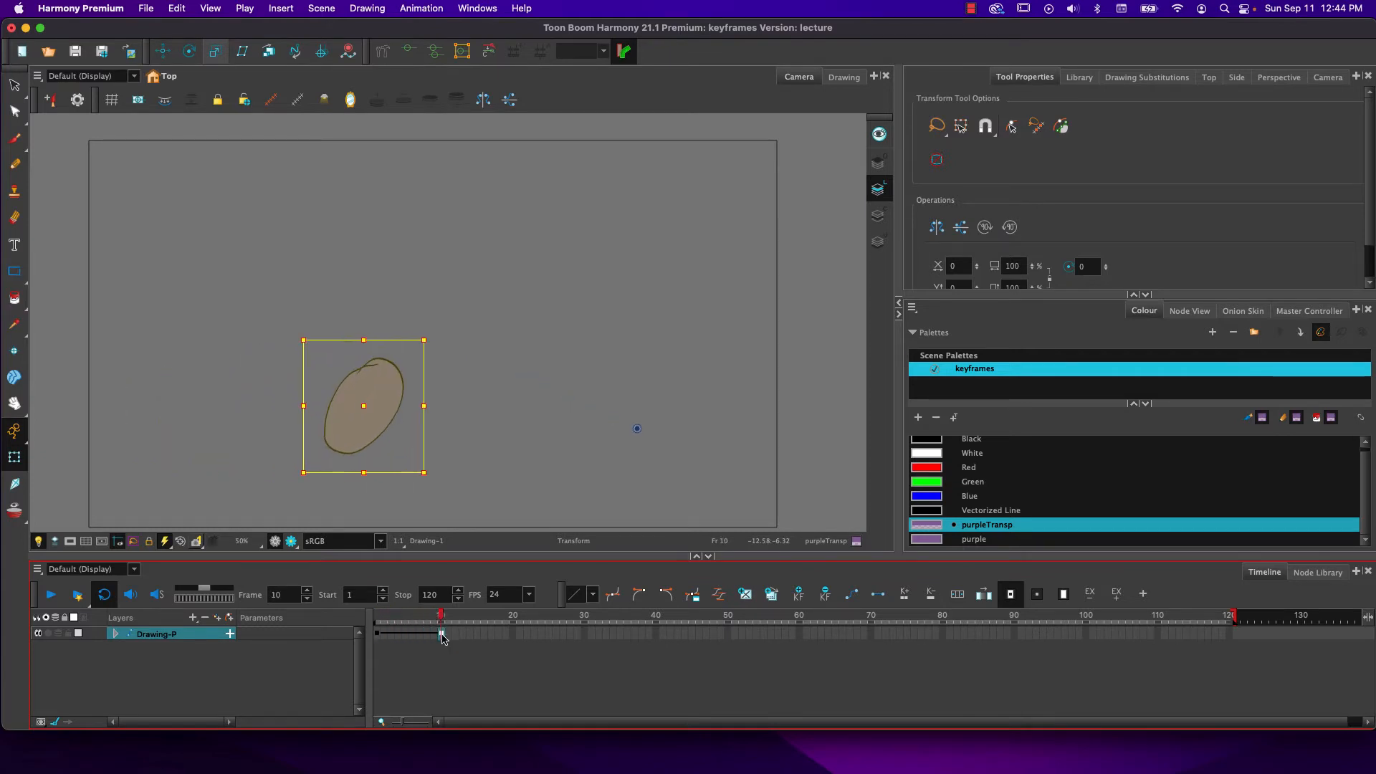
Delete the peg's keyframe at frame 10 and select its keyframe at frame 1
left_click(825, 594)
left_click_drag(441, 618, 389, 617)
left_click(380, 633)
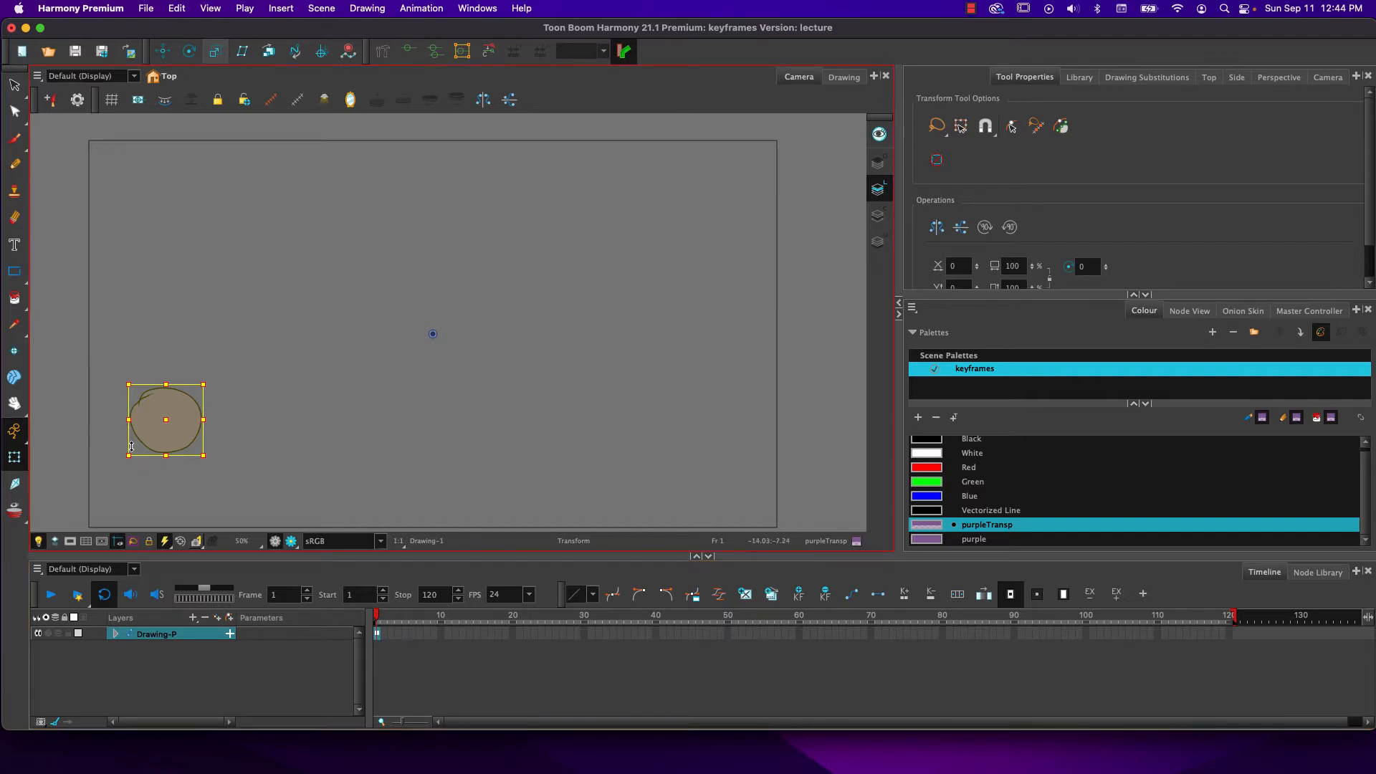
Try rotating the circle about its pivot on frame 1, and undo the rotation
left_click_drag(112, 374, 190, 299)
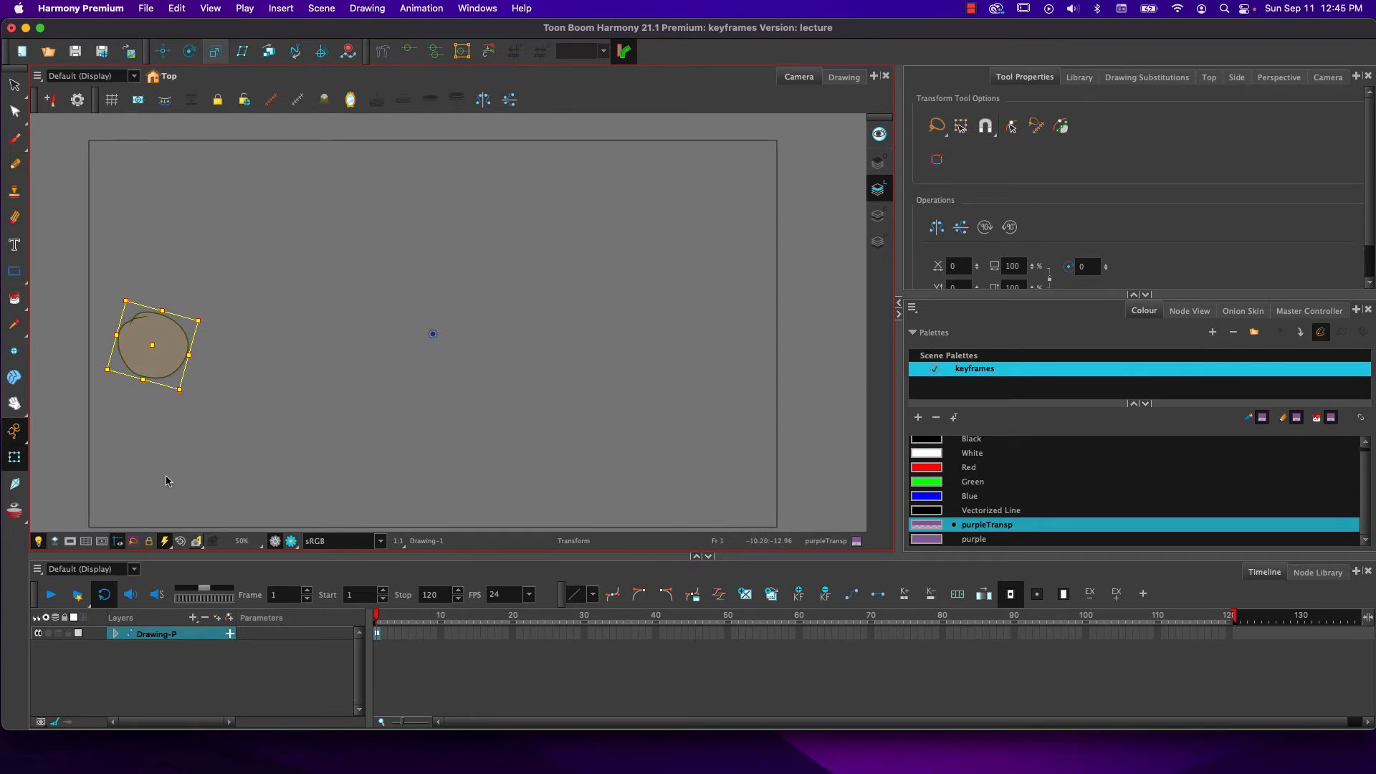
key("super+z")
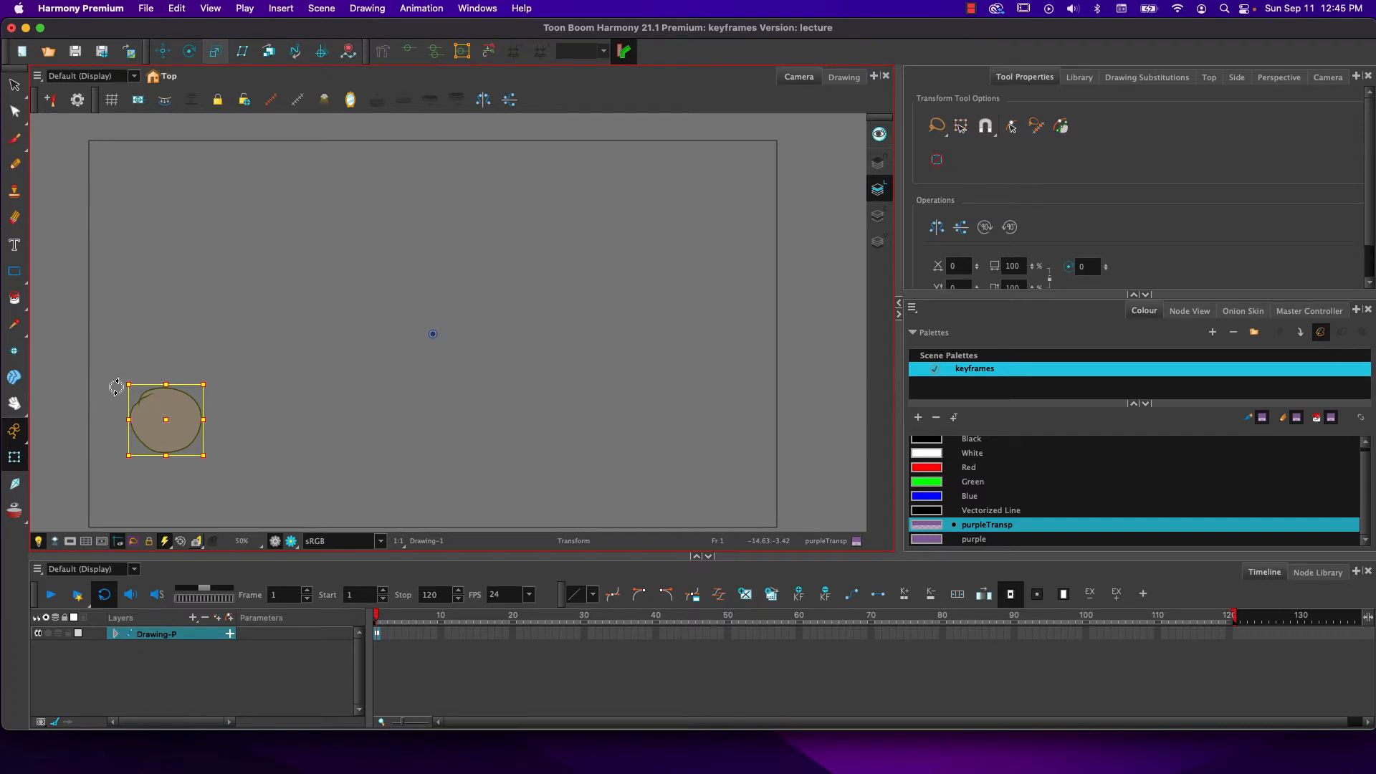
Check in the list of available toolbars whether the Advanced Animation toolbar is enabled
left_click(478, 8)
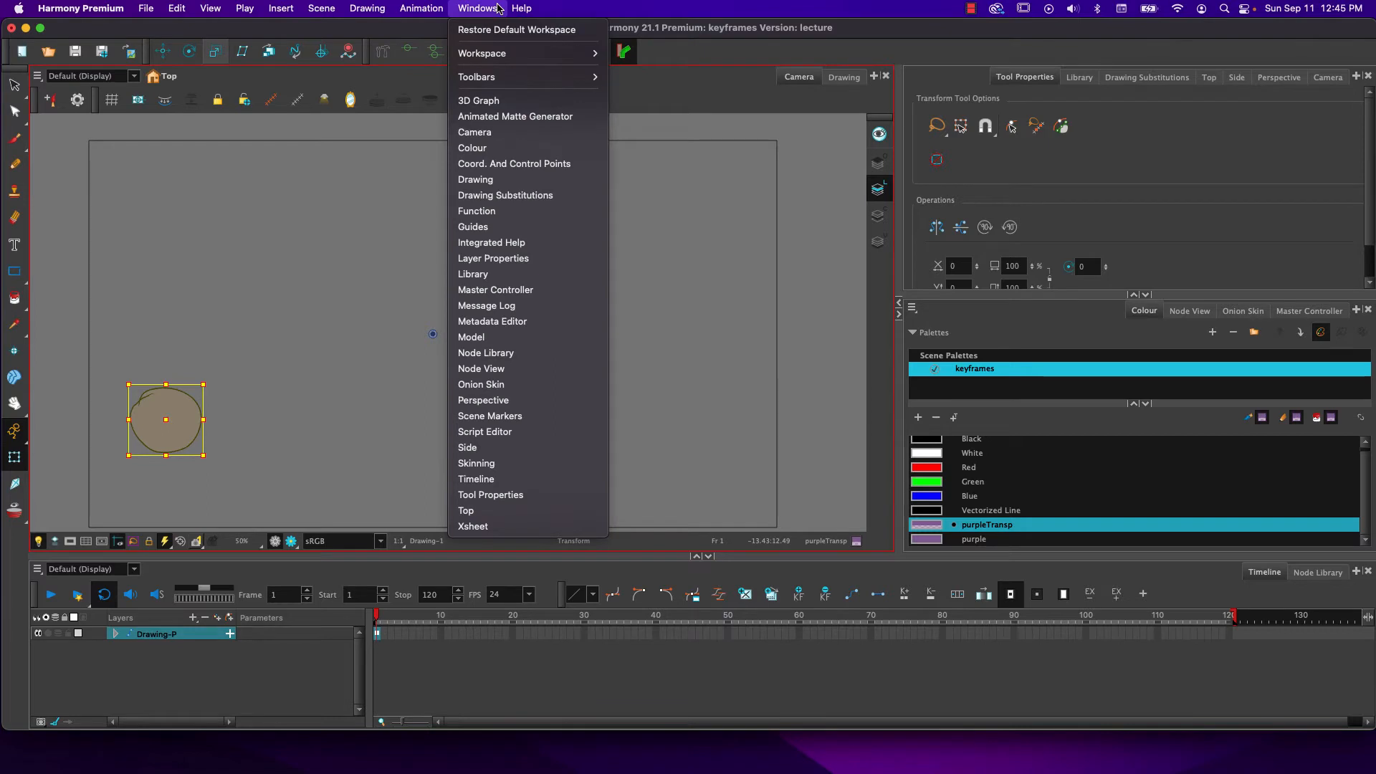
mouse_move(495, 79)
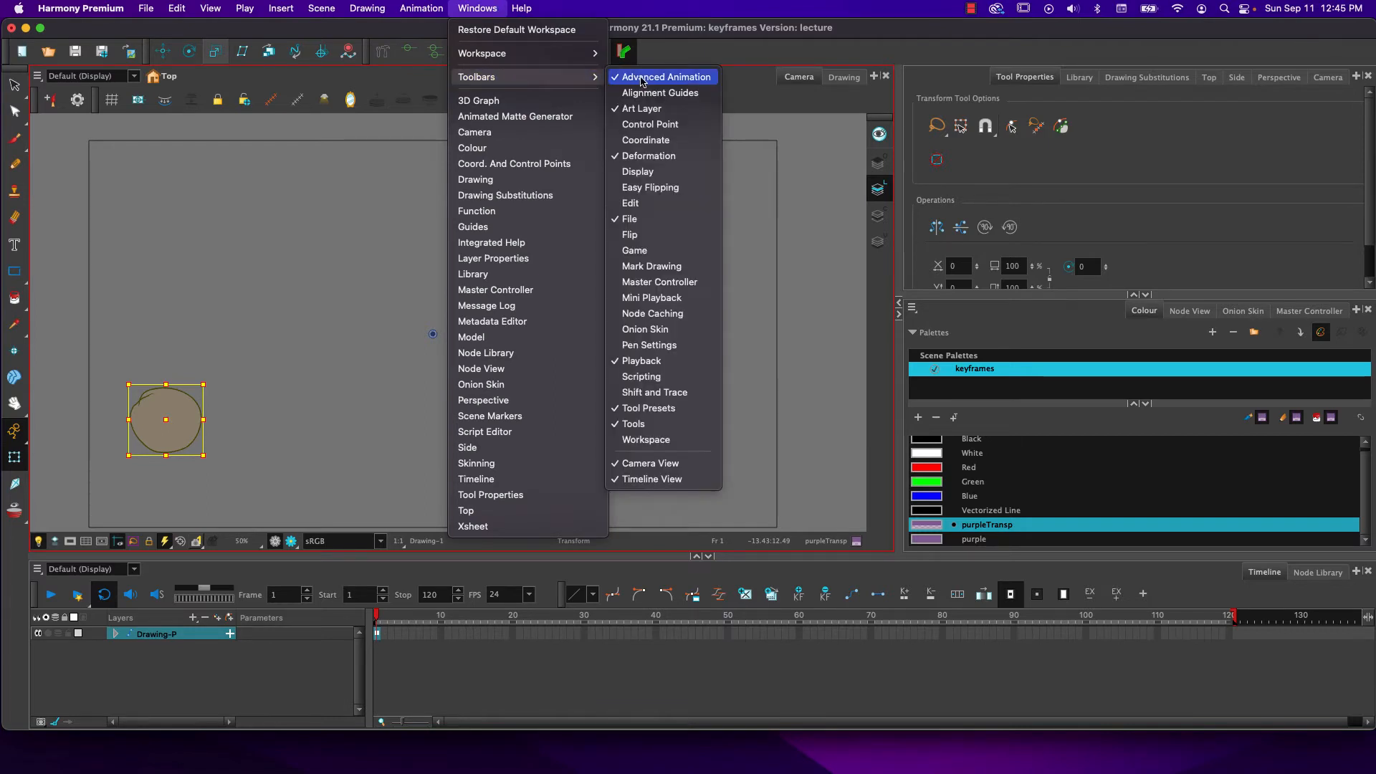
left_click(681, 52)
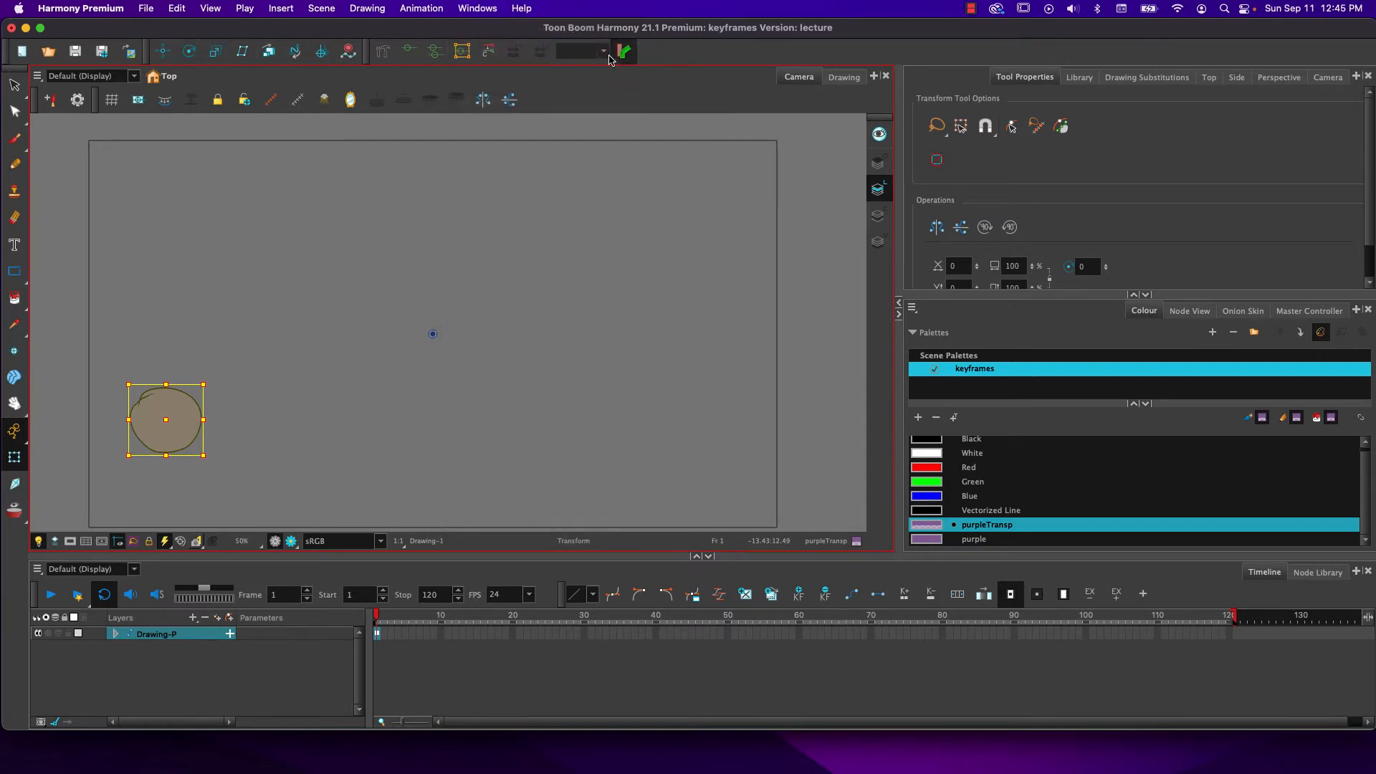
right_click(699, 54)
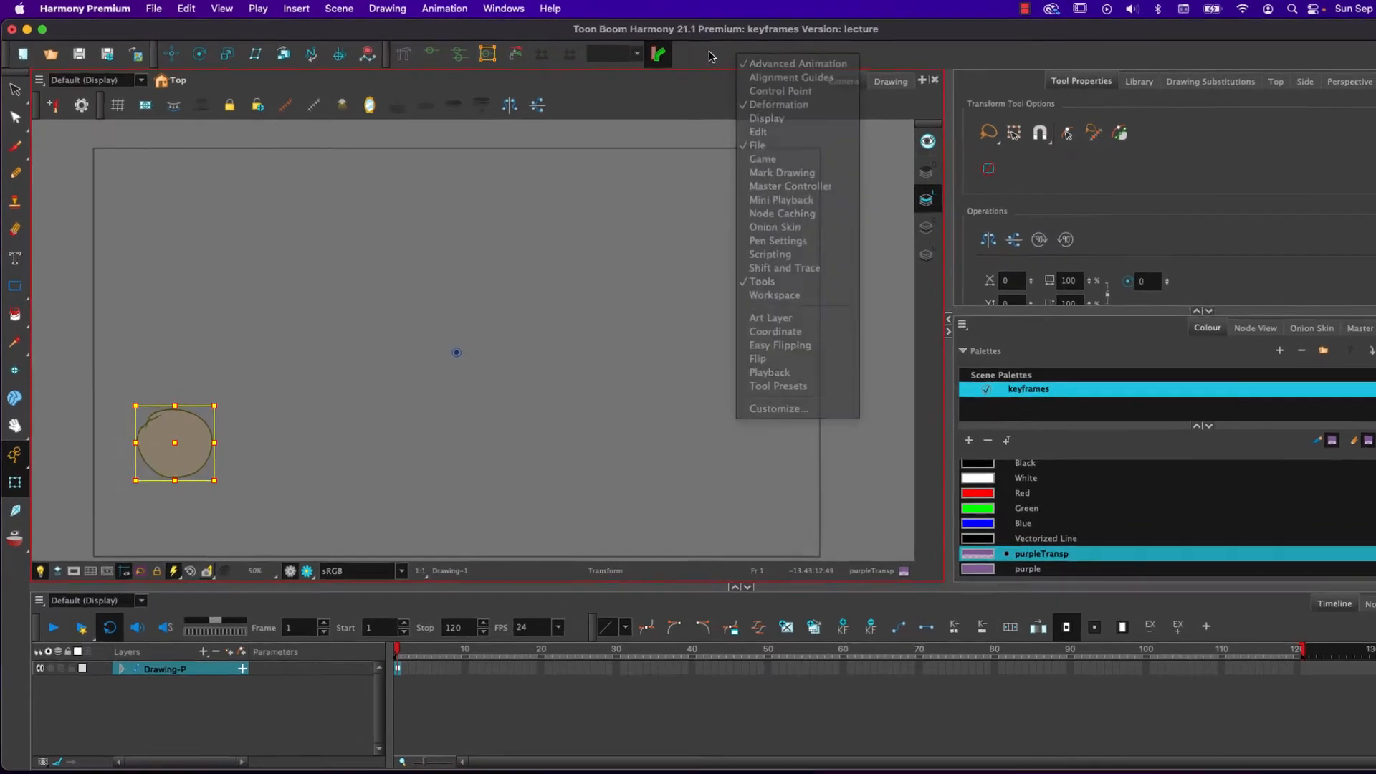
left_click(674, 51)
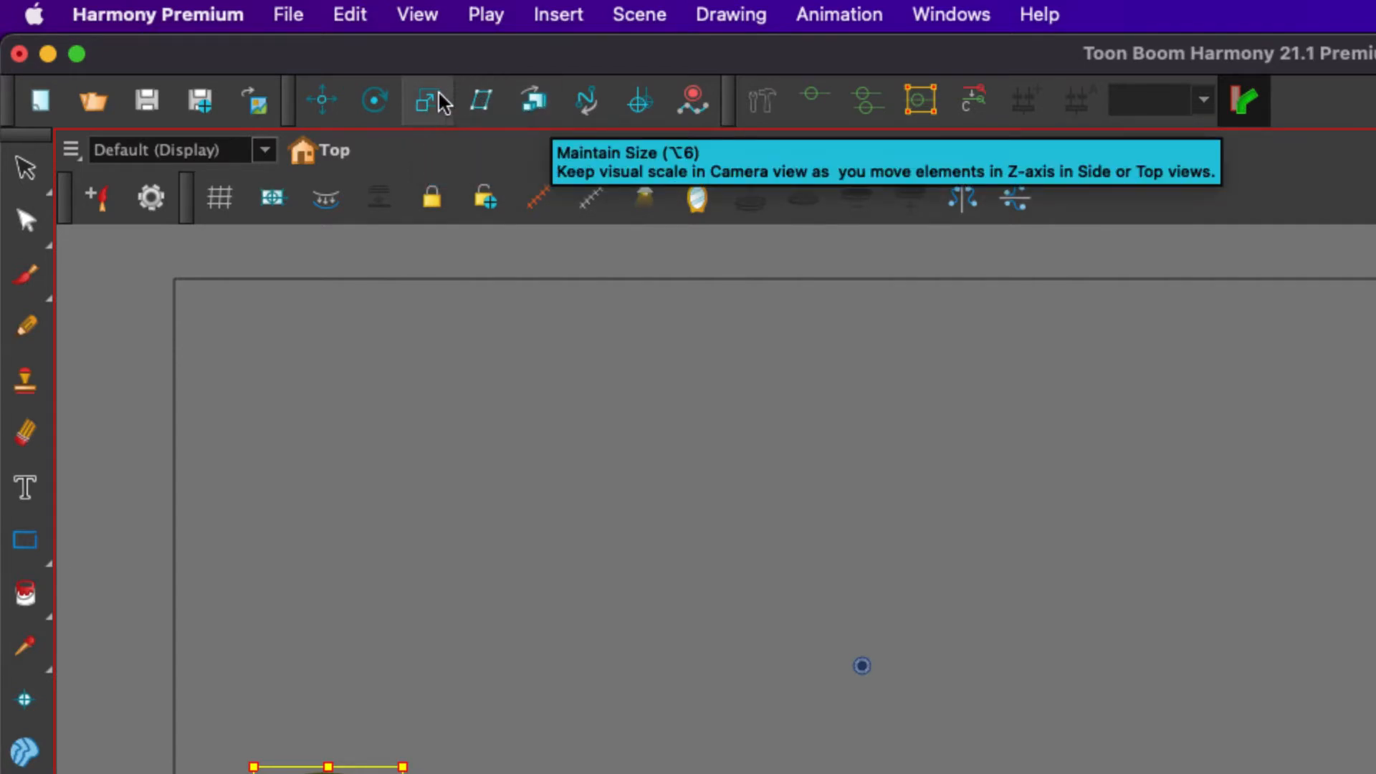
With the Rotate tool, try a rotation about a pivot on the circle's lower edge, undo it, and centre the pivot in the circle
left_click(375, 108)
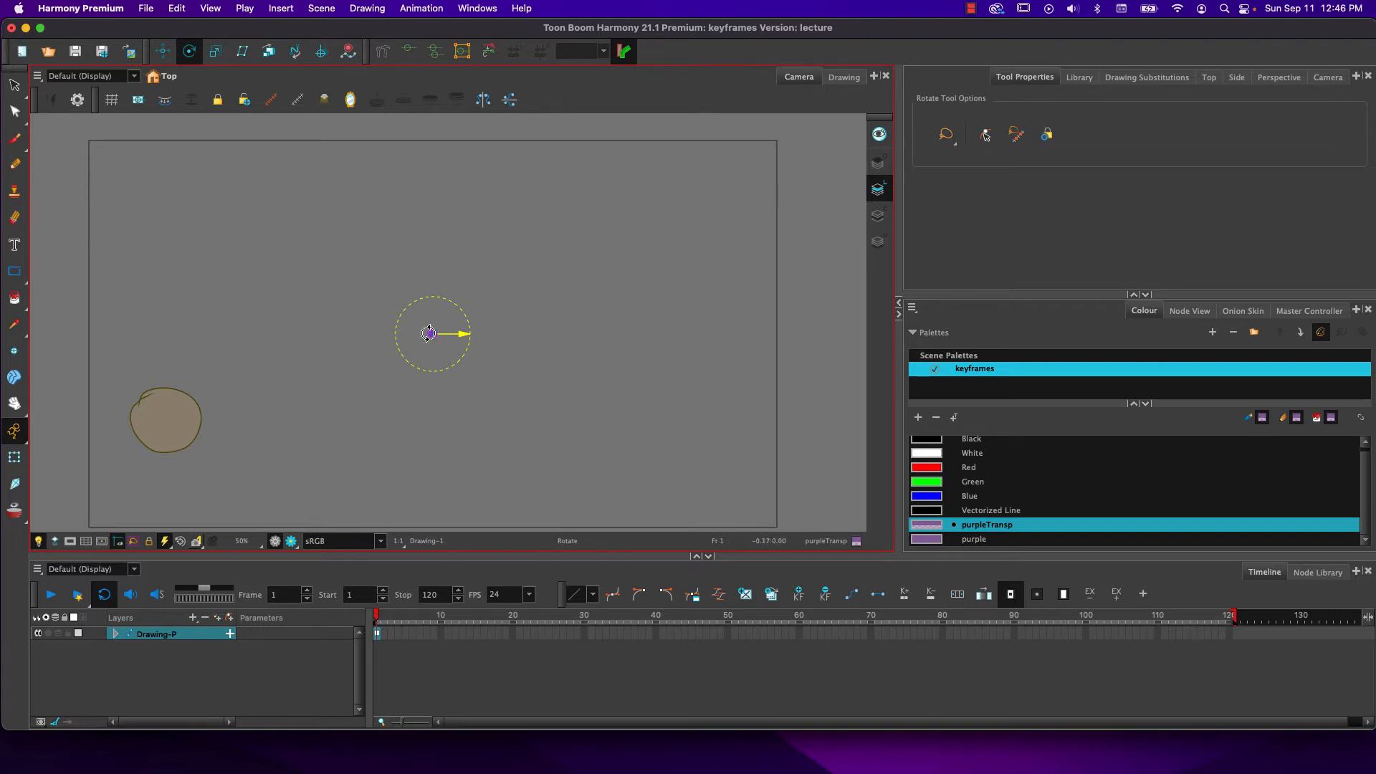
left_click(11, 463)
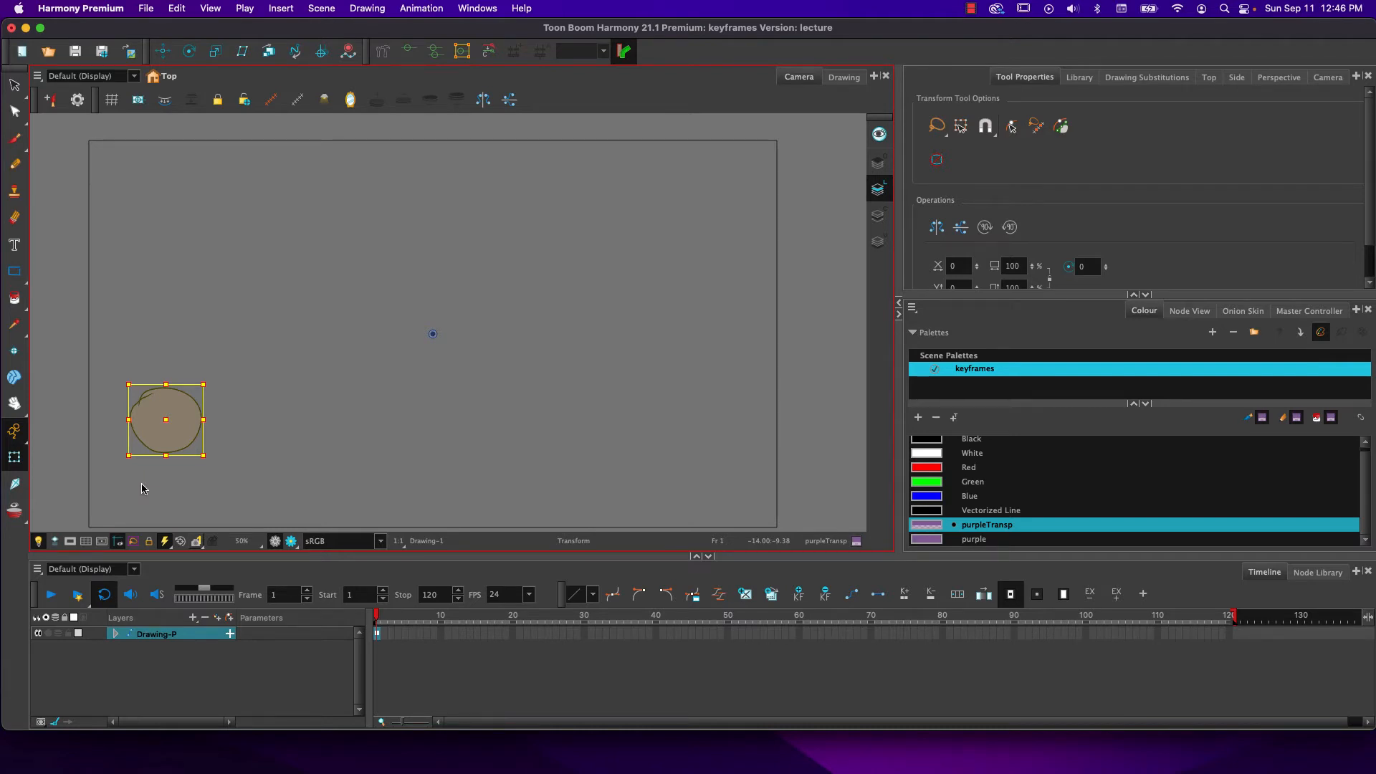
left_click(191, 56)
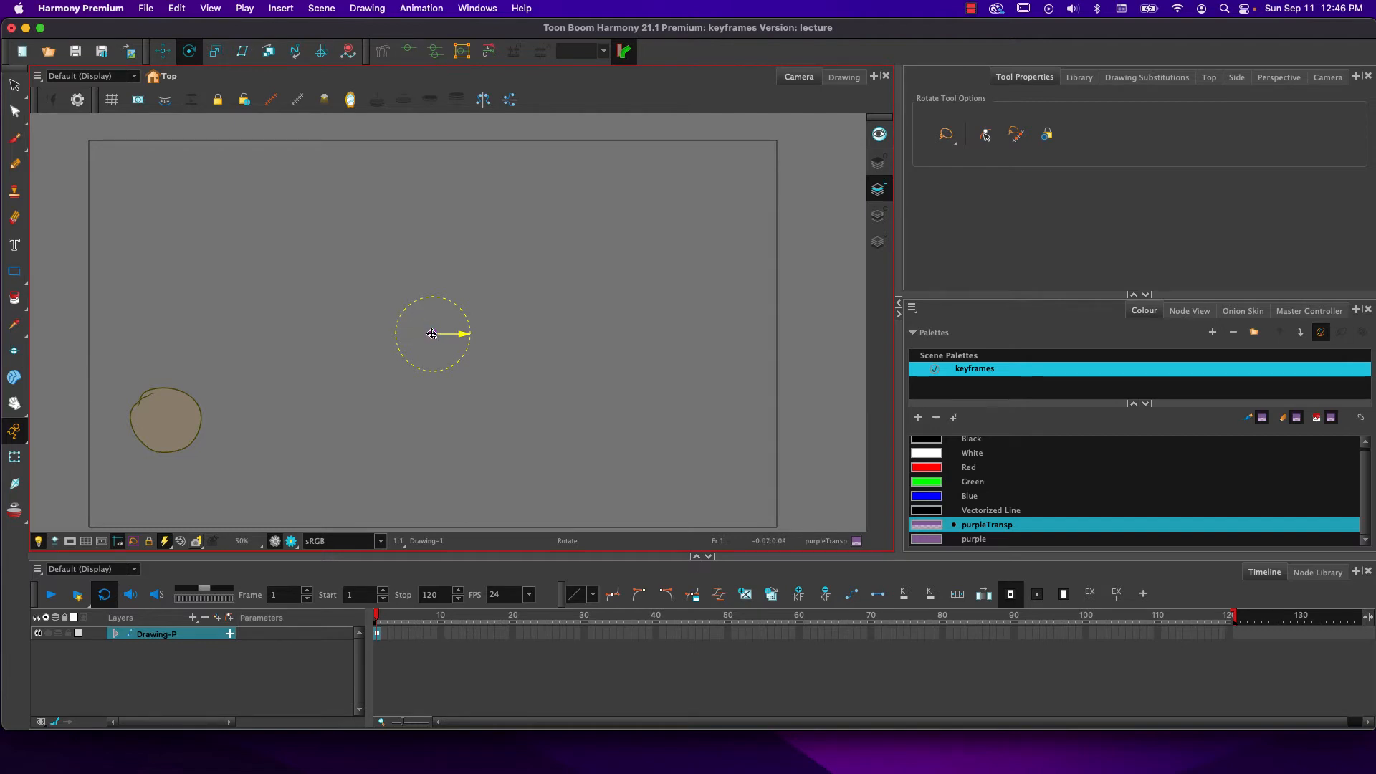
left_click_drag(432, 334, 164, 453)
left_click_drag(138, 394, 175, 399)
key("super+z")
left_click_drag(164, 452, 166, 420)
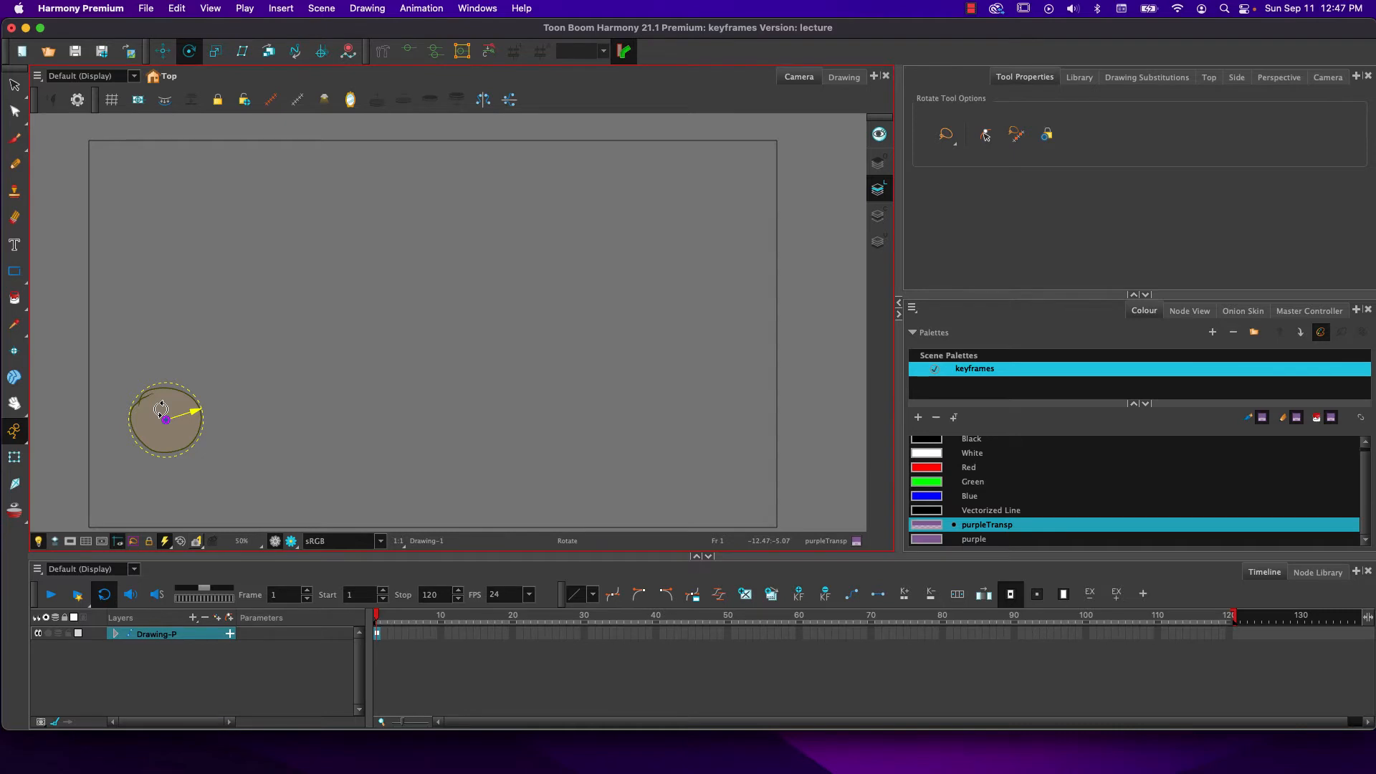
left_click(14, 459)
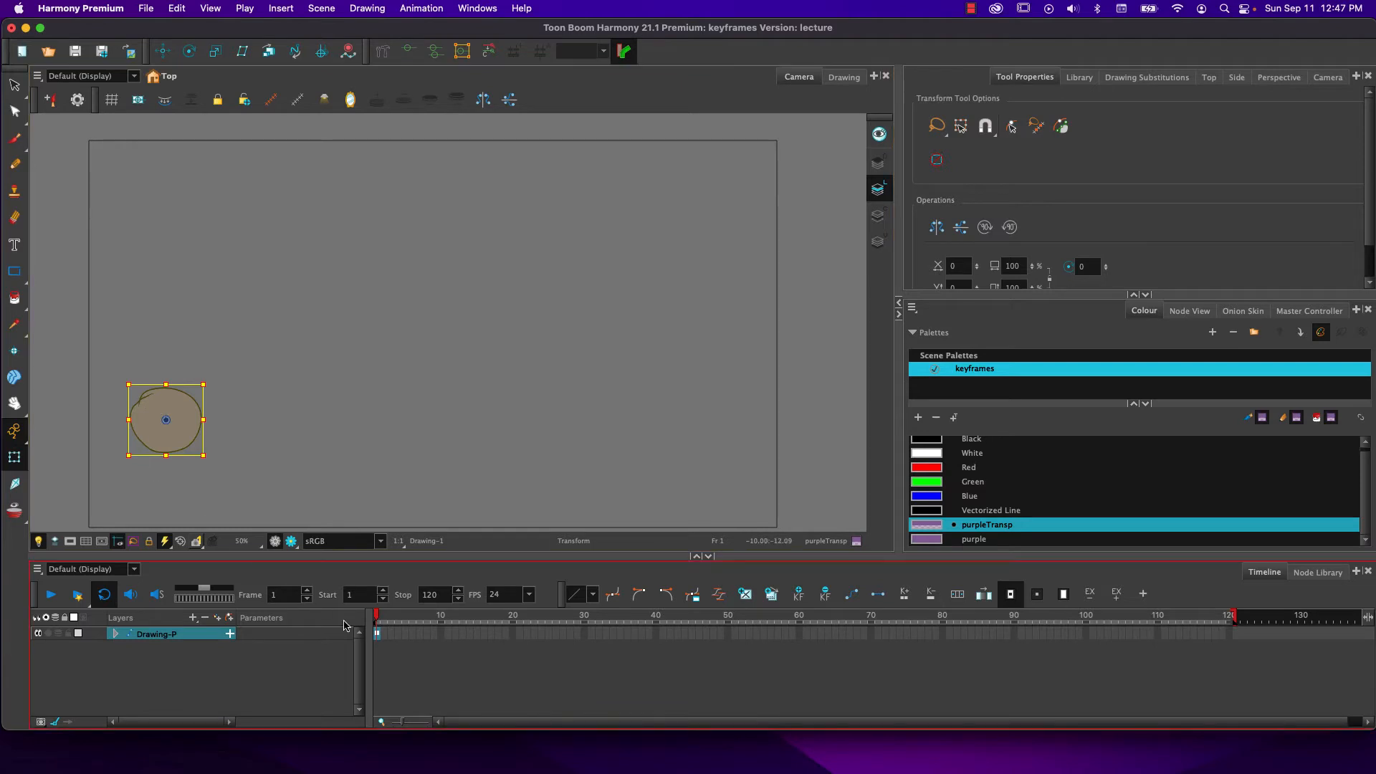
On frame 11, move the circle across to the far side of the scene and up near the camera frame's upper-right corner
left_click(448, 635)
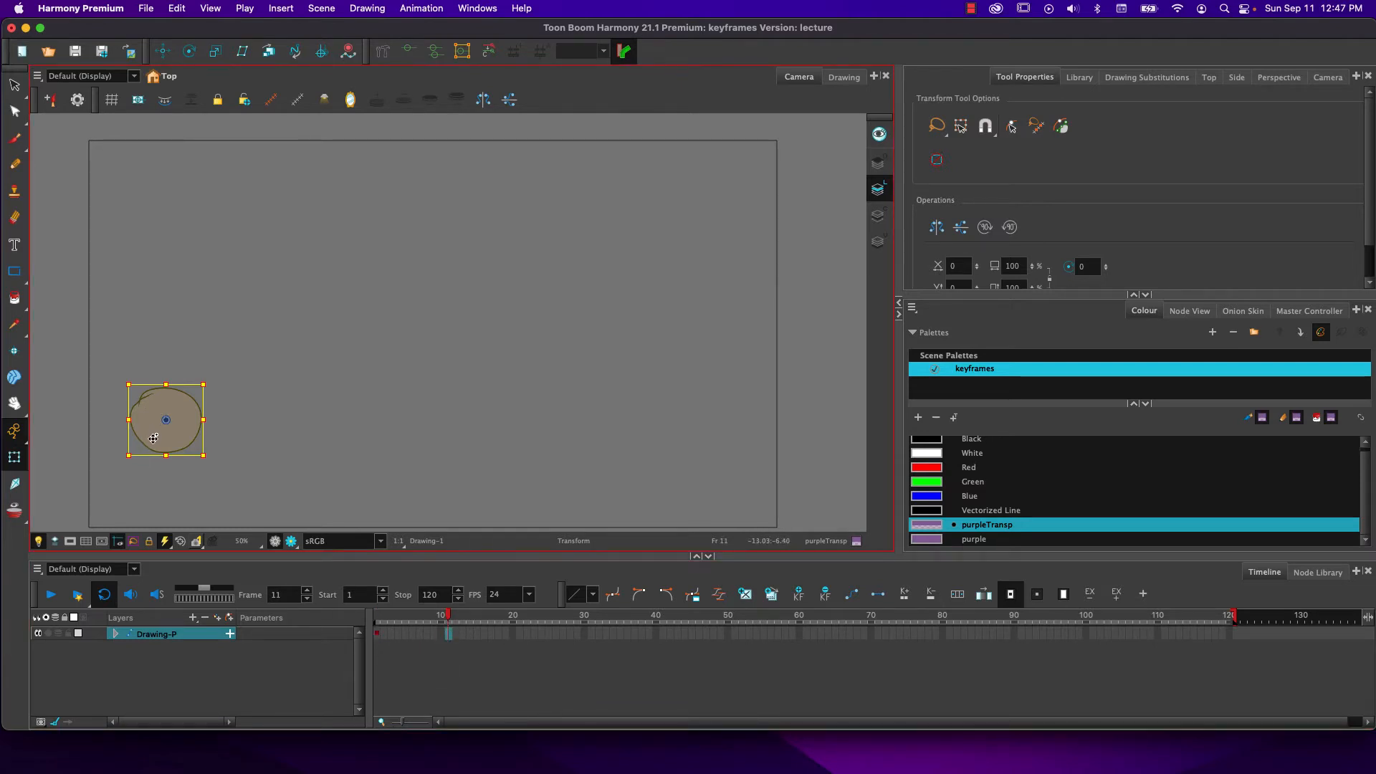
mouse_move(152, 439)
left_mouse_down()
mouse_move(391, 426)
mouse_move(703, 439)
left_mouse_up()
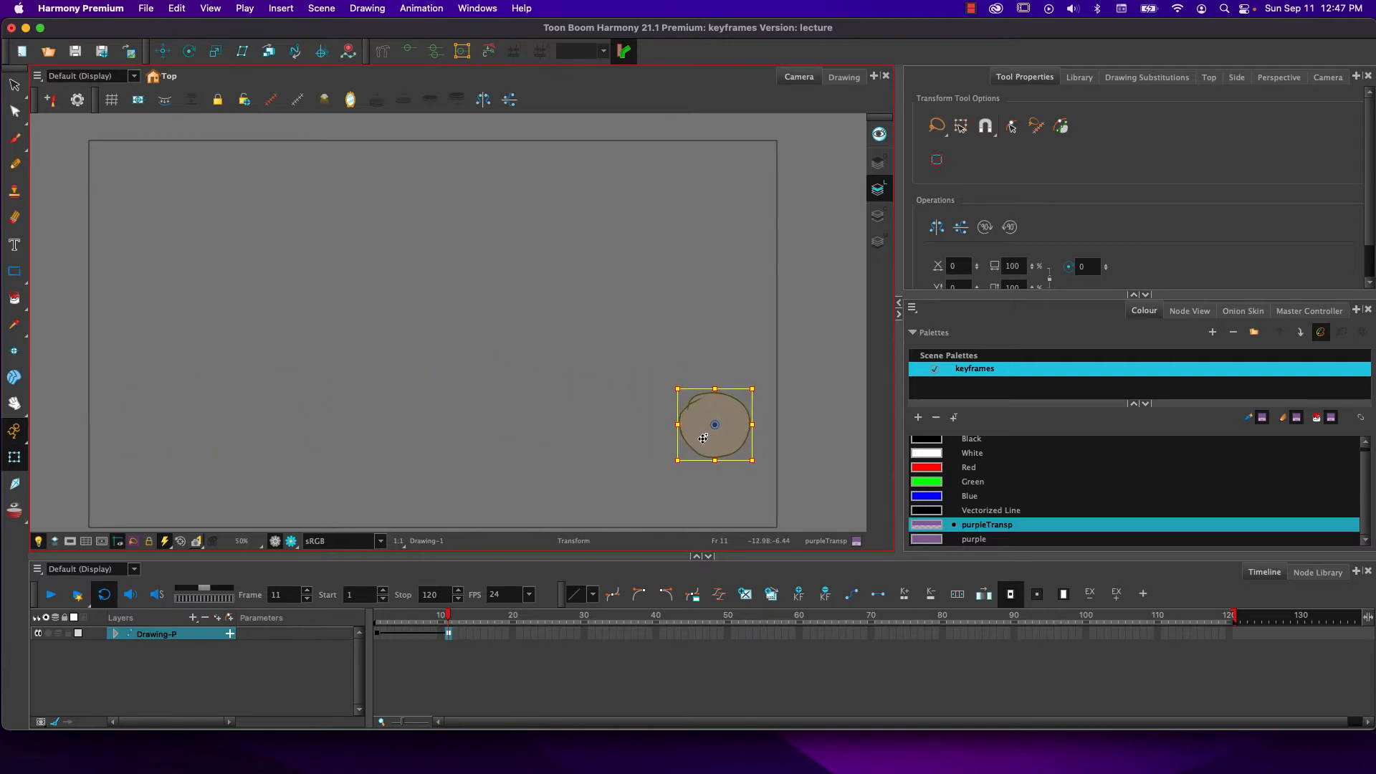
mouse_move(448, 618)
left_mouse_down()
mouse_move(378, 620)
mouse_move(449, 615)
left_mouse_up()
left_click_drag(695, 412, 650, 187)
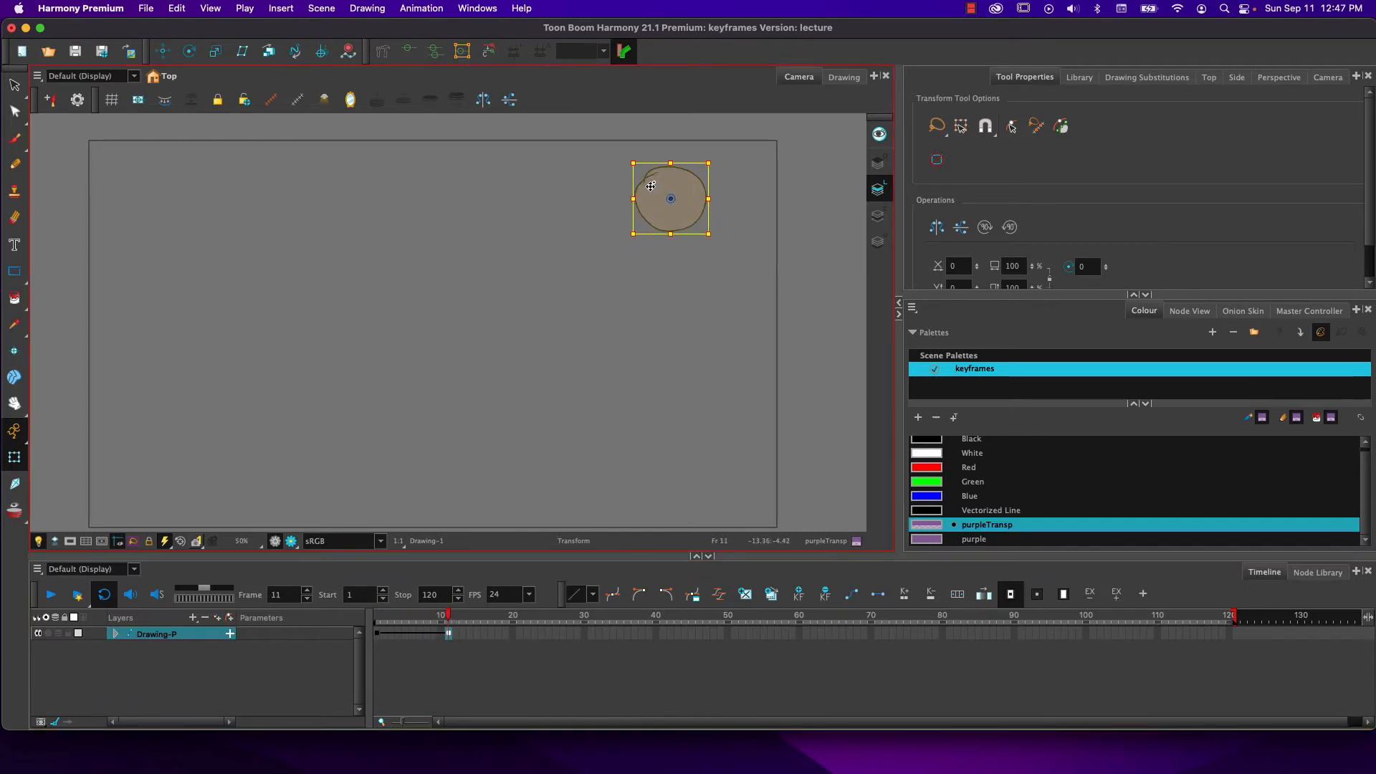
Show the circle's motion path and move the circle on frame 11 back down until it is level with its starting position
mouse_move(444, 614)
left_mouse_down()
mouse_move(378, 616)
mouse_move(448, 614)
left_mouse_up()
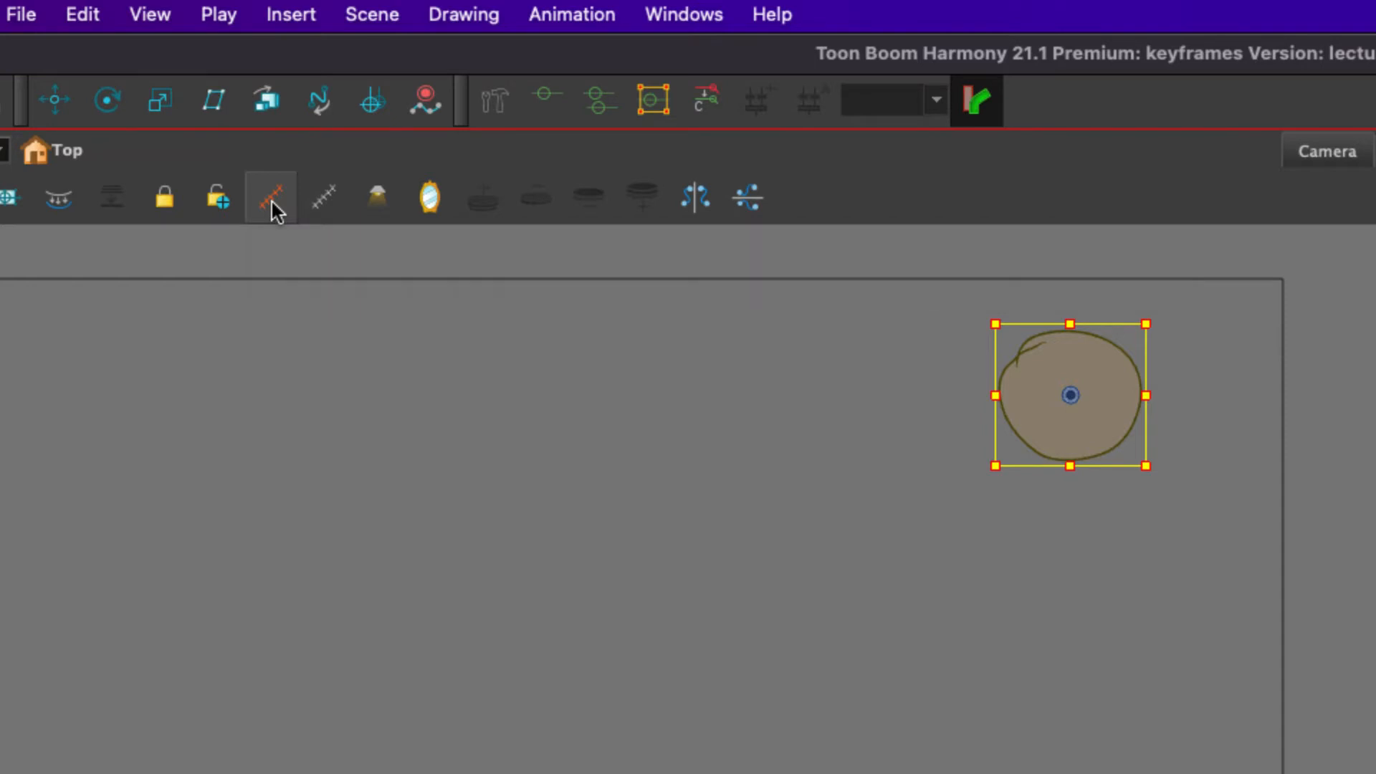
left_click(271, 200)
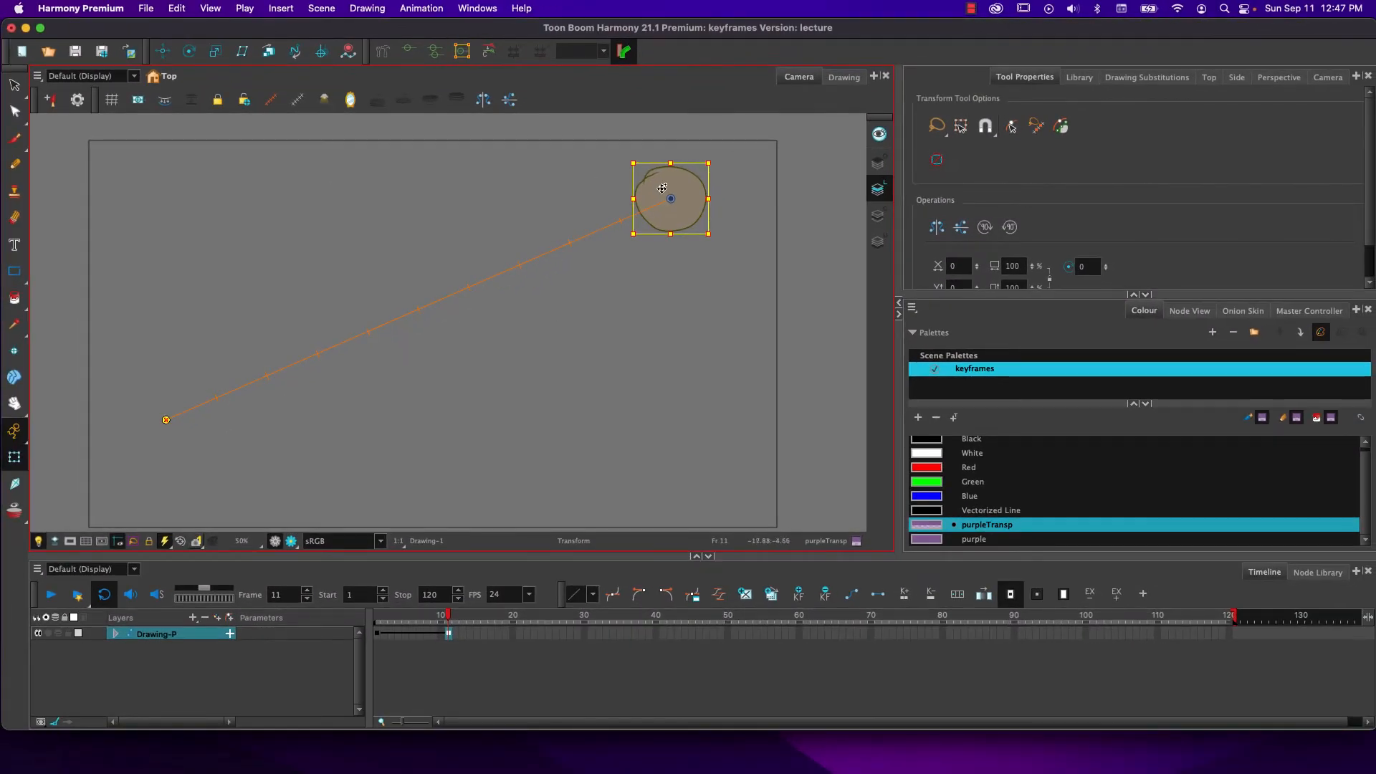
mouse_move(661, 182)
left_mouse_down()
mouse_move(297, 205)
mouse_move(147, 236)
mouse_move(146, 294)
mouse_move(249, 213)
mouse_move(528, 442)
mouse_move(698, 371)
mouse_move(714, 403)
left_mouse_up()
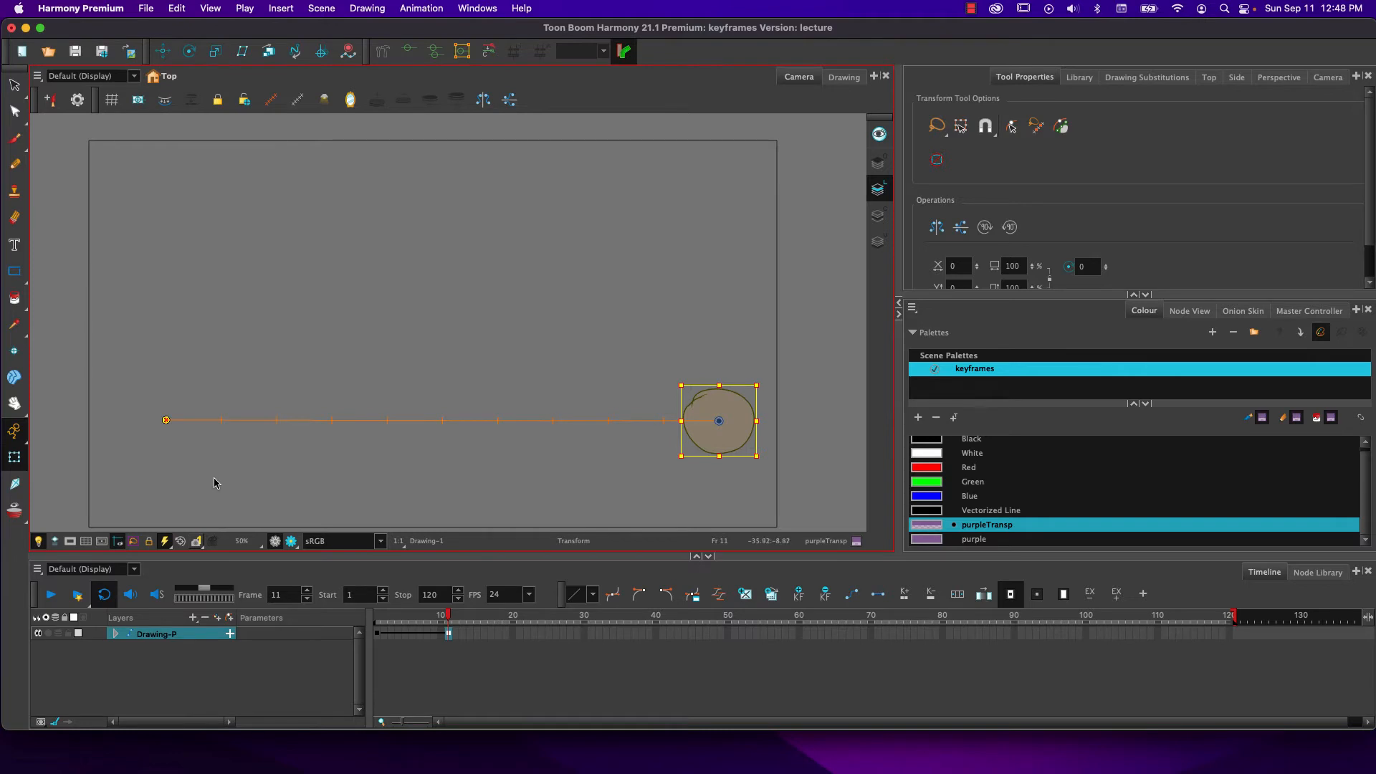
Retime the circle's end keyframe from frame 11 to frame 41 and play the animation from frame 1
mouse_move(448, 615)
left_mouse_down()
mouse_move(395, 613)
mouse_move(447, 615)
mouse_move(459, 631)
mouse_move(664, 633)
left_mouse_up()
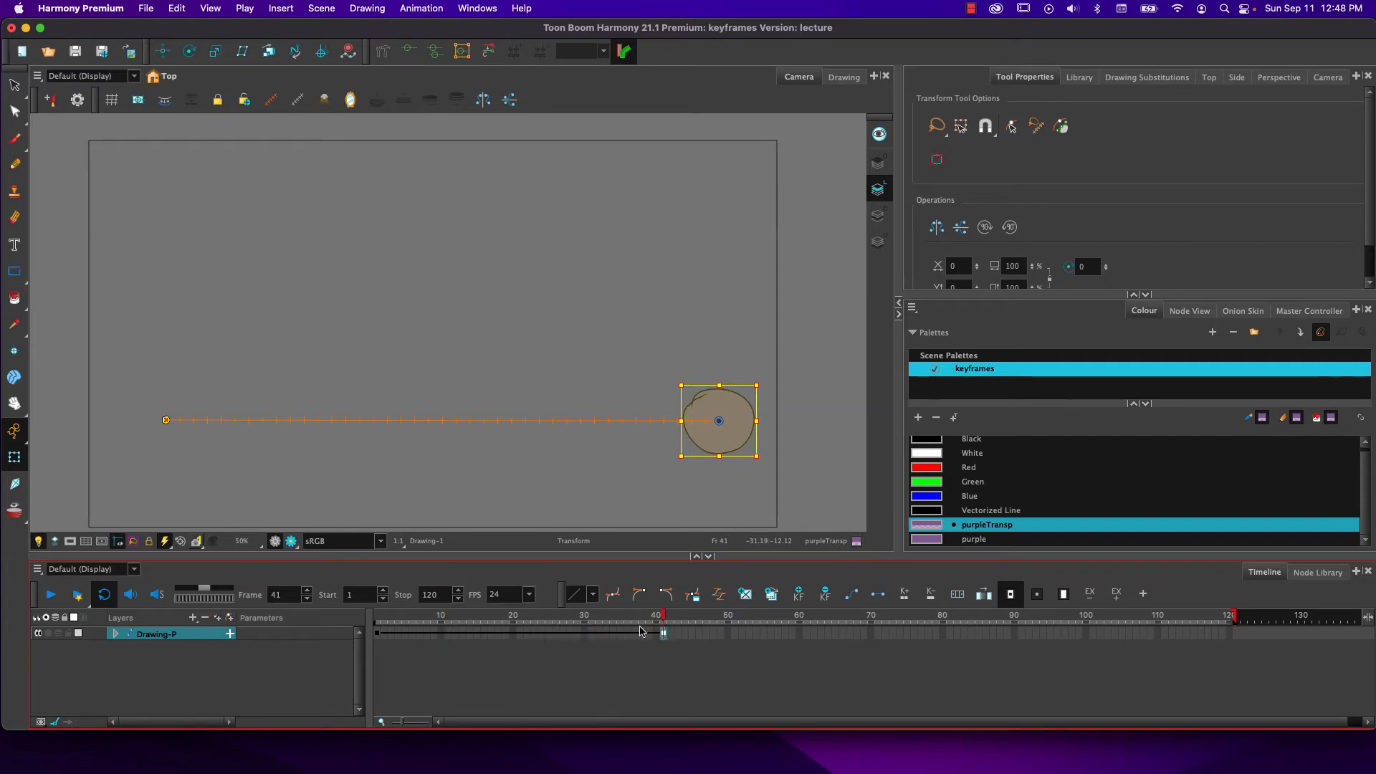
left_click(659, 616)
left_click_drag(659, 616, 377, 616)
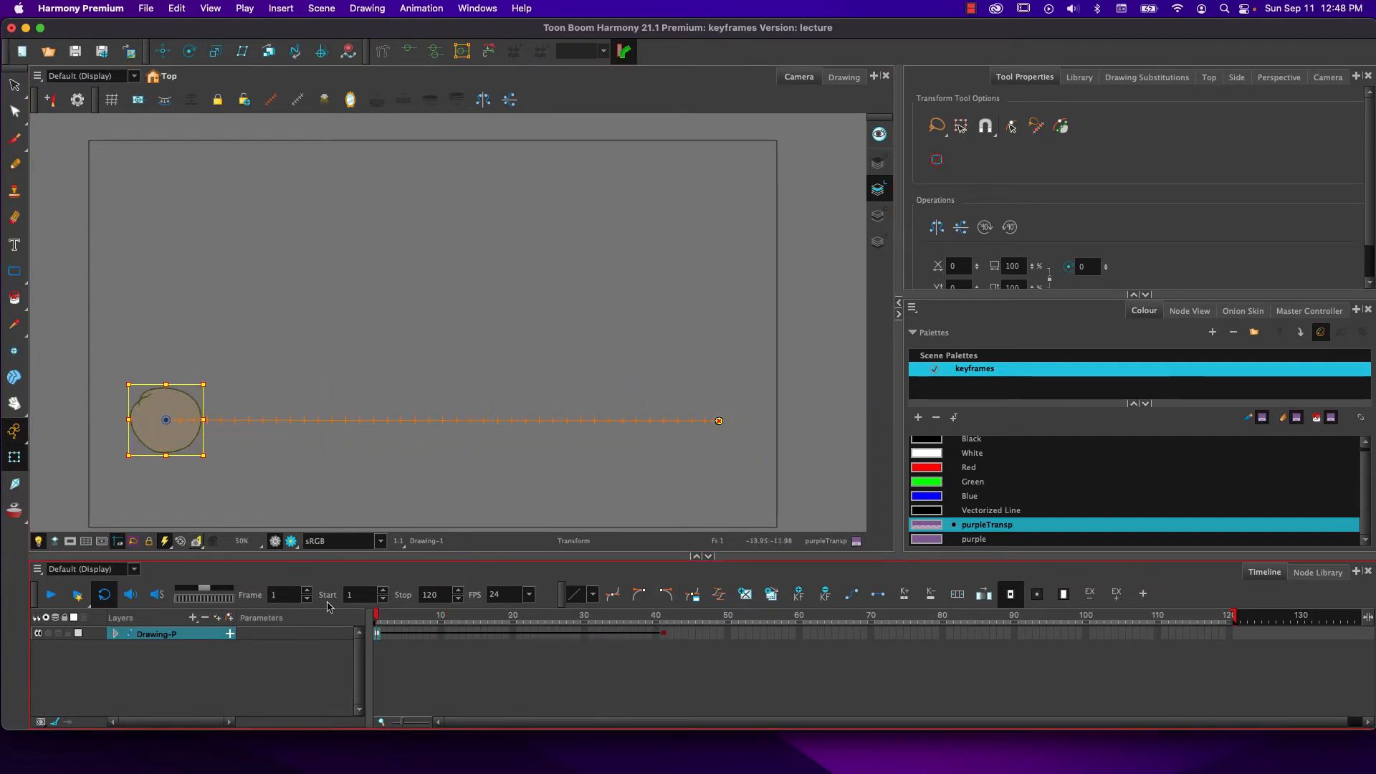
left_click(50, 595)
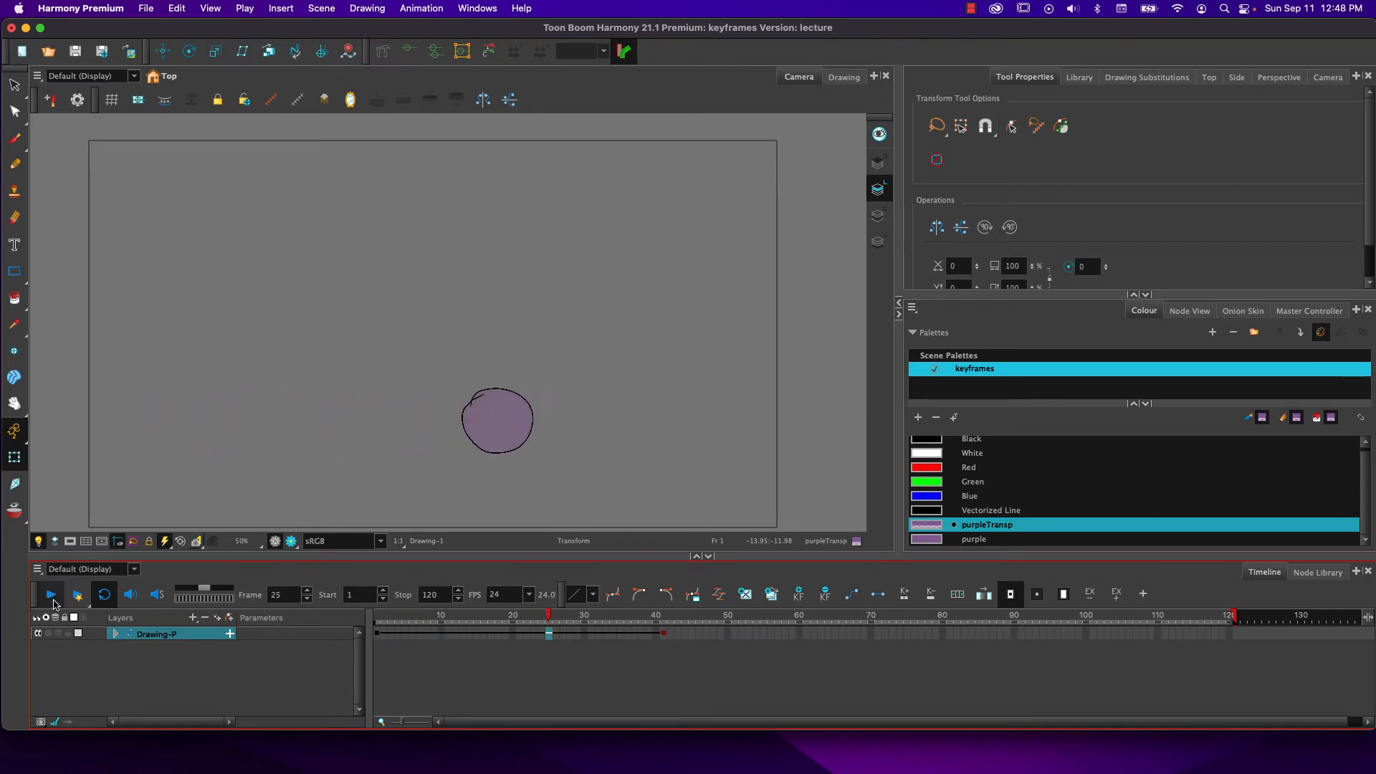
left_click(51, 595)
Retime the end keyframe from frame 41 to frame 10, play the animation, and return to frame 1
left_click(663, 617)
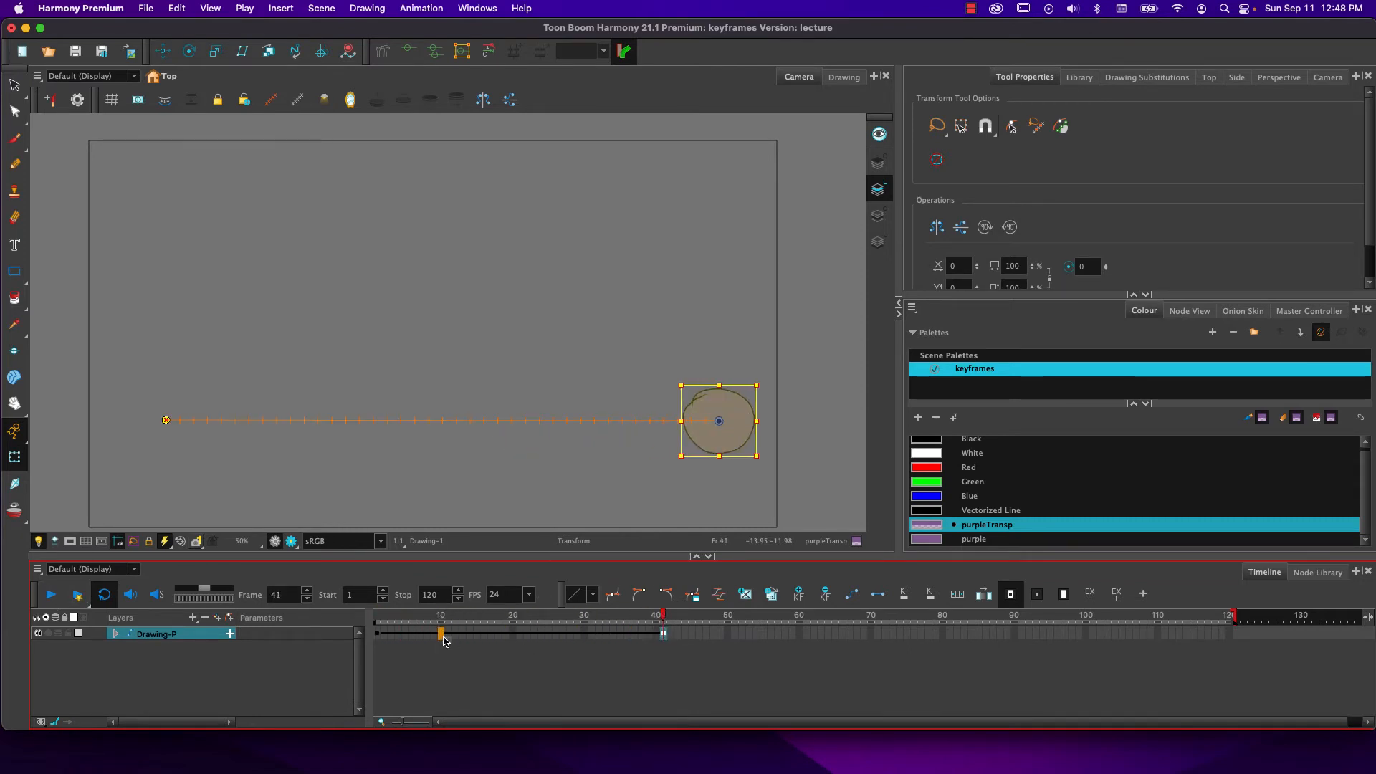
left_click_drag(444, 640, 442, 637)
left_click(380, 621)
left_click(51, 595)
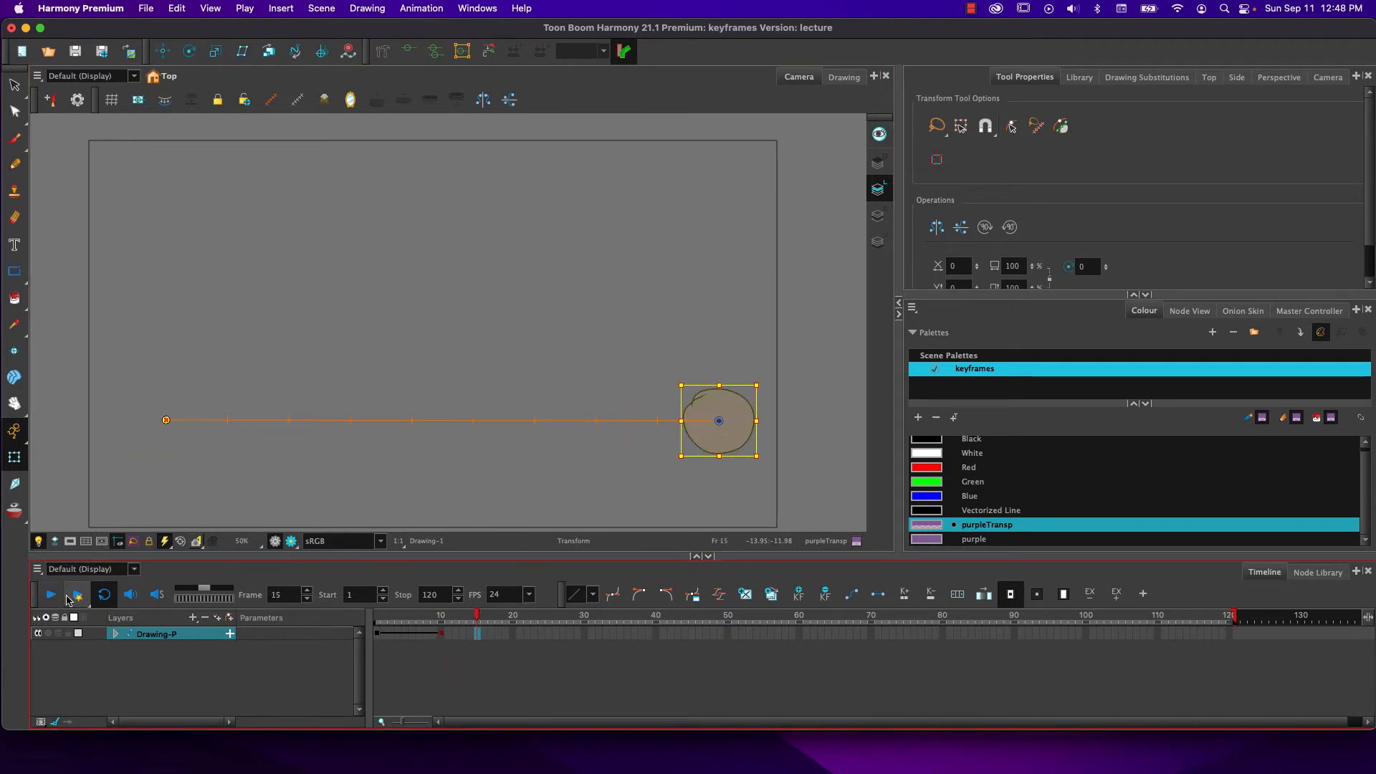
left_click_drag(448, 616, 367, 621)
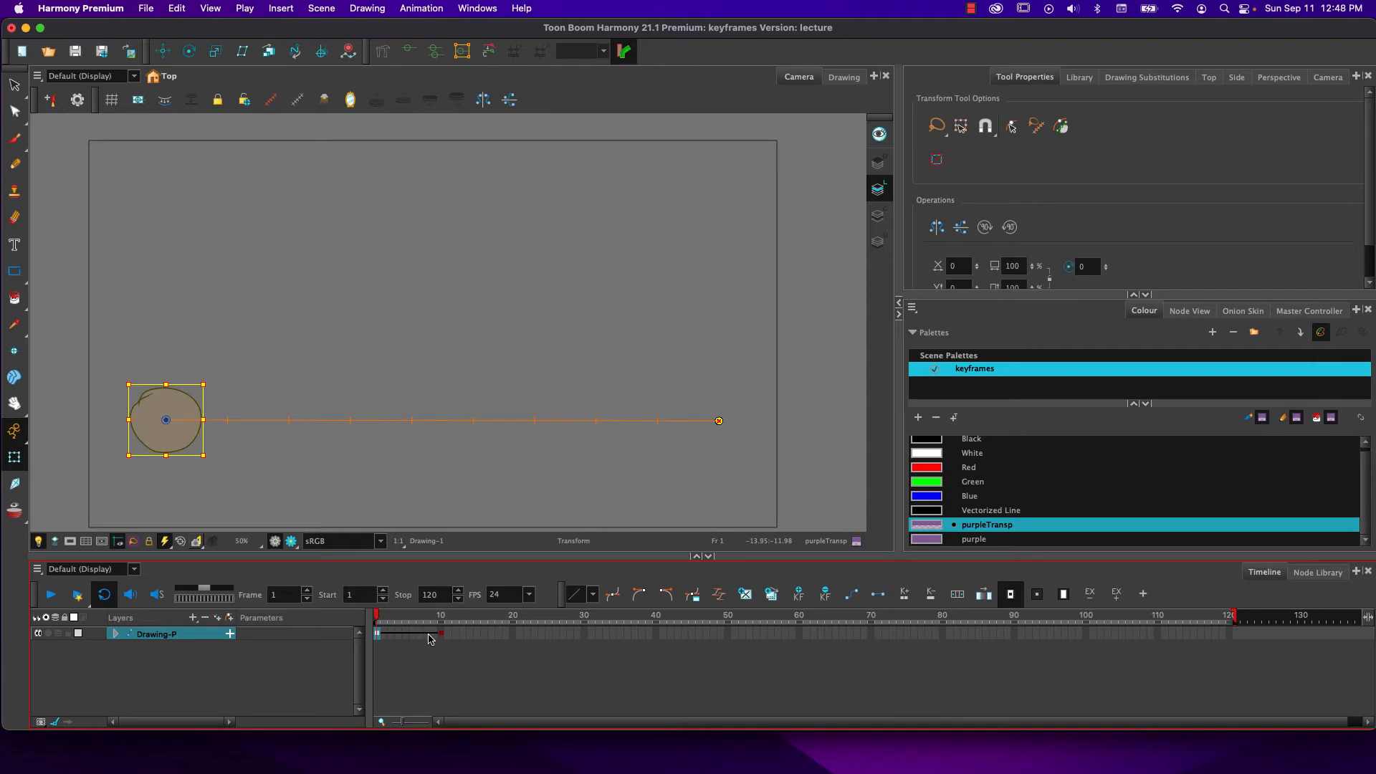
Retime the circle's end keyframe from frame 10 to frame 21 and return to frame 1
mouse_move(443, 640)
left_mouse_down()
mouse_move(549, 637)
mouse_move(461, 636)
mouse_move(521, 638)
left_mouse_up()
left_click(431, 667)
left_click(445, 656)
left_click(443, 635)
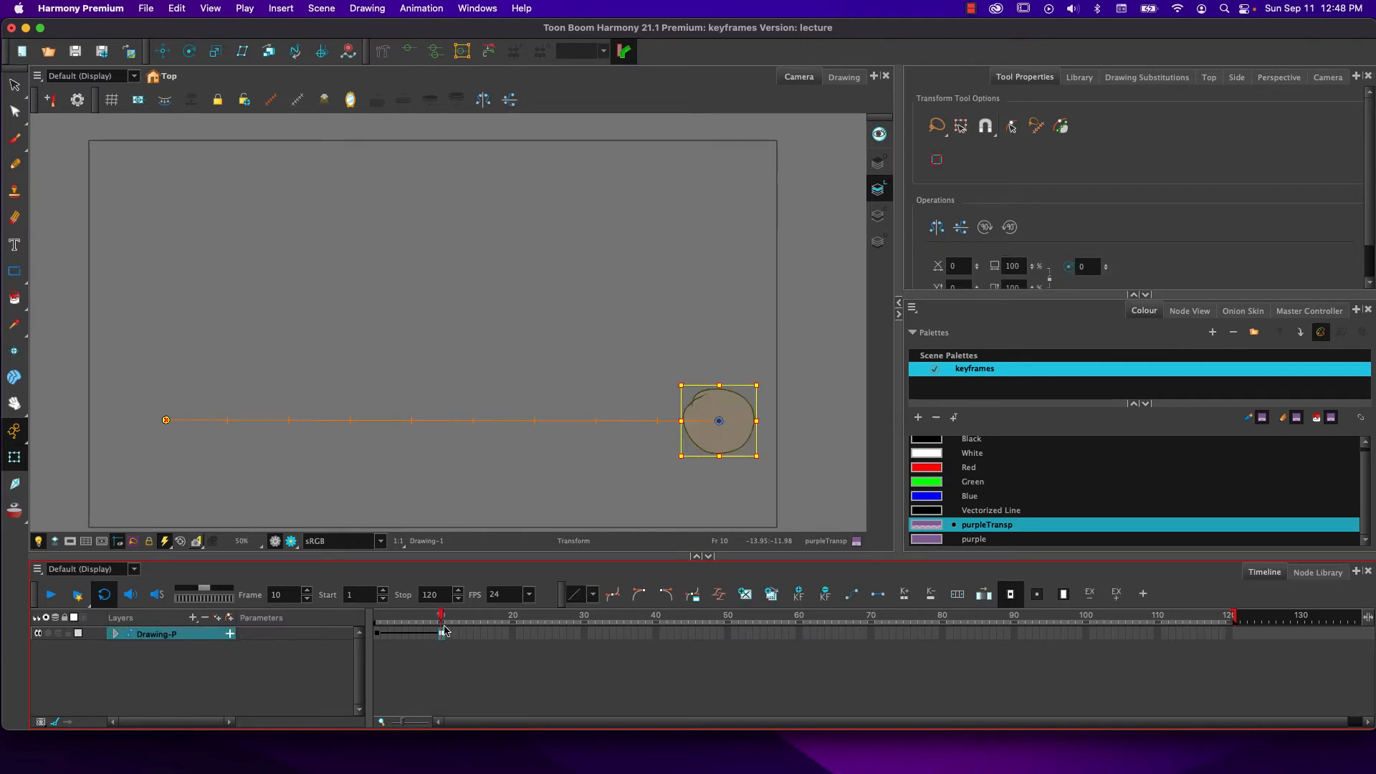
mouse_move(444, 632)
left_mouse_down()
mouse_move(523, 634)
mouse_move(360, 620)
left_mouse_up()
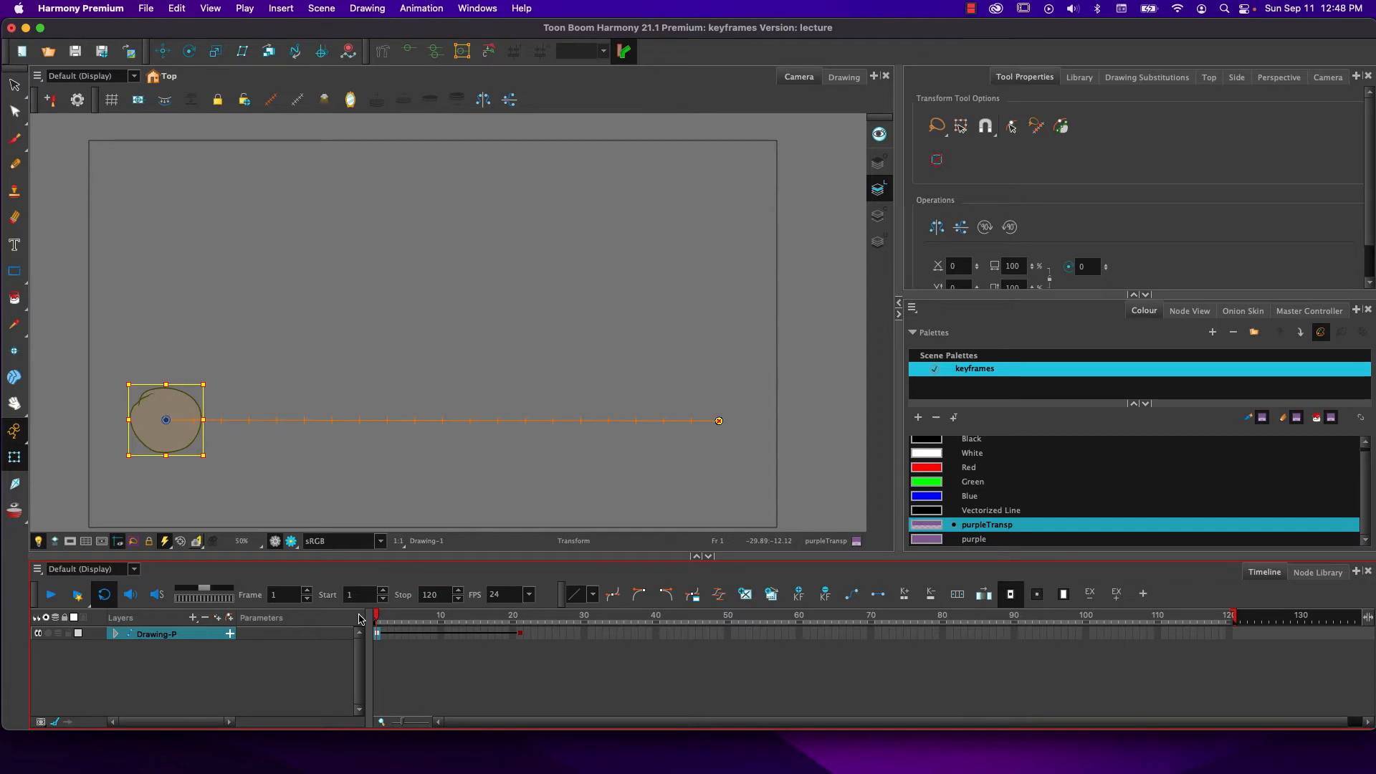
Try raising the circle on frame 10 to bend its motion path into an arc, and undo the move
left_click_drag(378, 621, 441, 621)
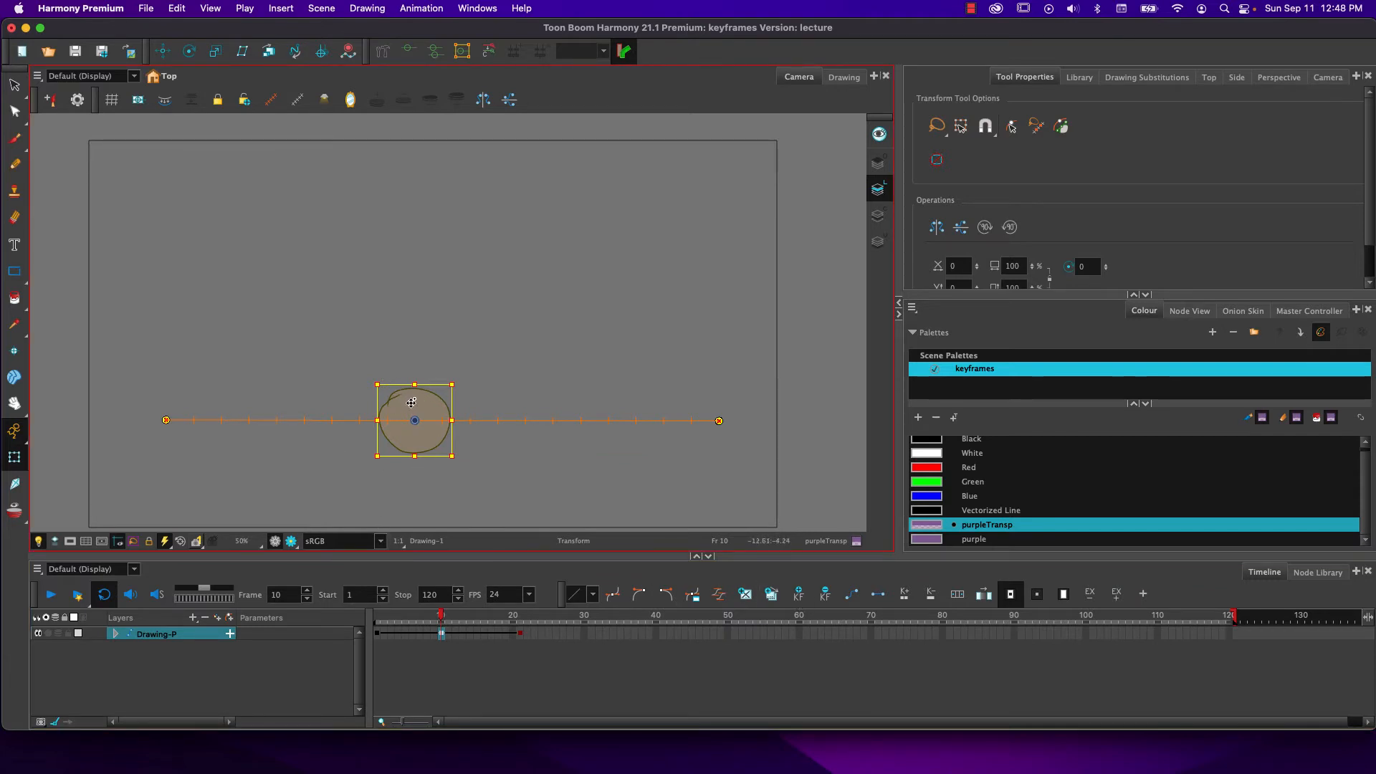
left_click_drag(408, 402, 406, 214)
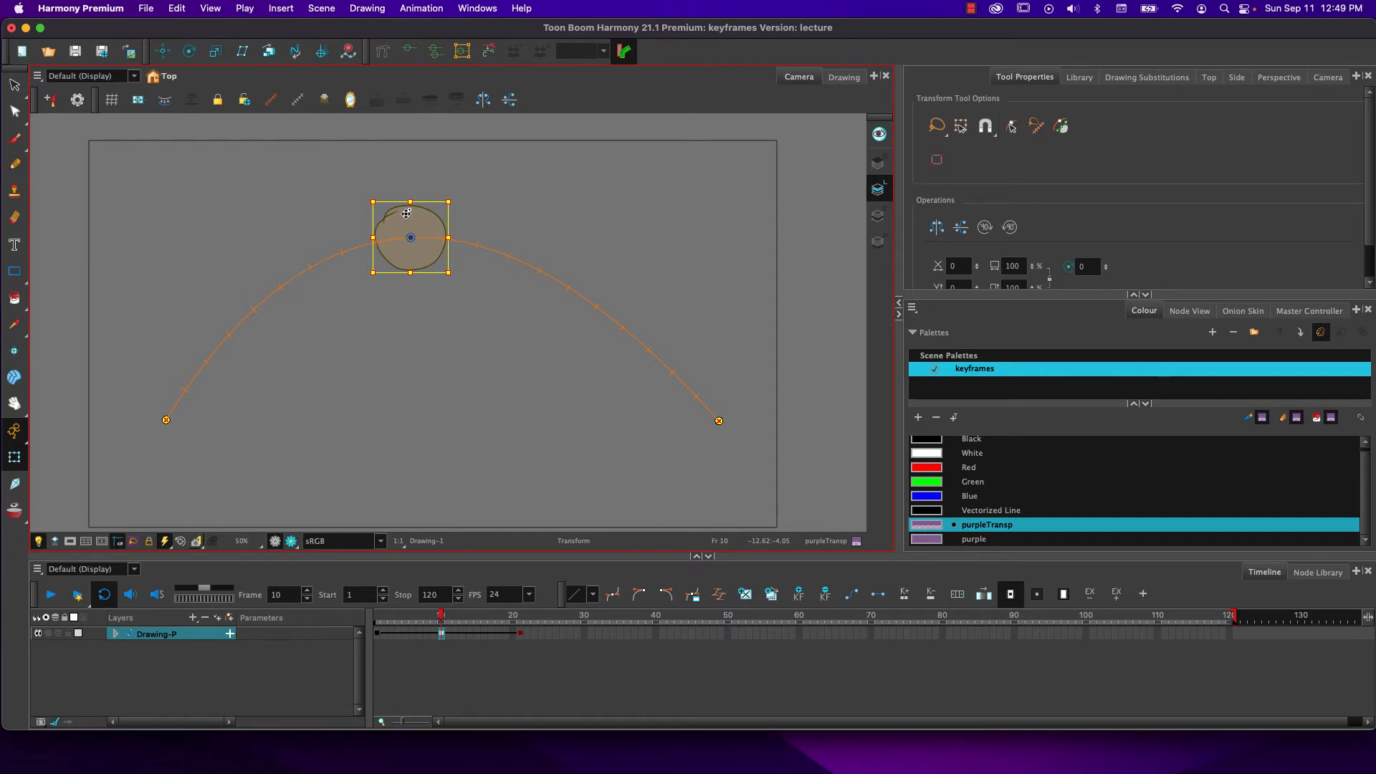
key("super+z")
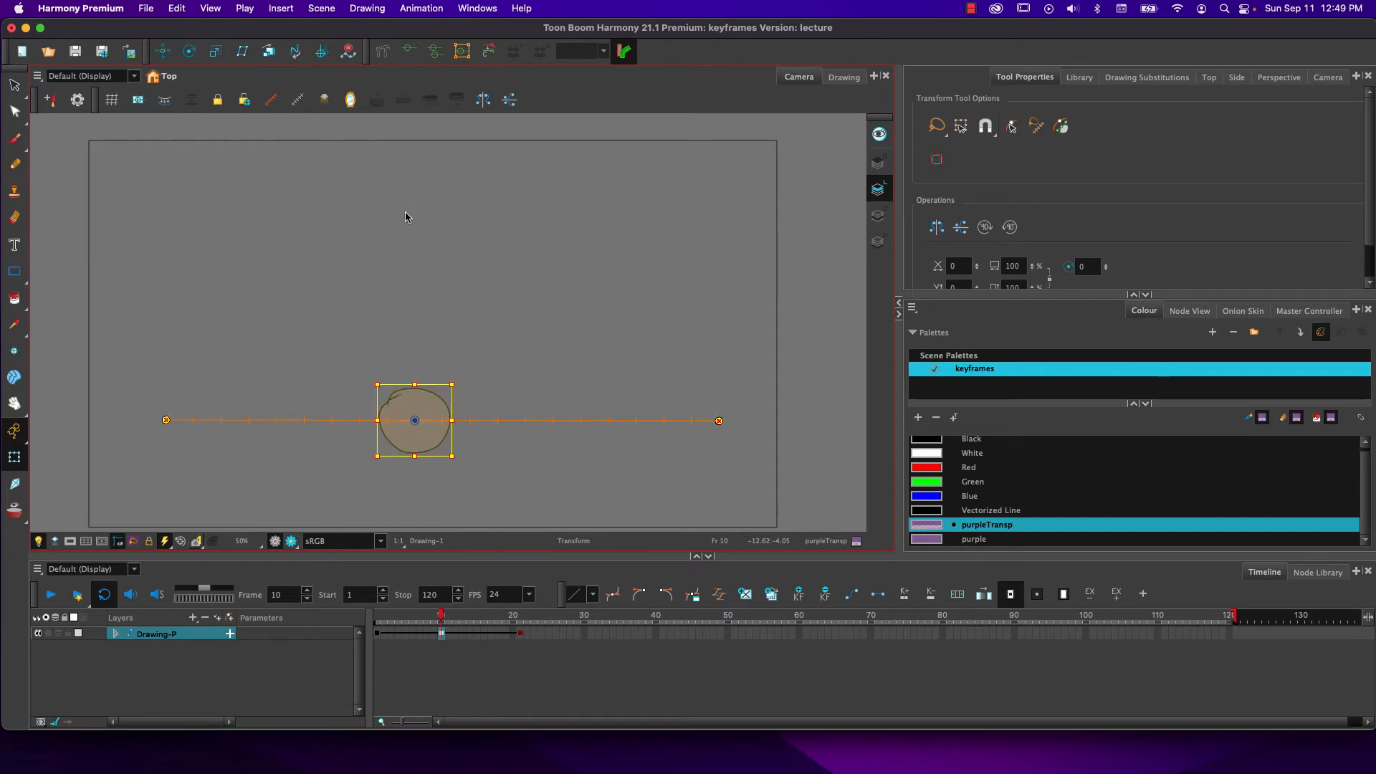
Try raising, vertically stretching and tilting the circle on frame 10, and undo these transformations
left_click(441, 628)
left_click_drag(412, 433, 417, 280)
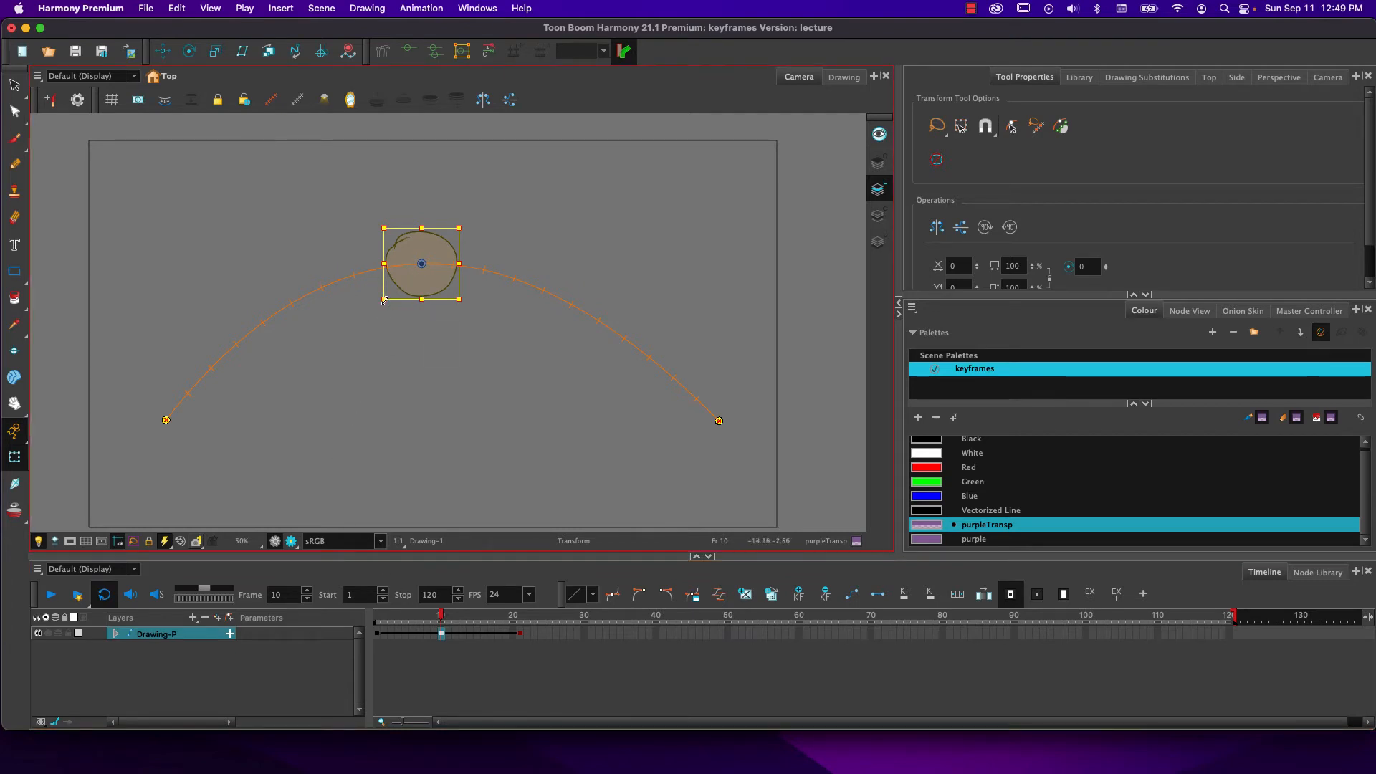
mouse_move(385, 300)
left_mouse_down()
mouse_move(347, 344)
mouse_move(387, 352)
left_mouse_up()
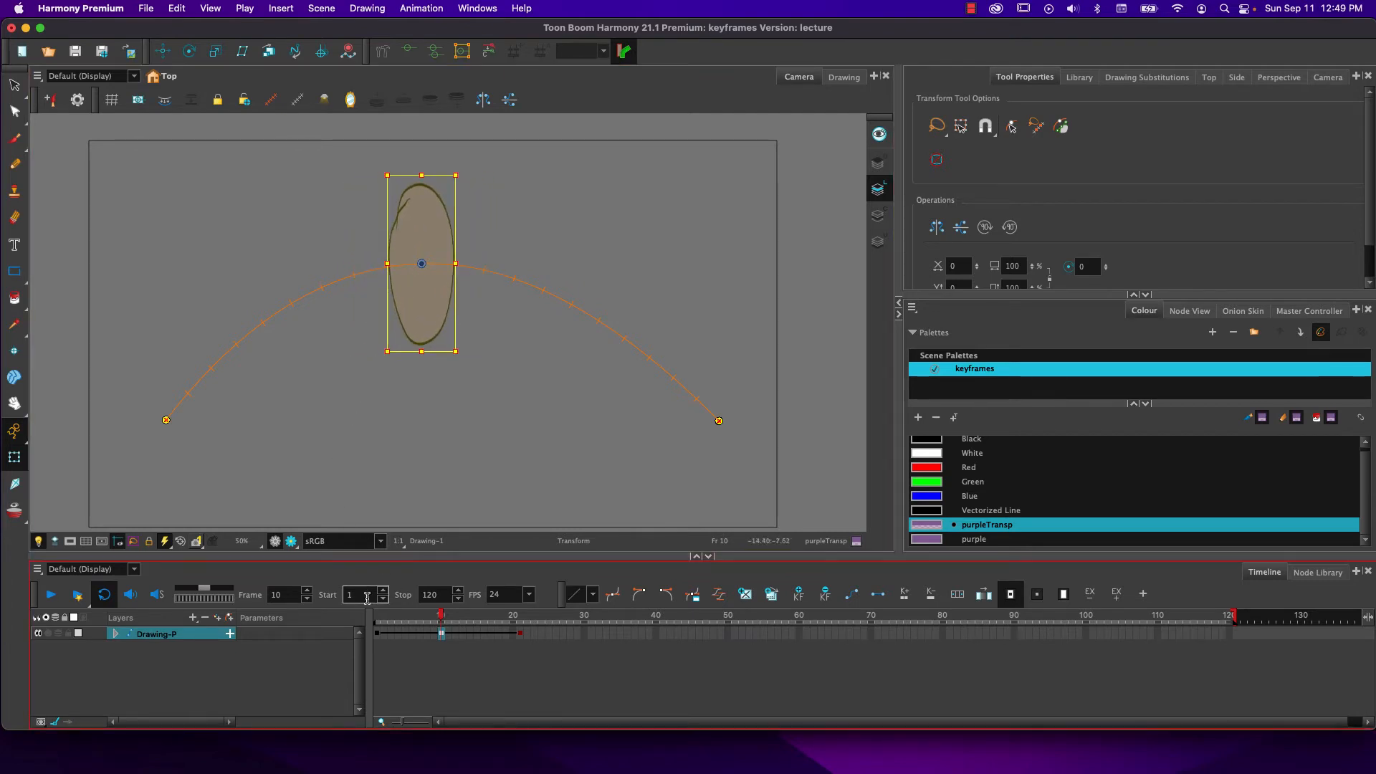
mouse_move(445, 625)
left_mouse_down()
mouse_move(398, 626)
mouse_move(478, 627)
mouse_move(443, 629)
left_mouse_up()
left_click_drag(375, 356, 437, 433)
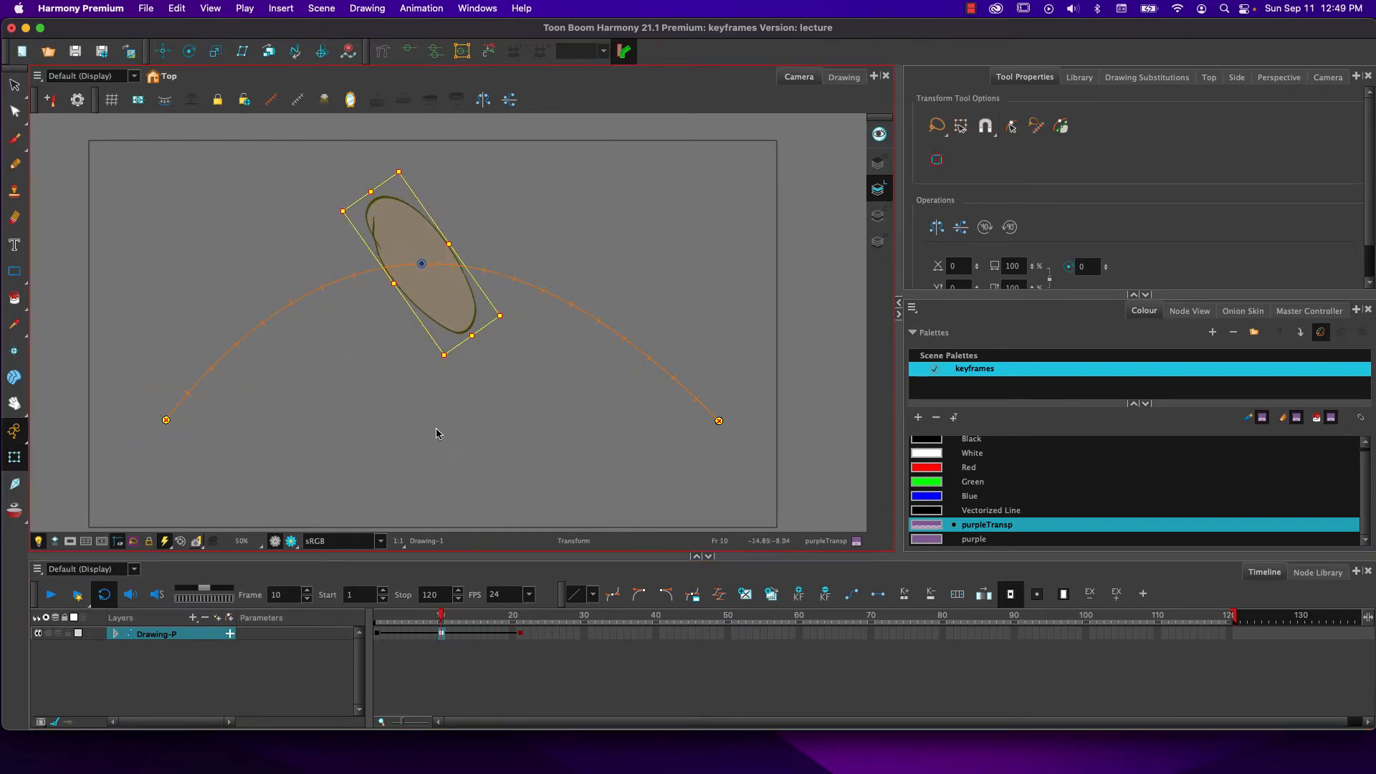
mouse_move(441, 625)
left_mouse_down()
mouse_move(378, 627)
mouse_move(476, 625)
mouse_move(406, 628)
mouse_move(380, 661)
mouse_move(420, 625)
left_mouse_up()
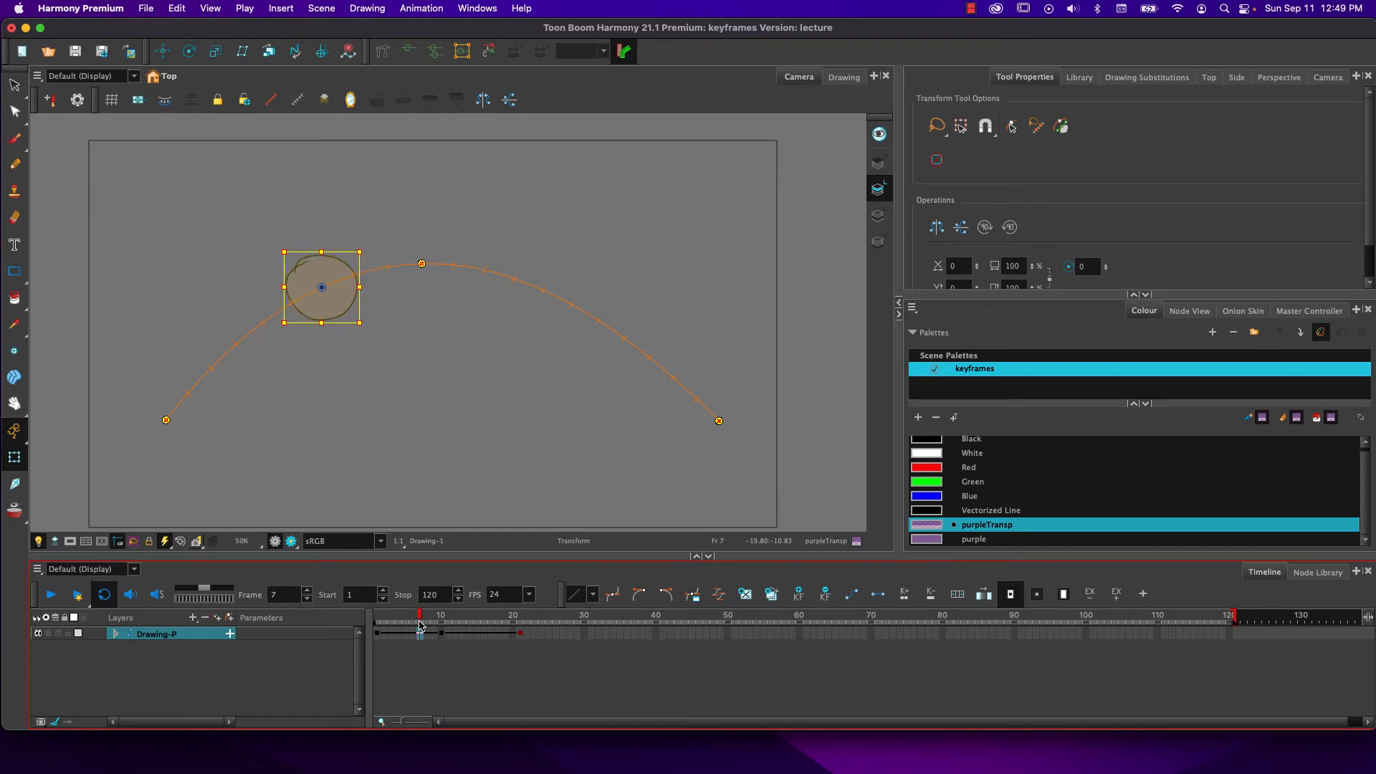
key("super+z")
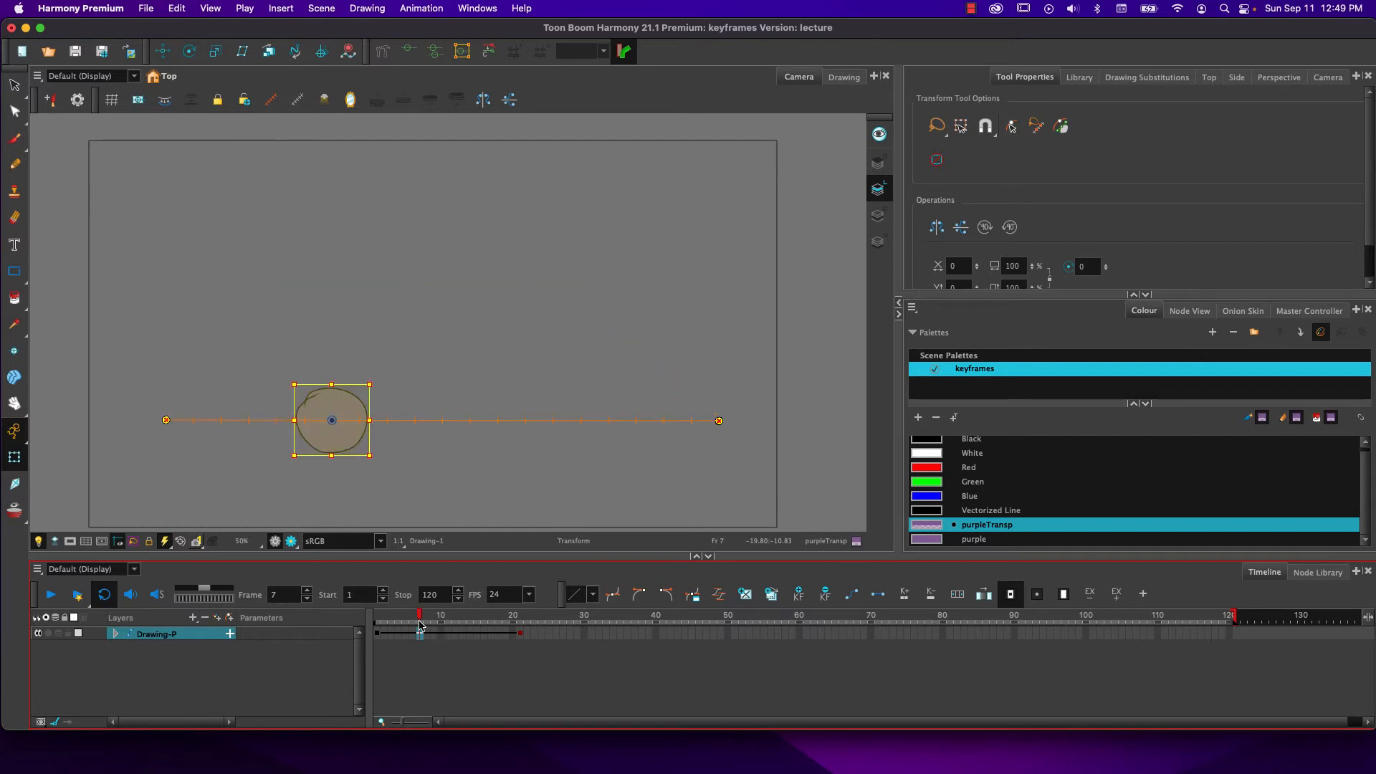
Raise the circle on frame 10 to form an arc and stretch it vertically into a tall ellipse
left_click(441, 626)
left_click_drag(416, 442, 420, 236)
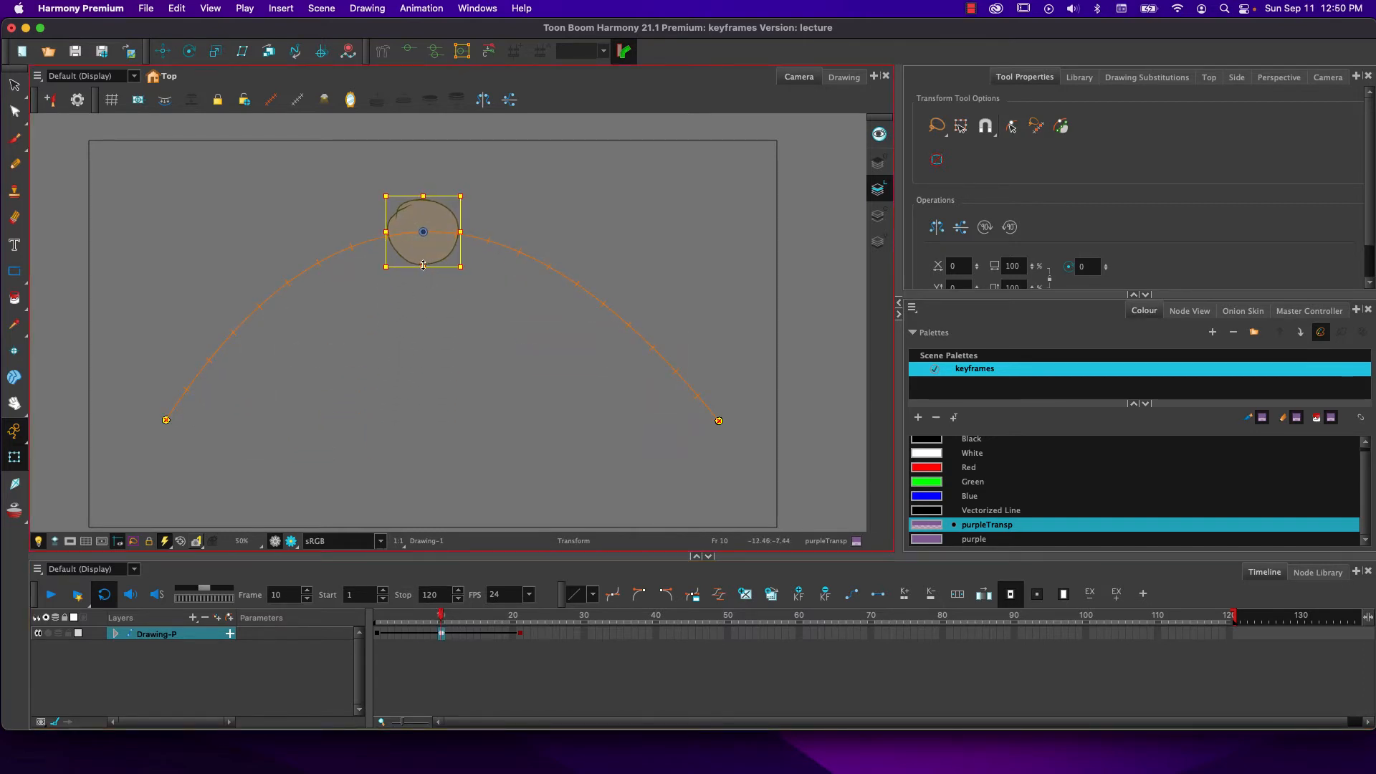
left_click_drag(423, 265, 423, 324)
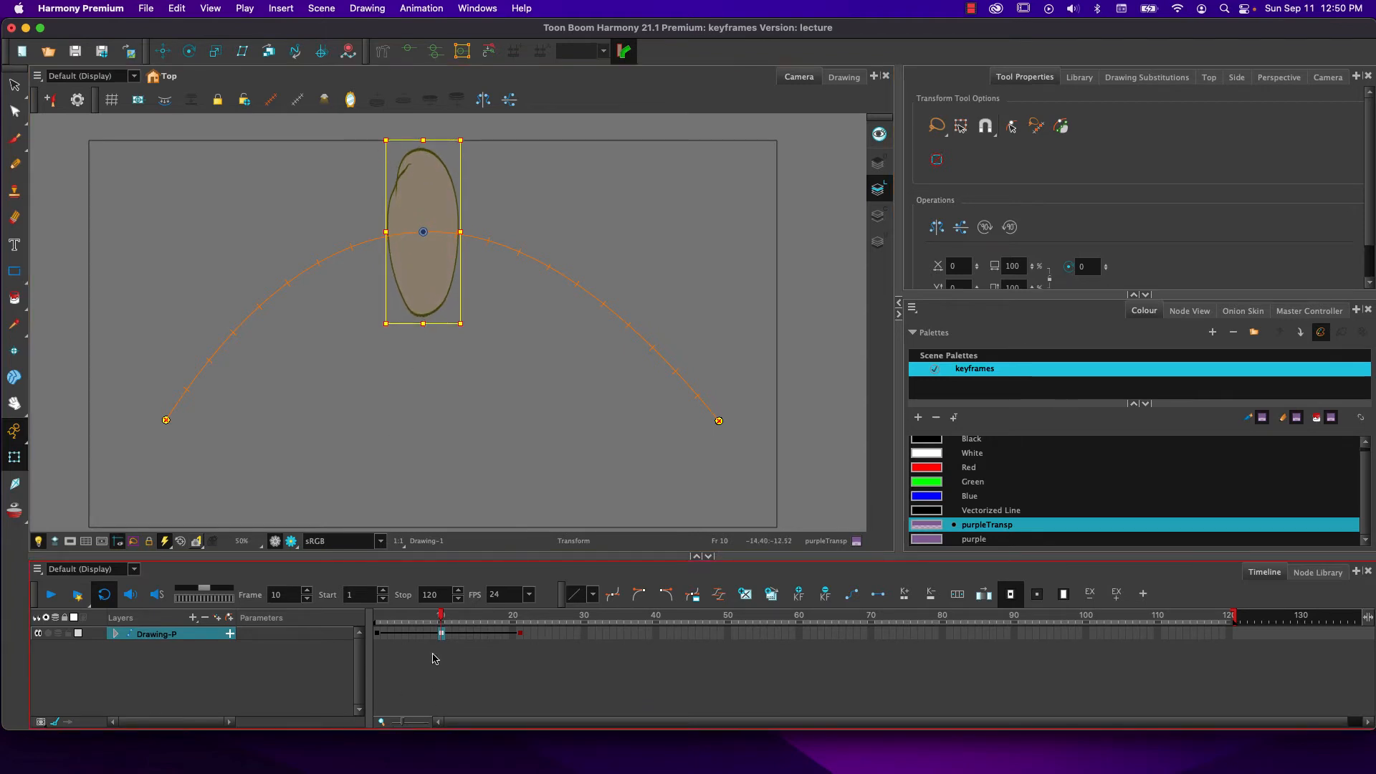
Rotate the circle about half a turn on the frame 21 keyframe and scrub back to frame 10
mouse_move(441, 615)
left_mouse_down()
mouse_move(395, 617)
mouse_move(499, 624)
mouse_move(524, 643)
mouse_move(444, 638)
mouse_move(521, 641)
left_mouse_up()
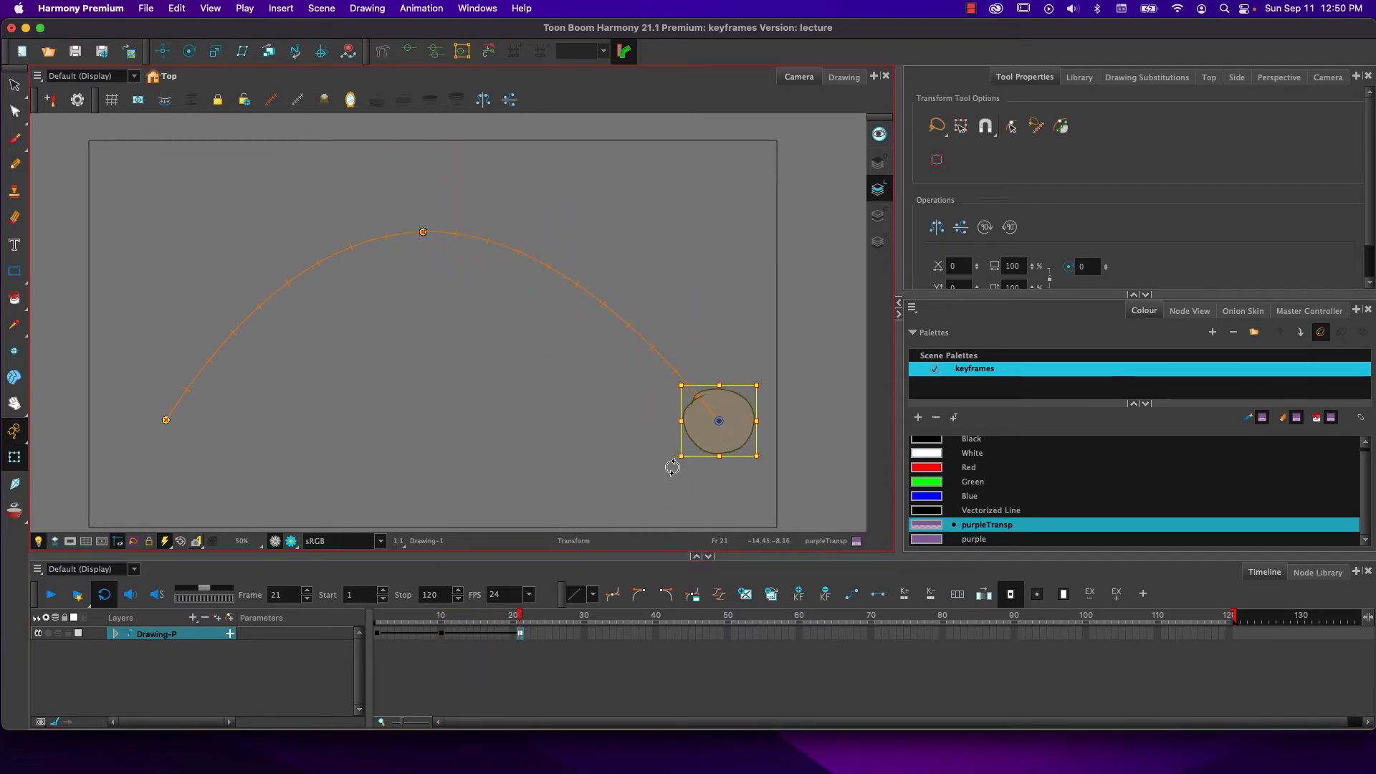
mouse_move(673, 467)
left_mouse_down()
mouse_move(688, 338)
mouse_move(751, 390)
left_mouse_up()
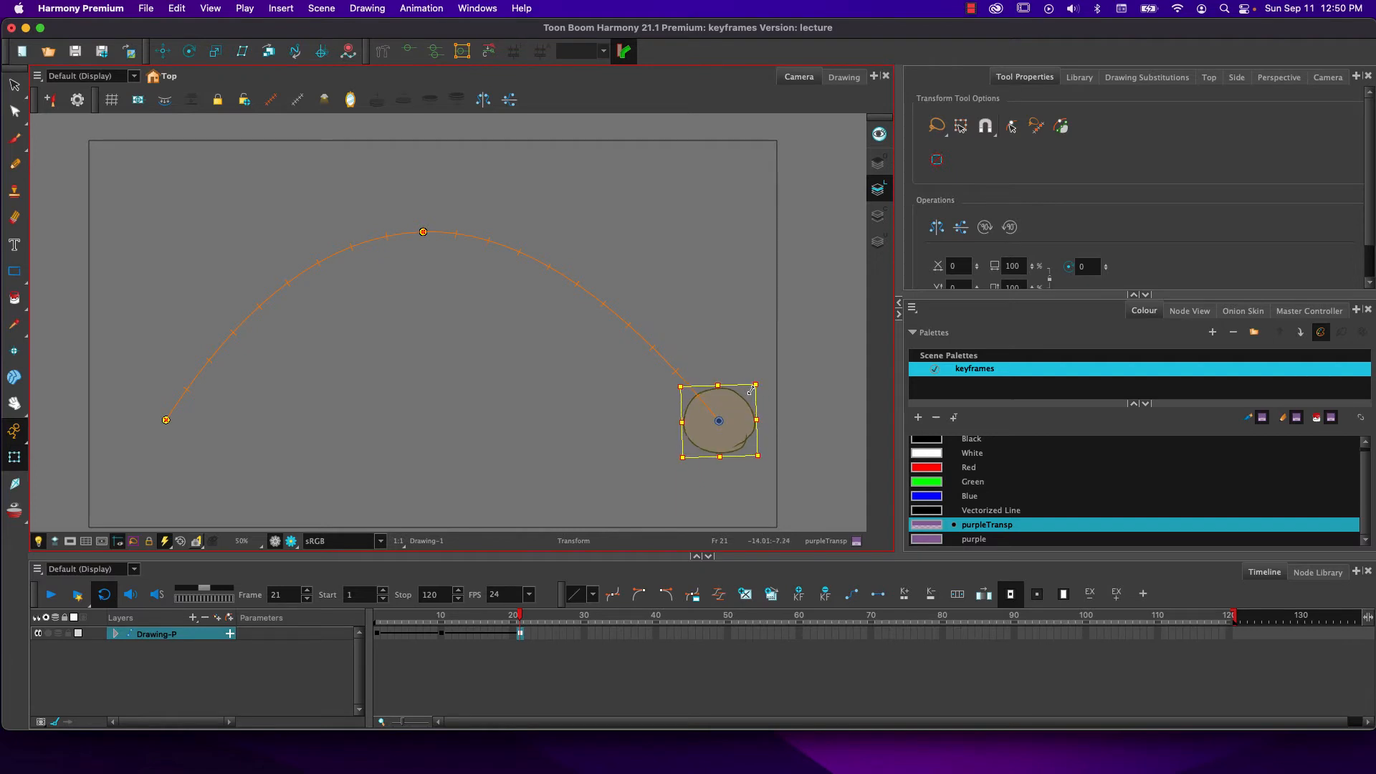
mouse_move(520, 623)
left_mouse_down()
mouse_move(387, 631)
mouse_move(384, 678)
mouse_move(465, 645)
mouse_move(523, 694)
mouse_move(488, 664)
mouse_move(386, 681)
mouse_move(479, 699)
mouse_move(425, 656)
mouse_move(445, 658)
left_mouse_up()
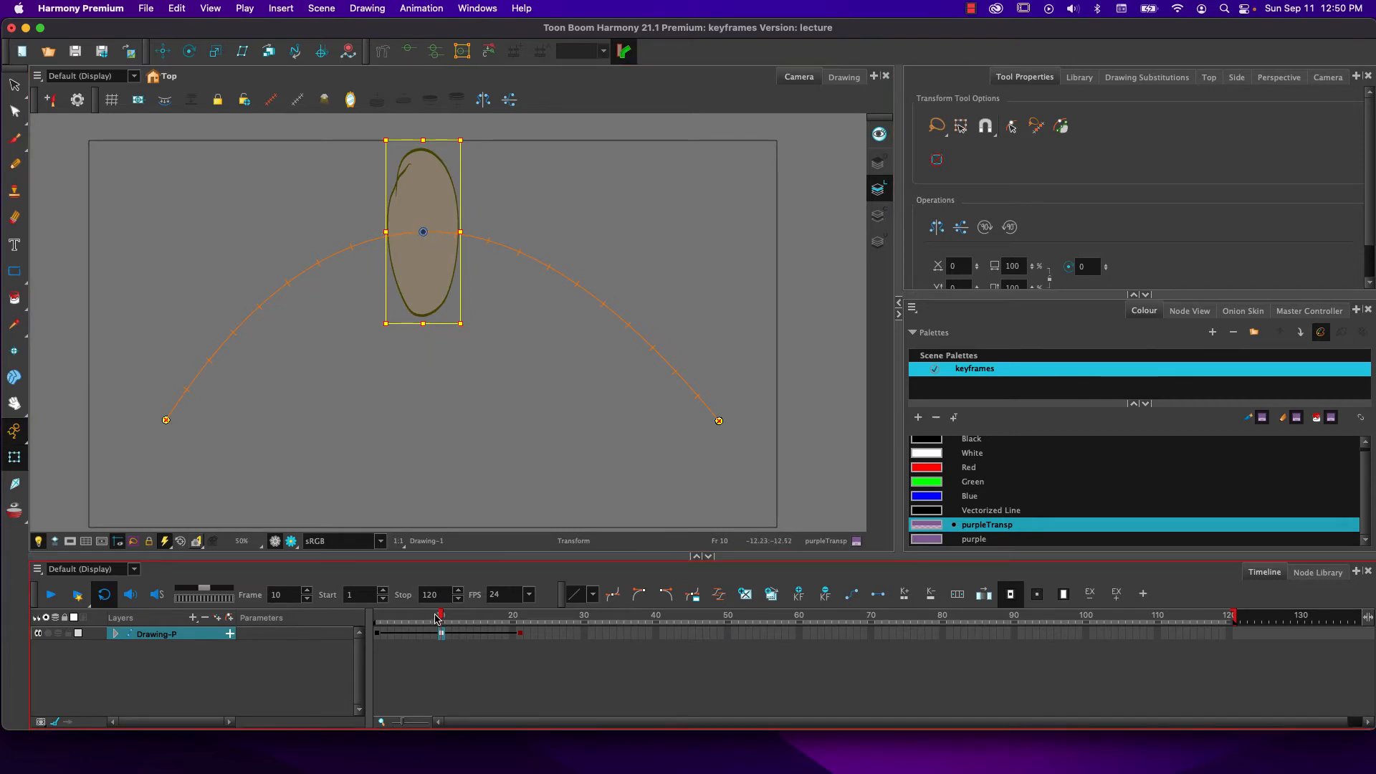
Delete the keyframe holding the stretched circle on frame 10
mouse_move(440, 616)
left_mouse_down()
mouse_move(377, 618)
mouse_move(444, 616)
left_mouse_up()
left_click_drag(443, 618, 442, 620)
mouse_move(442, 621)
left_mouse_down()
mouse_move(429, 619)
mouse_move(441, 618)
left_mouse_up()
left_click(826, 594)
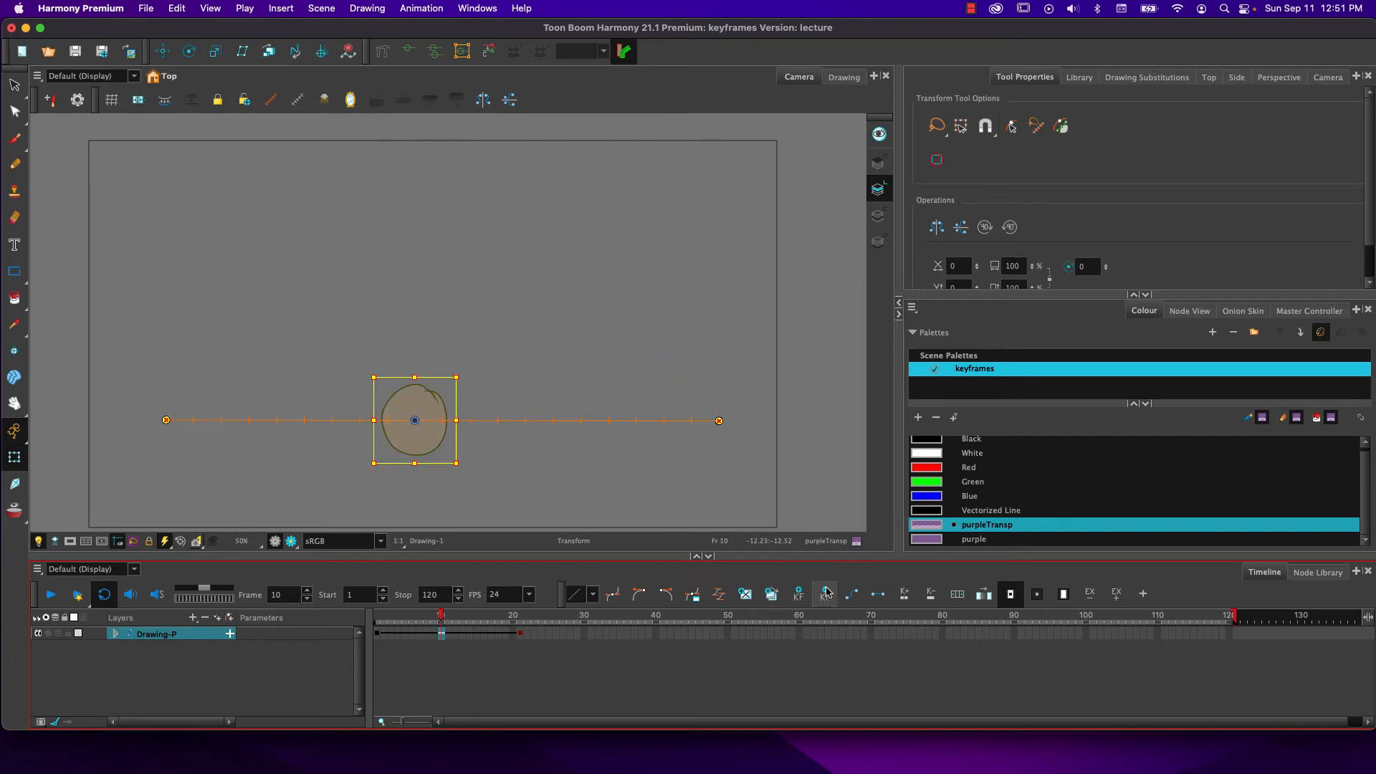
Raise the circle on frame 10 to curve the motion path, and scrub the frames from frame 1 to examine the motion
left_click(441, 635)
left_click_drag(407, 391, 409, 235)
mouse_move(439, 616)
left_mouse_down()
mouse_move(376, 618)
mouse_move(519, 621)
mouse_move(378, 634)
mouse_move(521, 623)
mouse_move(394, 631)
mouse_move(516, 634)
mouse_move(377, 633)
mouse_move(506, 636)
mouse_move(394, 649)
mouse_move(377, 665)
left_mouse_up()
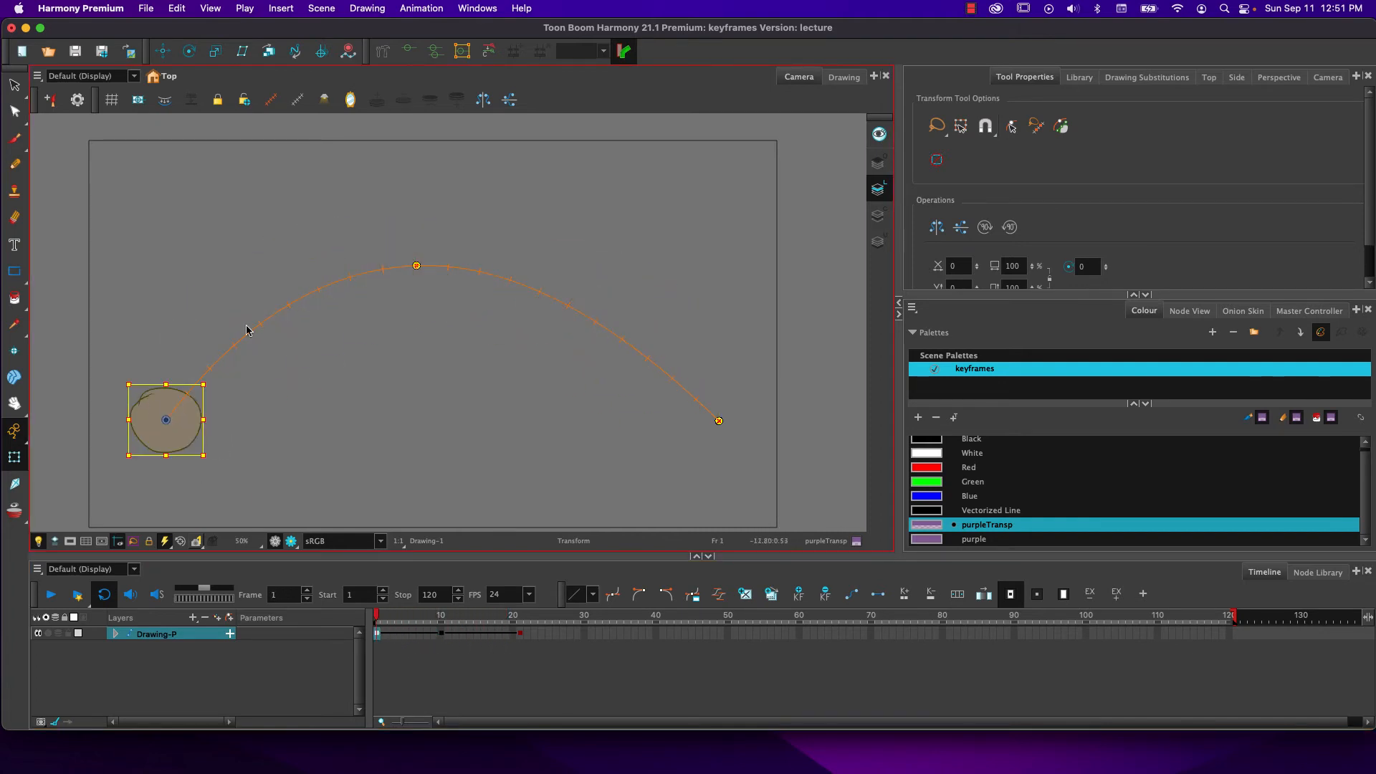
left_click_drag(378, 620, 412, 621)
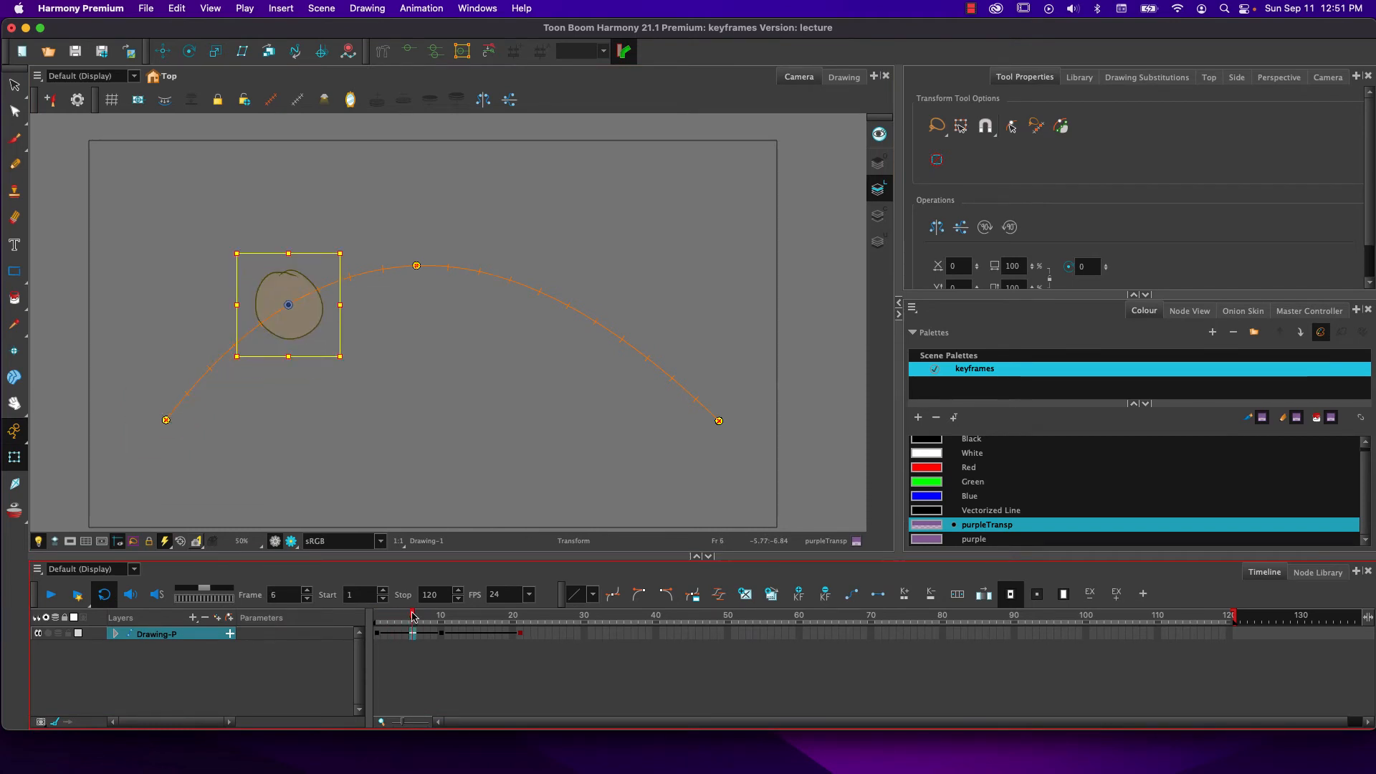
Set a keyframe for the circle on frame 7, retime it to frame 4, and play the animation from frame 1
mouse_move(412, 617)
left_mouse_down()
mouse_move(384, 620)
mouse_move(441, 619)
mouse_move(405, 624)
mouse_move(423, 621)
left_mouse_up()
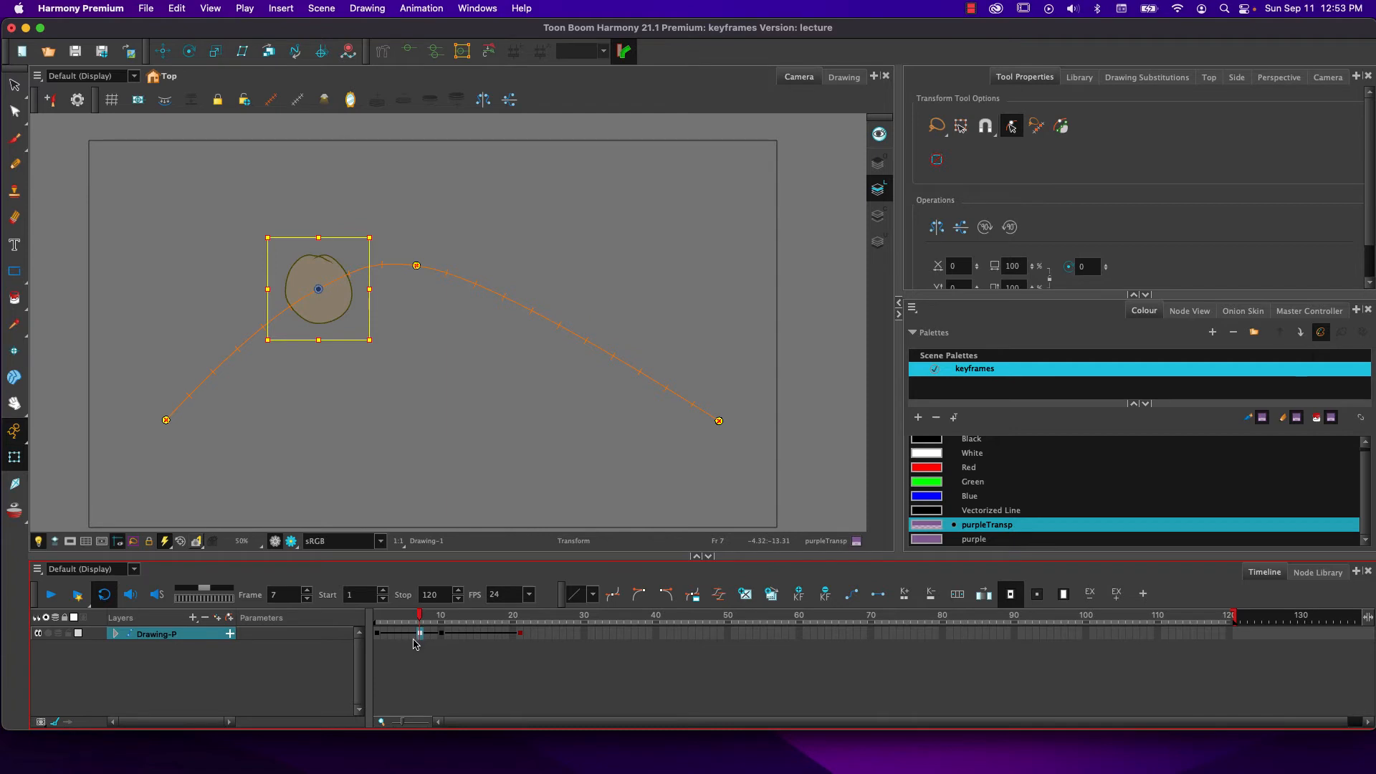
left_click_drag(409, 636, 400, 637)
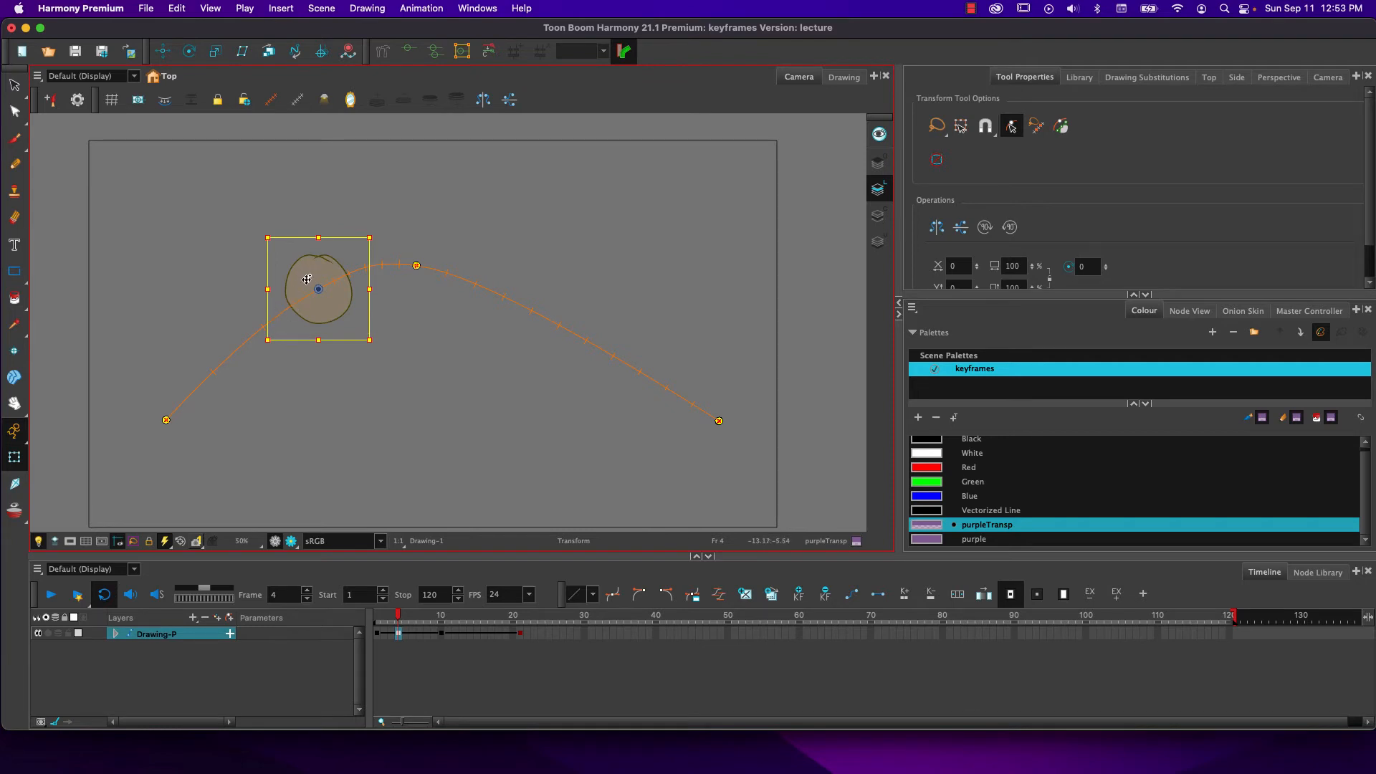
mouse_move(399, 615)
left_mouse_down()
mouse_move(448, 618)
mouse_move(377, 618)
left_mouse_up()
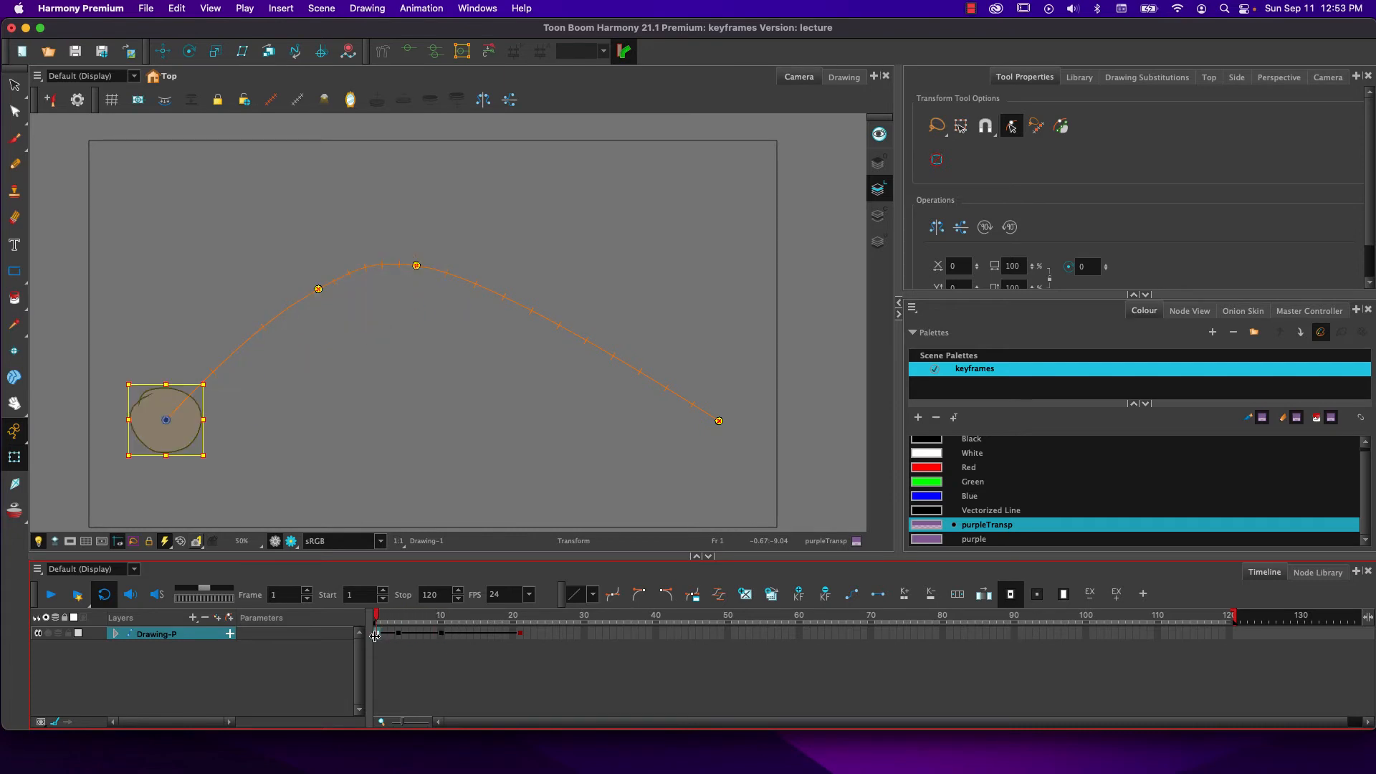
left_click(144, 414)
left_click(52, 596)
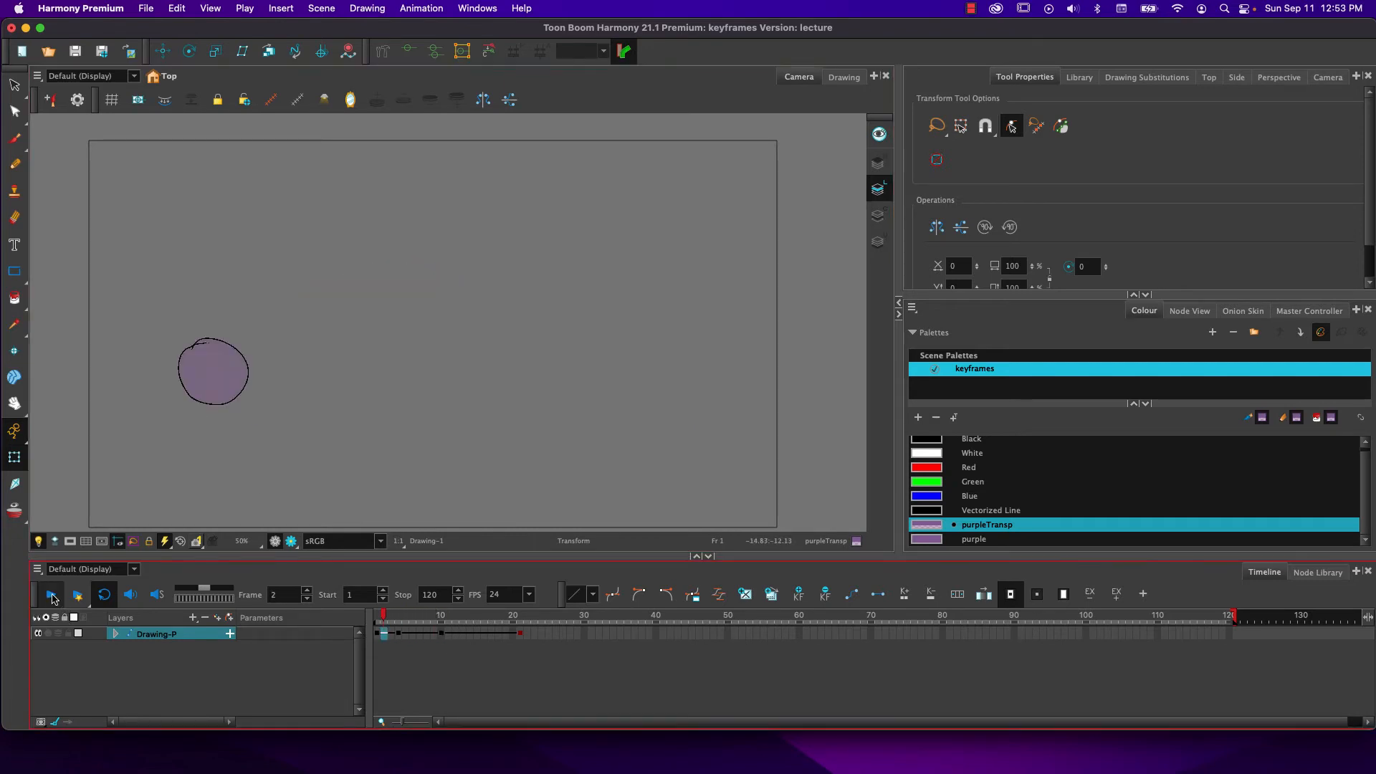
left_click(52, 596)
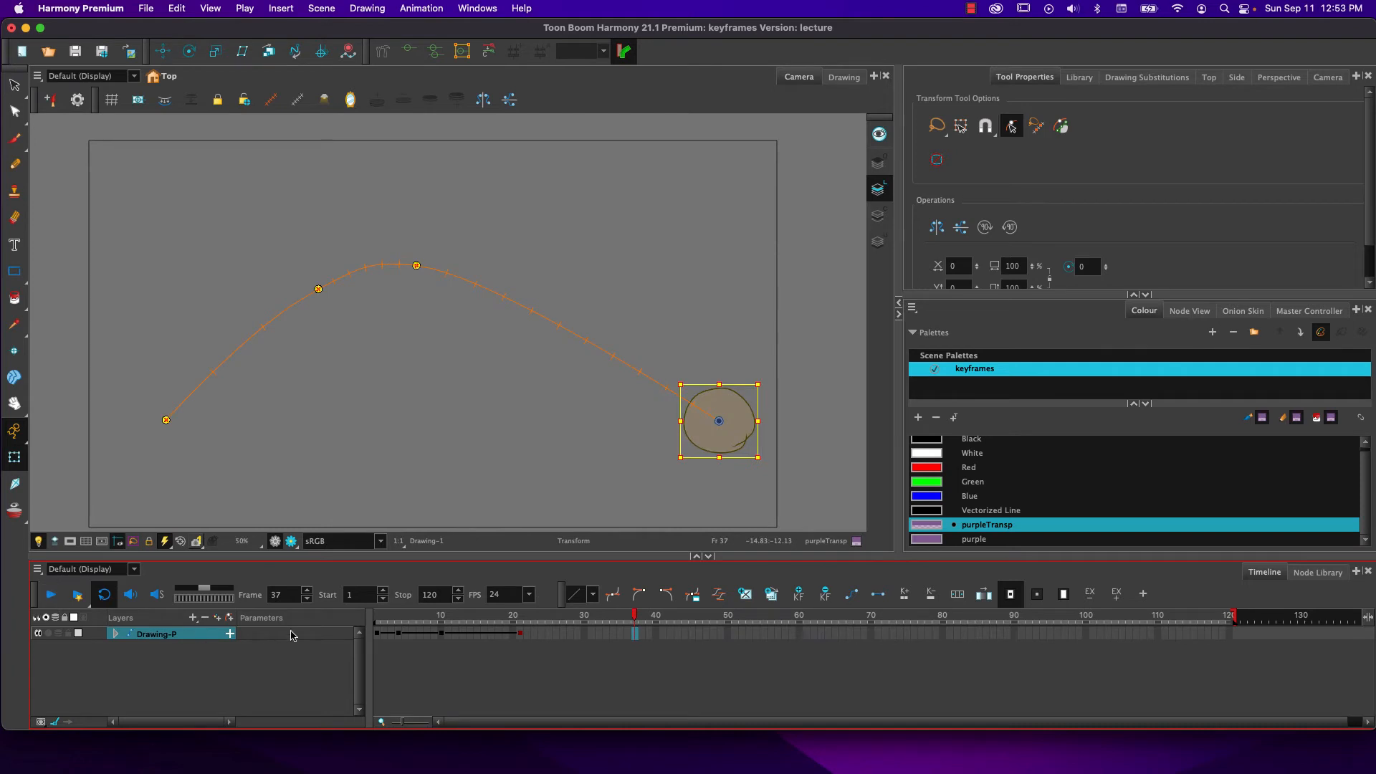
Set a keyframe for the circle on frame 13, retime it to frame 17, and play the animation from frame 1
mouse_move(382, 618)
left_mouse_down()
mouse_move(513, 628)
mouse_move(391, 641)
mouse_move(522, 640)
mouse_move(434, 635)
mouse_move(499, 634)
left_mouse_up()
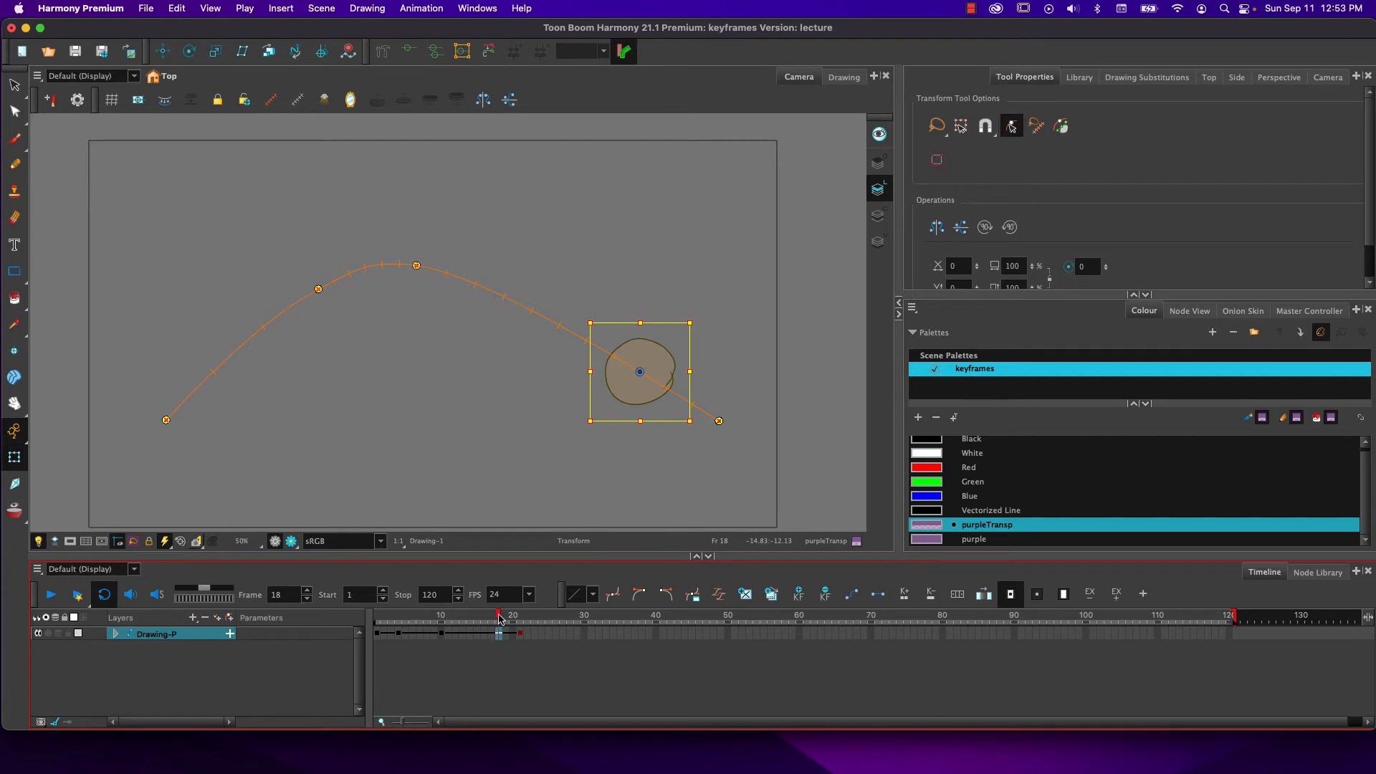
left_click_drag(499, 618, 466, 620)
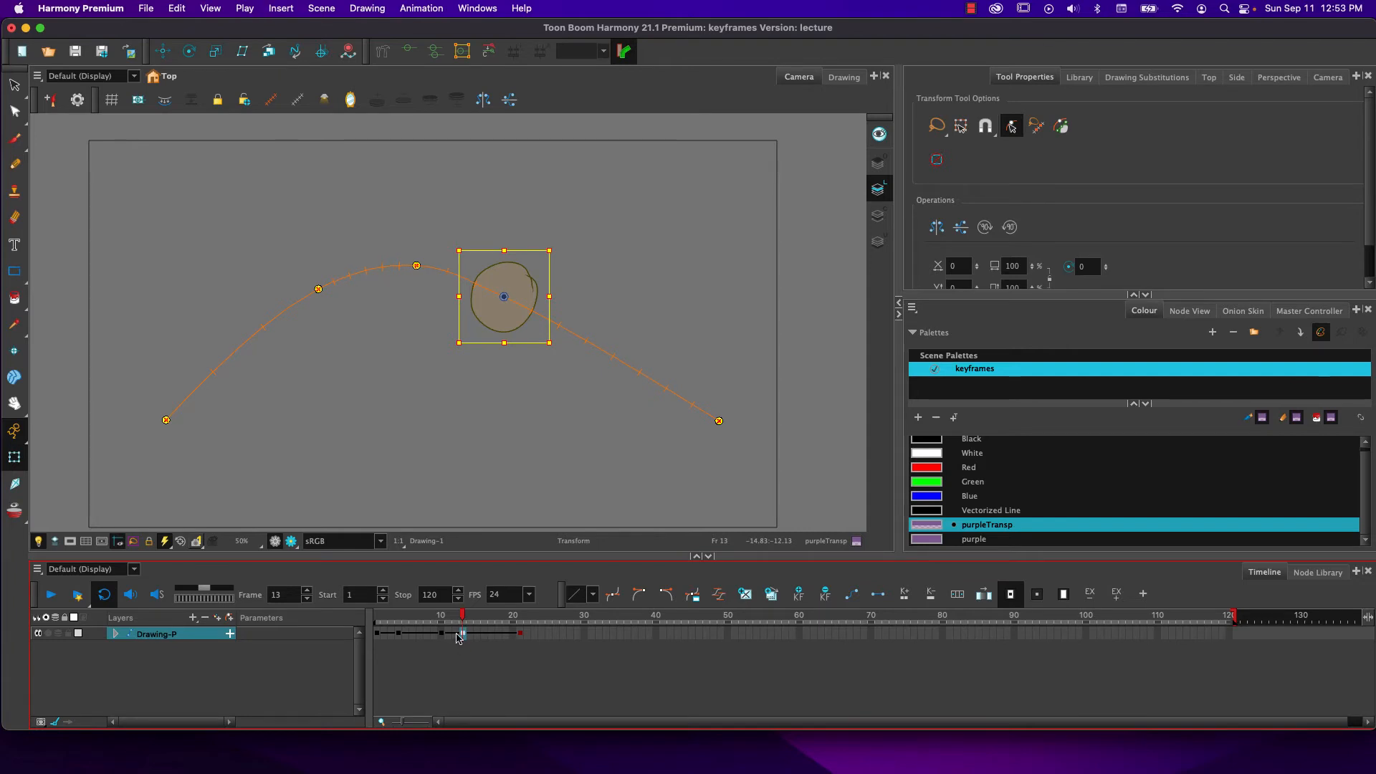
left_click_drag(463, 633, 491, 635)
left_click(449, 621)
left_click_drag(465, 623, 377, 632)
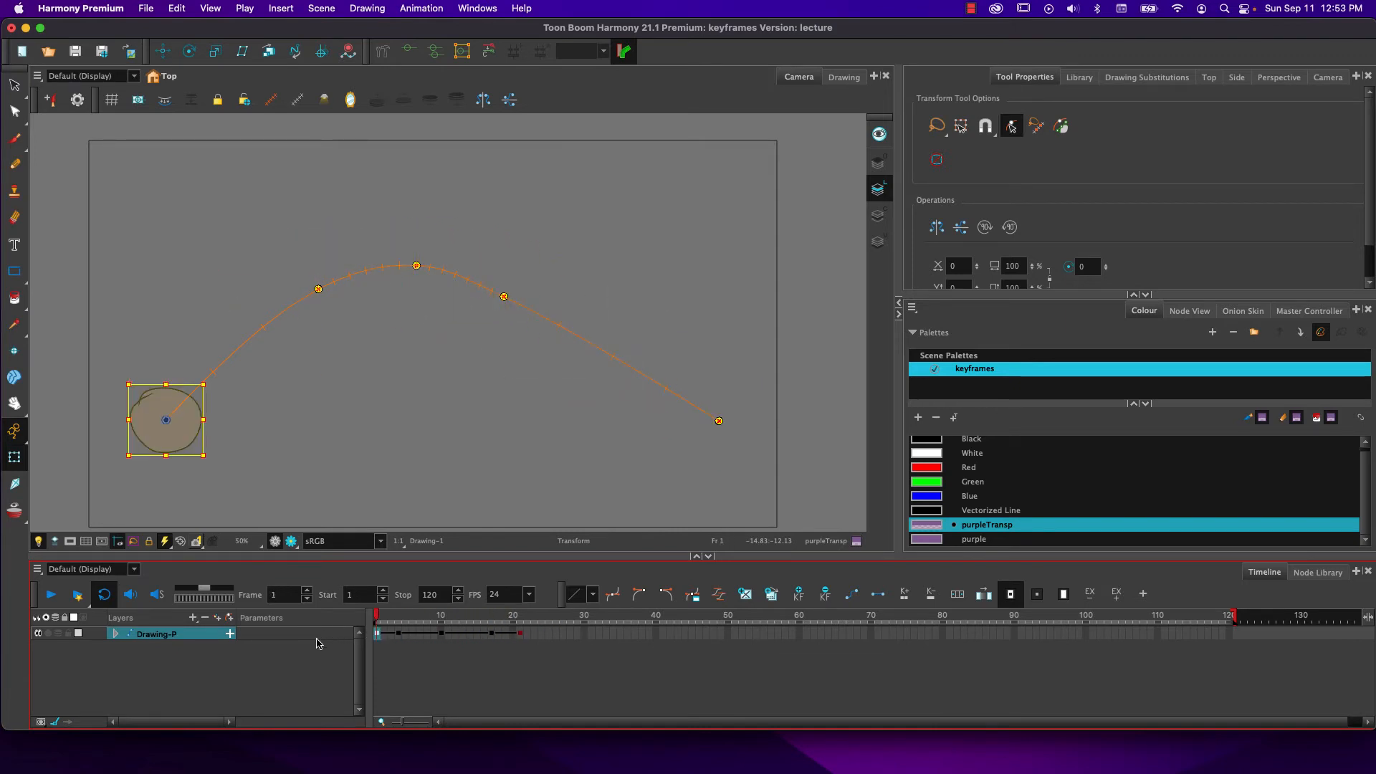
left_click(52, 595)
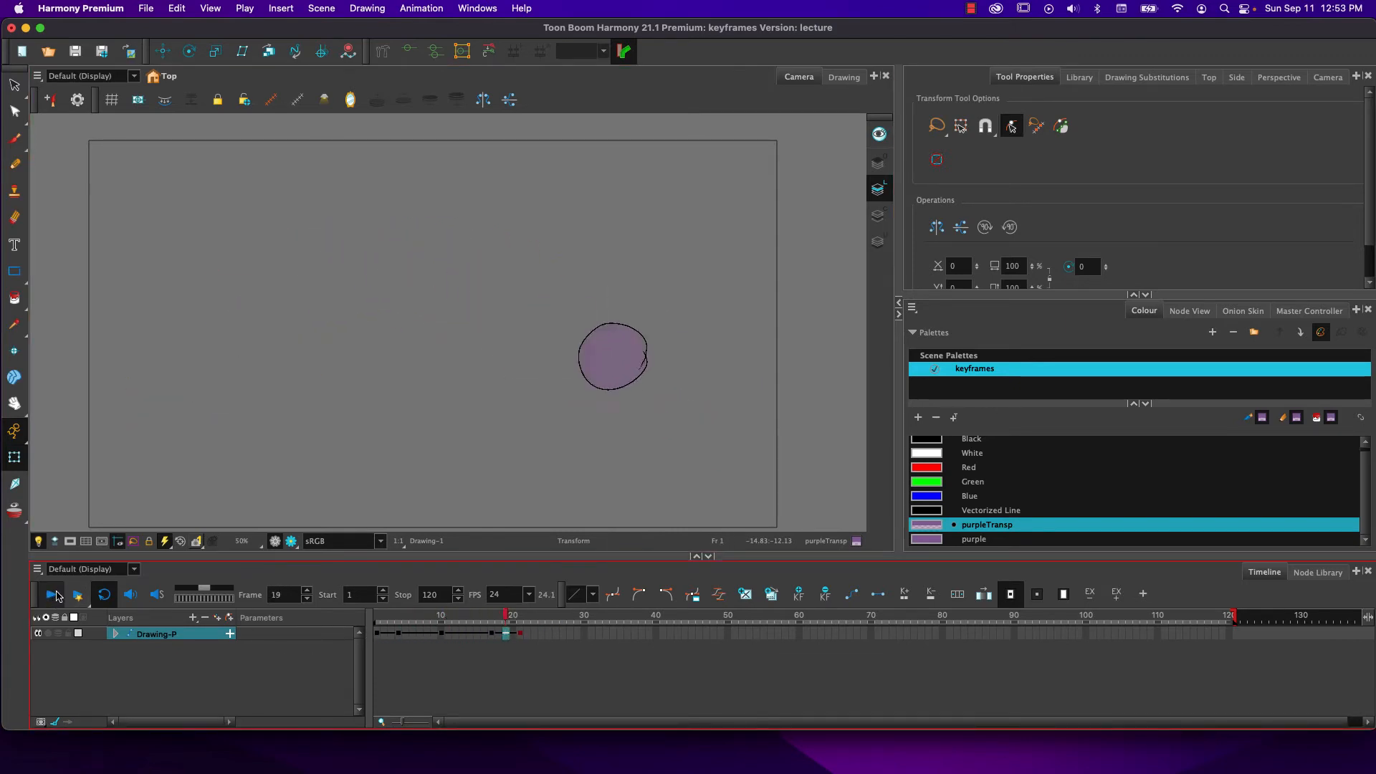
left_click(52, 595)
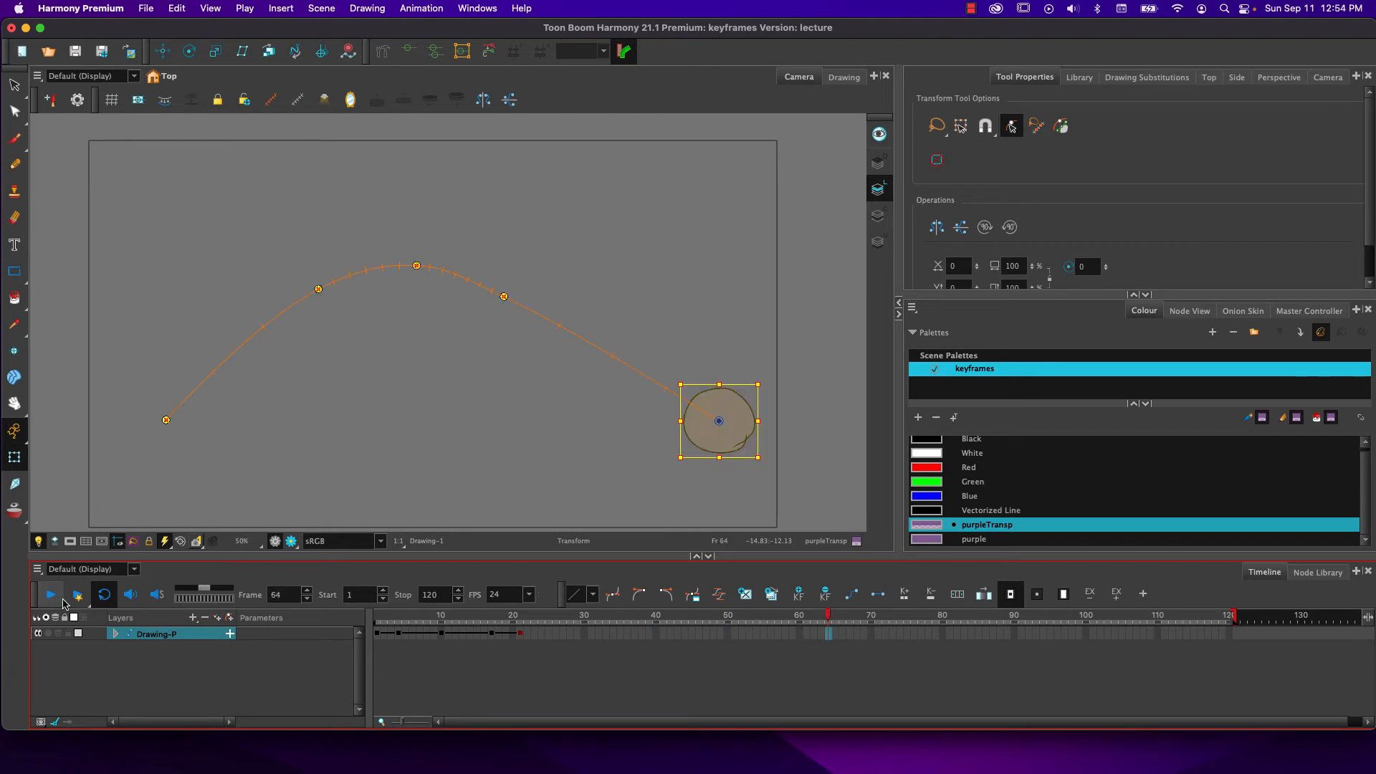
Set the playback stop frame to 30 and play the shortened loop
left_click(584, 618)
double_click(430, 595)
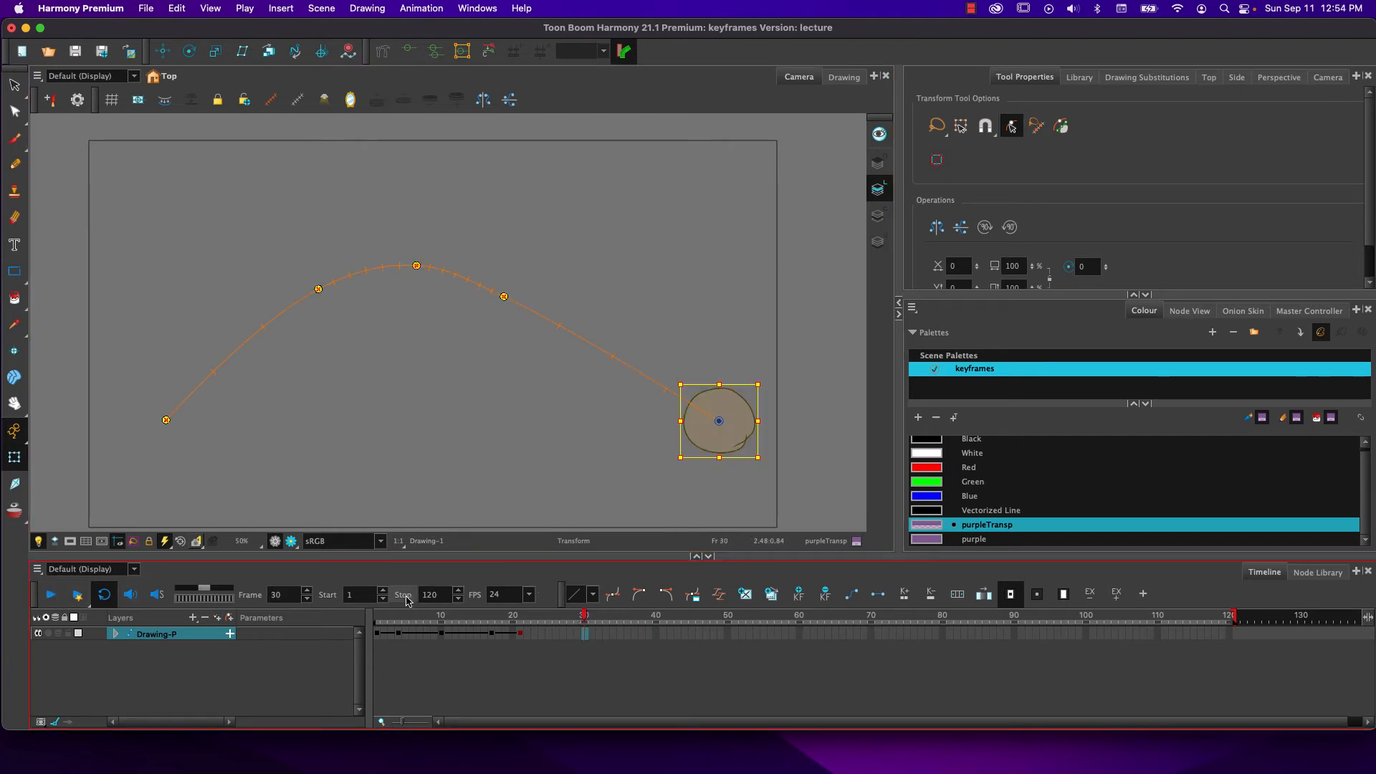
type("30")
key("Return")
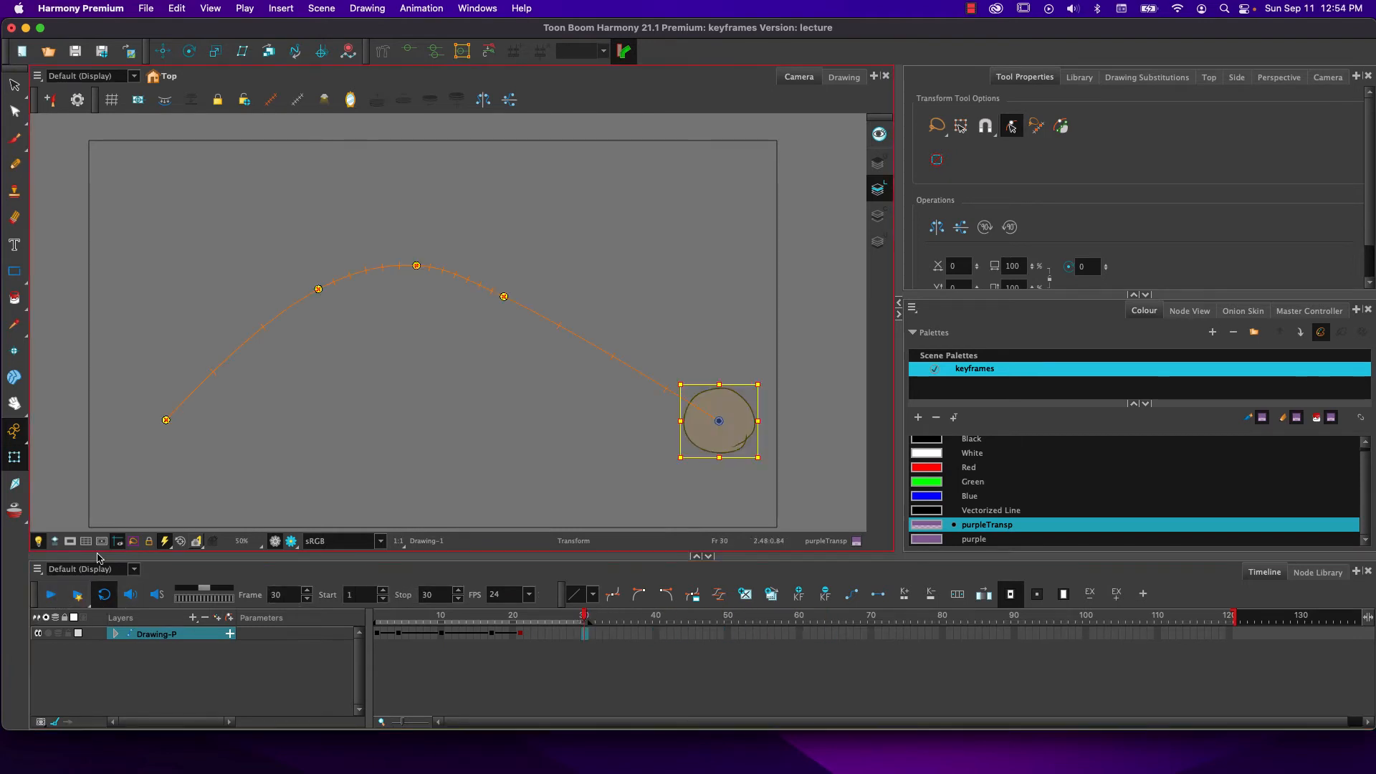
left_click(51, 595)
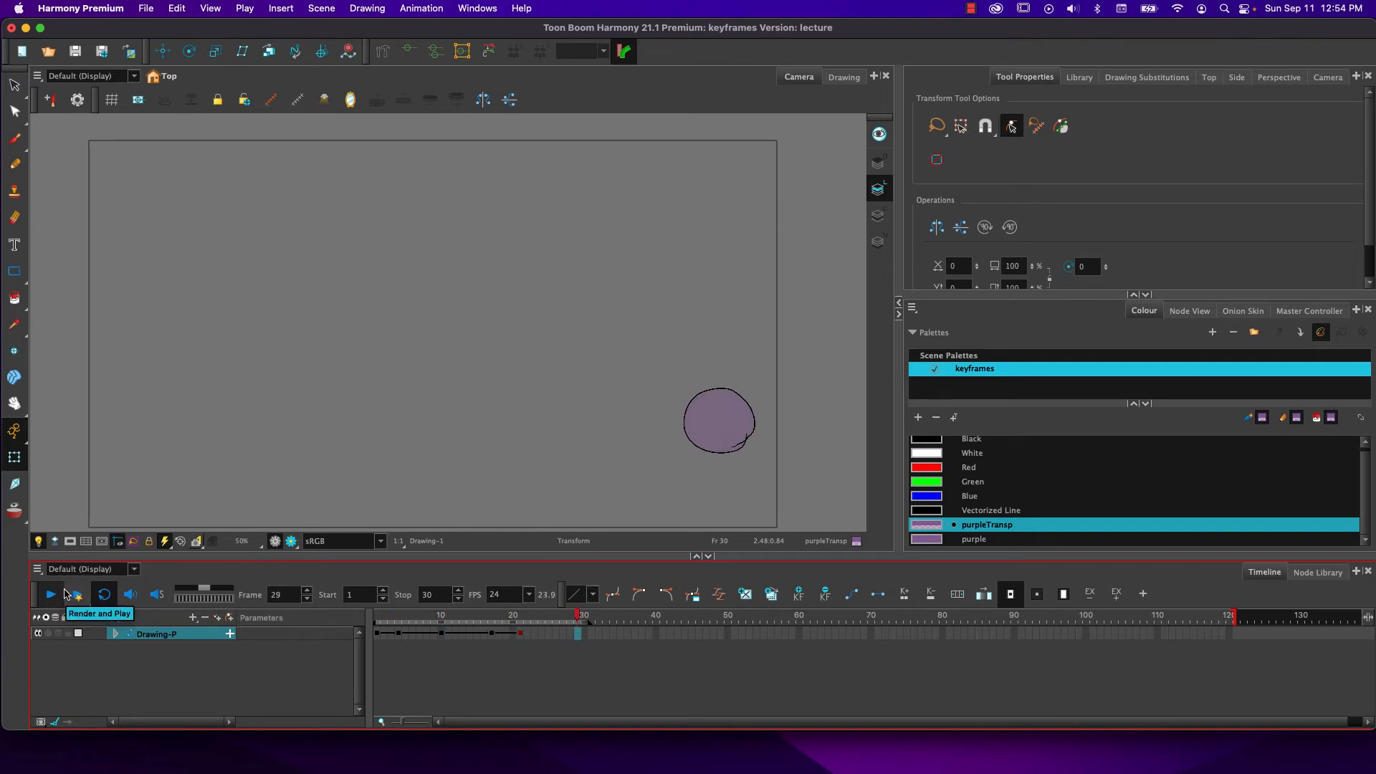
left_click(64, 593)
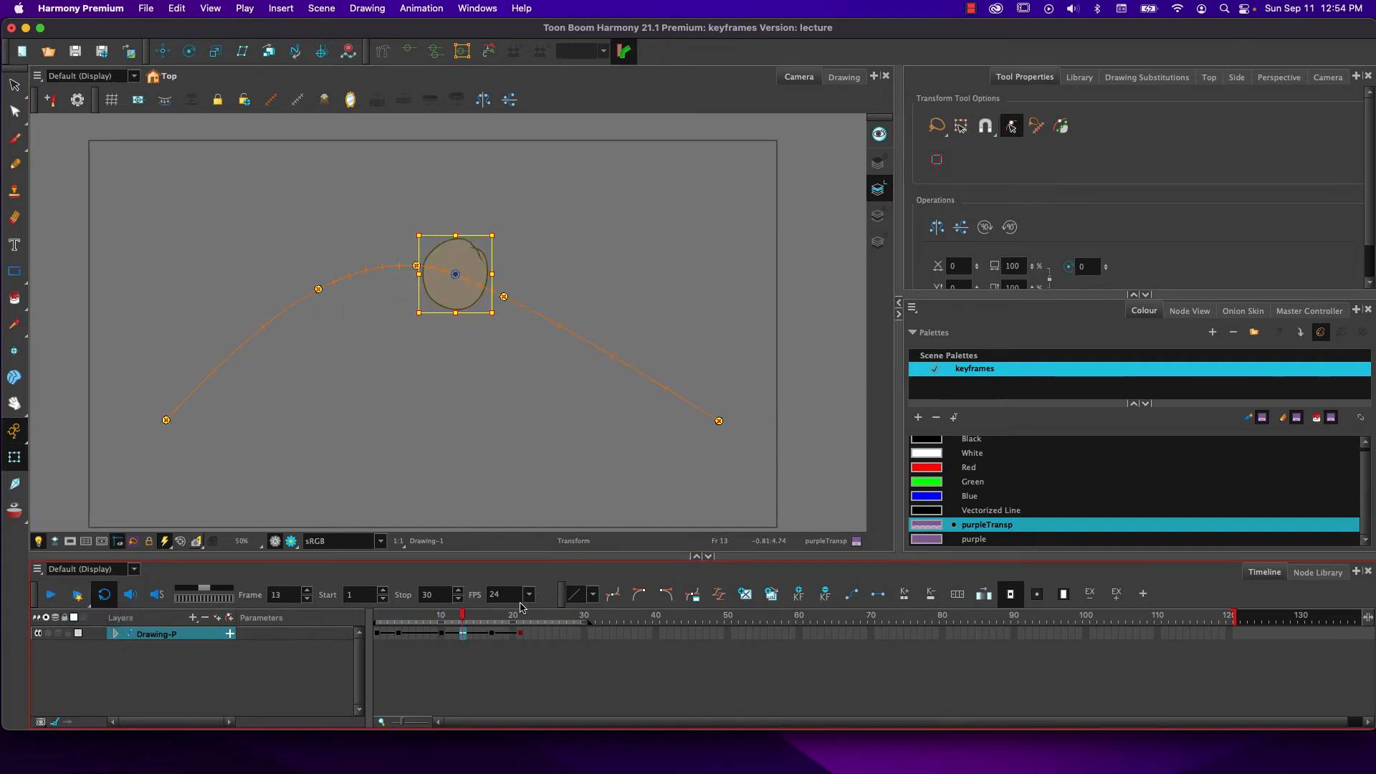
Narrow the arc by moving the circle inward on frames 21 and 1, and play the result
left_click(520, 633)
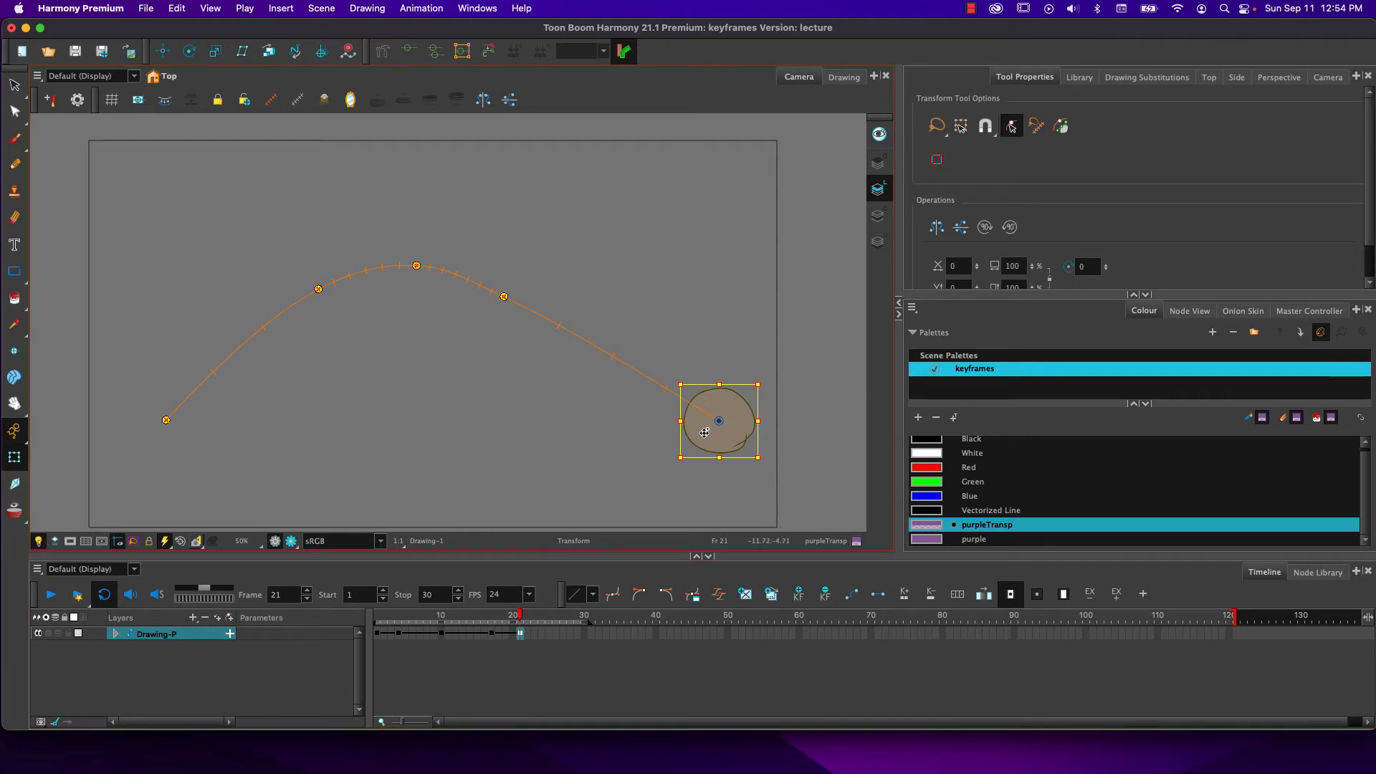
left_click_drag(699, 431, 609, 433)
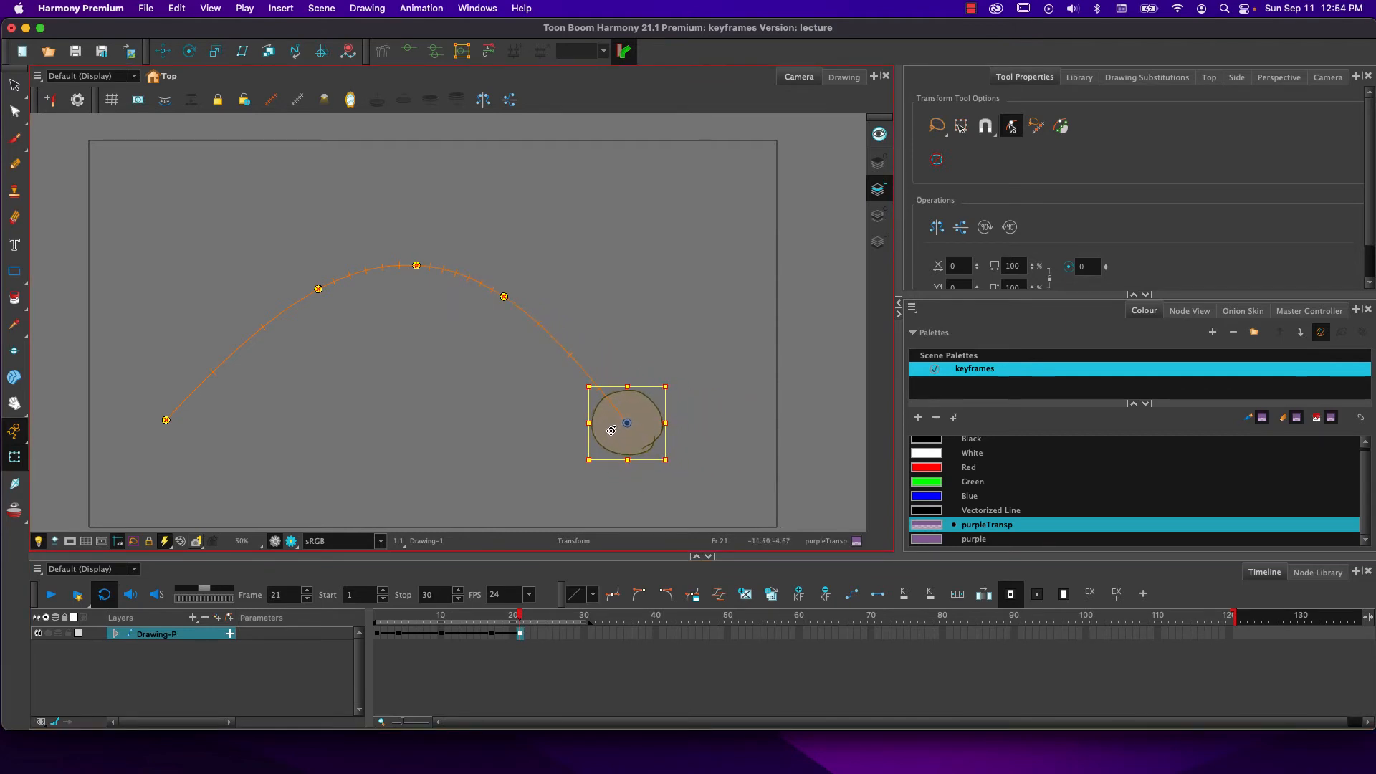
left_click(378, 621)
left_click_drag(151, 440, 205, 439)
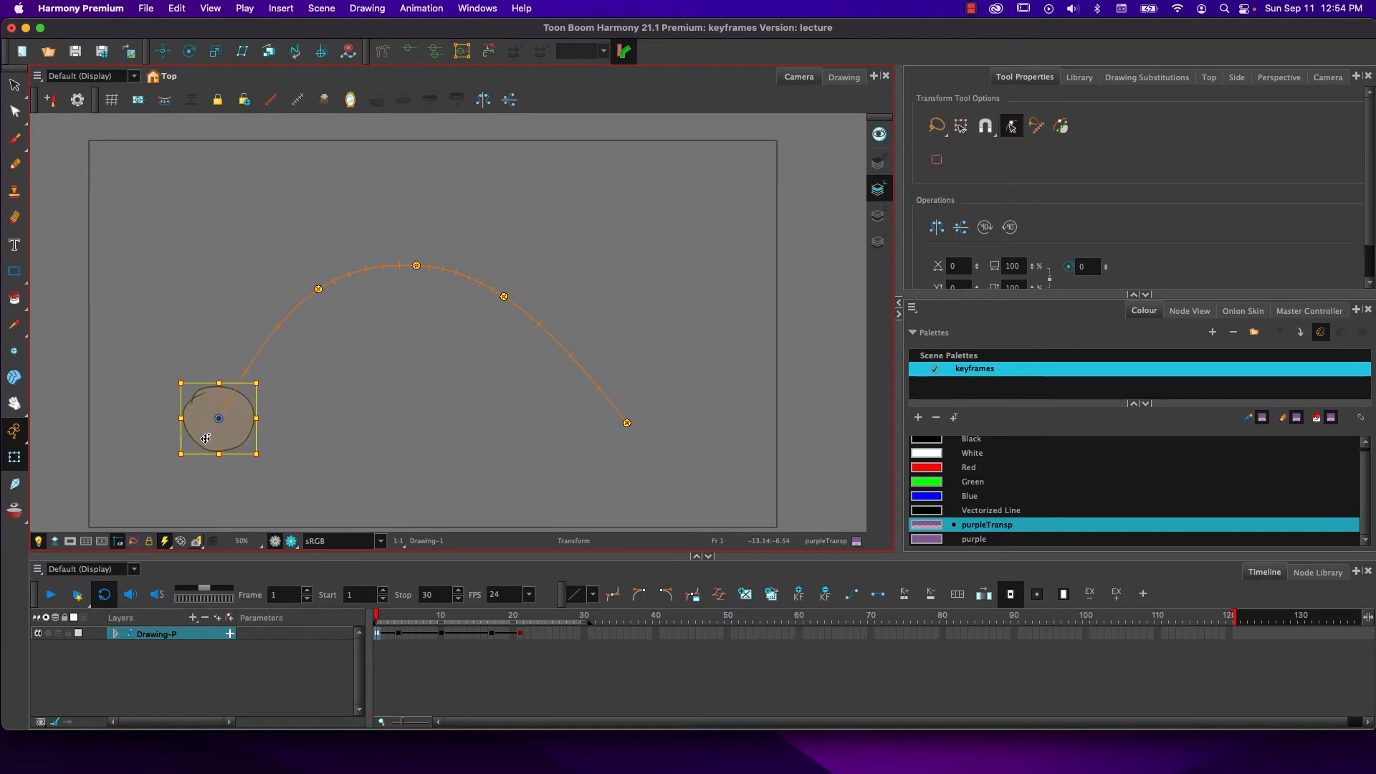
left_click(395, 642)
left_click_drag(376, 616, 310, 614)
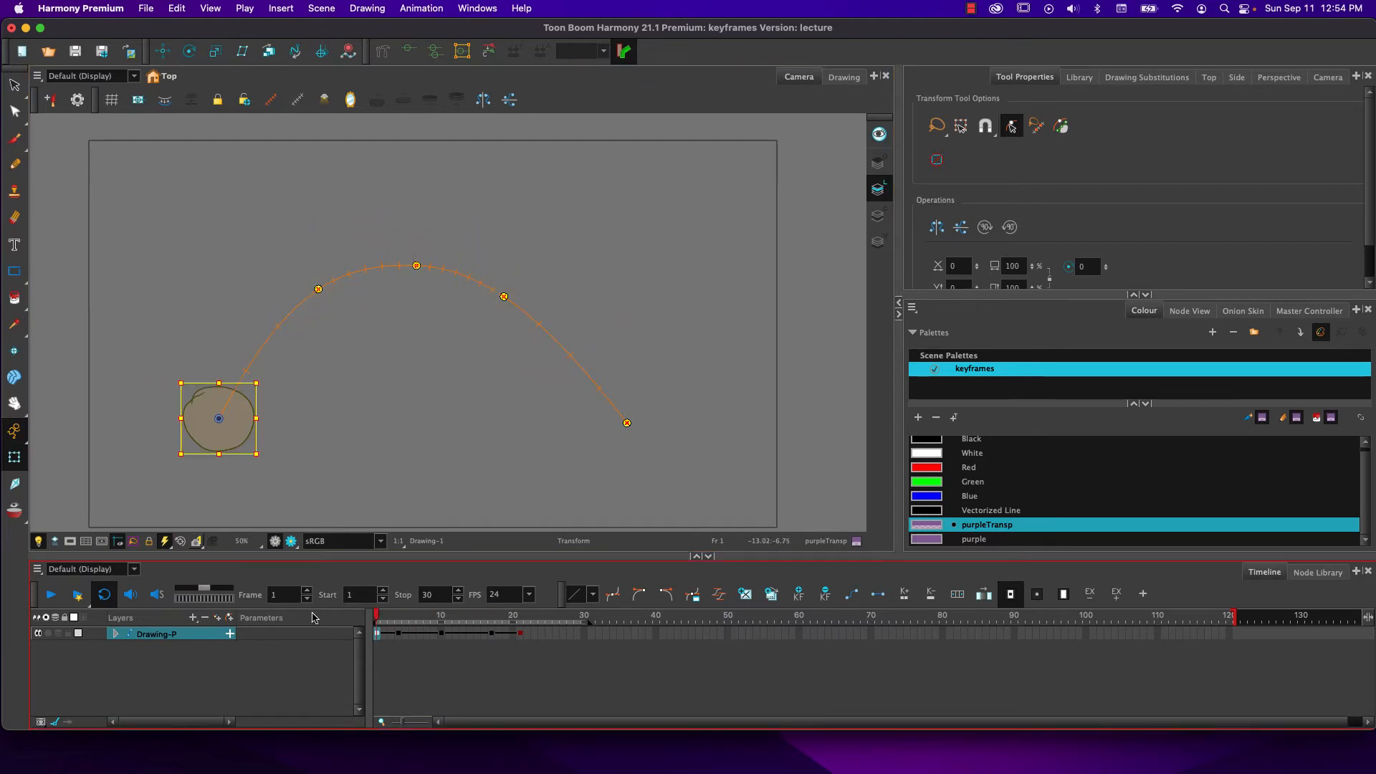
left_click(54, 595)
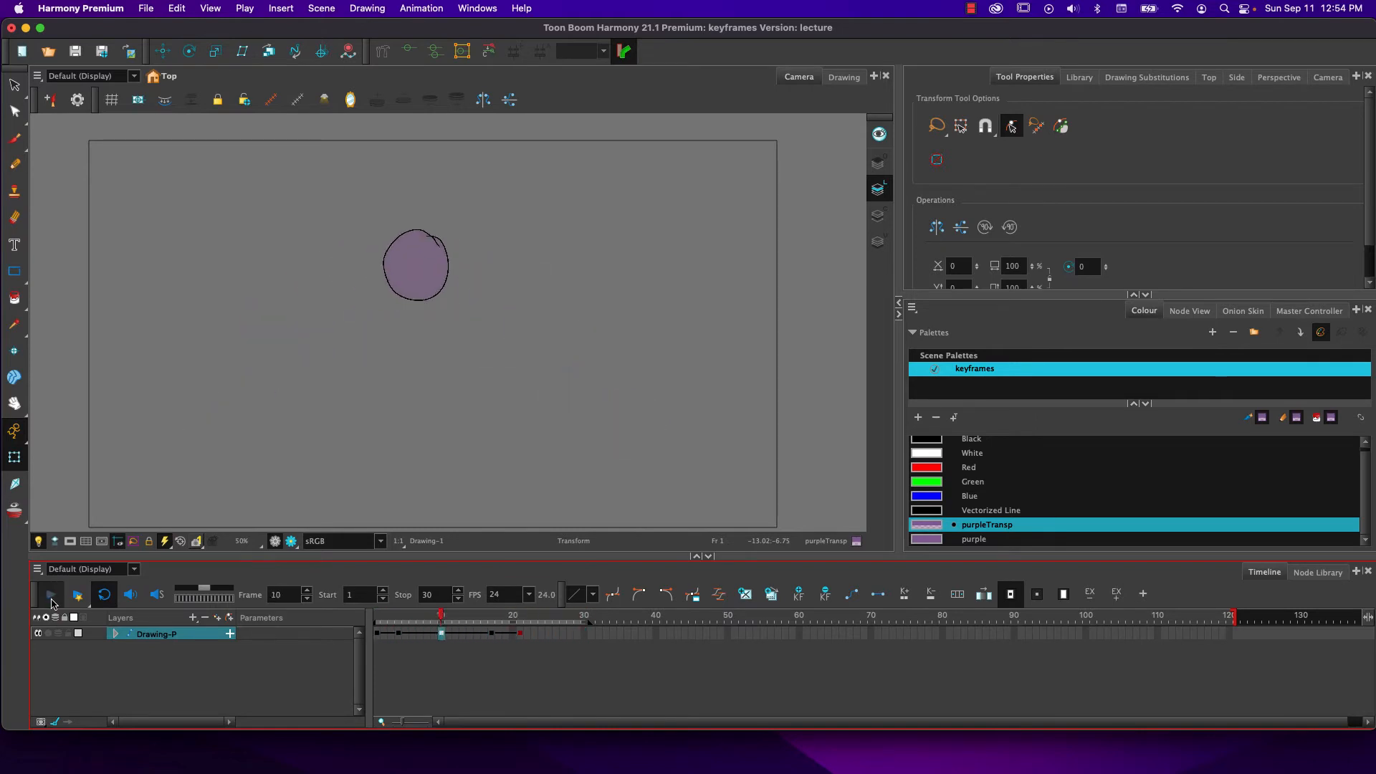
left_click(57, 589)
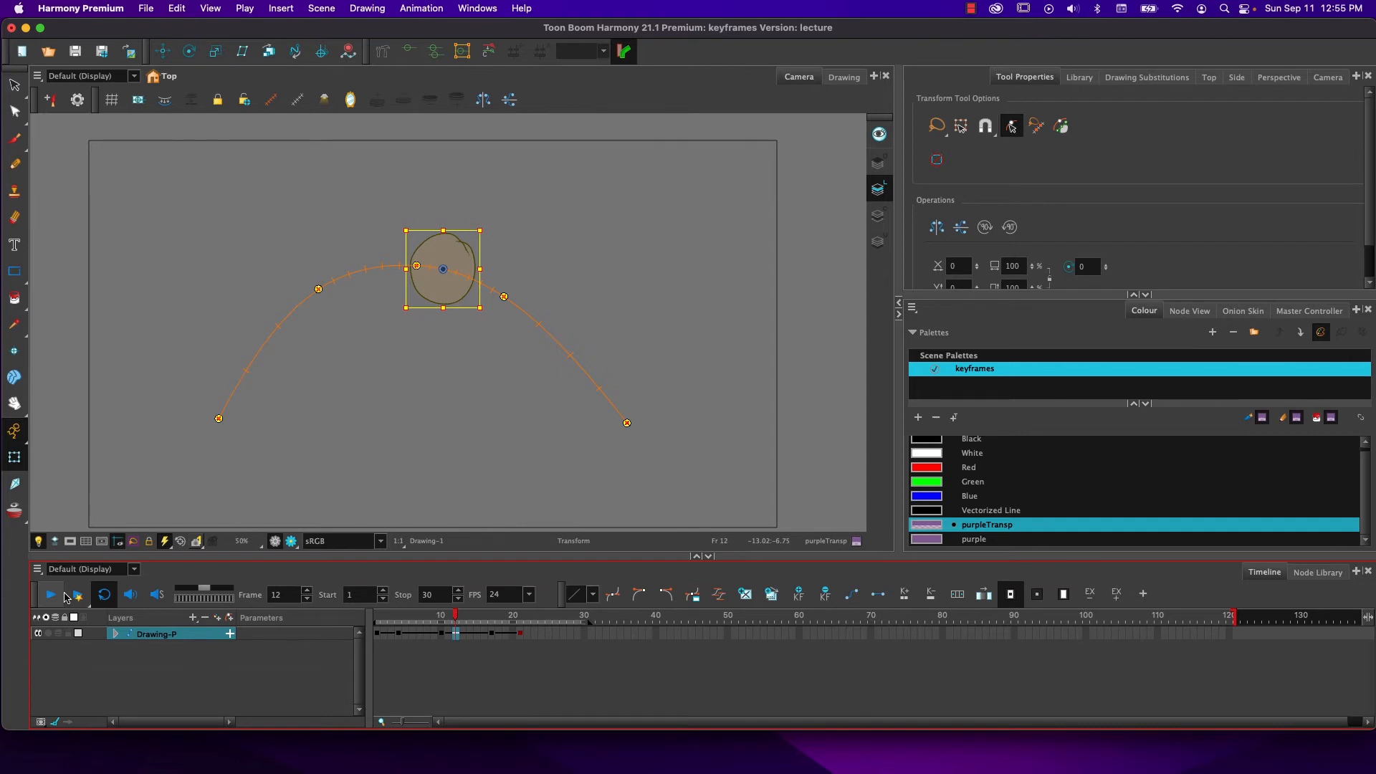
Turn off Peg Selection Mode on frame 4, select the circle's drawing, and expand the Drawing-P layer
left_click_drag(455, 617, 401, 616)
left_click(303, 360)
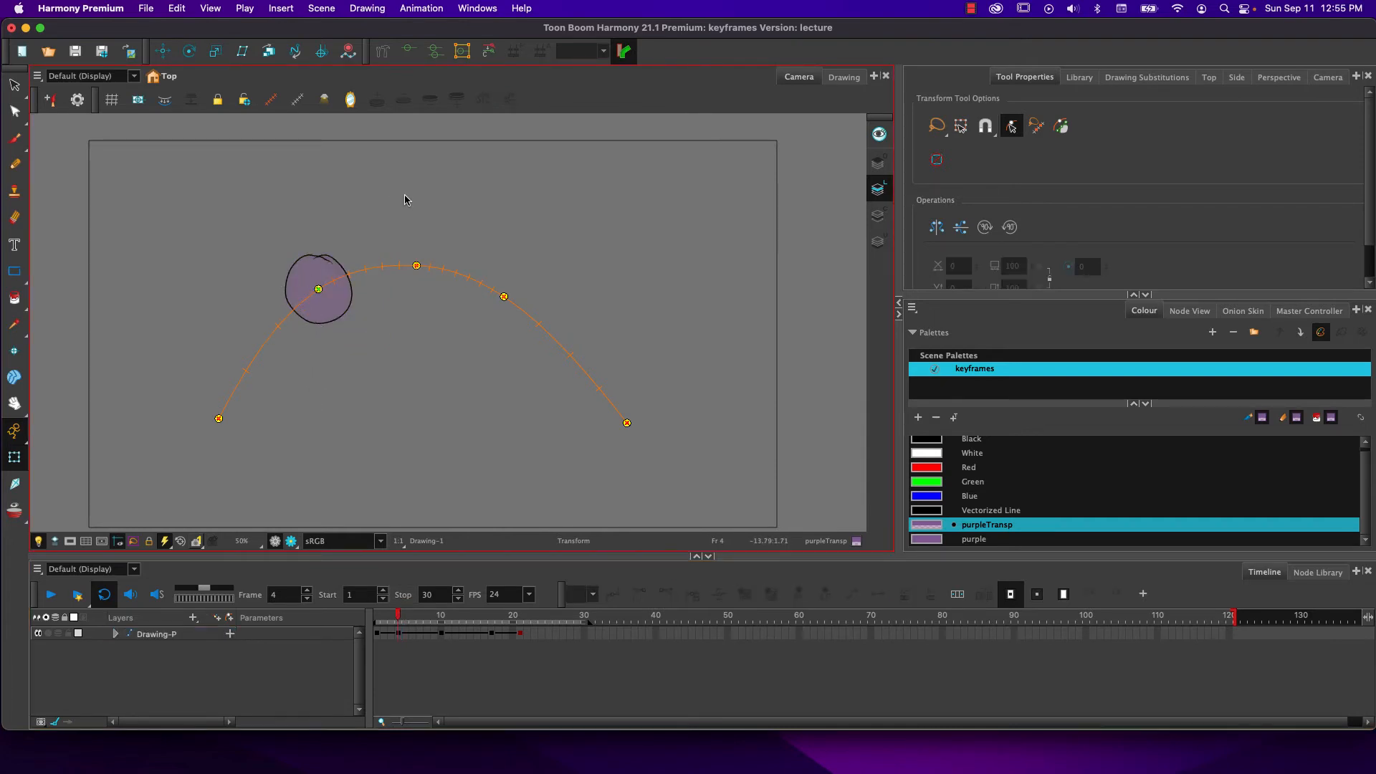
left_click(1012, 126)
left_click(323, 310)
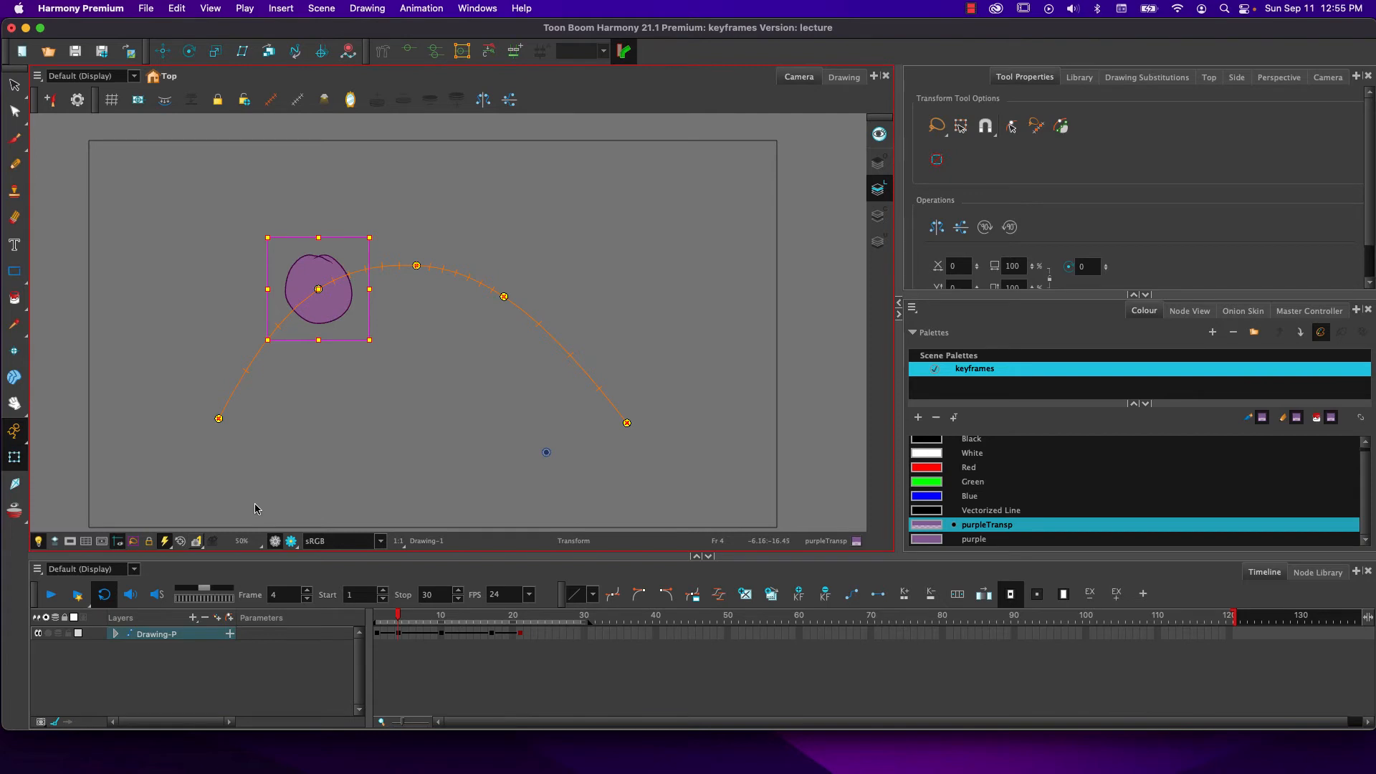
left_click(116, 635)
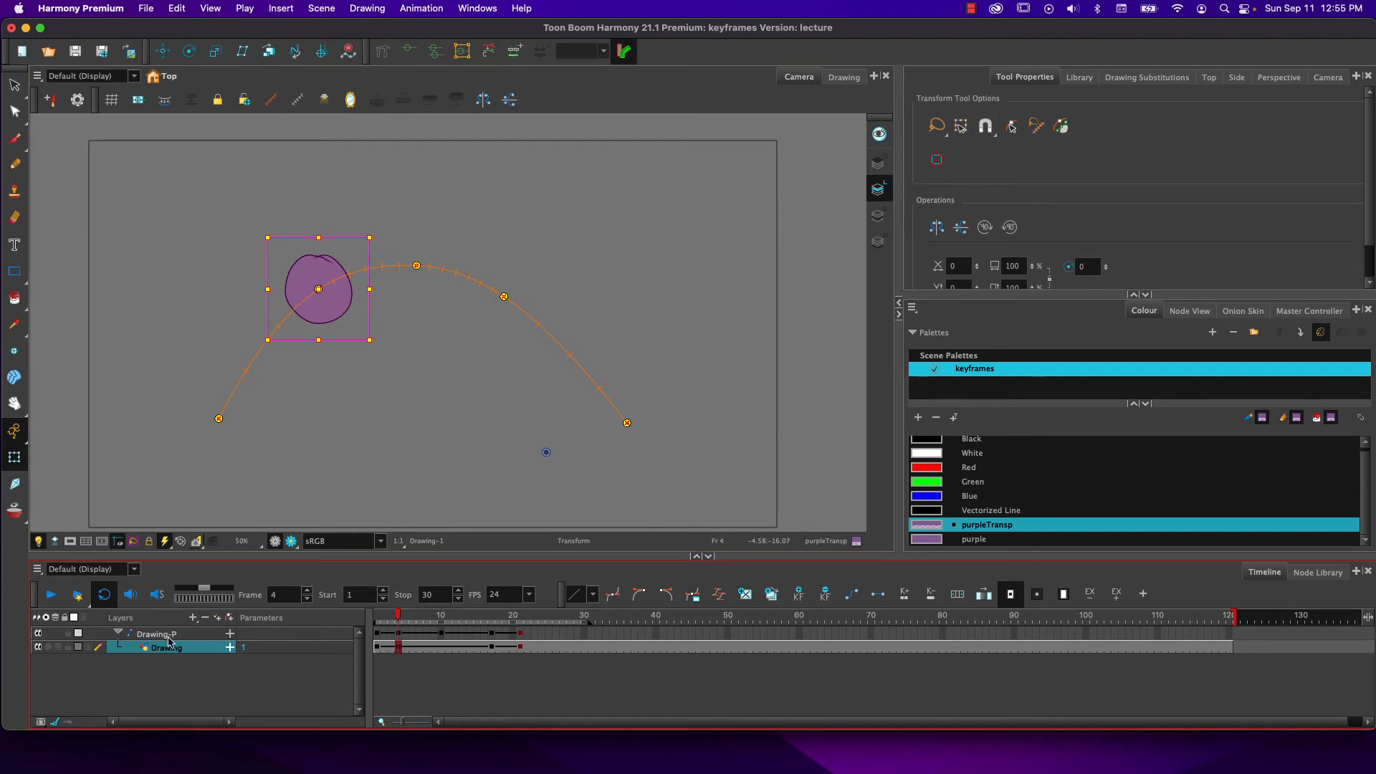
left_click(244, 467)
left_click(315, 308)
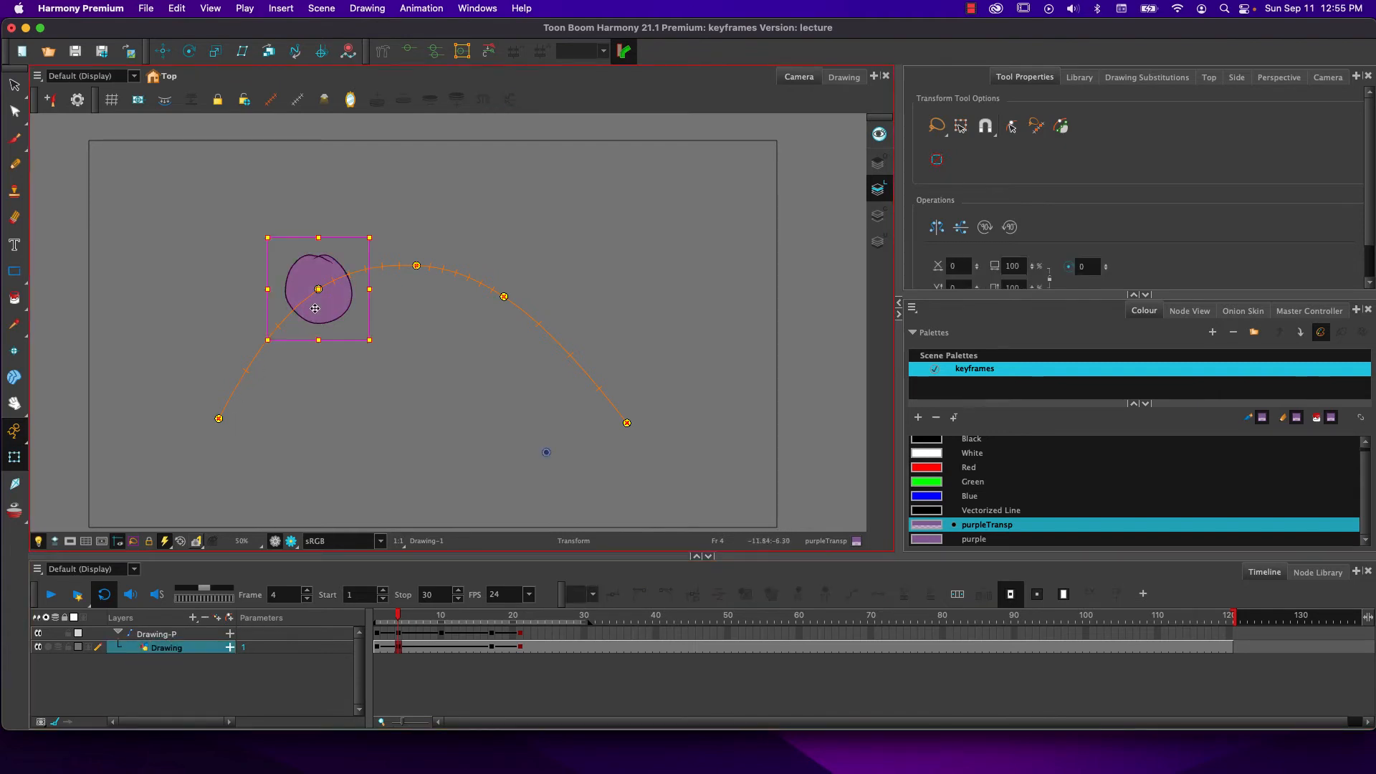
left_click(311, 445)
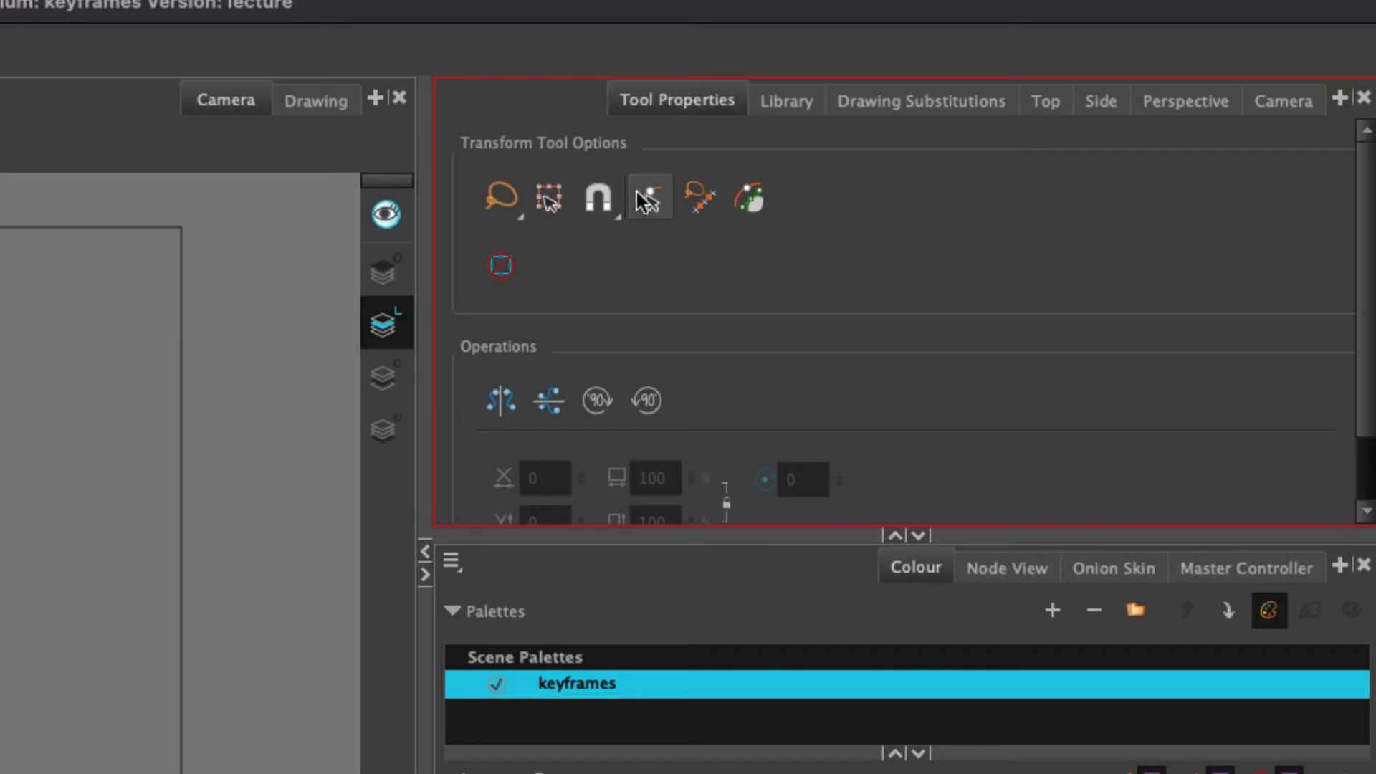
Select the circle with Peg Selection Mode turned on, and select it again with the mode turned off
left_click(647, 200)
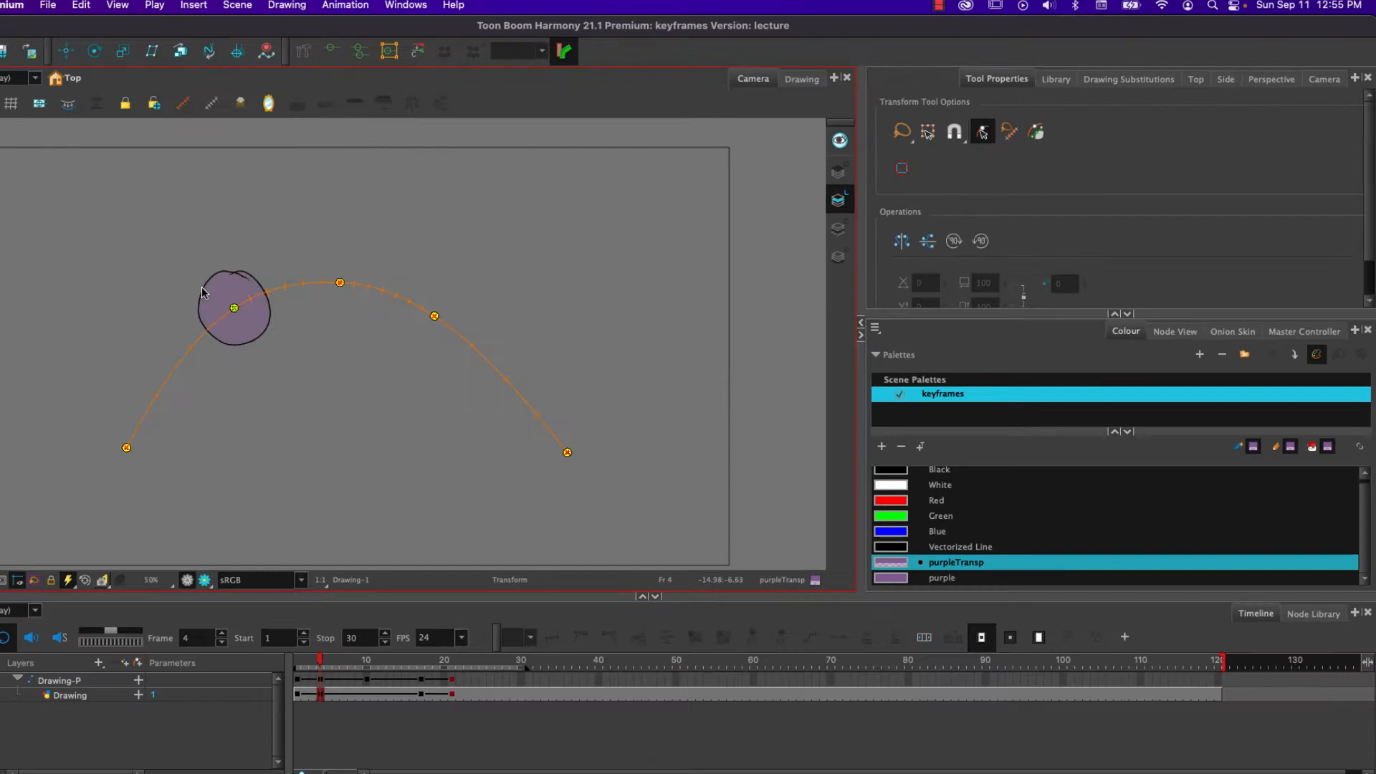
left_click(286, 268)
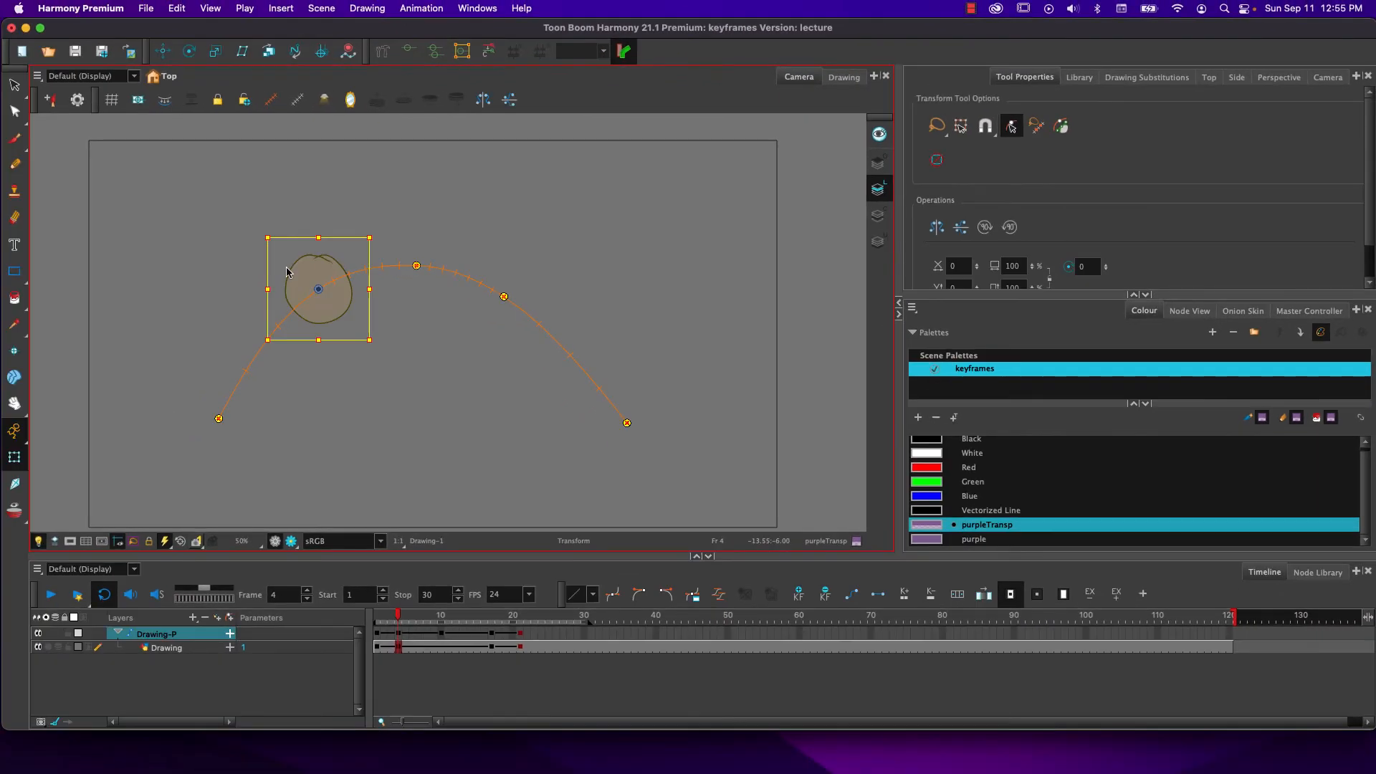
left_click(1012, 128)
left_click(316, 374)
left_click(328, 317)
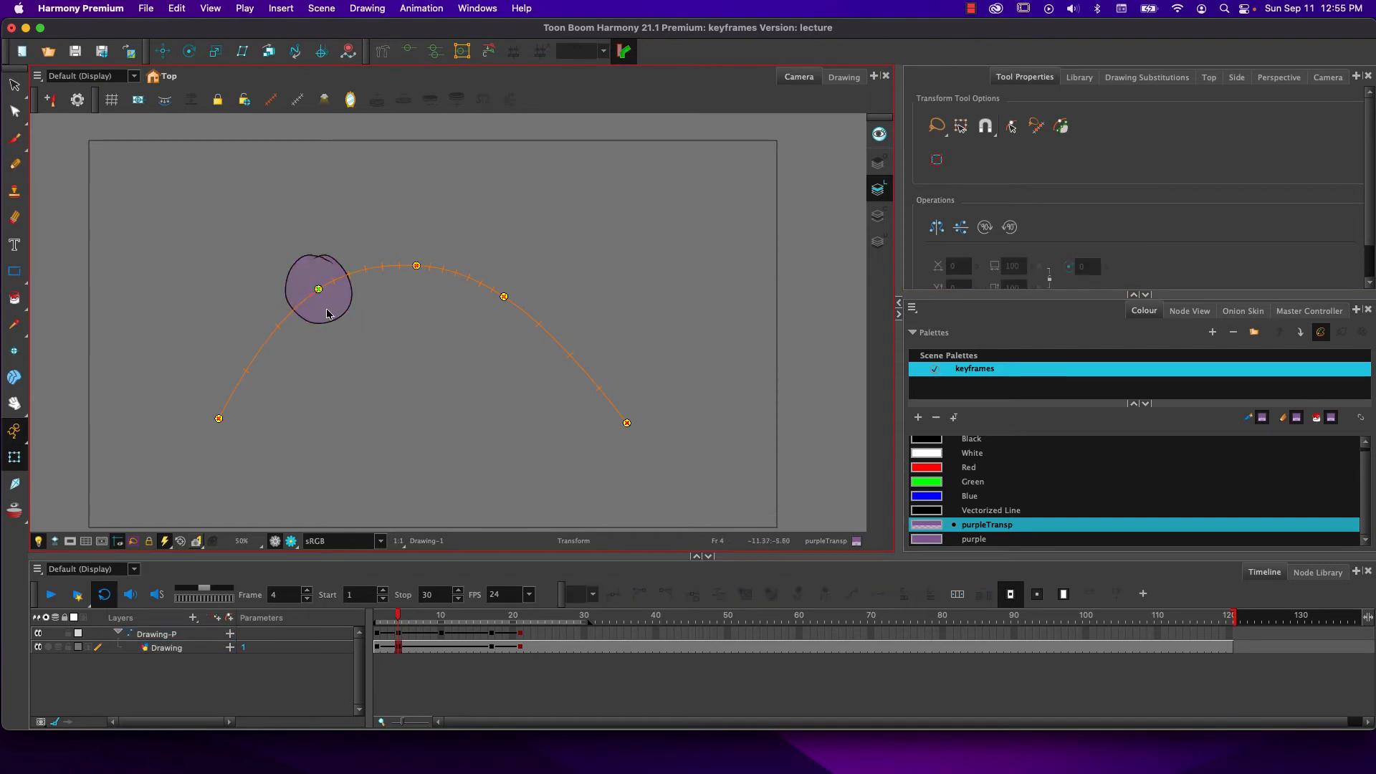
Turn Peg Selection Mode back on and reselect the circle's peg on frame 4
left_click(1011, 129)
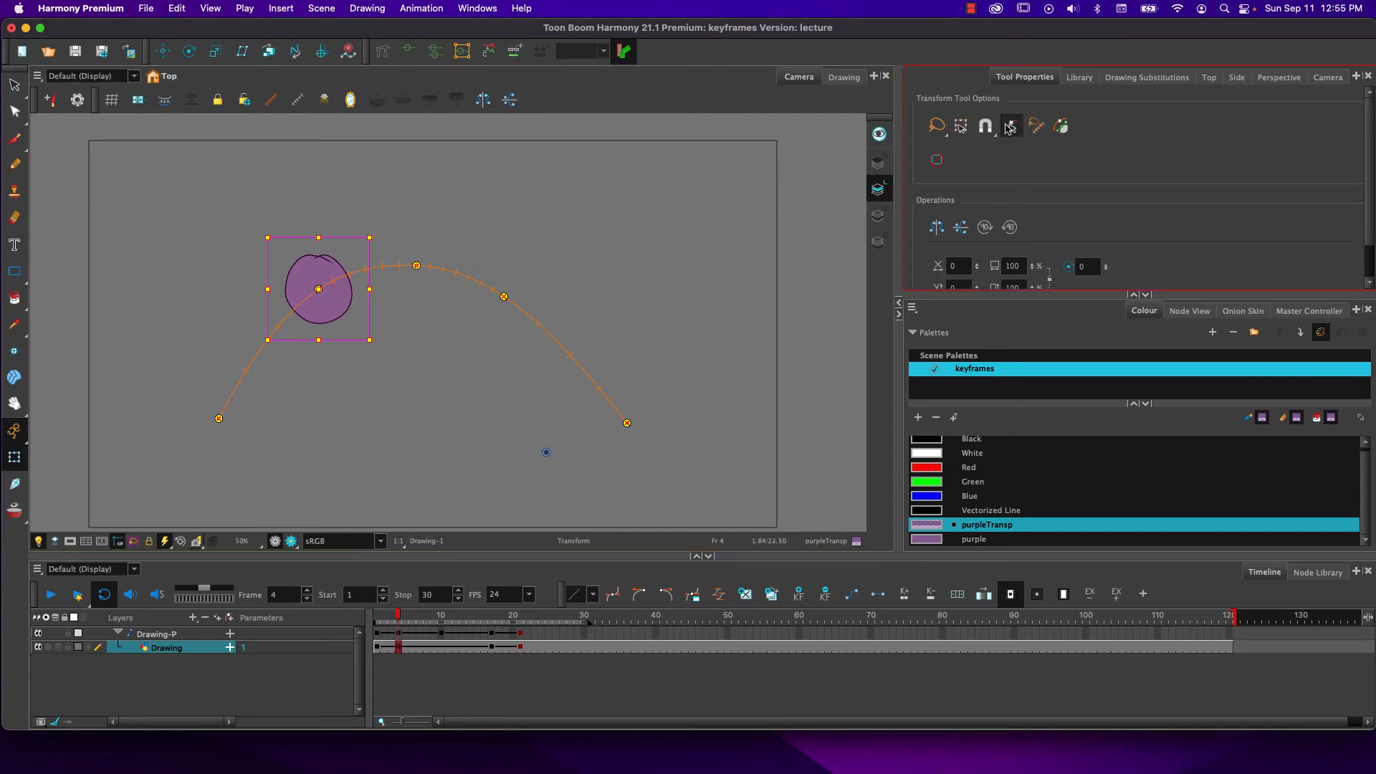
left_click(329, 403)
left_click(324, 310)
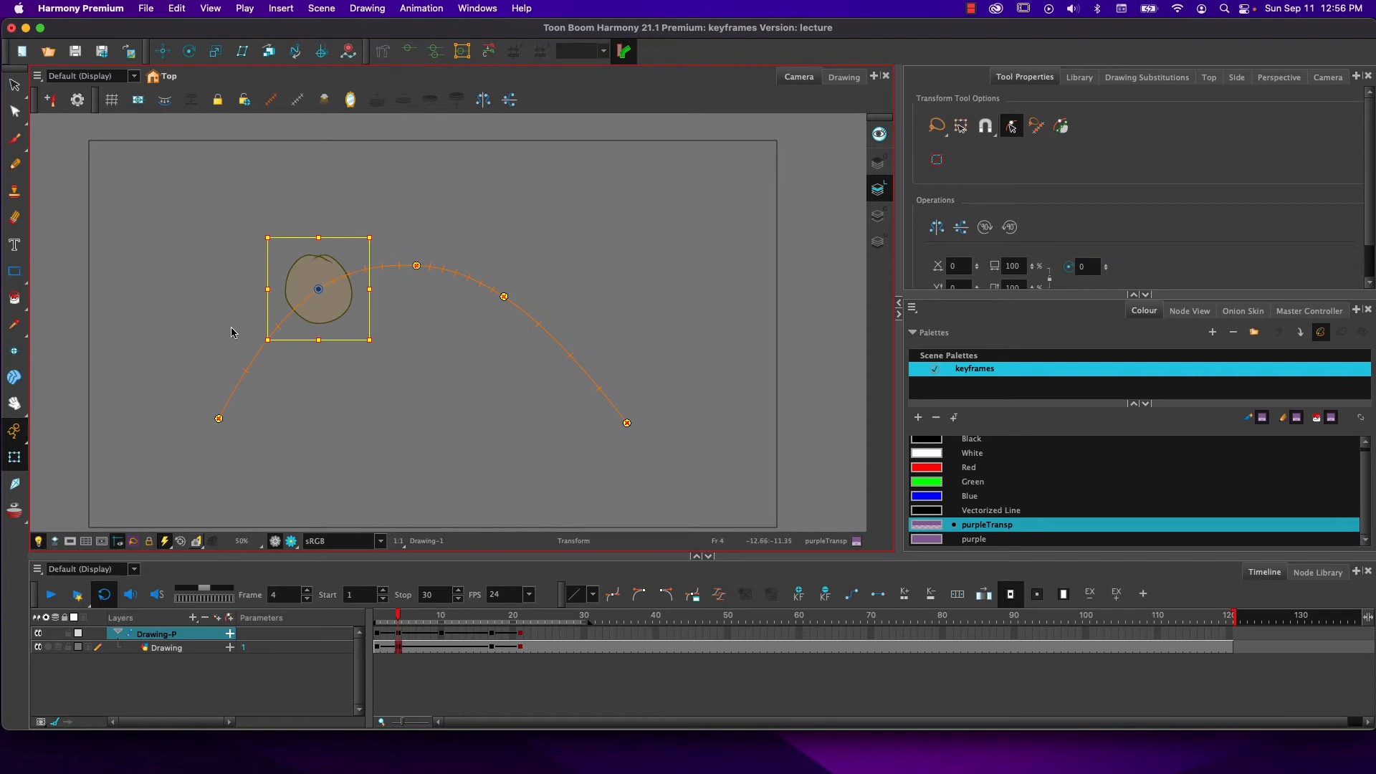
left_click(396, 623)
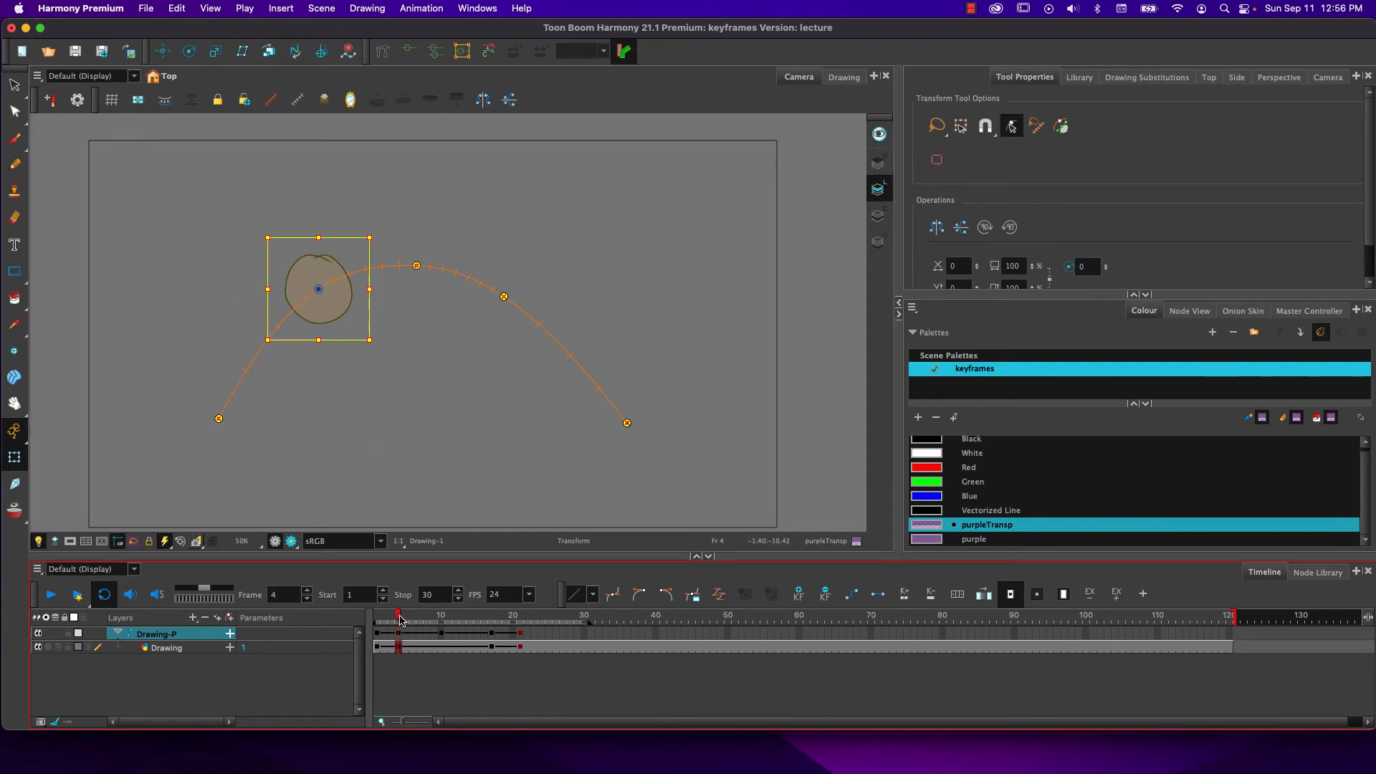
mouse_move(400, 621)
left_mouse_down()
mouse_move(435, 613)
mouse_move(384, 625)
mouse_move(412, 621)
mouse_move(398, 621)
left_mouse_up()
left_click(204, 313)
left_click(298, 274)
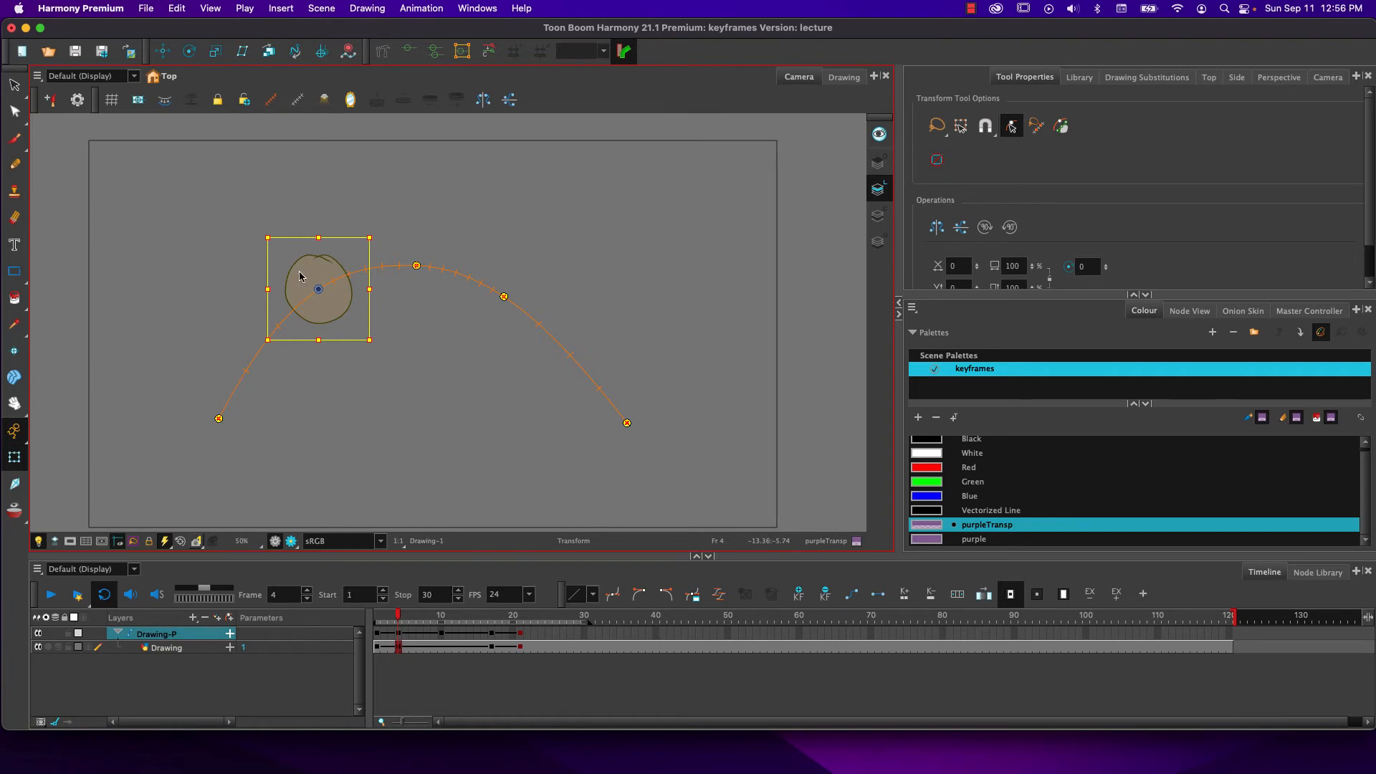
Deselect the peg, turn off Peg Selection Mode, and select the circle's drawing on frame 4
left_click(162, 355)
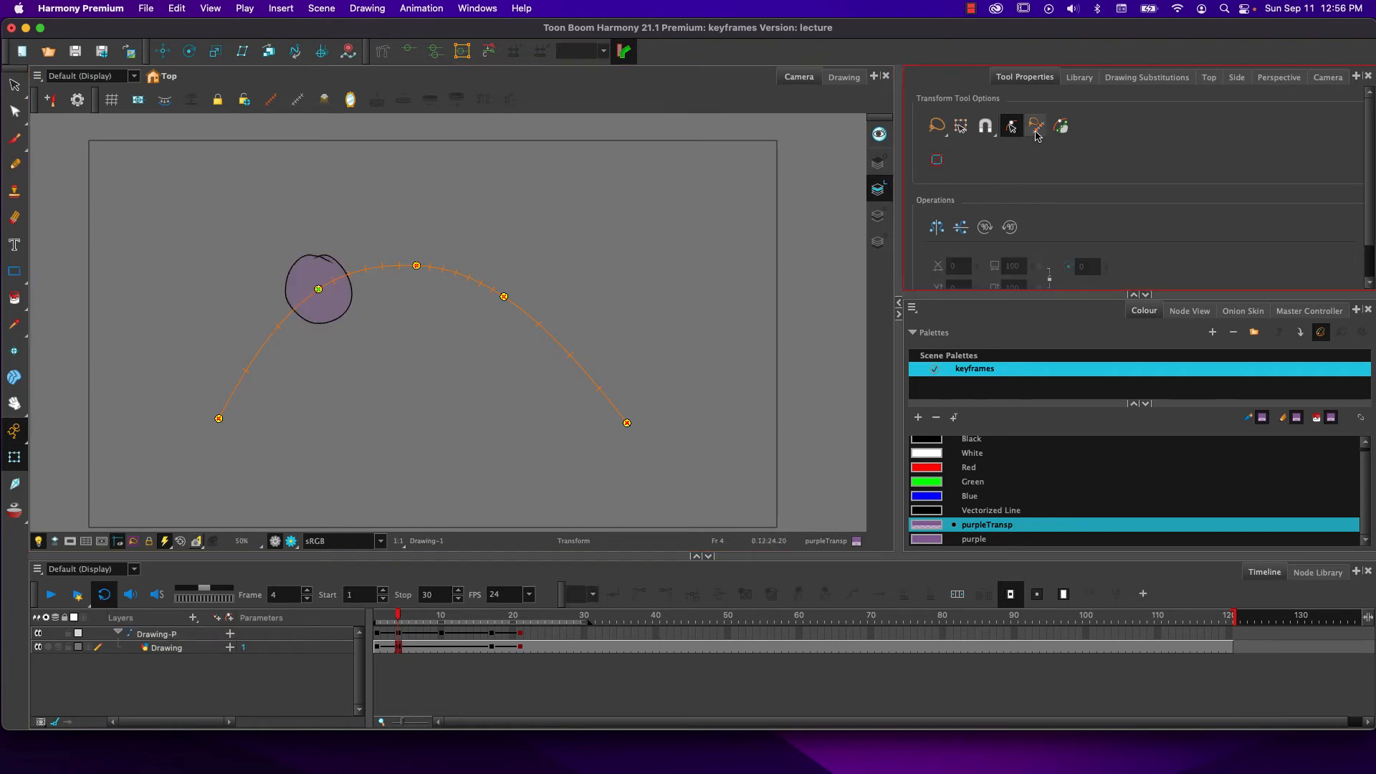
left_click(299, 277)
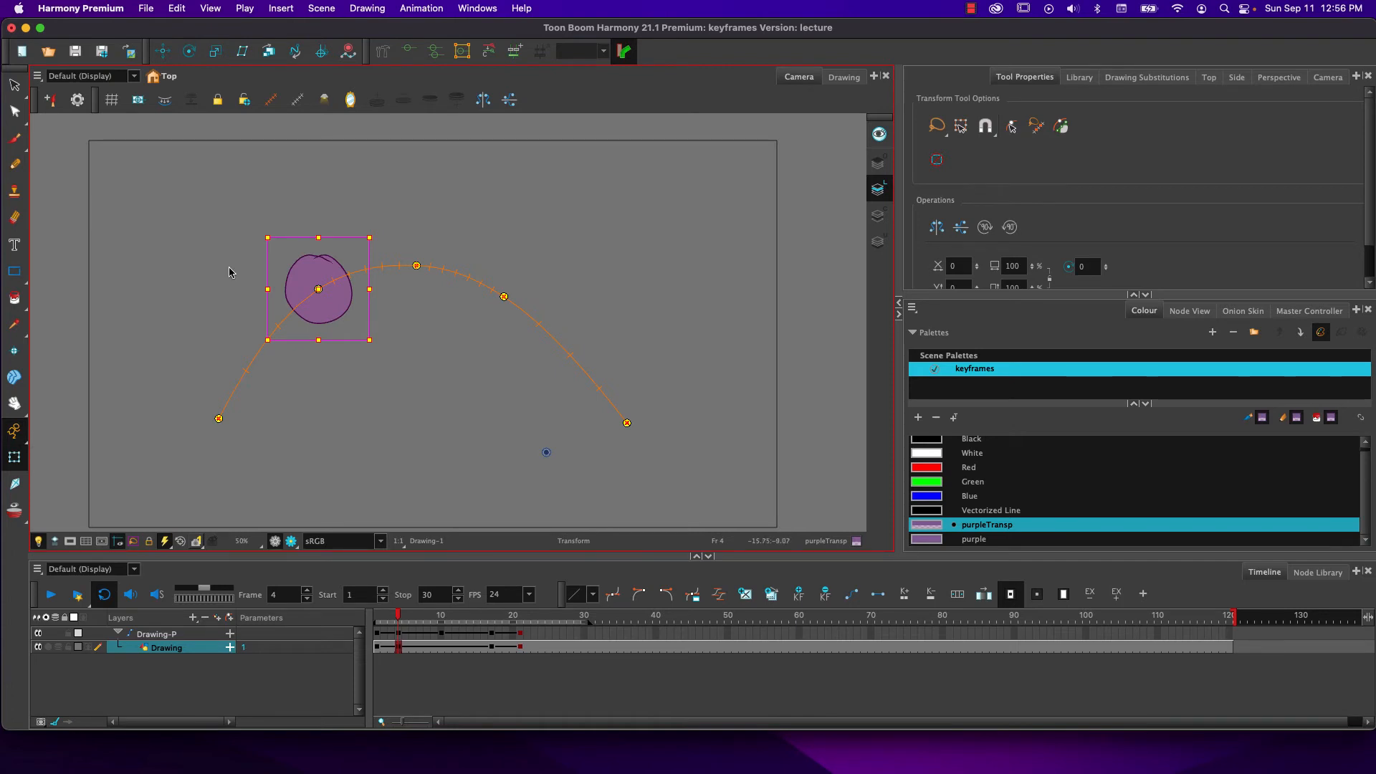
Edit the purpleTransp swatch: try a green with alpha 255, then recall the stronger purple (H 281, S 64, V 61) from the undo list
double_click(931, 530)
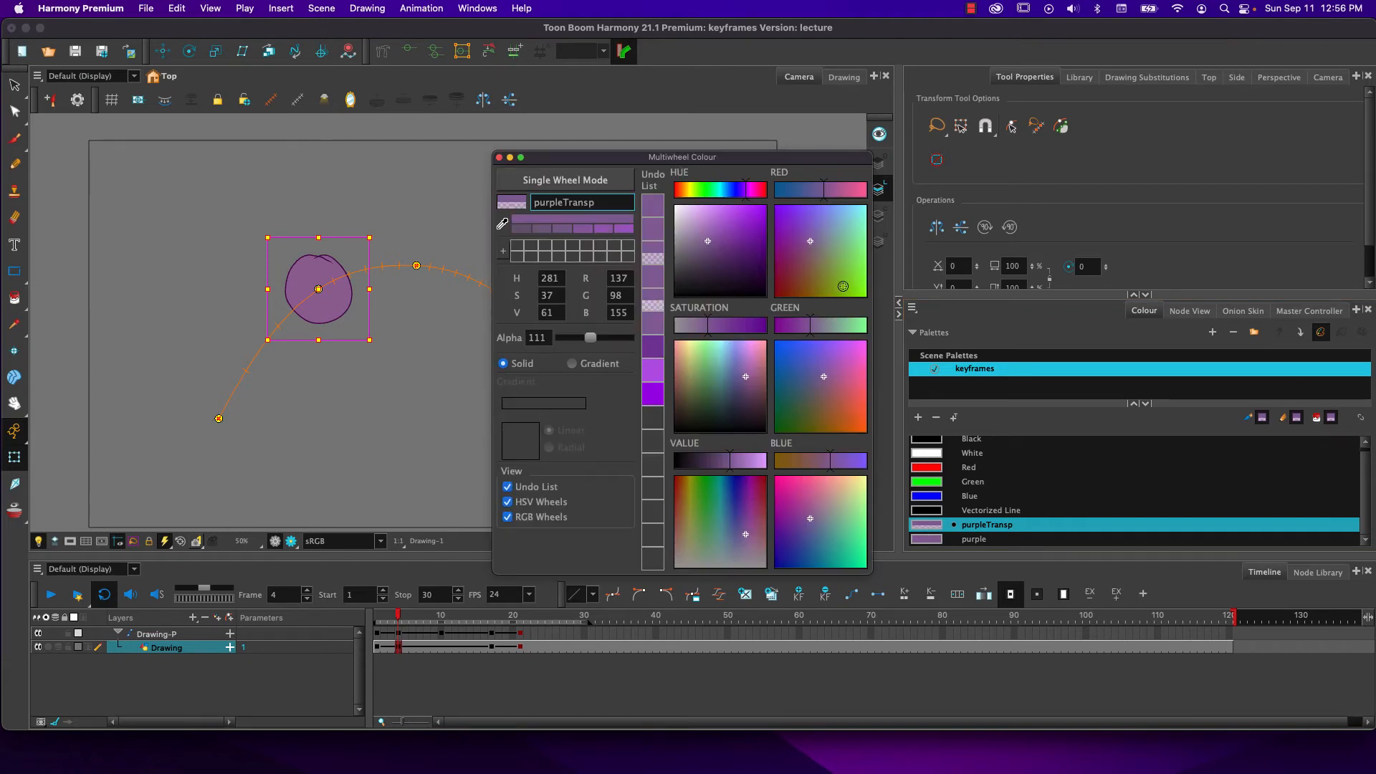
left_click_drag(843, 286, 847, 285)
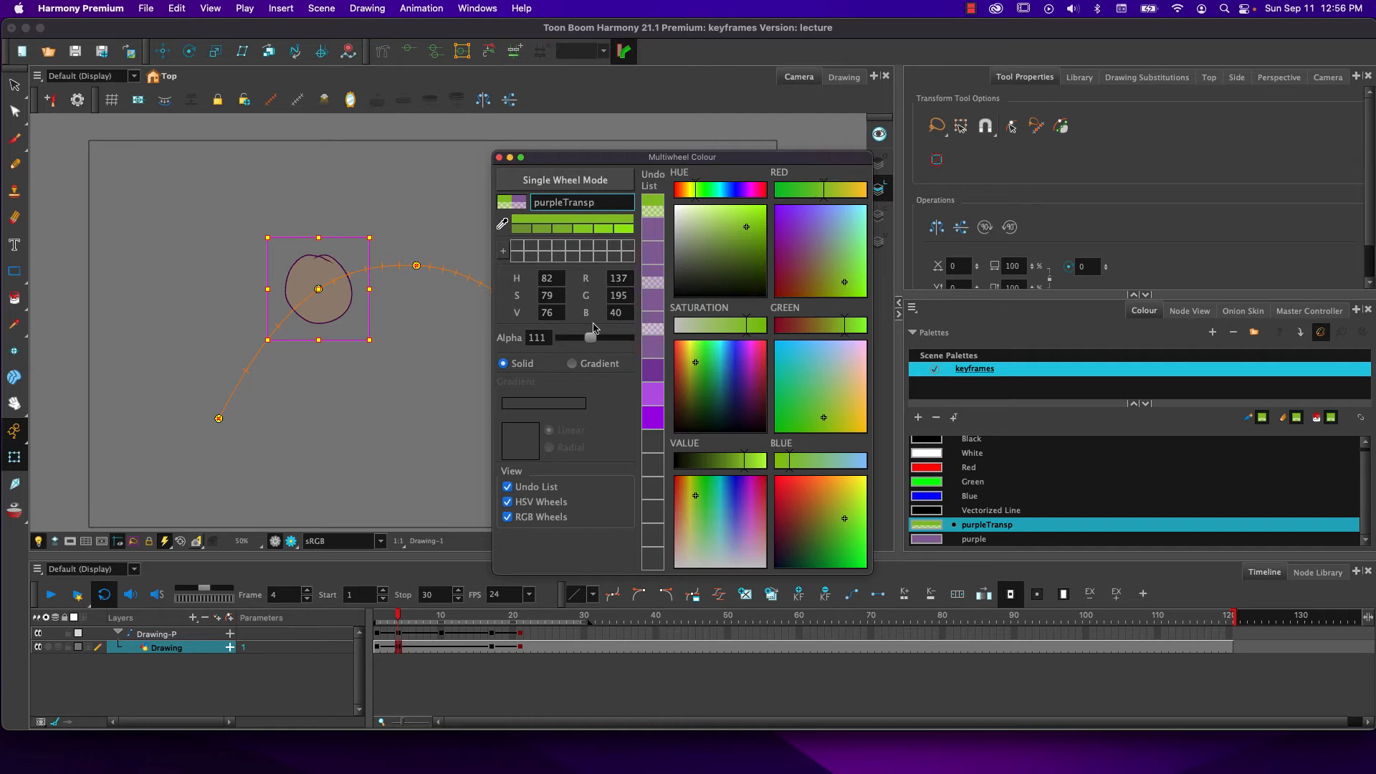
left_click_drag(595, 339, 637, 344)
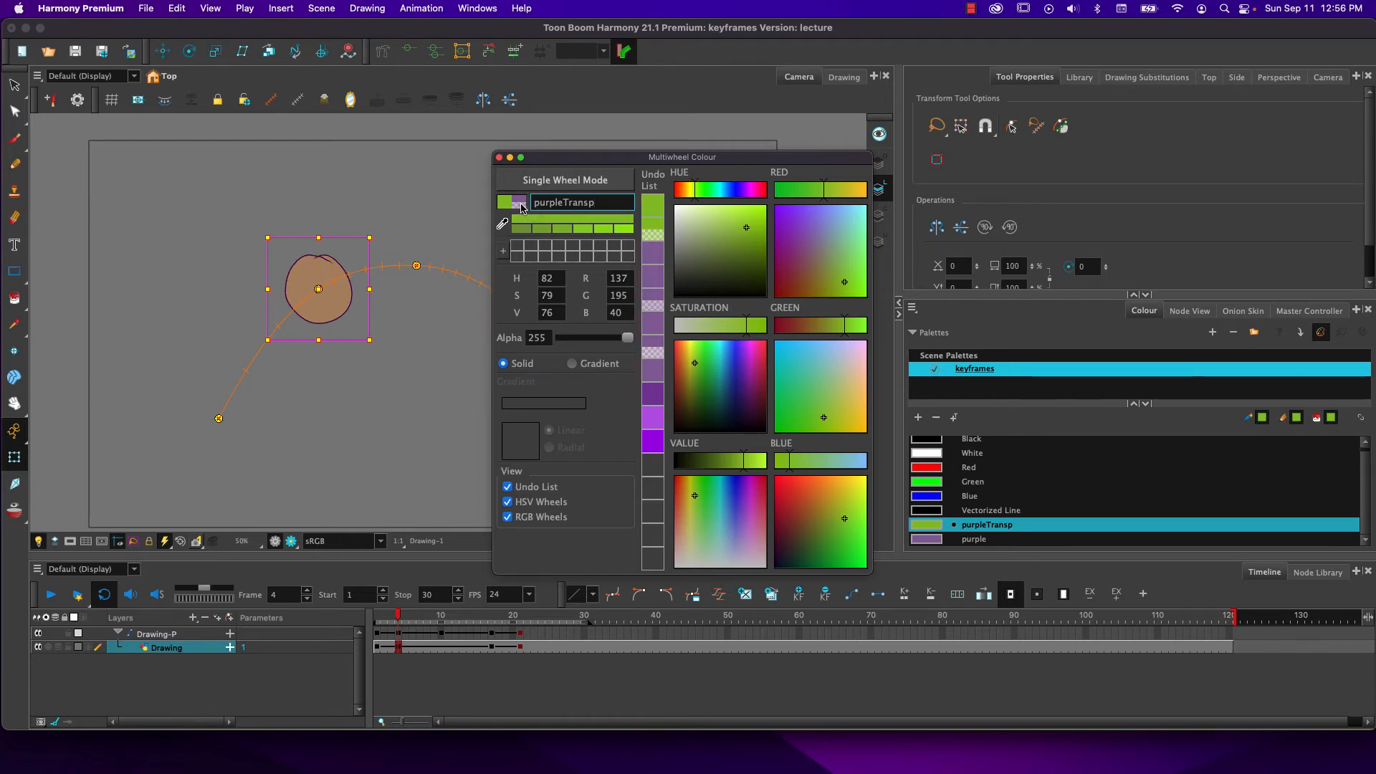
left_click(653, 400)
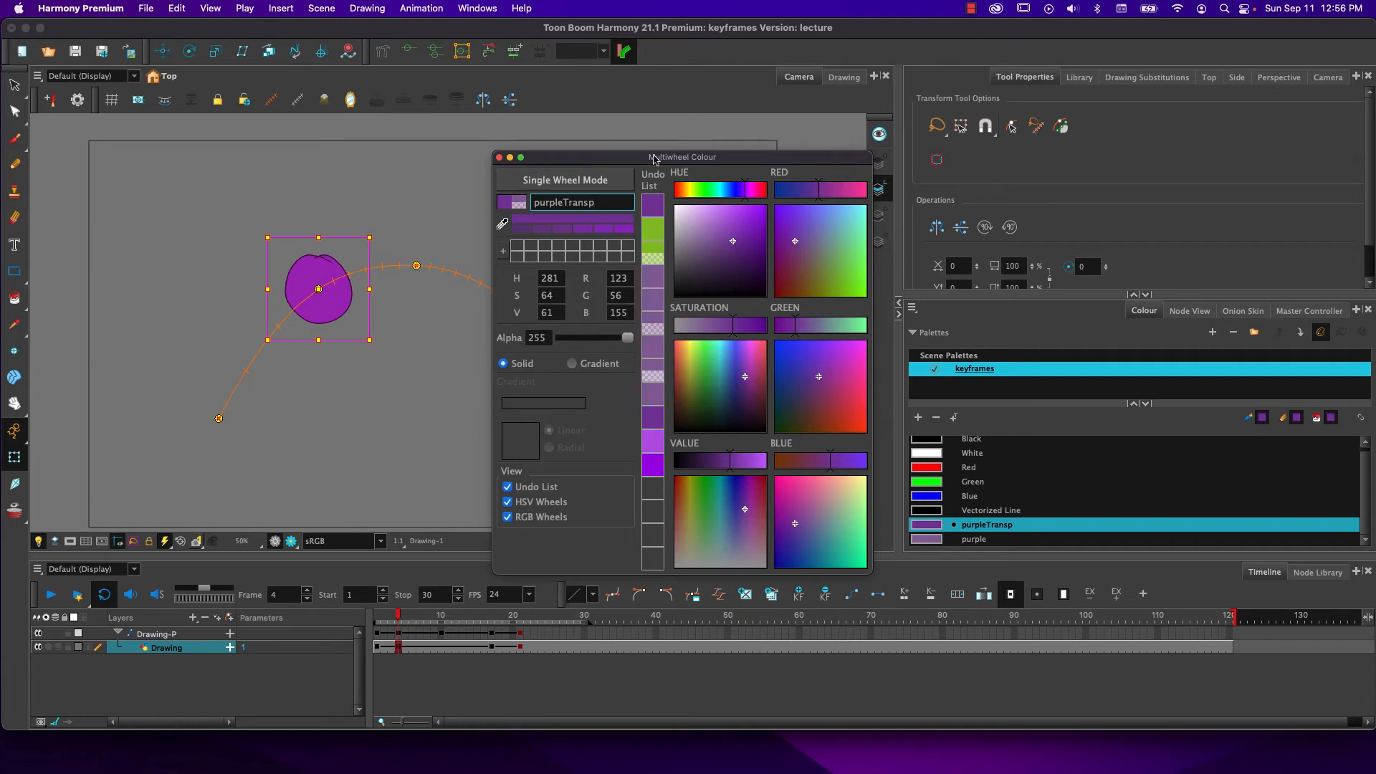
Set the purpleTransp alpha to 119 in the single-wheel colour picker, and return to the multiwheel view
left_click(533, 185)
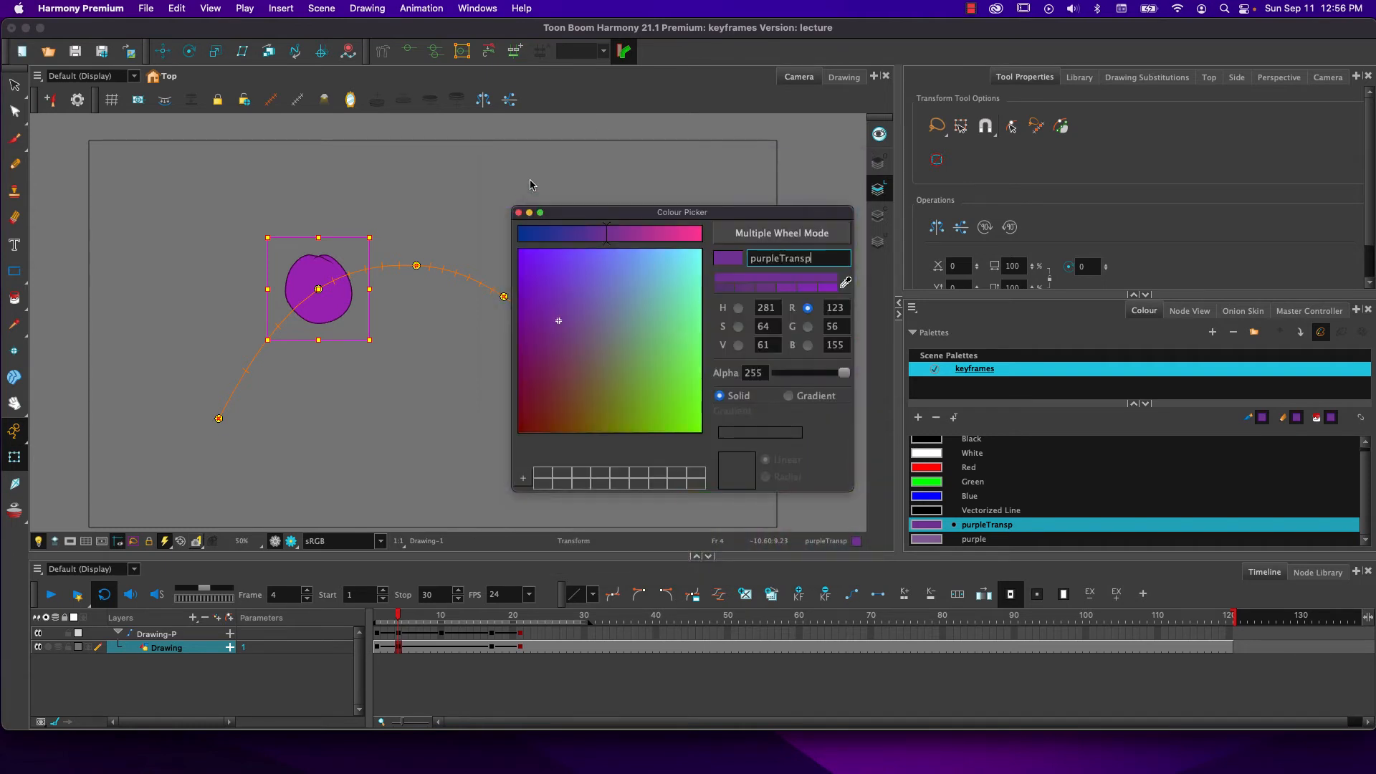
left_click(809, 373)
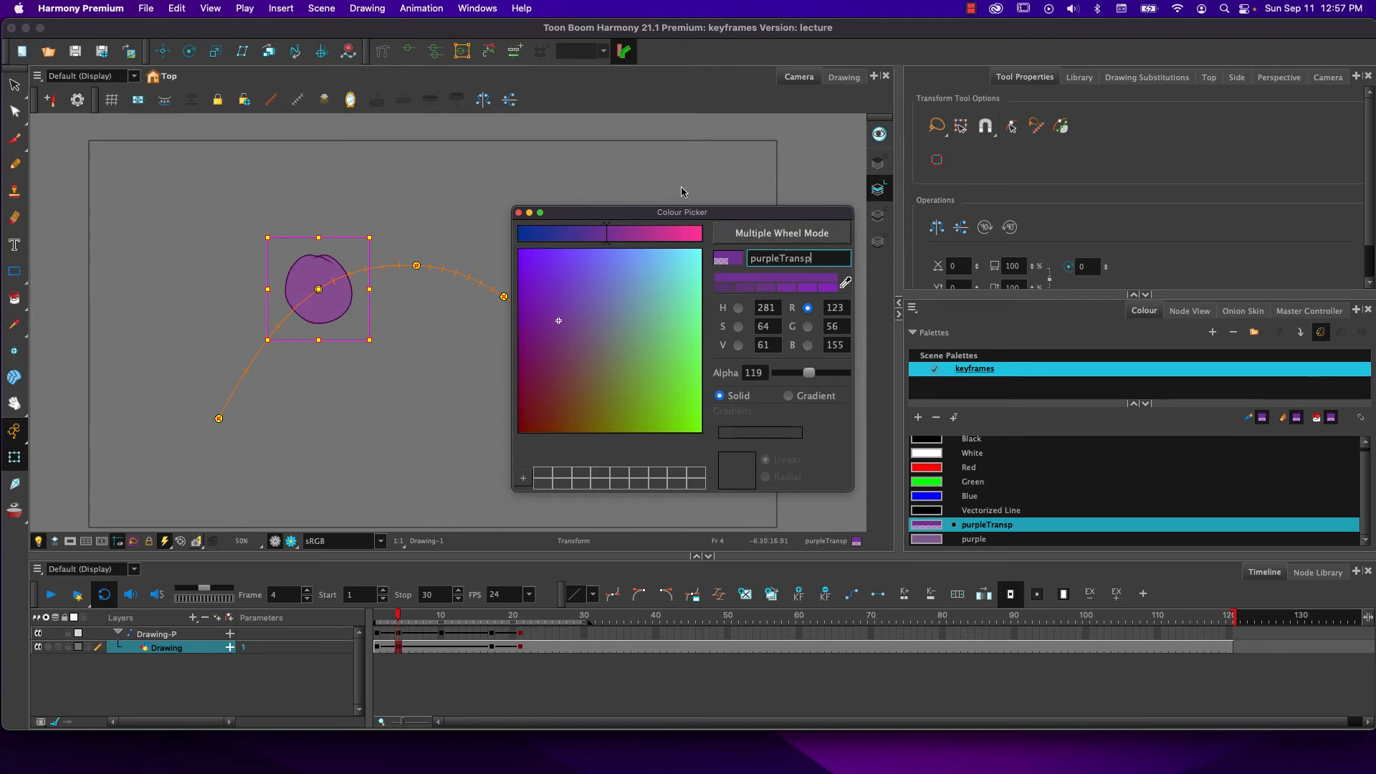
left_click(749, 233)
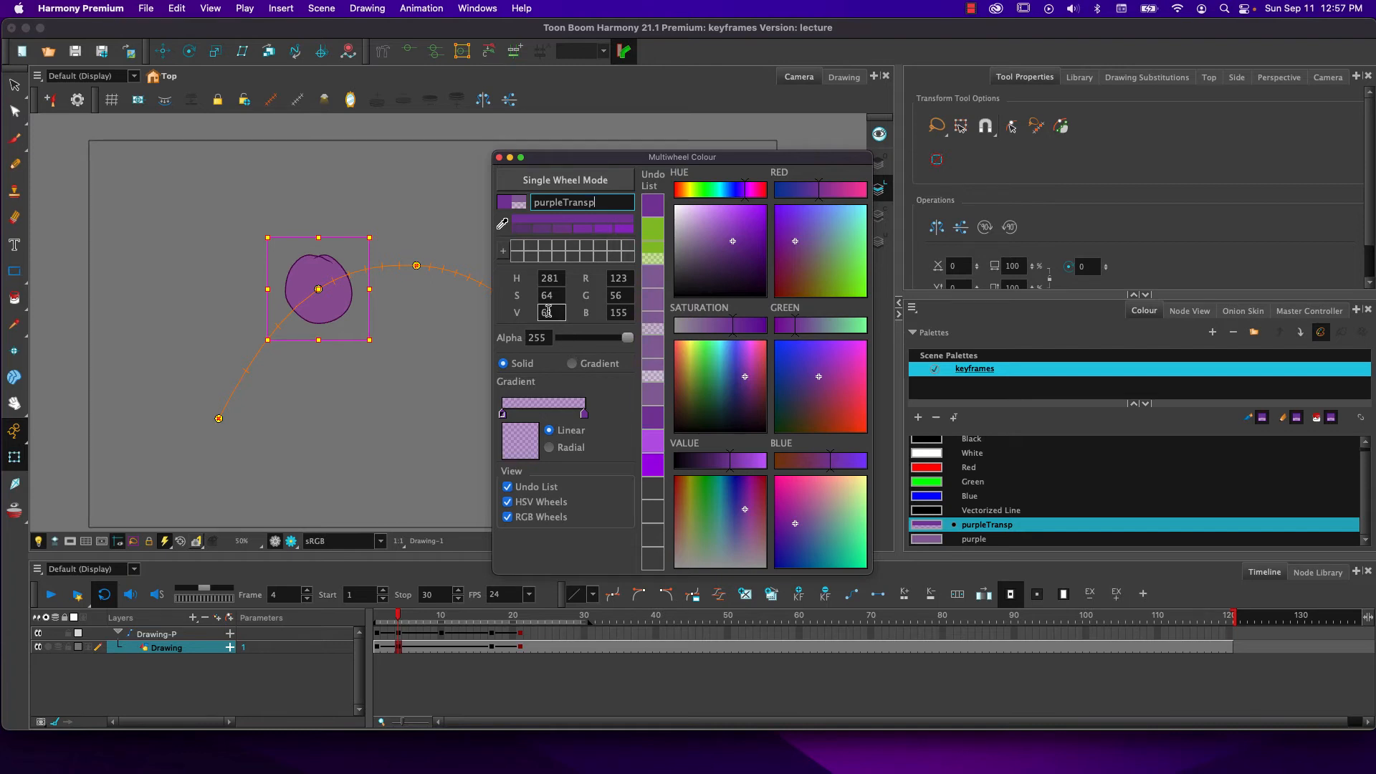
Try the purpleTransp swatch fully opaque, set its alpha to 138, and close the colour window
mouse_move(622, 337)
left_mouse_down()
mouse_move(585, 344)
mouse_move(649, 342)
left_mouse_up()
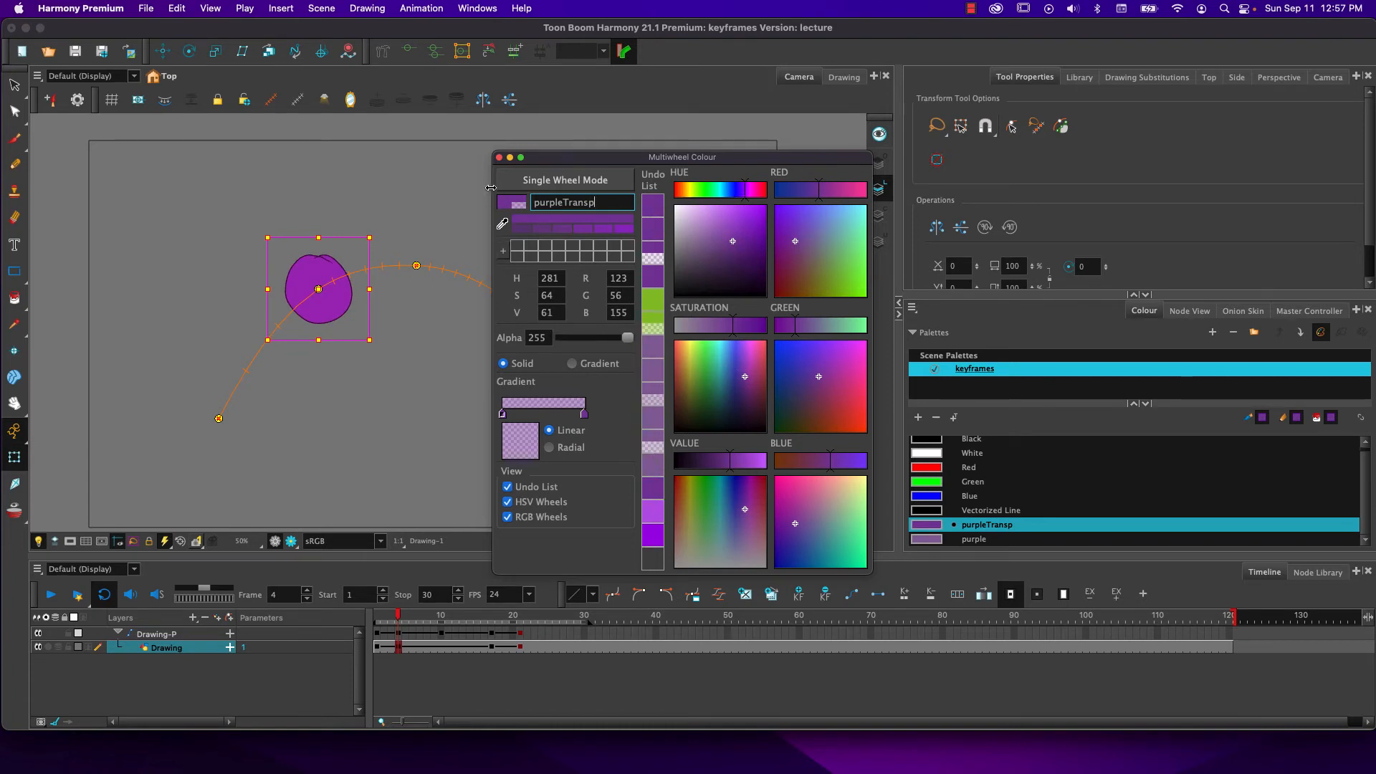
left_click_drag(629, 338, 600, 343)
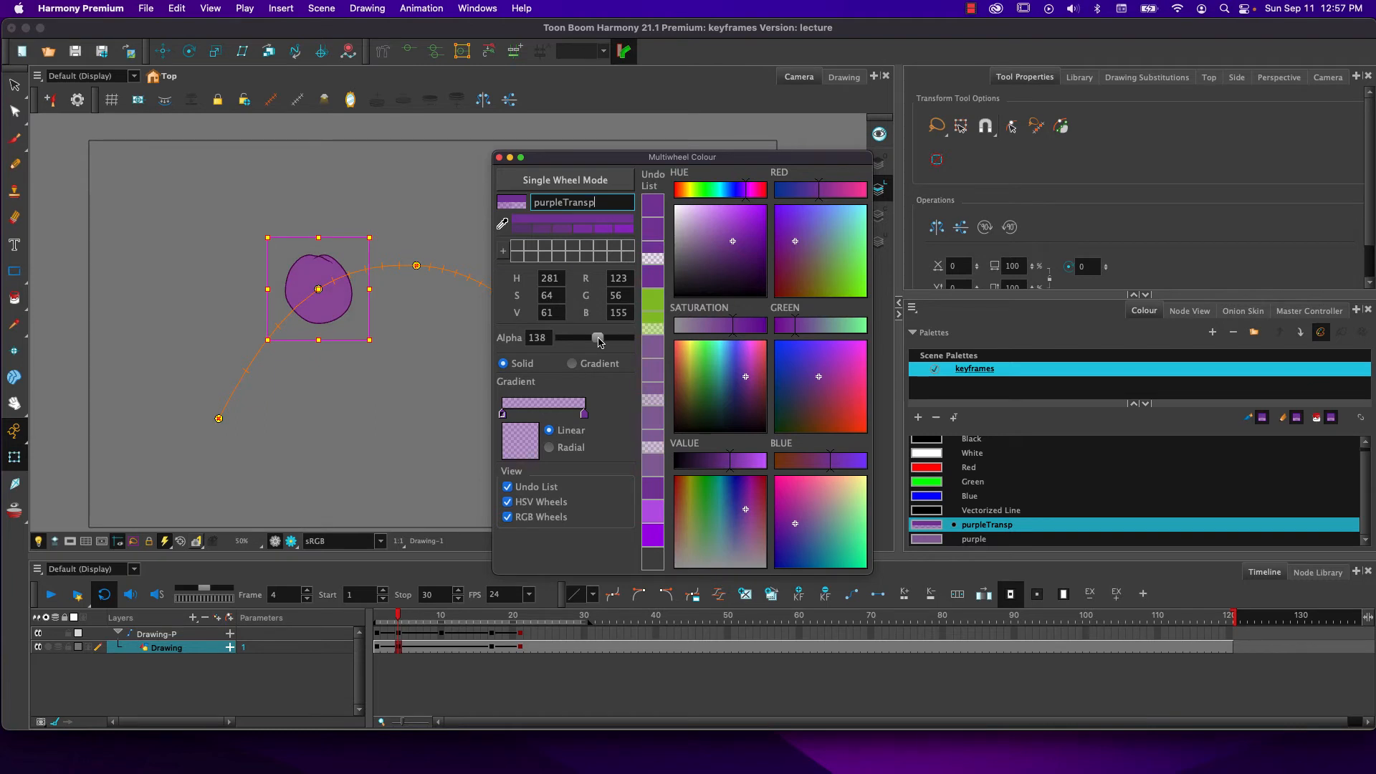
left_click(499, 157)
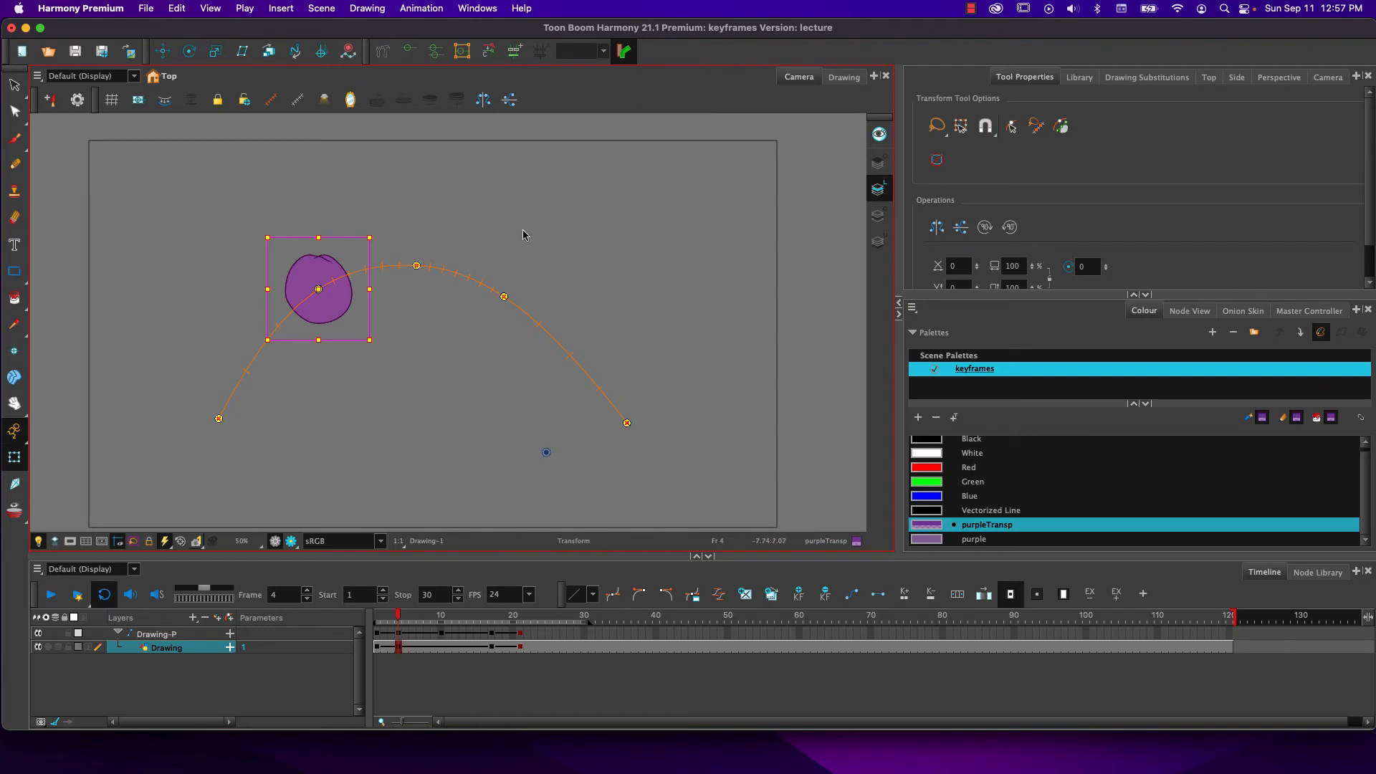
Deselect and reselect the circle's drawing with Peg Selection Mode off, and turn the mode back on
left_click(208, 307)
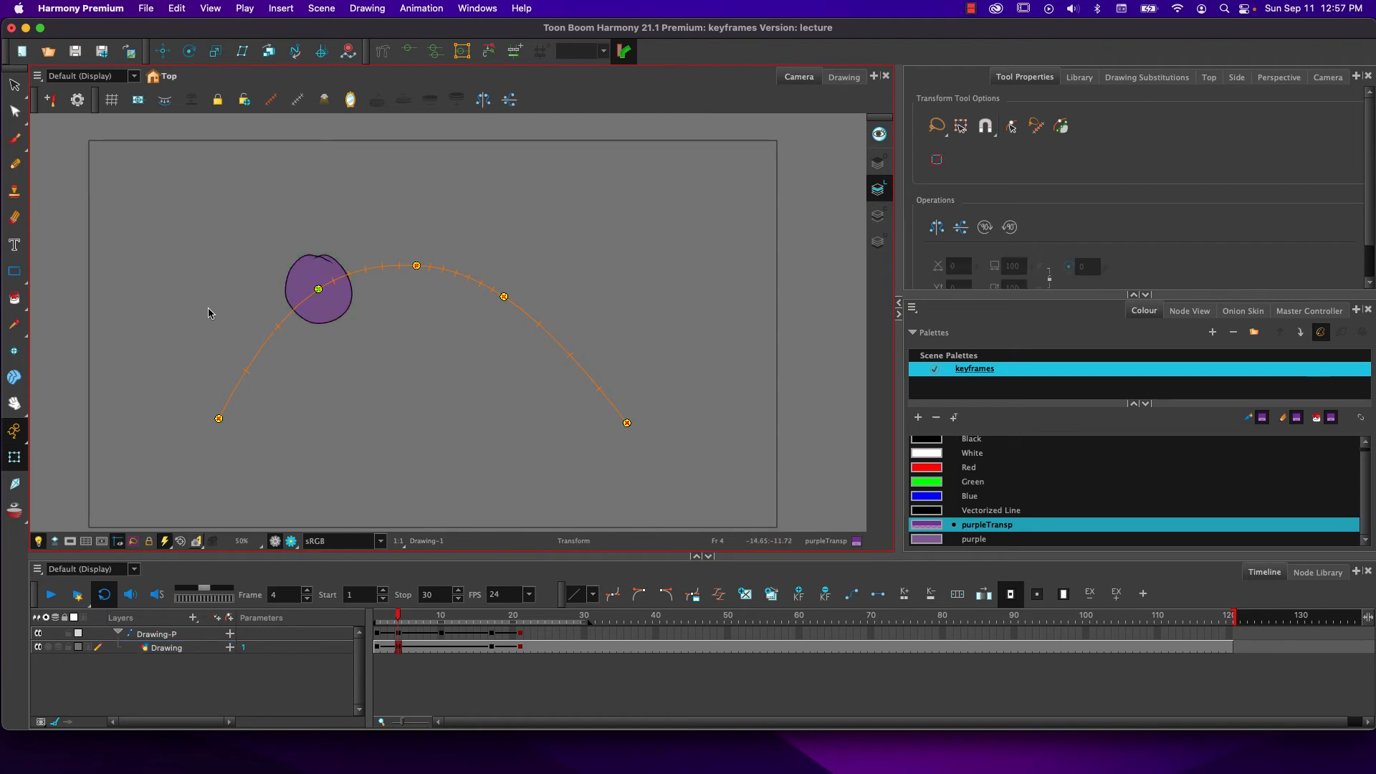
left_click(320, 309)
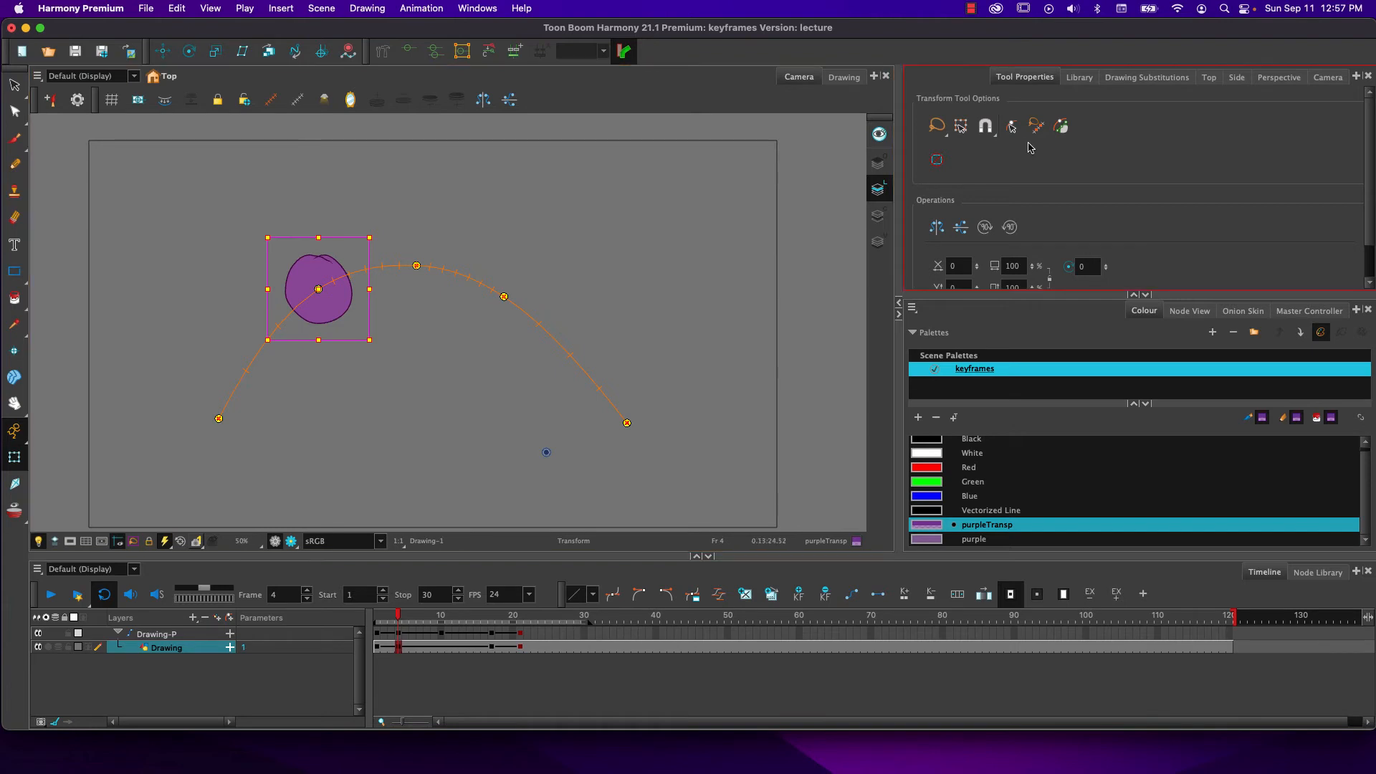
left_click(1012, 128)
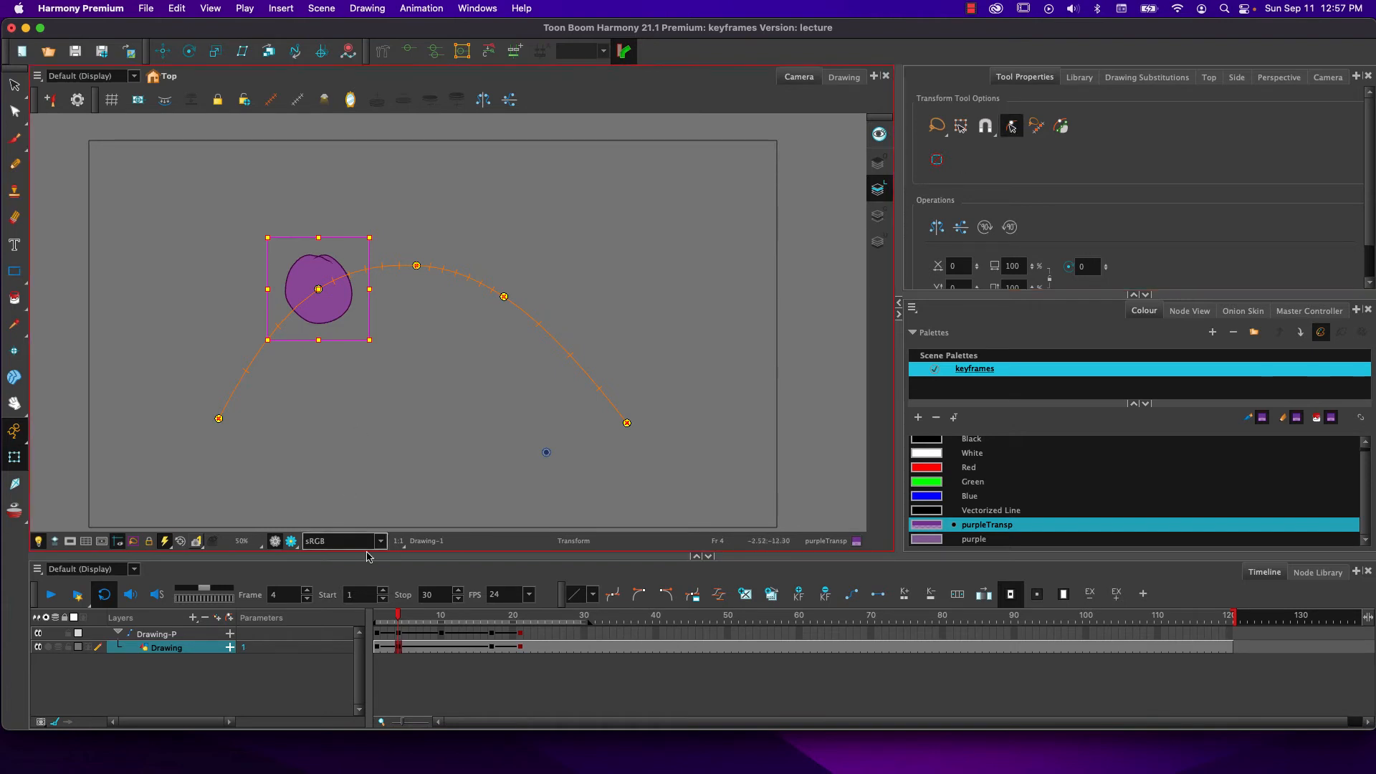
Scrub the animation between frames 1 and 8, and collapse the Drawing-P layer
left_click(405, 617)
mouse_move(406, 617)
left_mouse_down()
mouse_move(506, 625)
mouse_move(362, 634)
left_mouse_up()
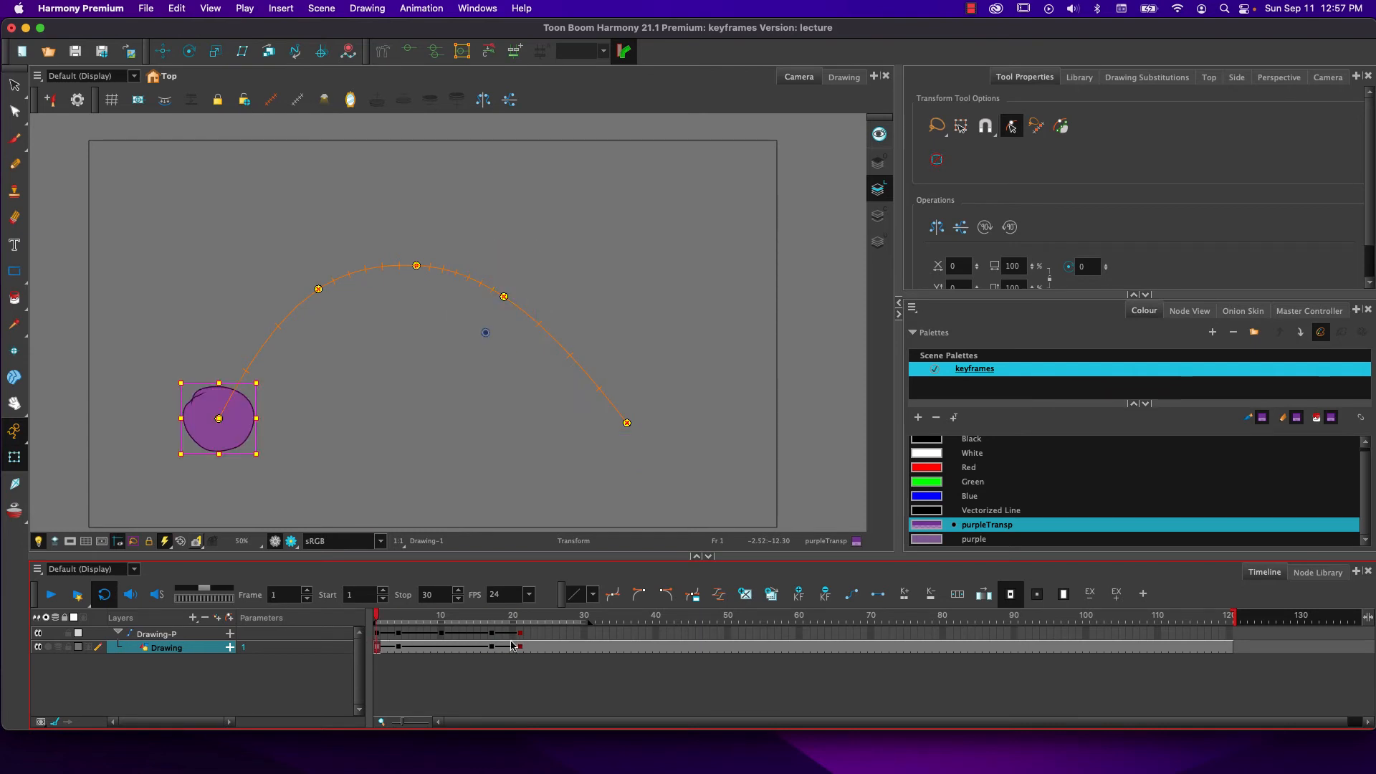
left_click_drag(378, 617, 427, 617)
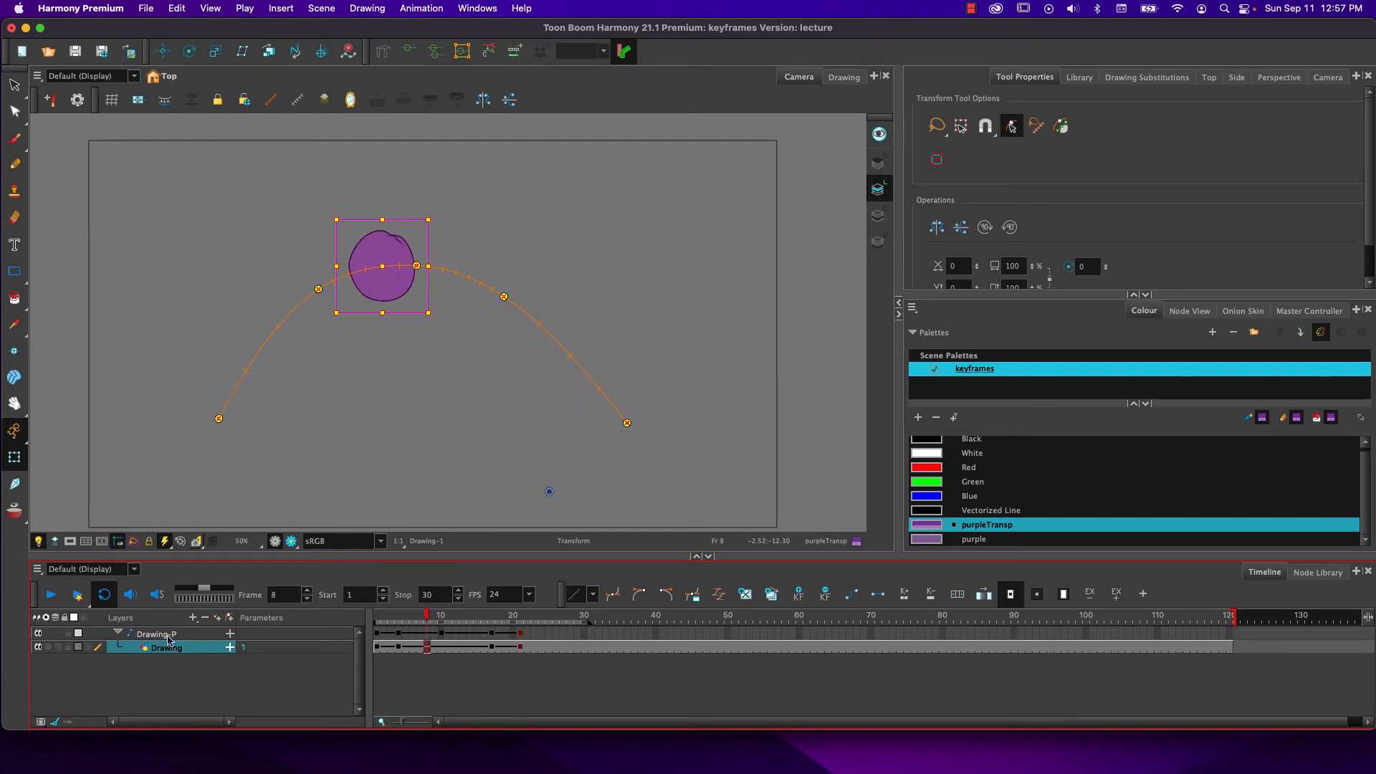
left_click(117, 634)
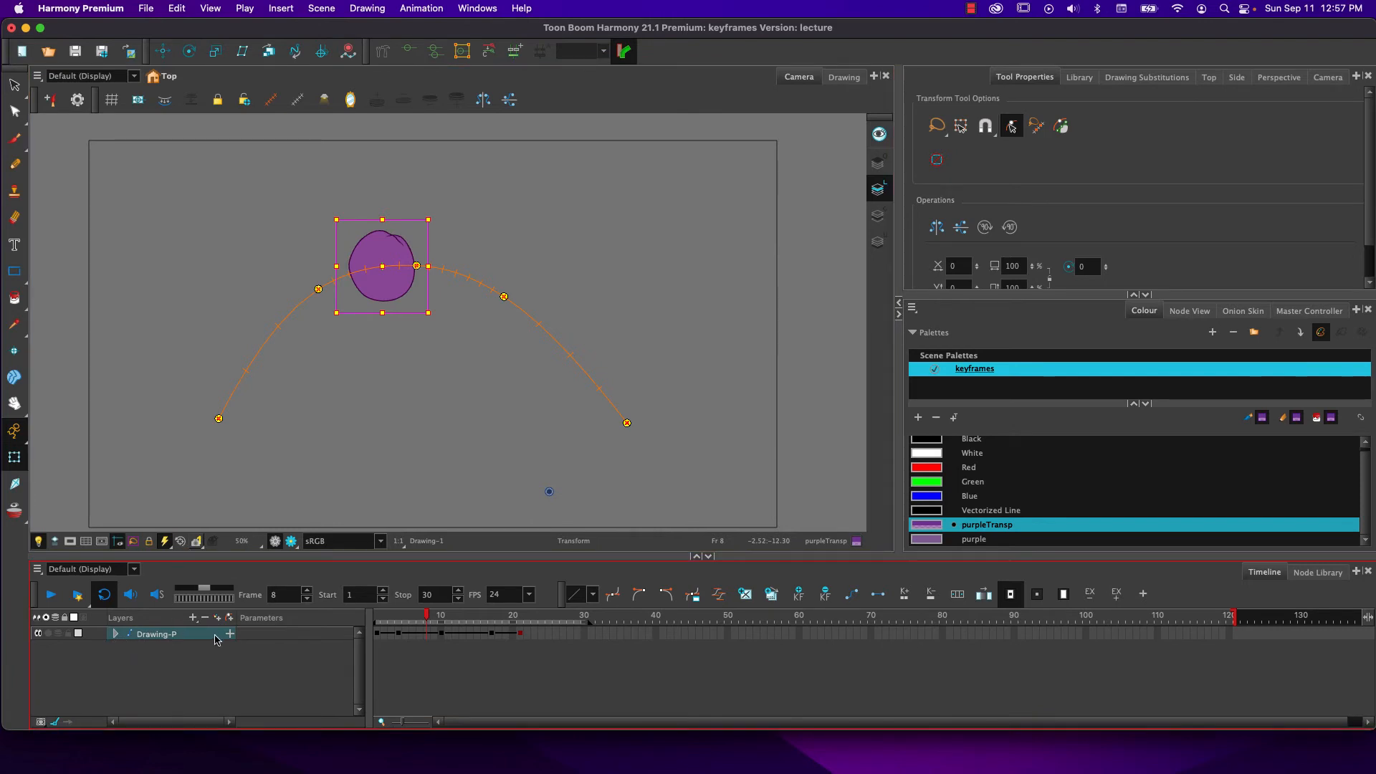
Move the Drawing-P keyframes from frame 4 to frame 3 and from frame 10 to frame 11, and select the frame 17 keyframe
mouse_move(427, 621)
left_mouse_down()
mouse_move(406, 621)
mouse_move(521, 623)
mouse_move(360, 633)
left_mouse_up()
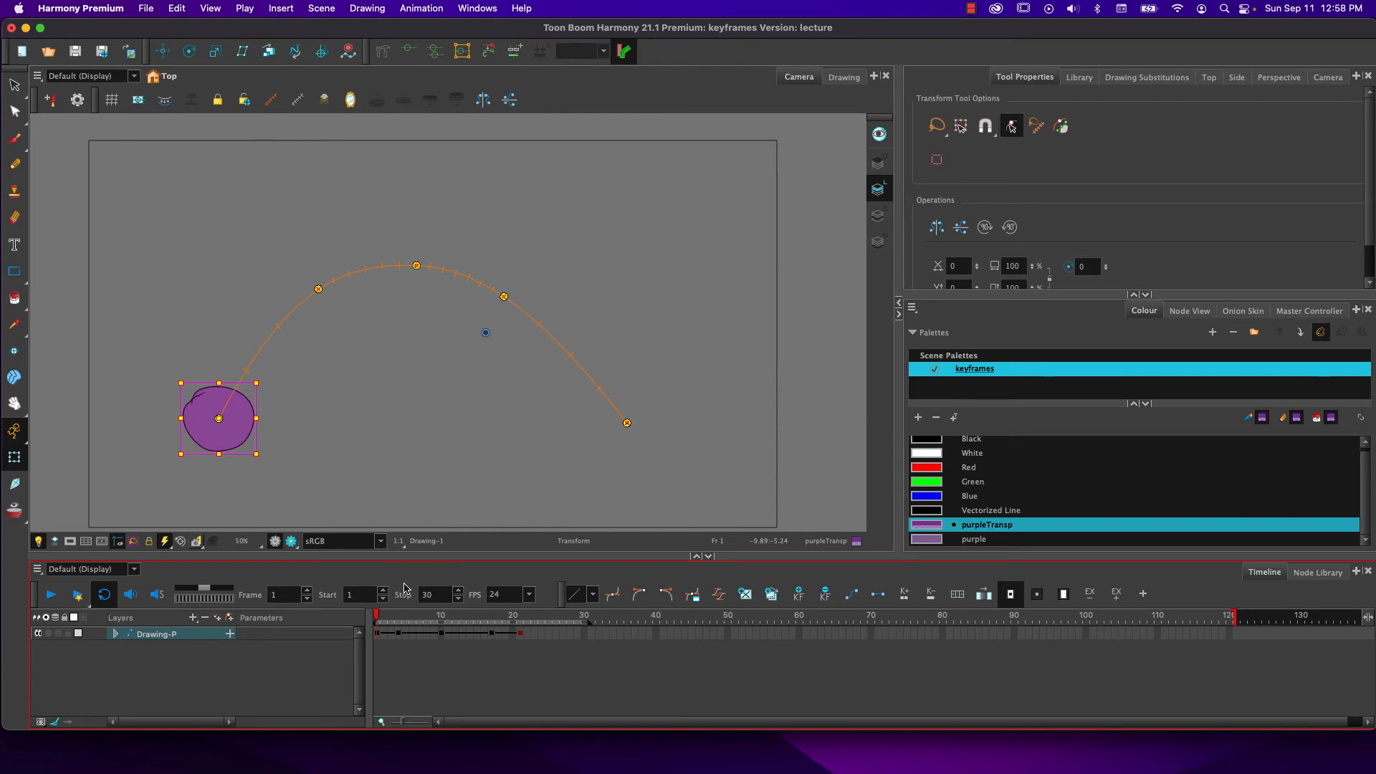
left_click(393, 635)
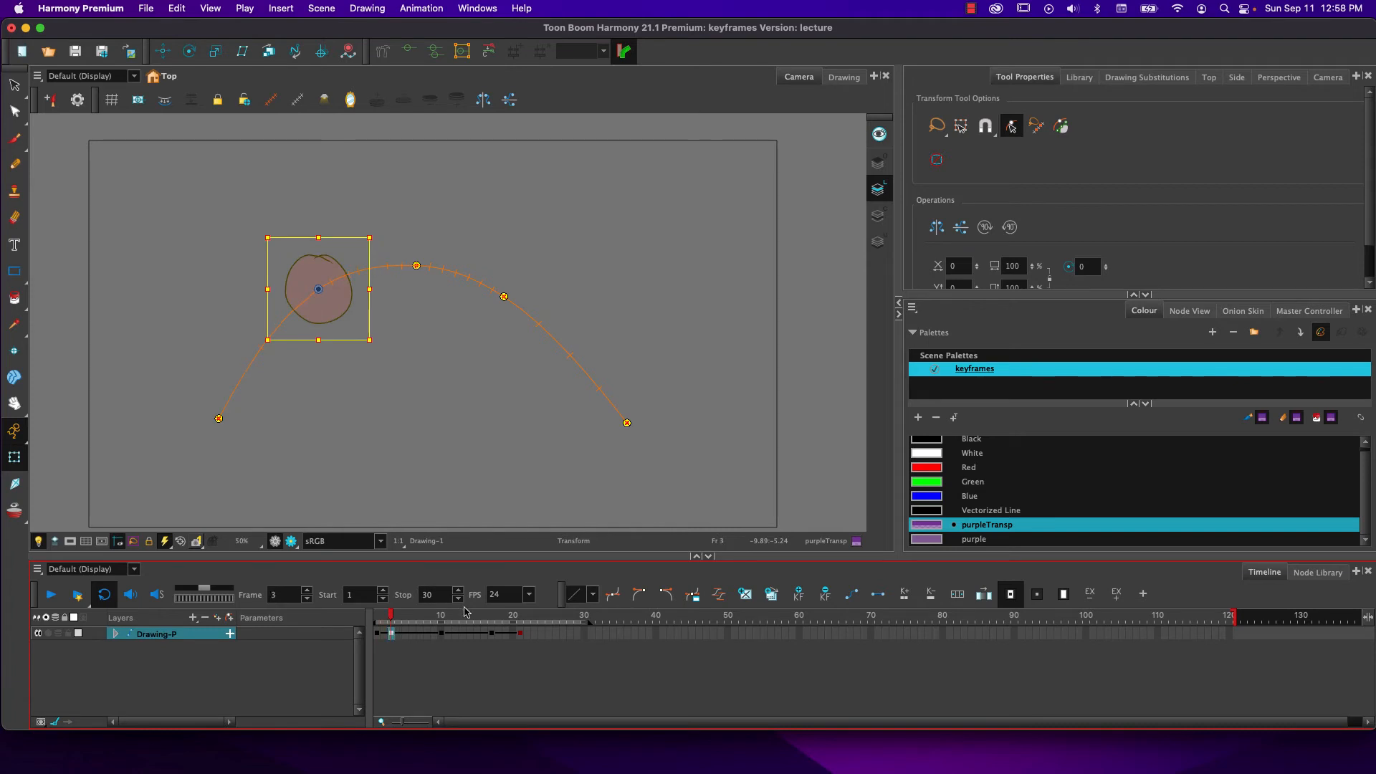
left_click(444, 635)
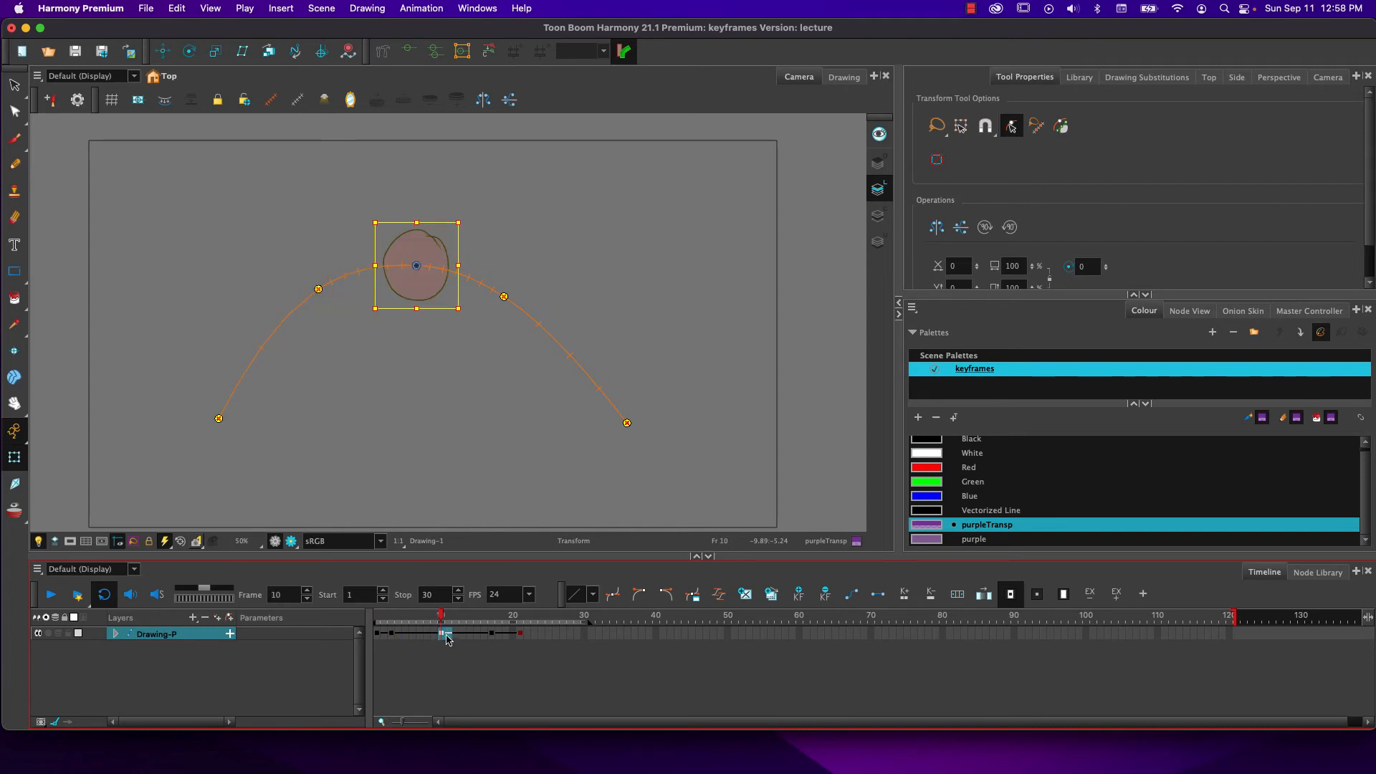
left_click(492, 635)
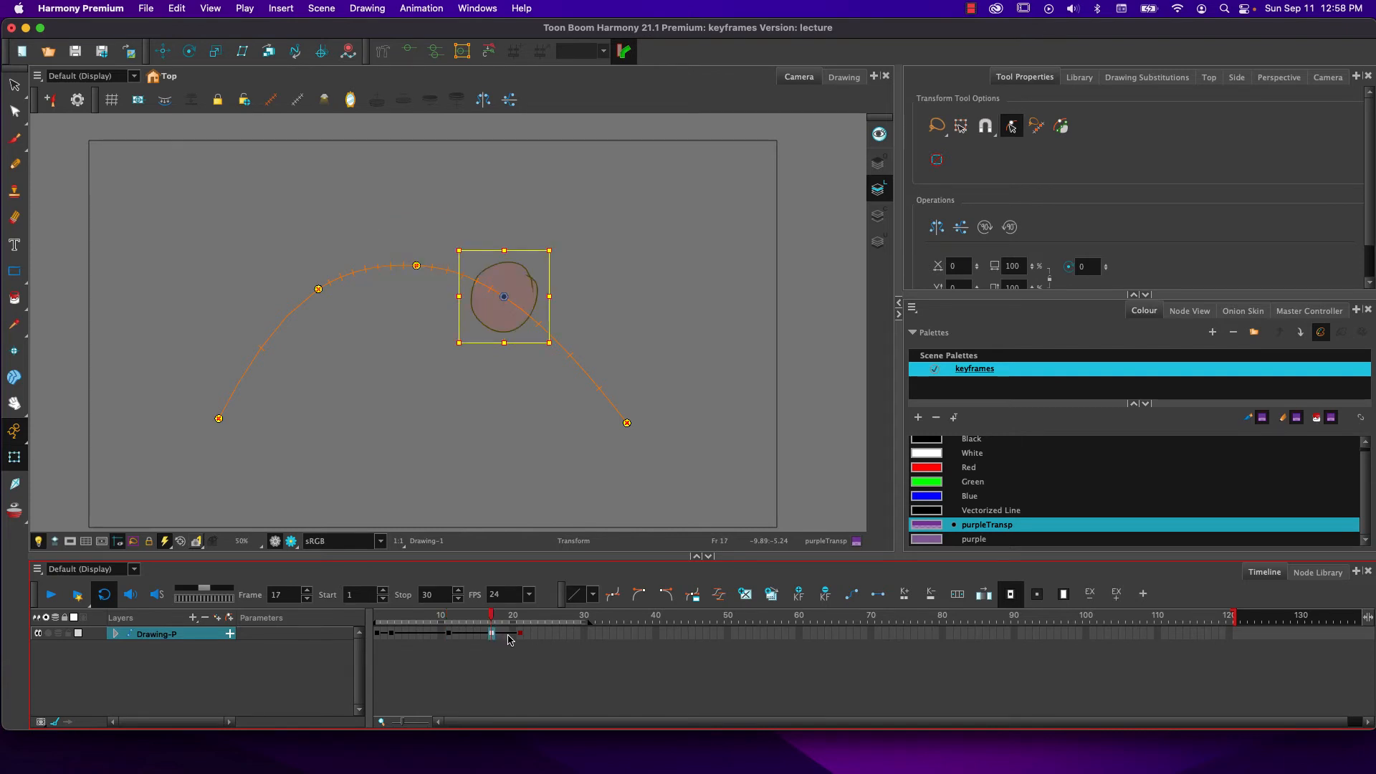
Select all Drawing-P keyframes from frame 1 through frame 22 and convert them to stop-motion keyframes
left_click(377, 626)
left_click_drag(376, 621, 335, 622)
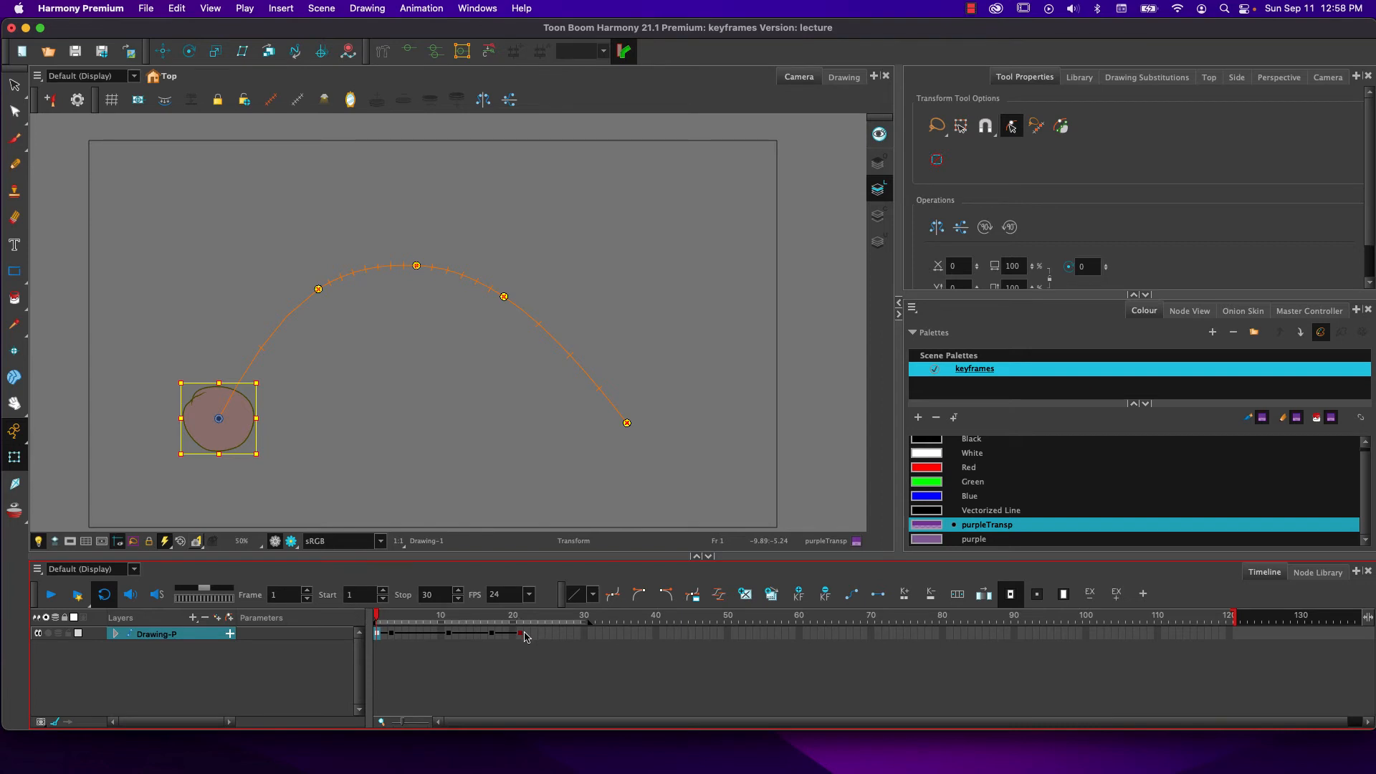
left_click_drag(531, 639, 348, 654)
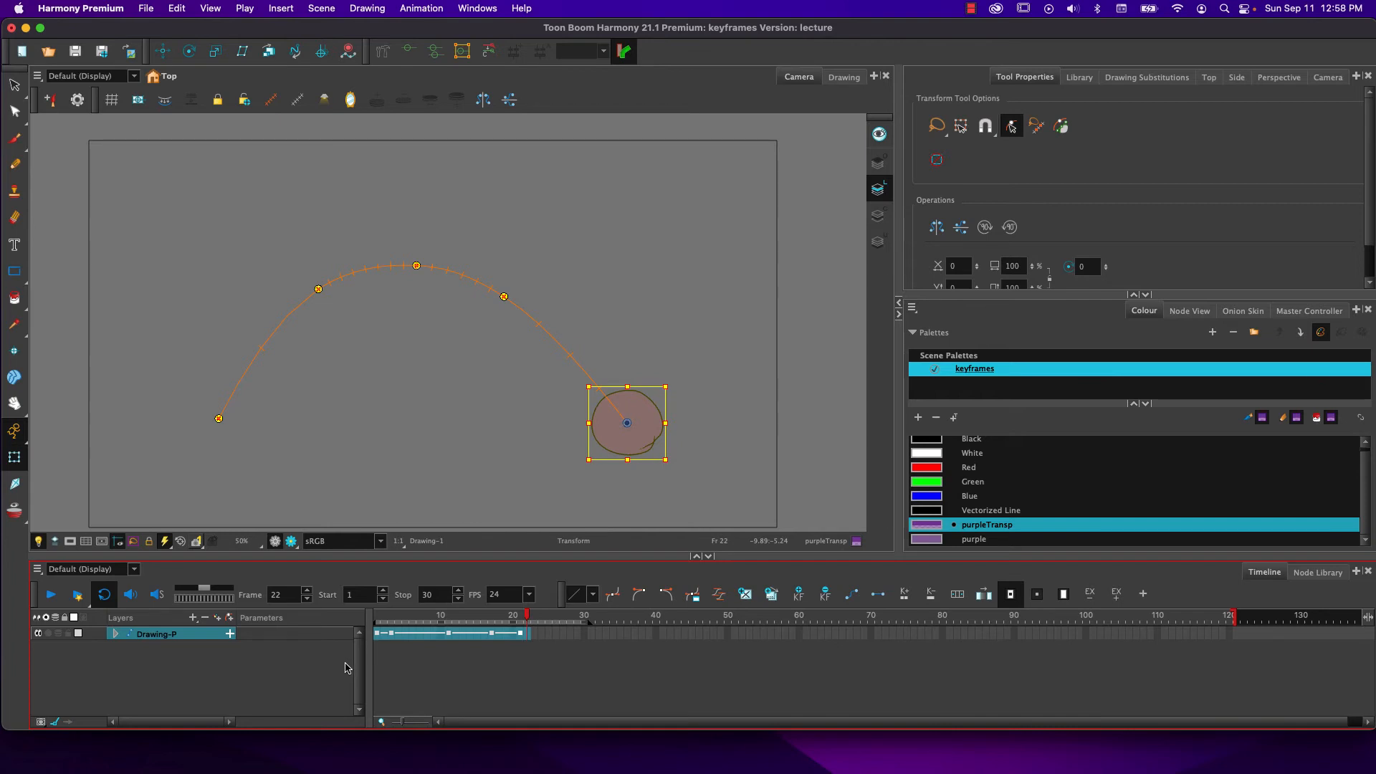
left_click(879, 595)
Scrub the stop-motion version of the arc between frames 11 and 1, and play it twice
left_click_drag(417, 621, 446, 619)
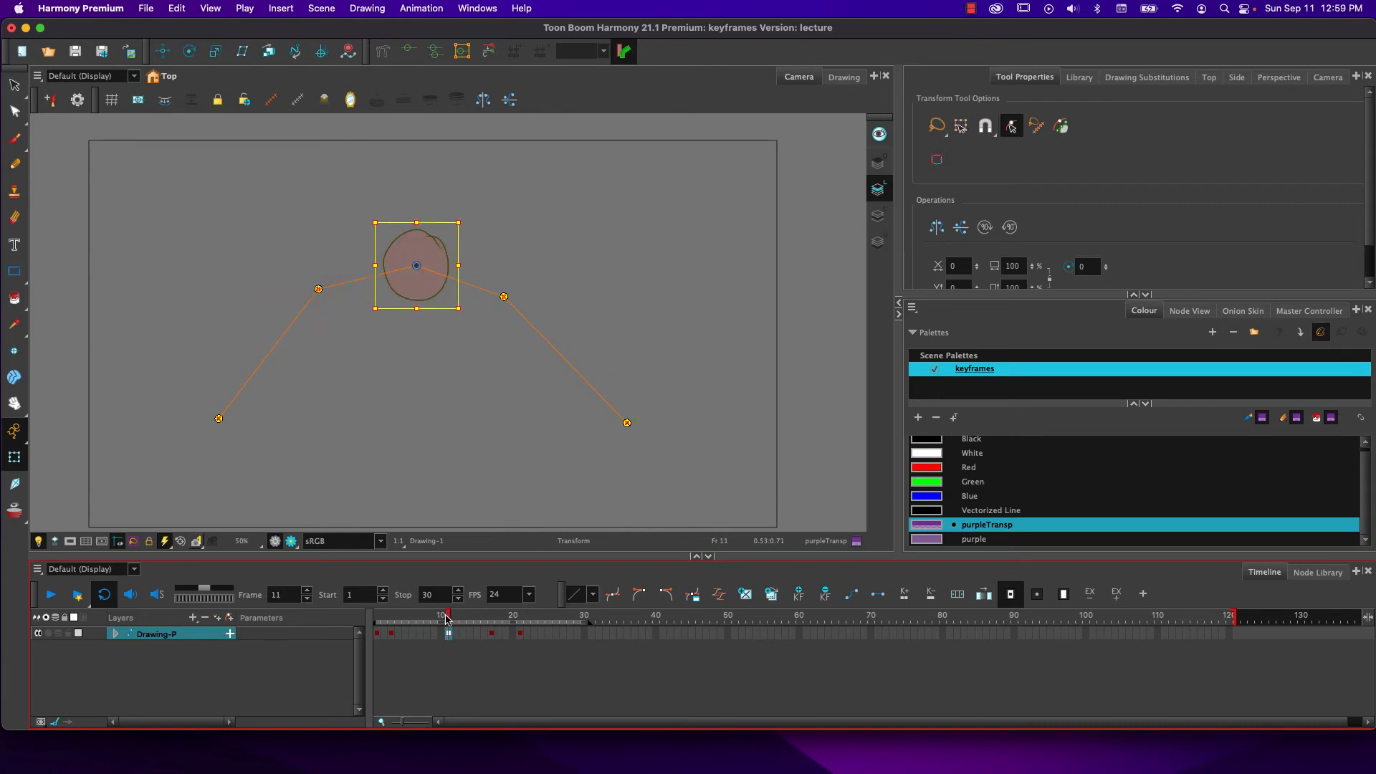
left_click_drag(450, 619, 325, 649)
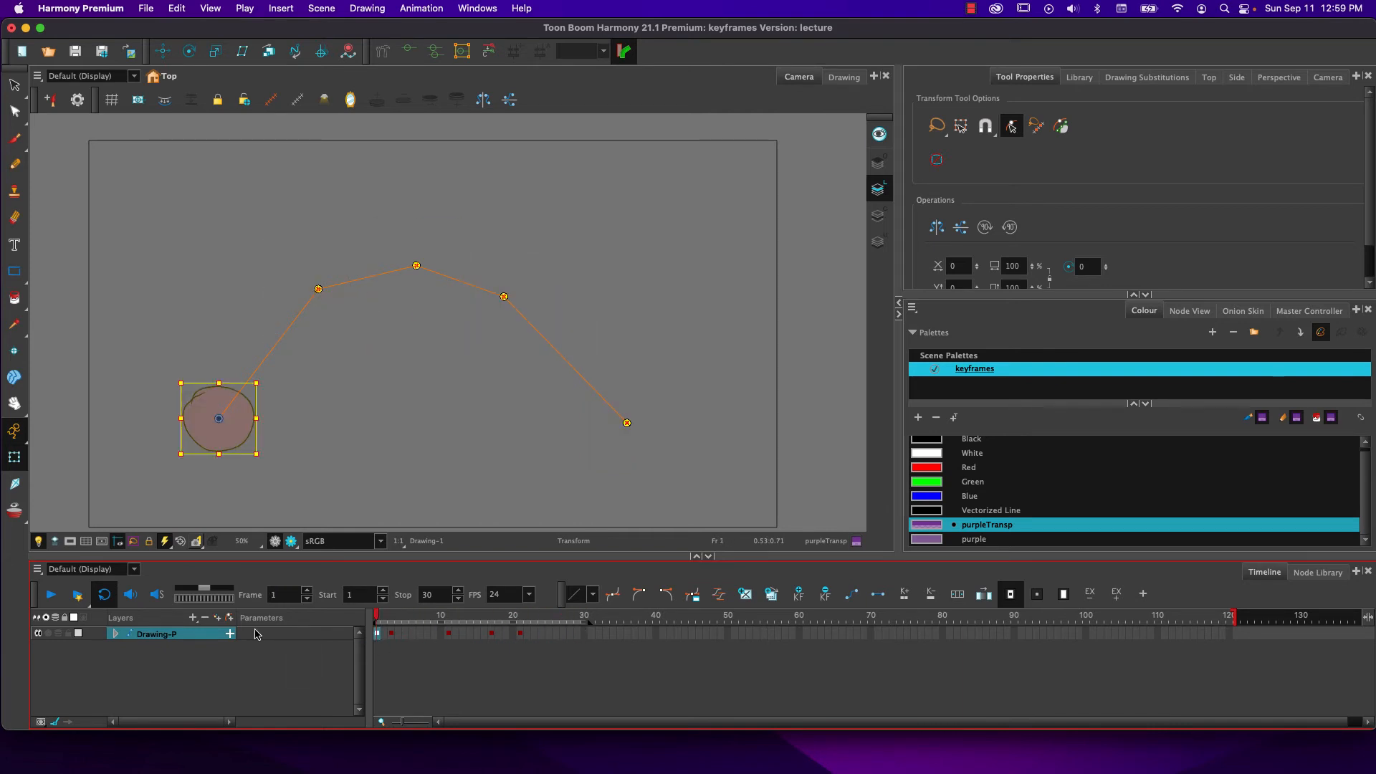
left_click(50, 599)
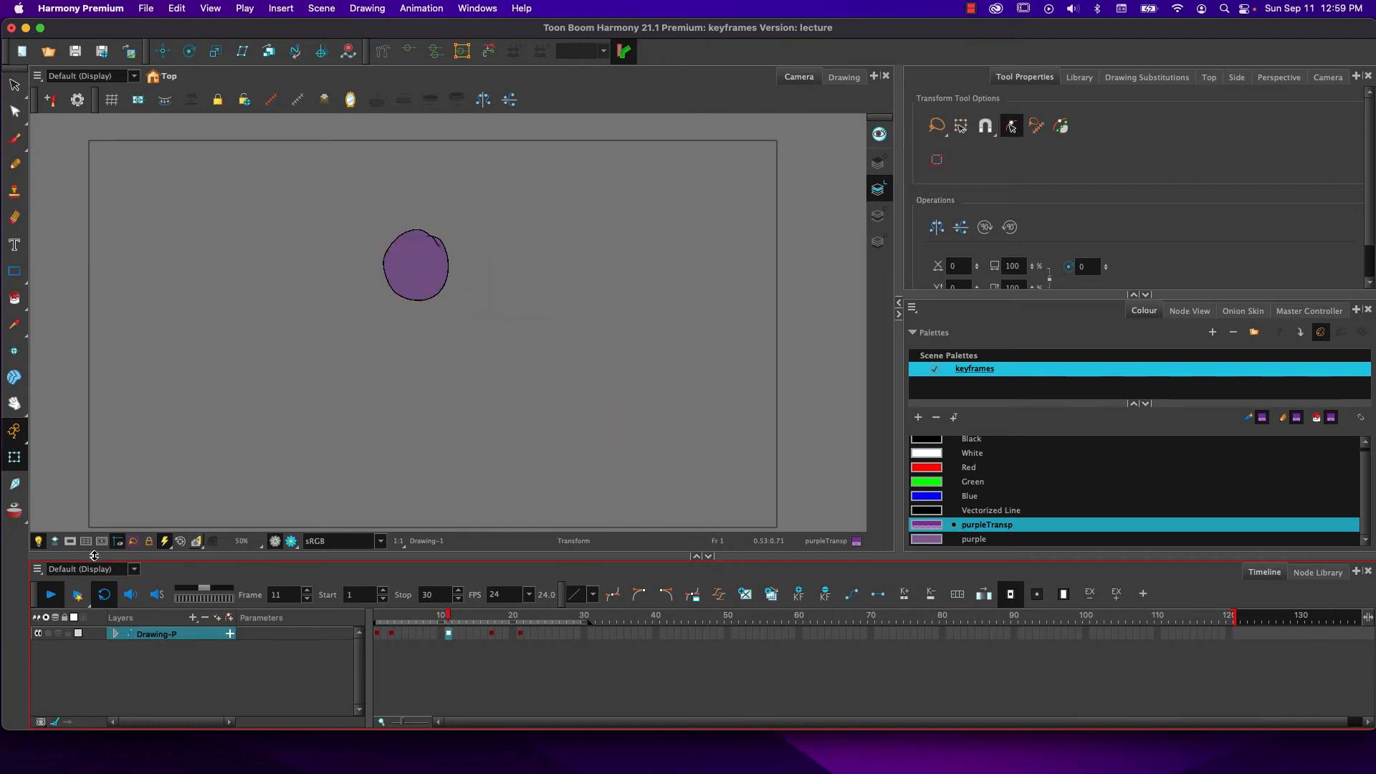
left_click(51, 595)
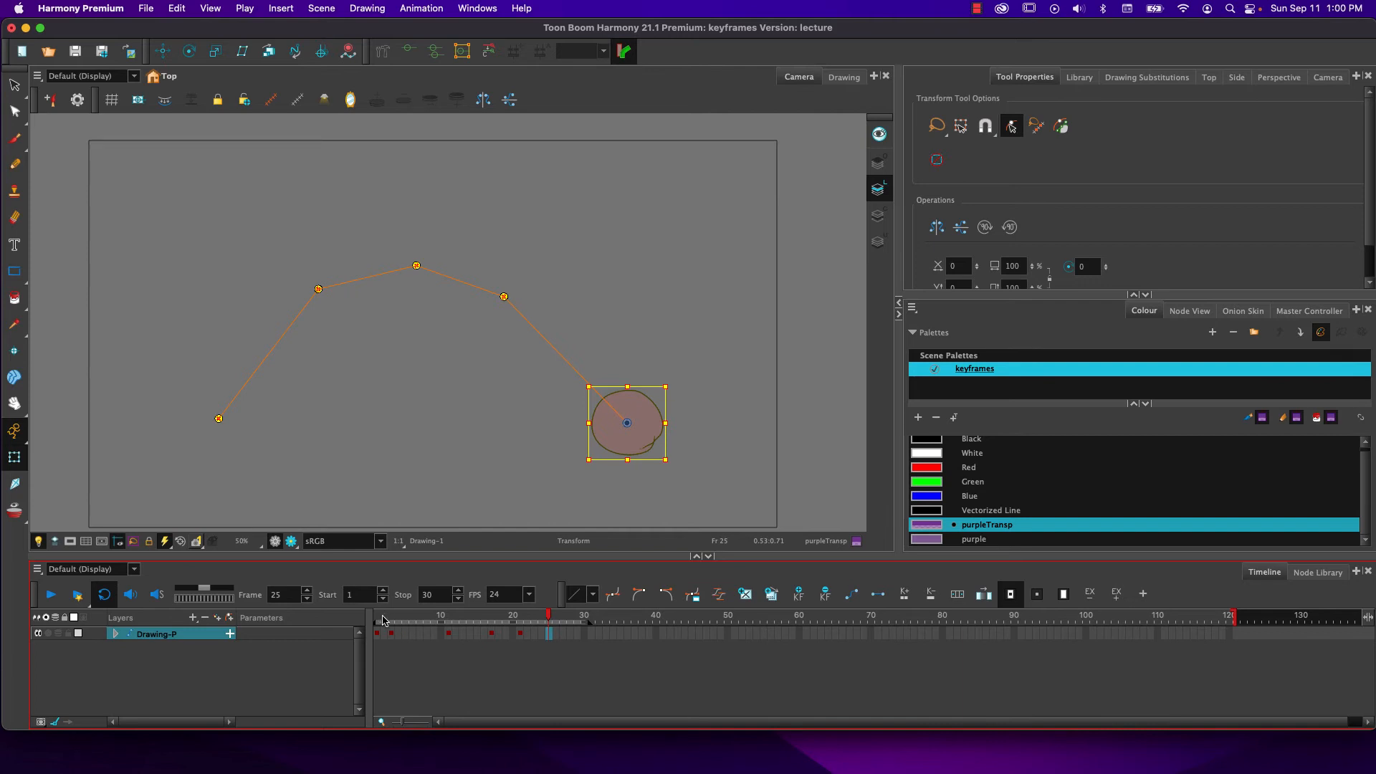
mouse_move(380, 618)
left_mouse_down()
mouse_move(577, 617)
mouse_move(391, 620)
mouse_move(357, 634)
left_mouse_up()
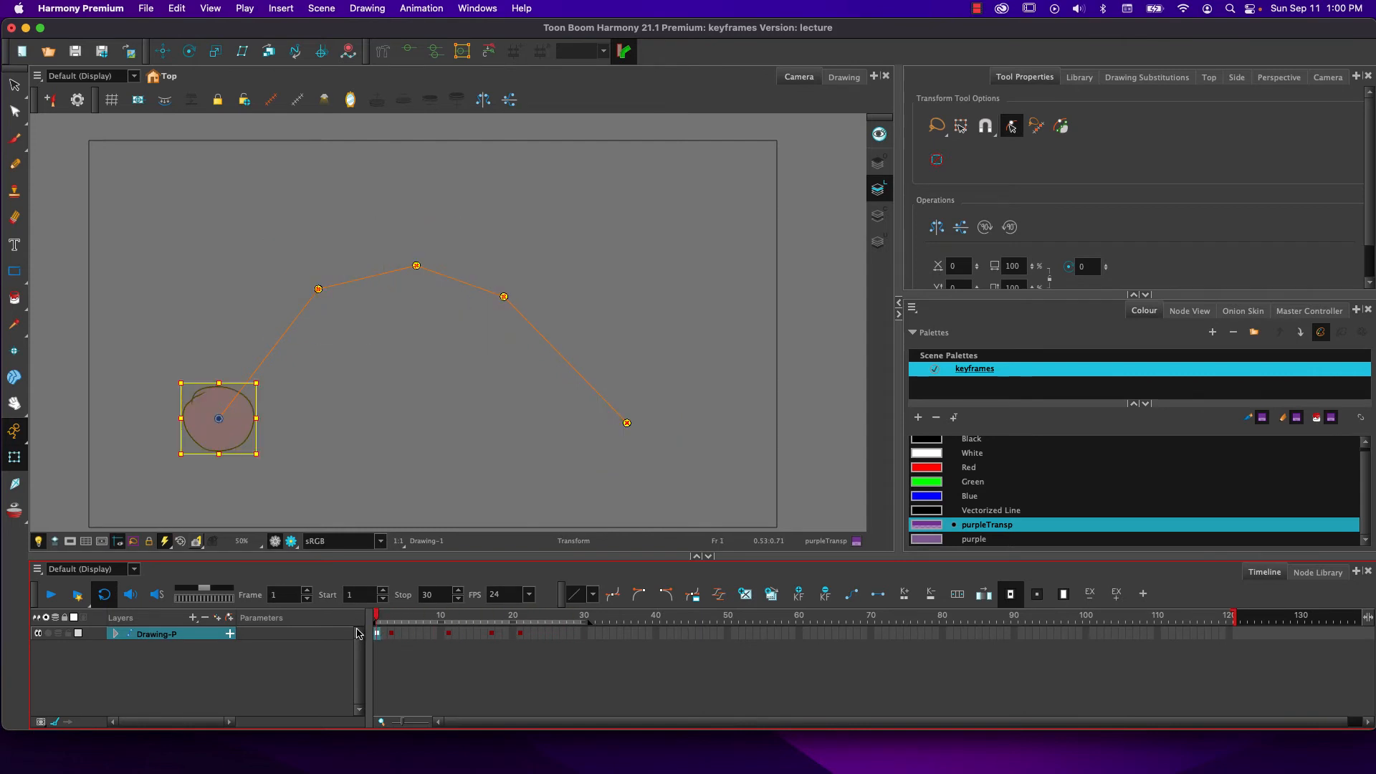
left_click(53, 594)
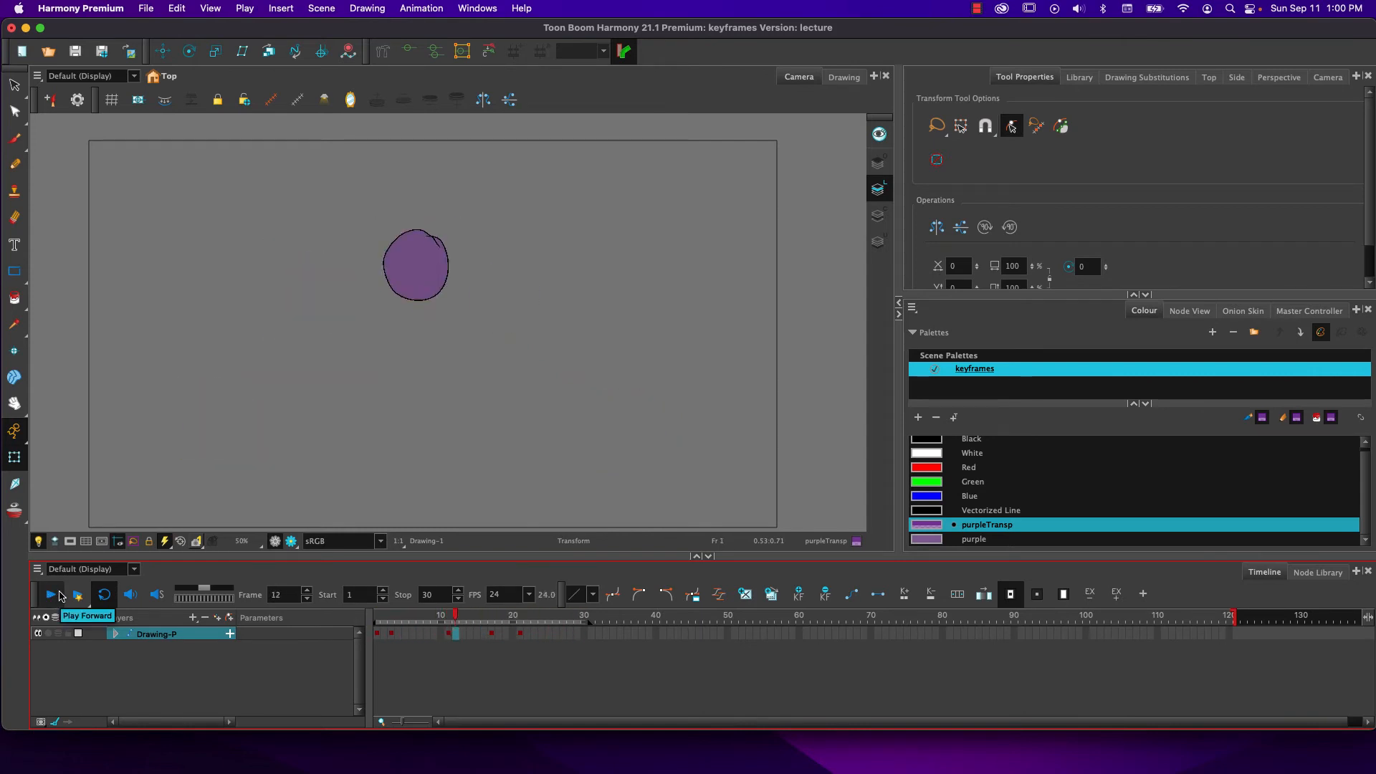
left_click(59, 593)
Convert all Drawing-P keyframes back to motion keyframes, and play the animation
left_click_drag(578, 634, 343, 625)
left_click(851, 595)
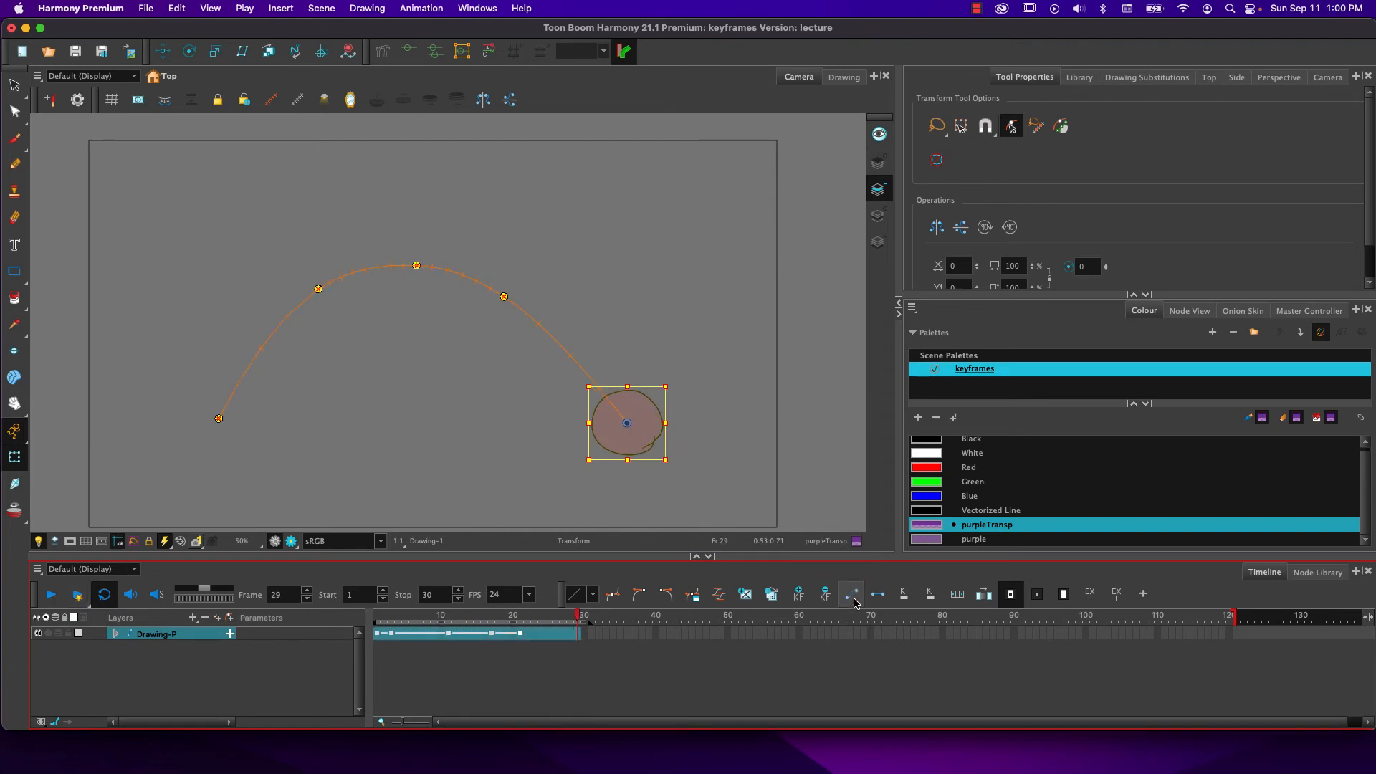
left_click(63, 593)
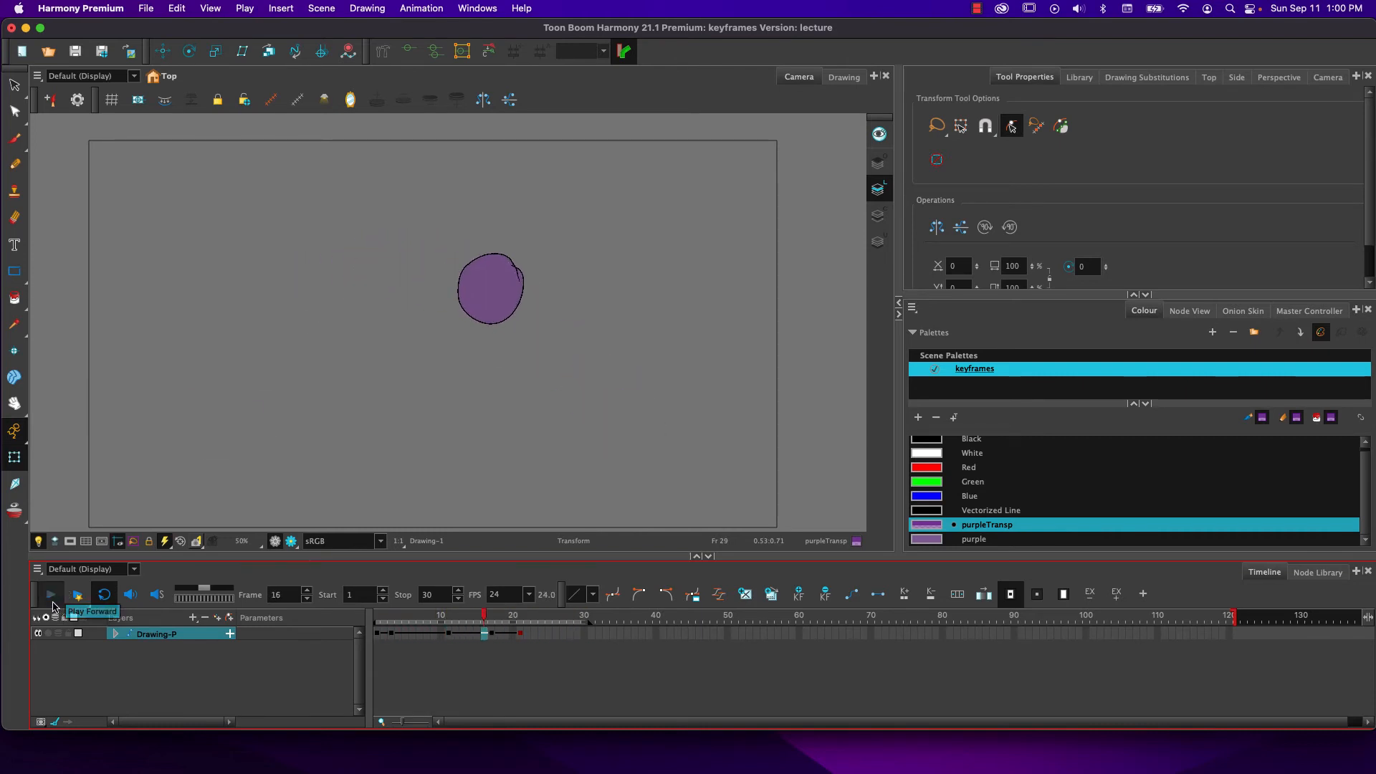
left_click(63, 594)
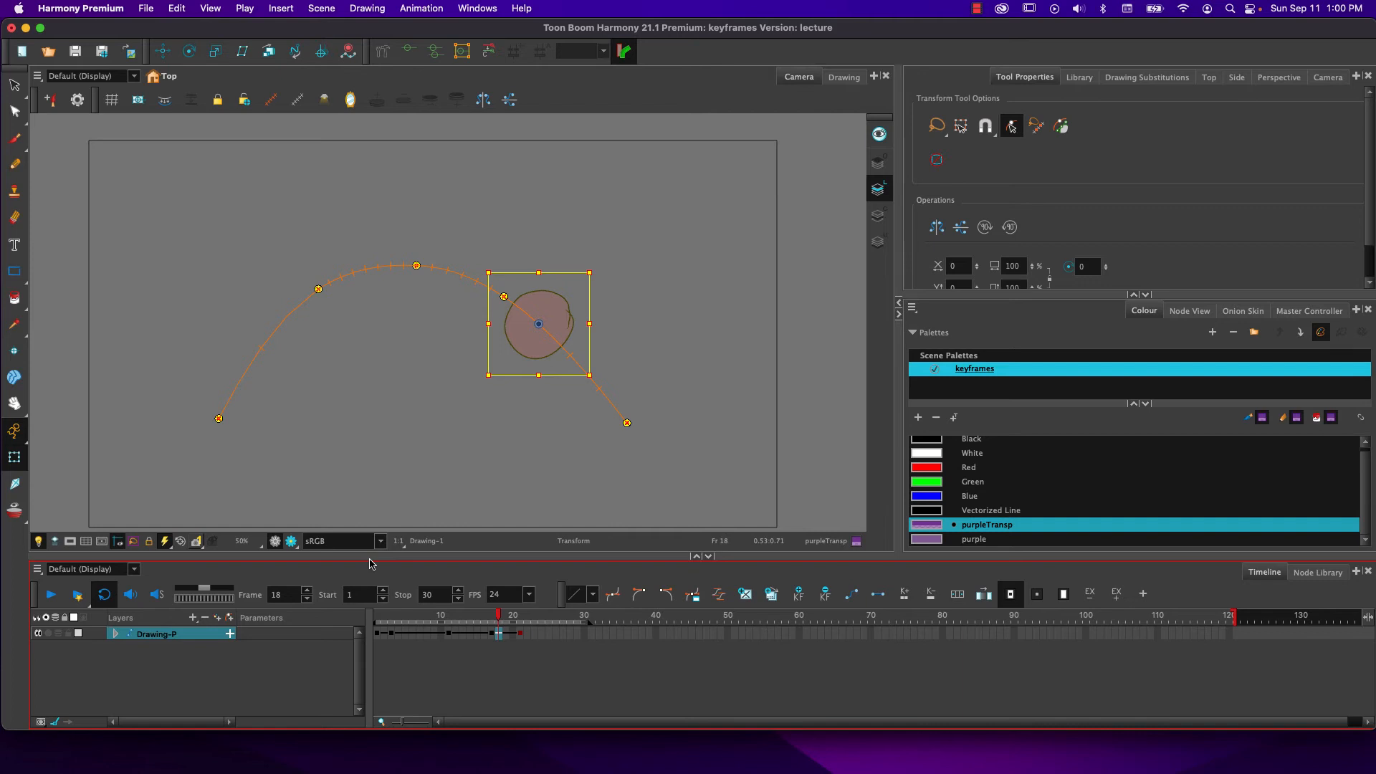
Return to frame 1 and step to the Drawing-P keyframe on frame 3
left_click(380, 622)
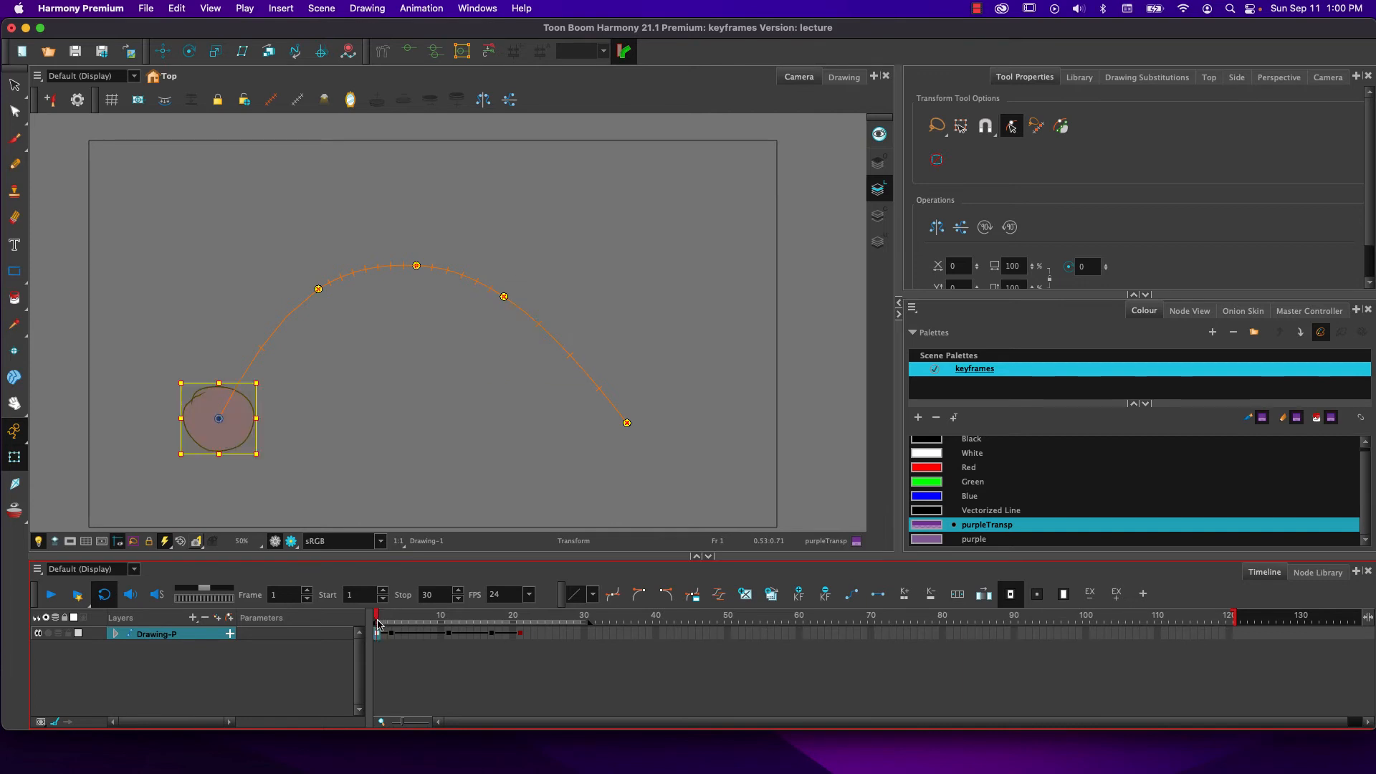
mouse_move(380, 622)
left_mouse_down()
mouse_move(527, 624)
mouse_move(372, 621)
mouse_move(522, 624)
mouse_move(384, 643)
mouse_move(522, 635)
mouse_move(374, 641)
mouse_move(523, 639)
mouse_move(371, 650)
mouse_move(391, 650)
left_mouse_up()
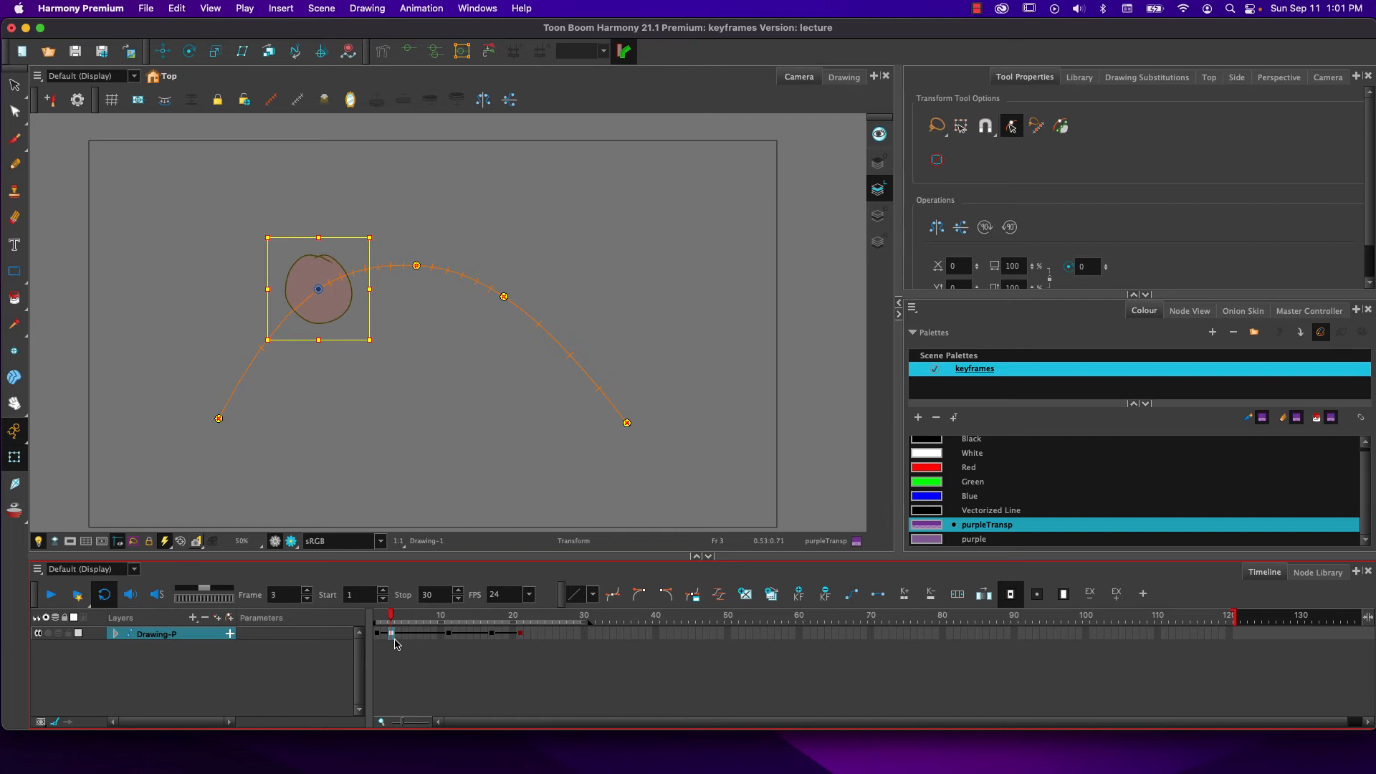
Select all Drawing-P keyframes from frame 1 through frame 23, convert them to stop-motion keyframes, and view frame 3
mouse_move(392, 618)
left_mouse_down()
mouse_move(379, 618)
mouse_move(513, 616)
mouse_move(380, 620)
left_mouse_up()
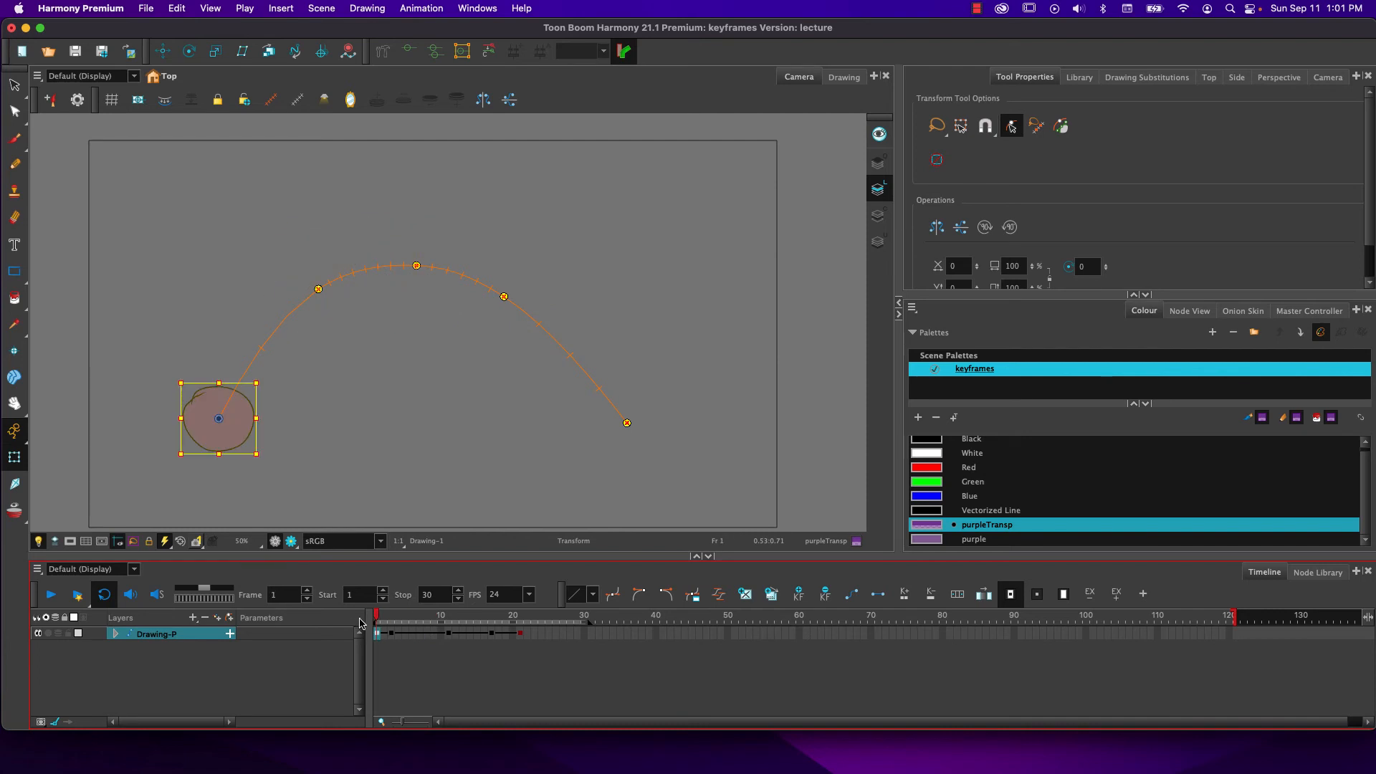
left_click_drag(534, 634, 360, 638)
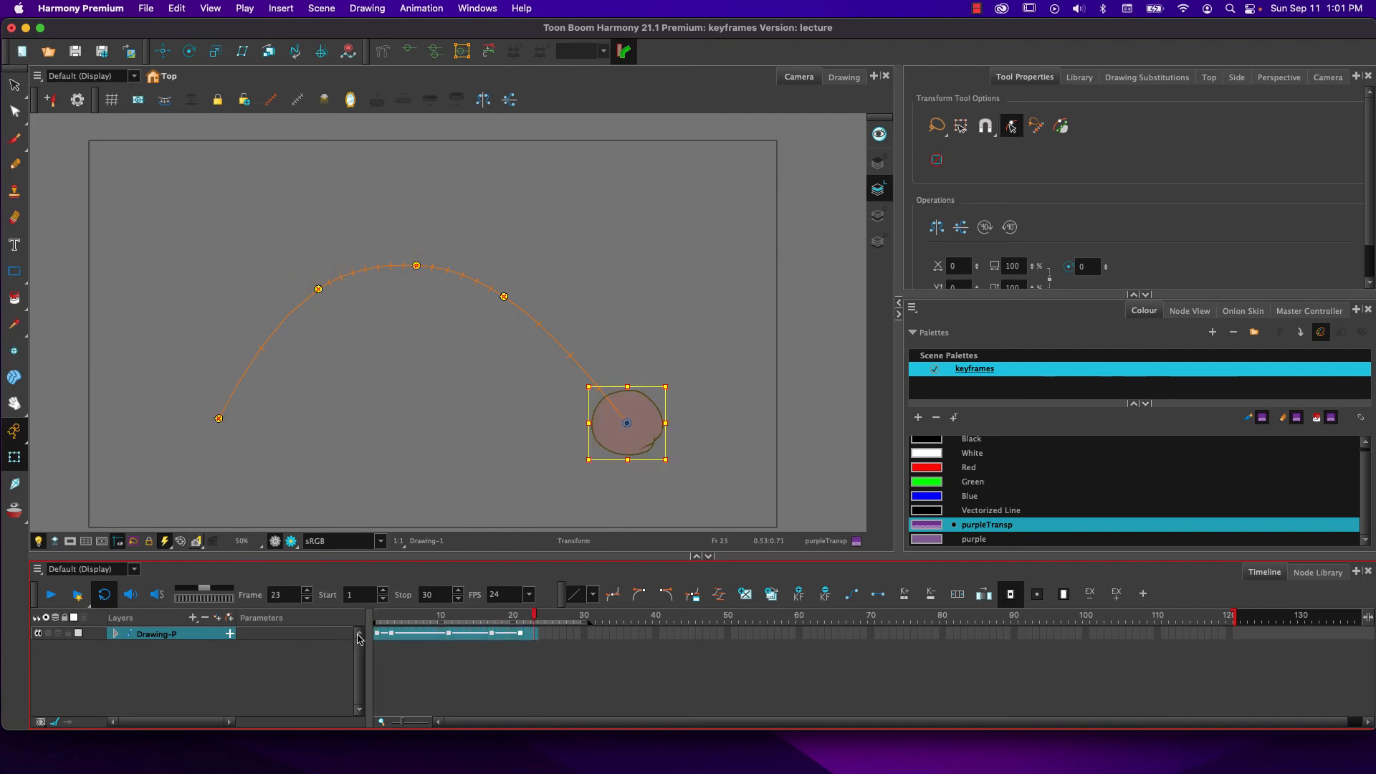
left_click(878, 594)
left_click(392, 618)
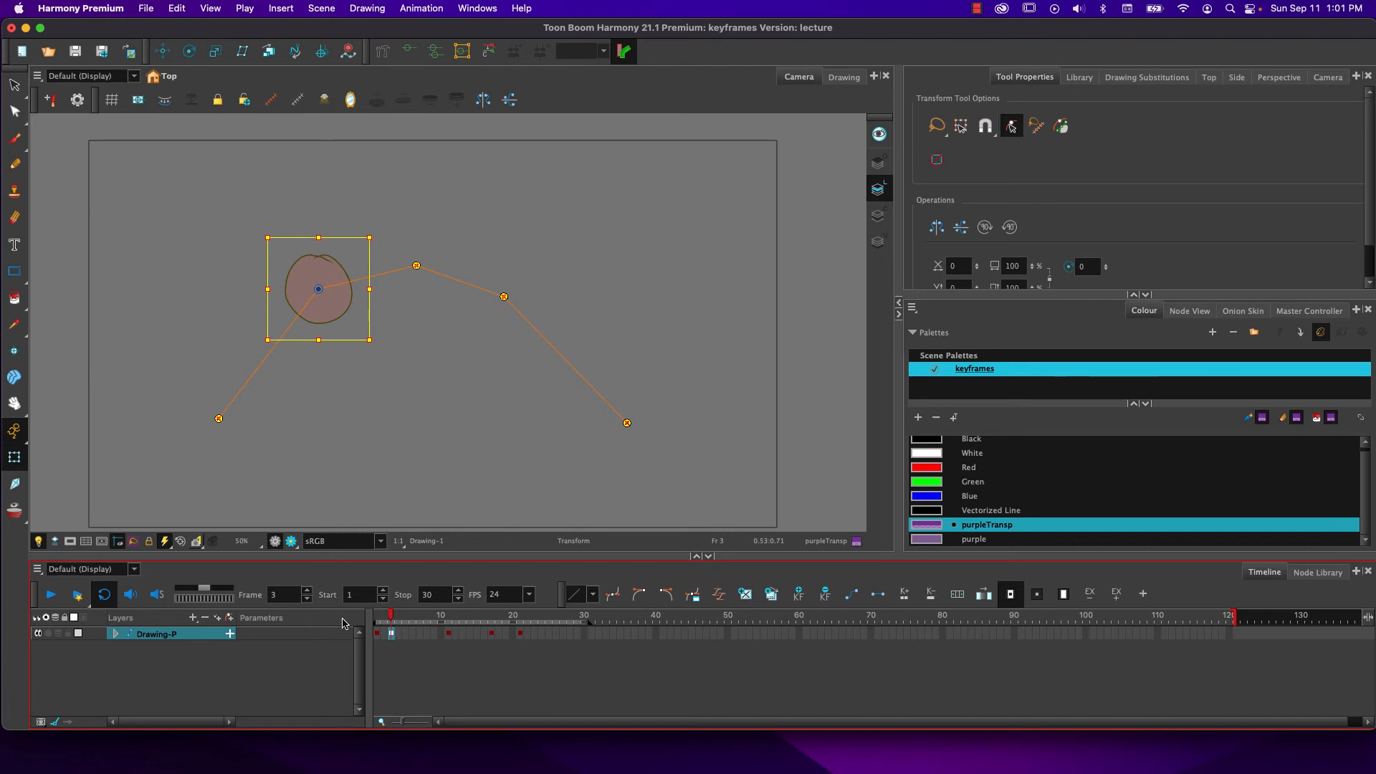
left_click(106, 10)
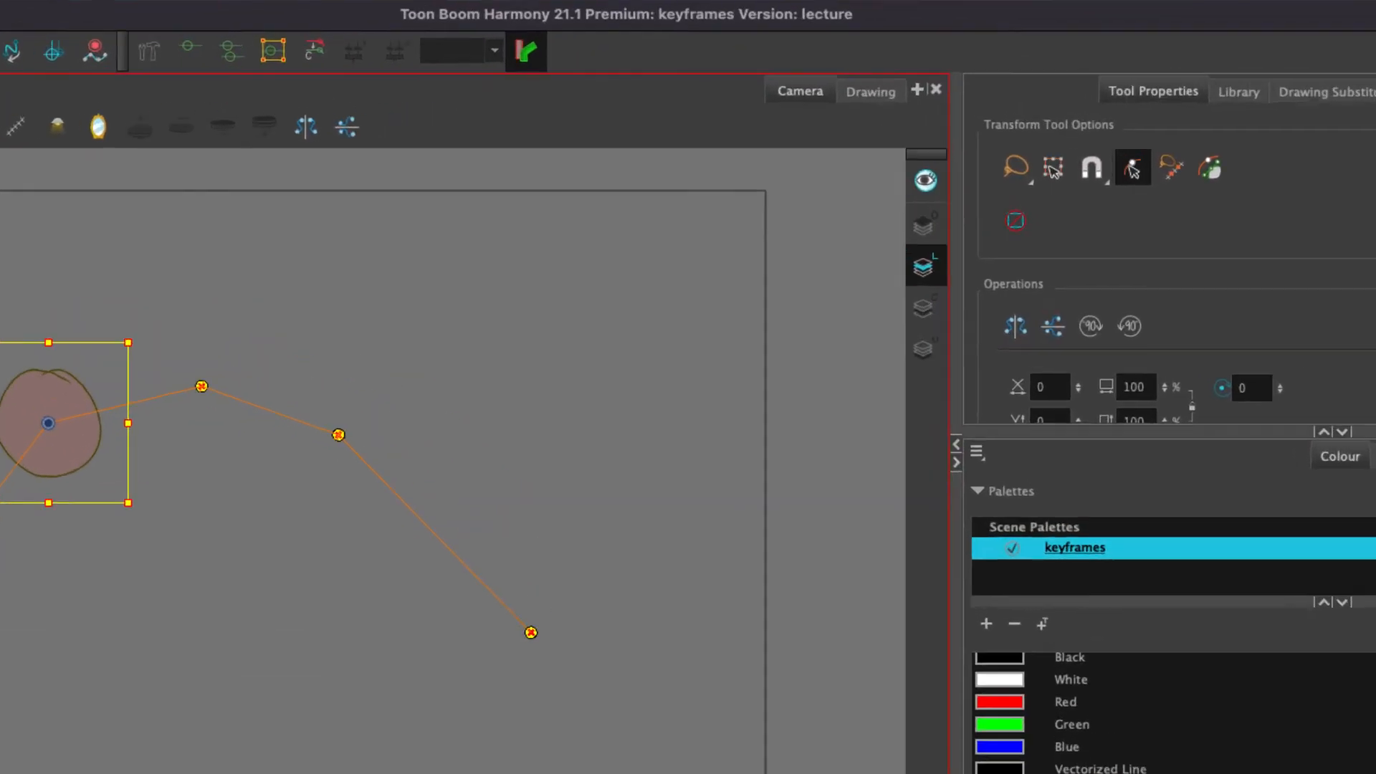
left_click(65, 54)
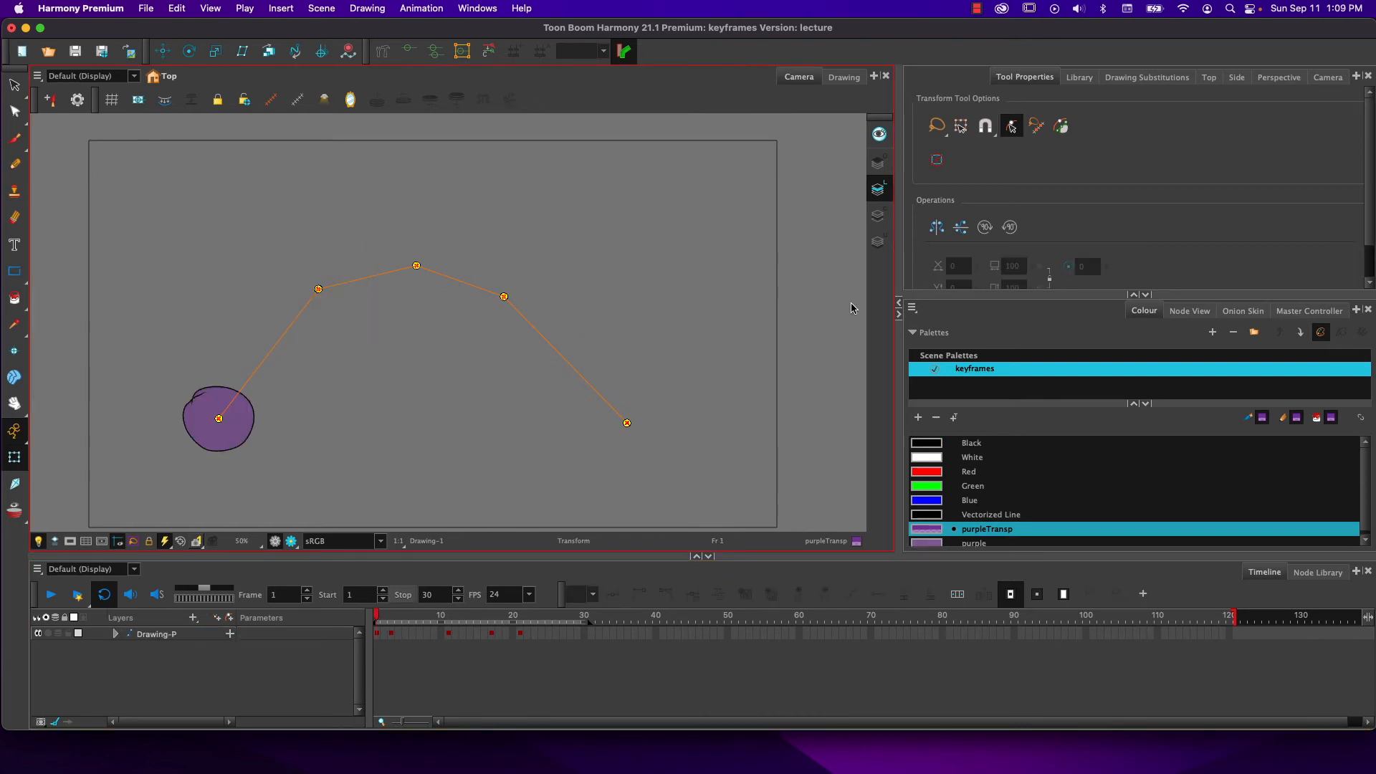
Delete every Drawing-P keyframe after frame 1, including the one on frame 3, and return to frame 1
left_click_drag(543, 633, 398, 632)
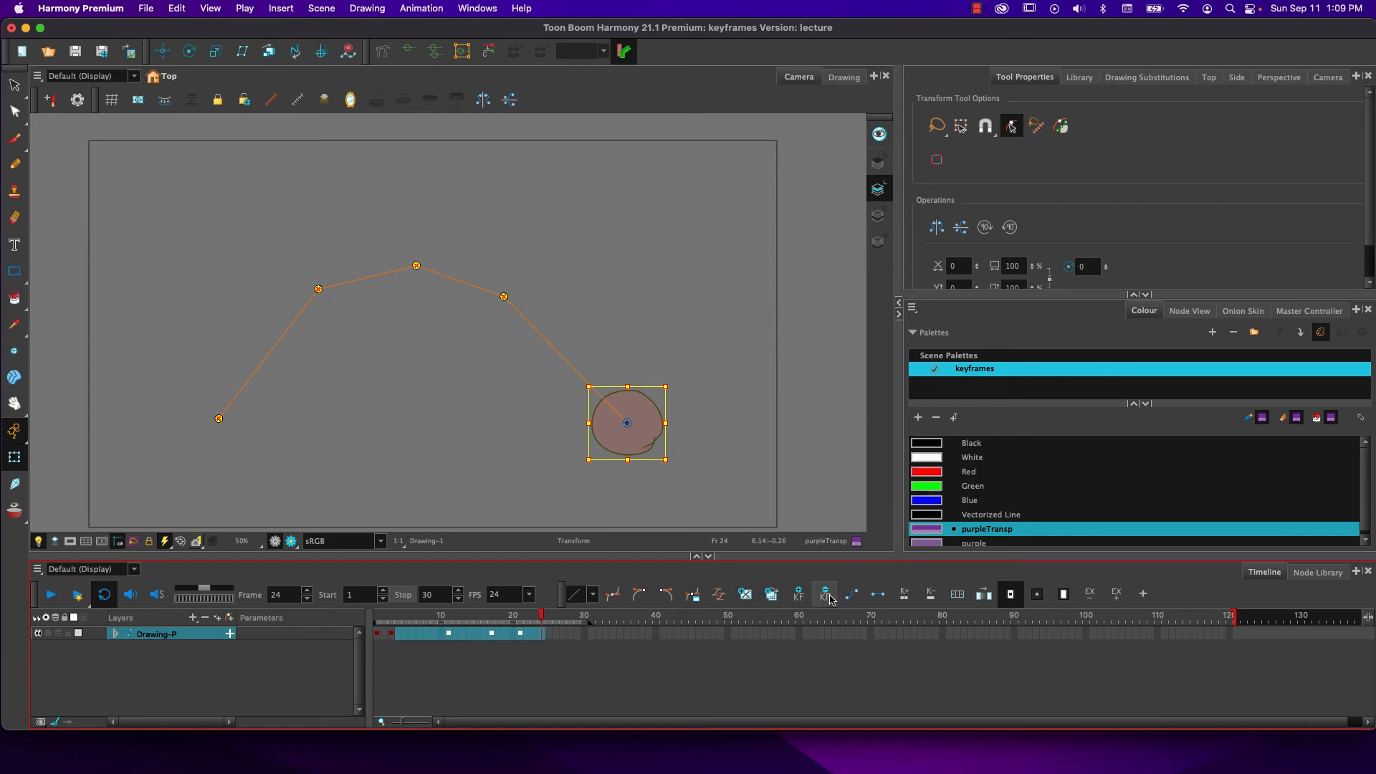
left_click(781, 595)
left_click(391, 634)
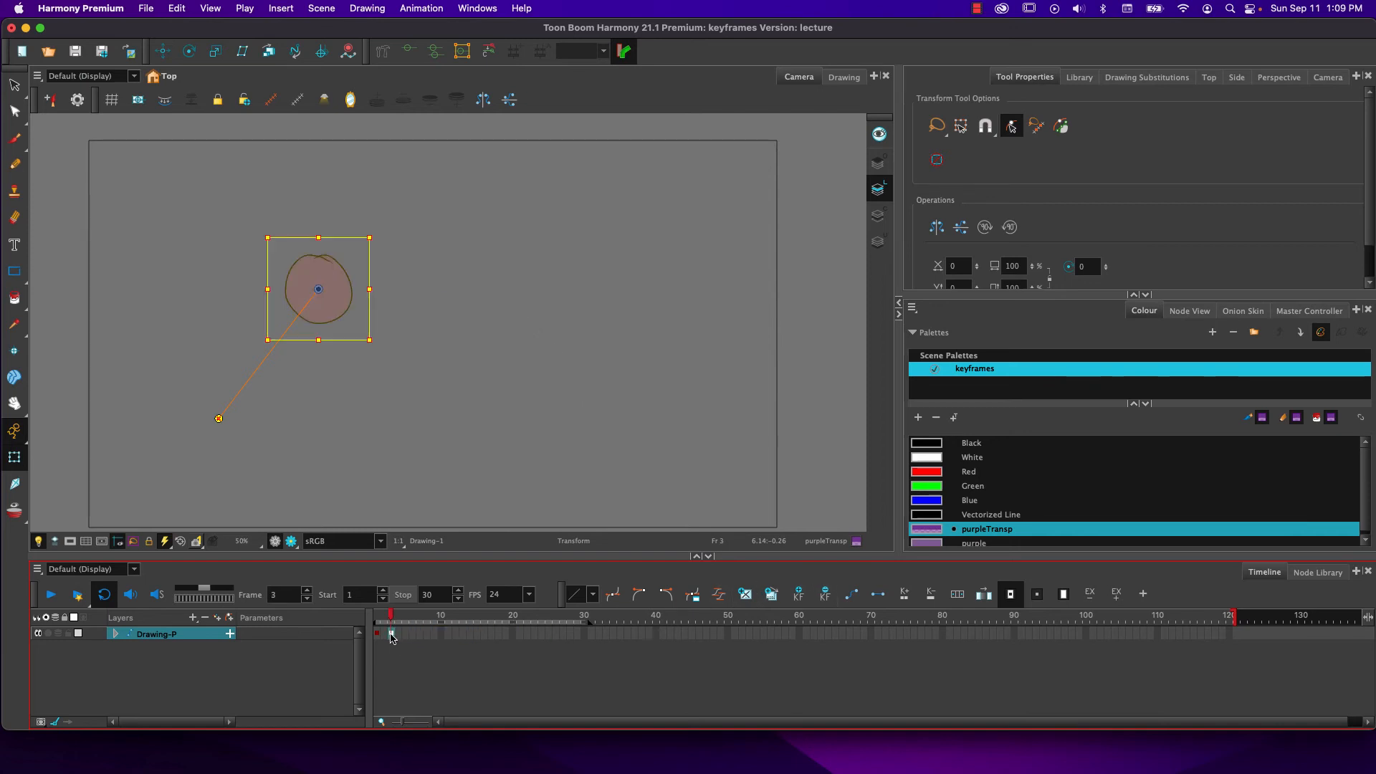
left_click(825, 595)
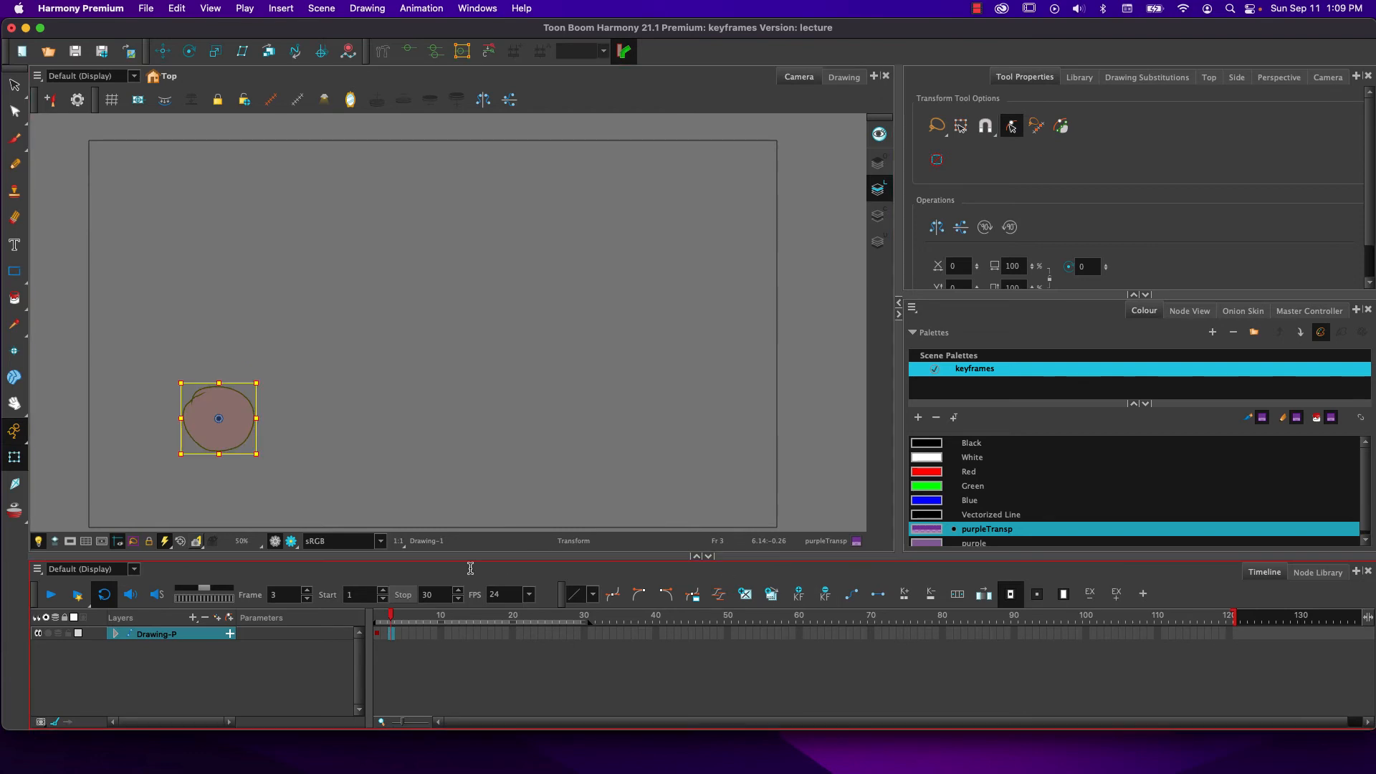
left_click(377, 634)
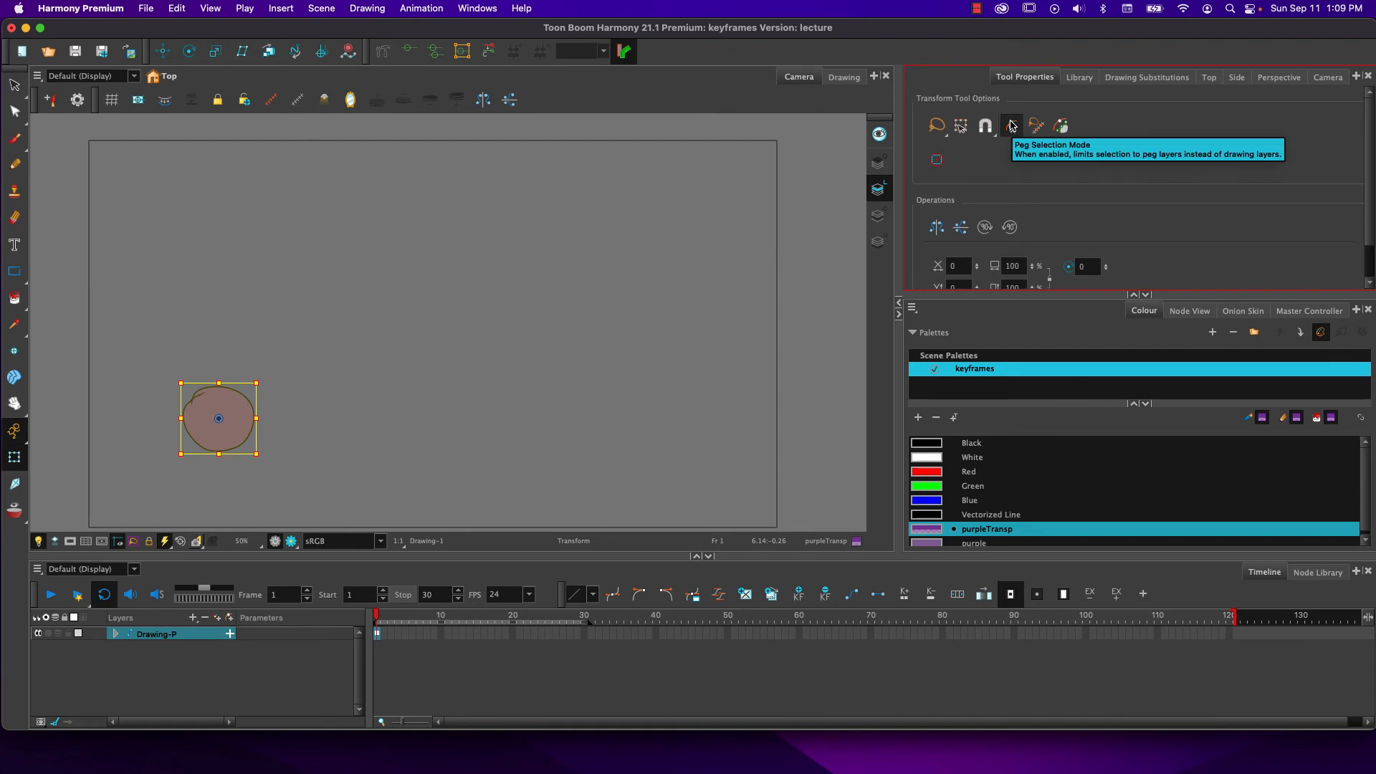
Try squashing the circle vertically on frame 3 with Peg Selection Mode active, and undo the change
left_click(1011, 126)
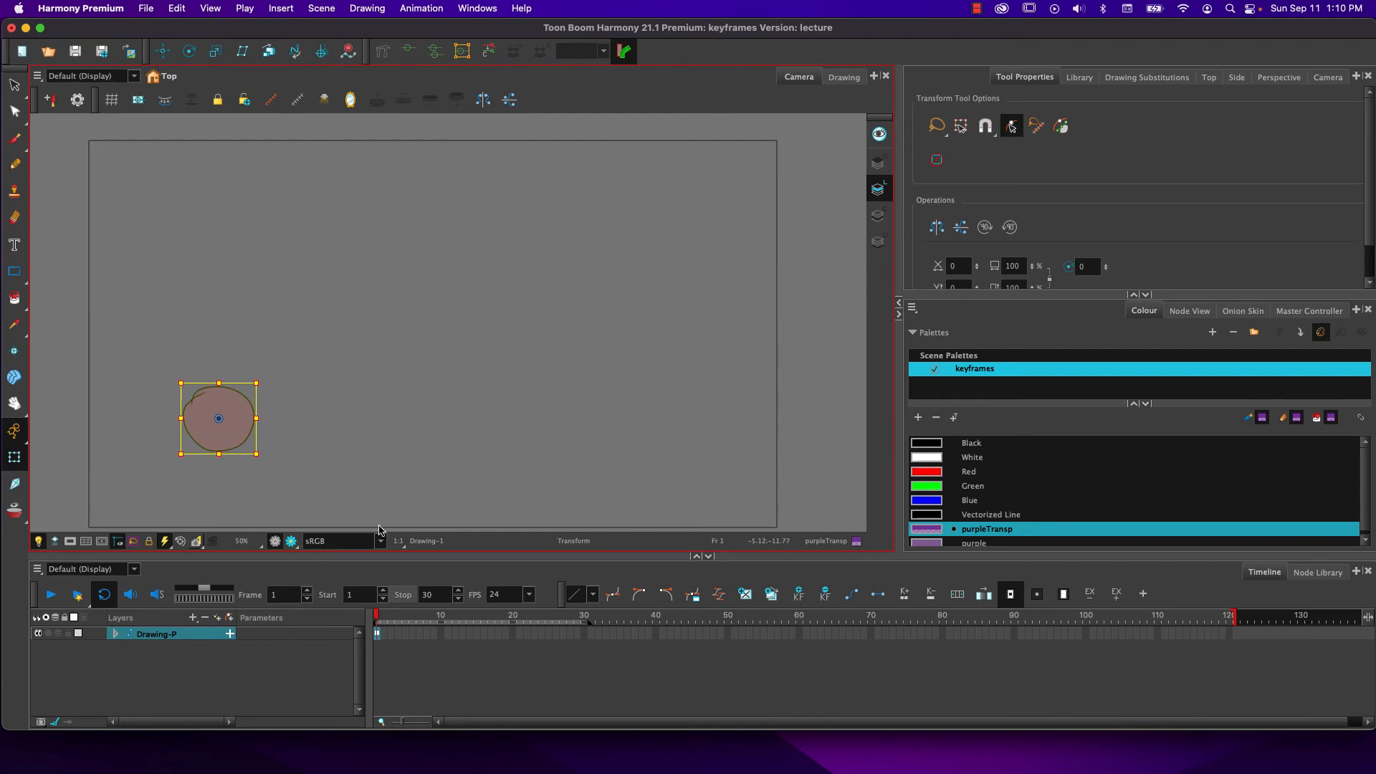
left_click(390, 634)
left_click_drag(218, 383, 216, 397)
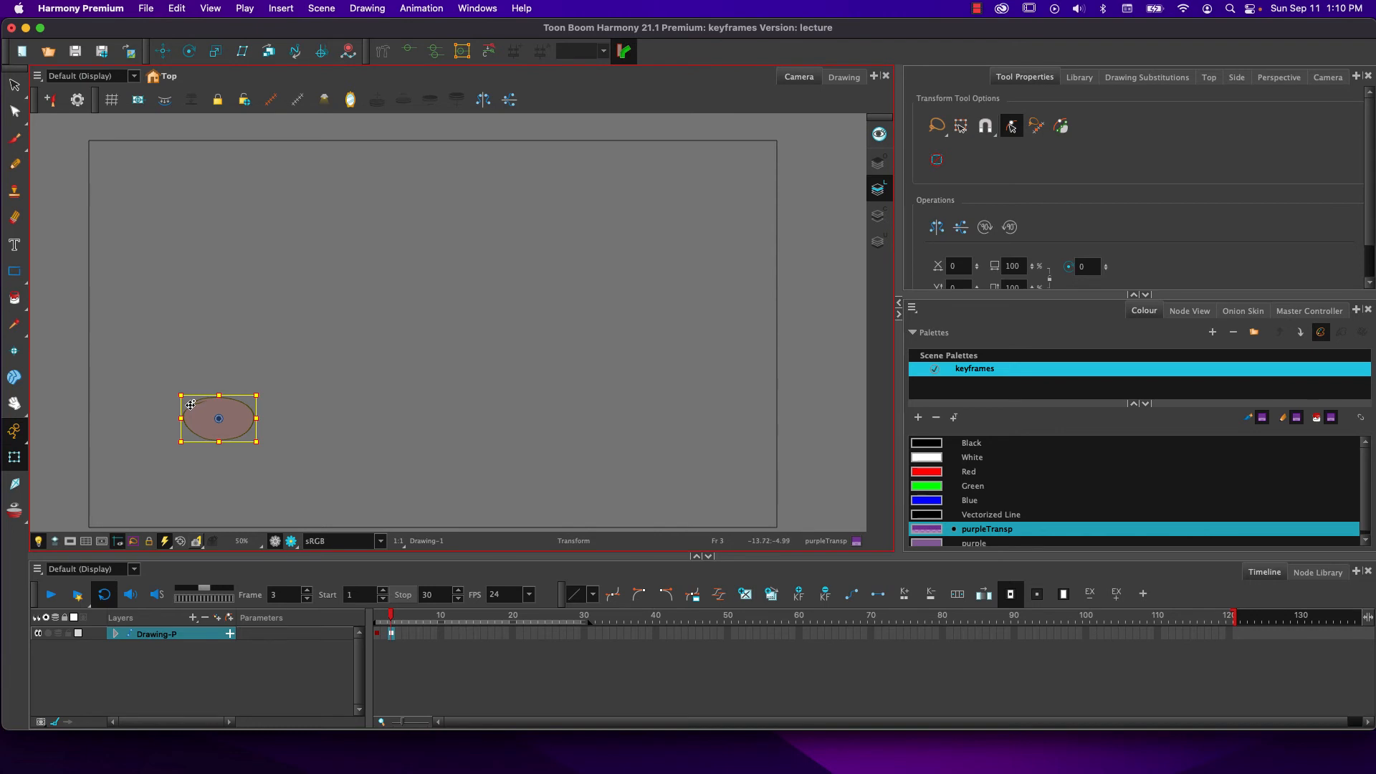
key("super+z")
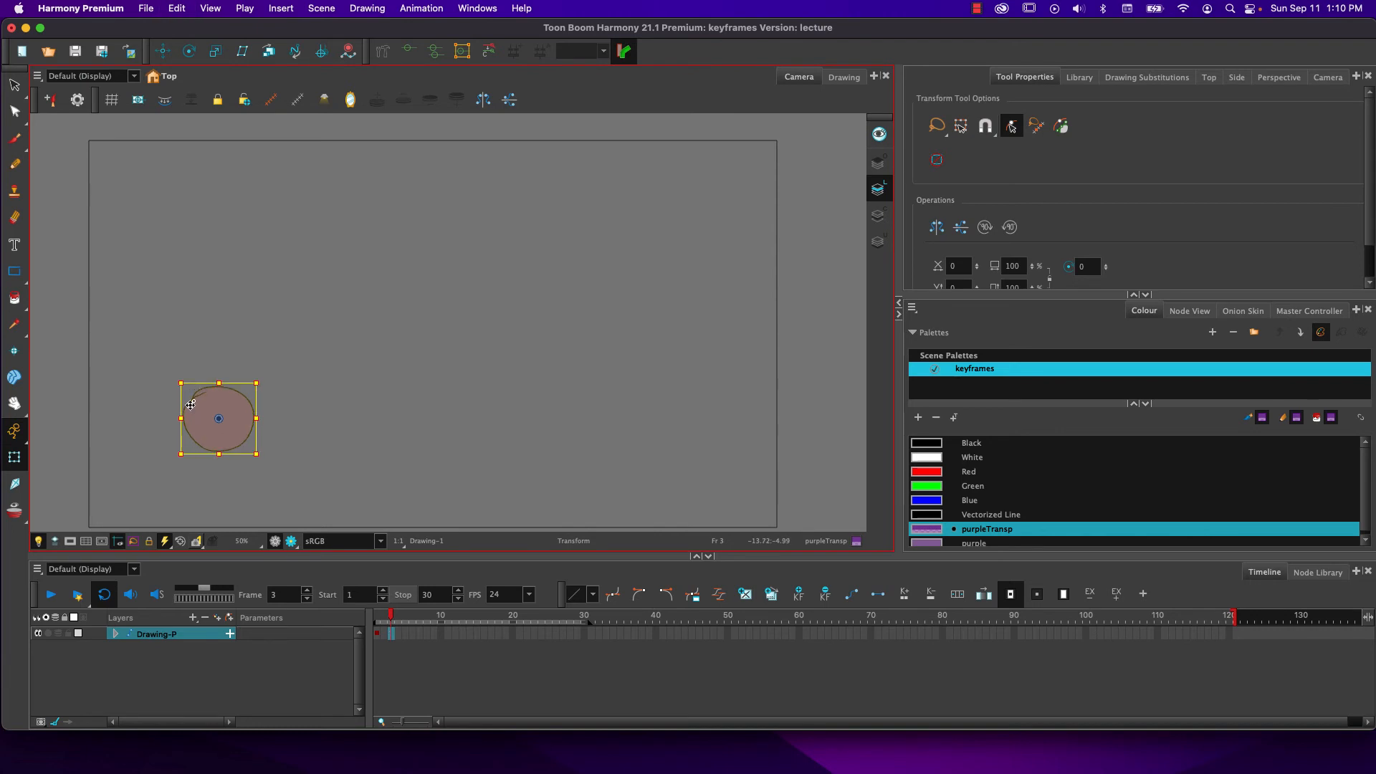
Add a new vector drawing layer named ground
left_click(172, 675)
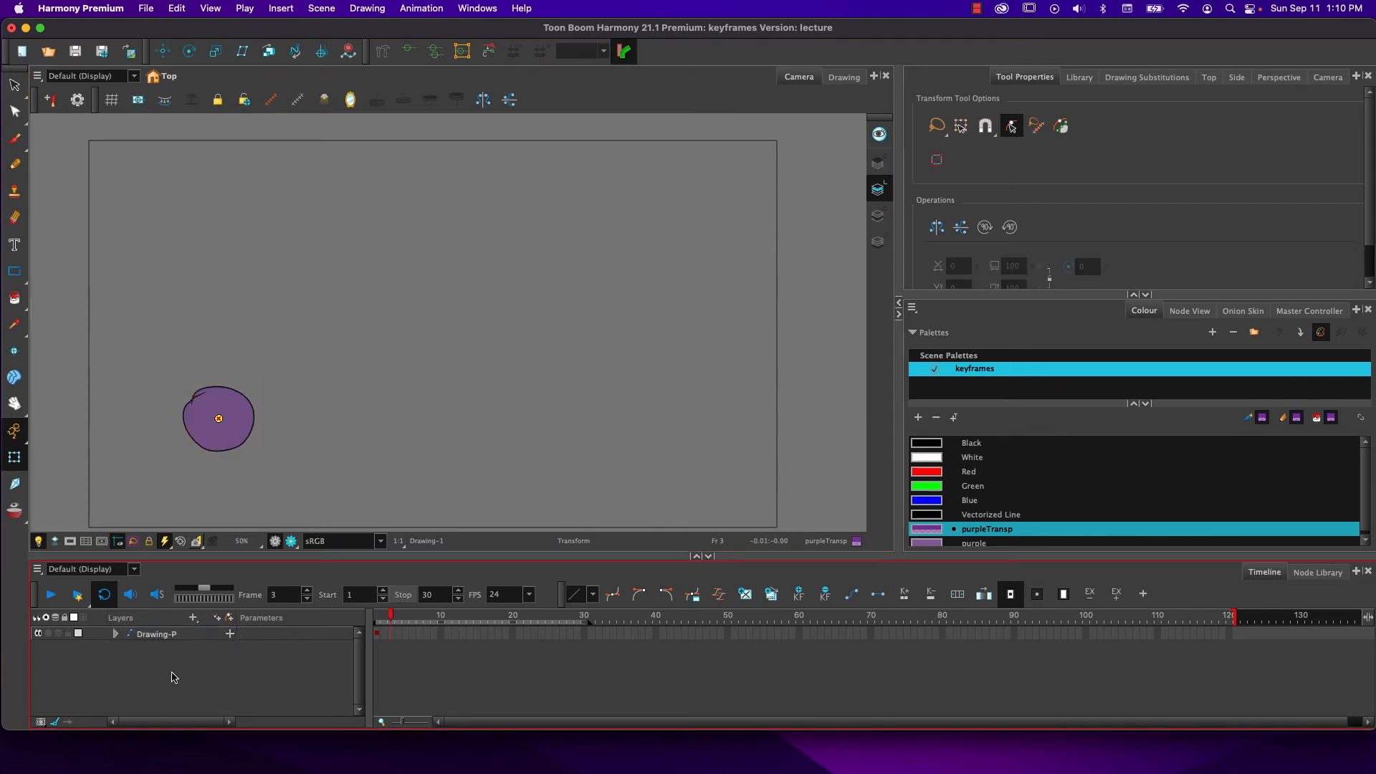
left_click(217, 617)
type("g")
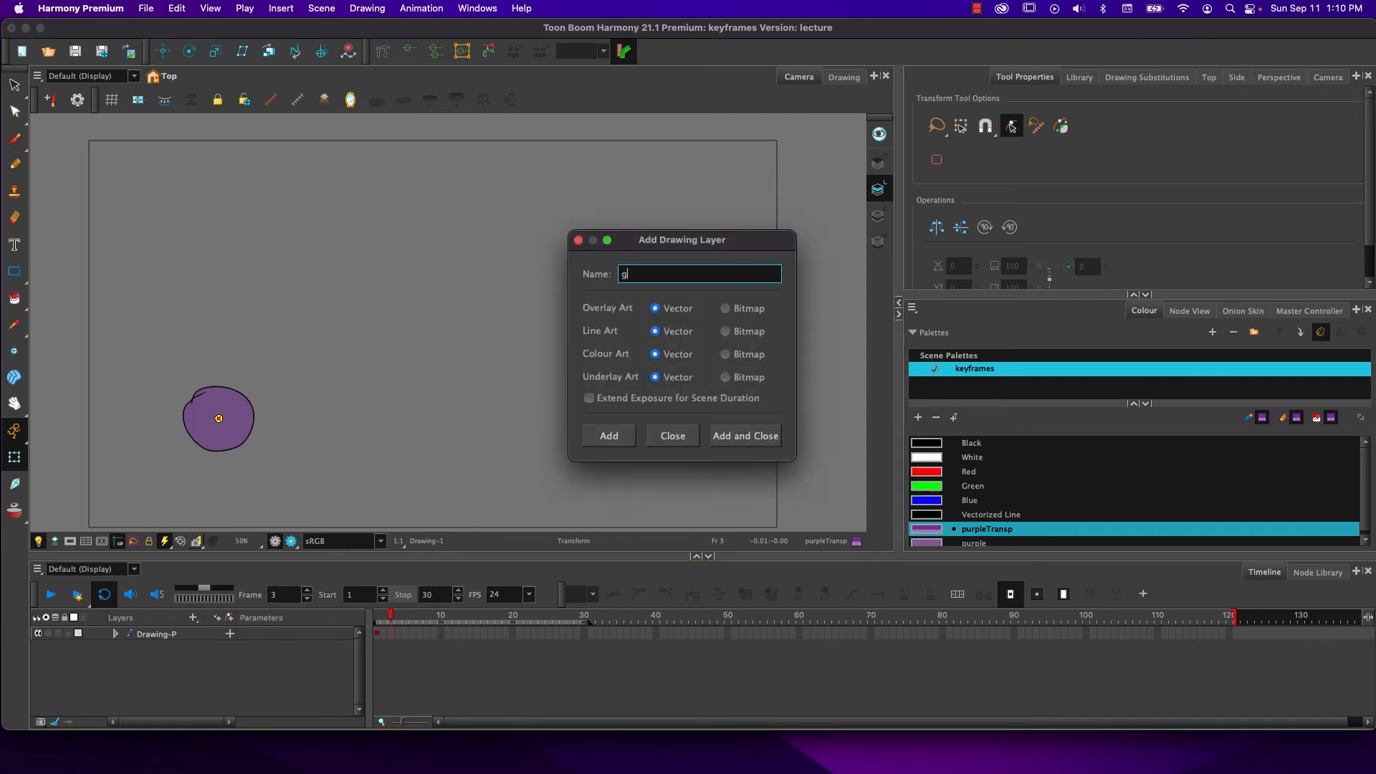
type("round")
key("Return")
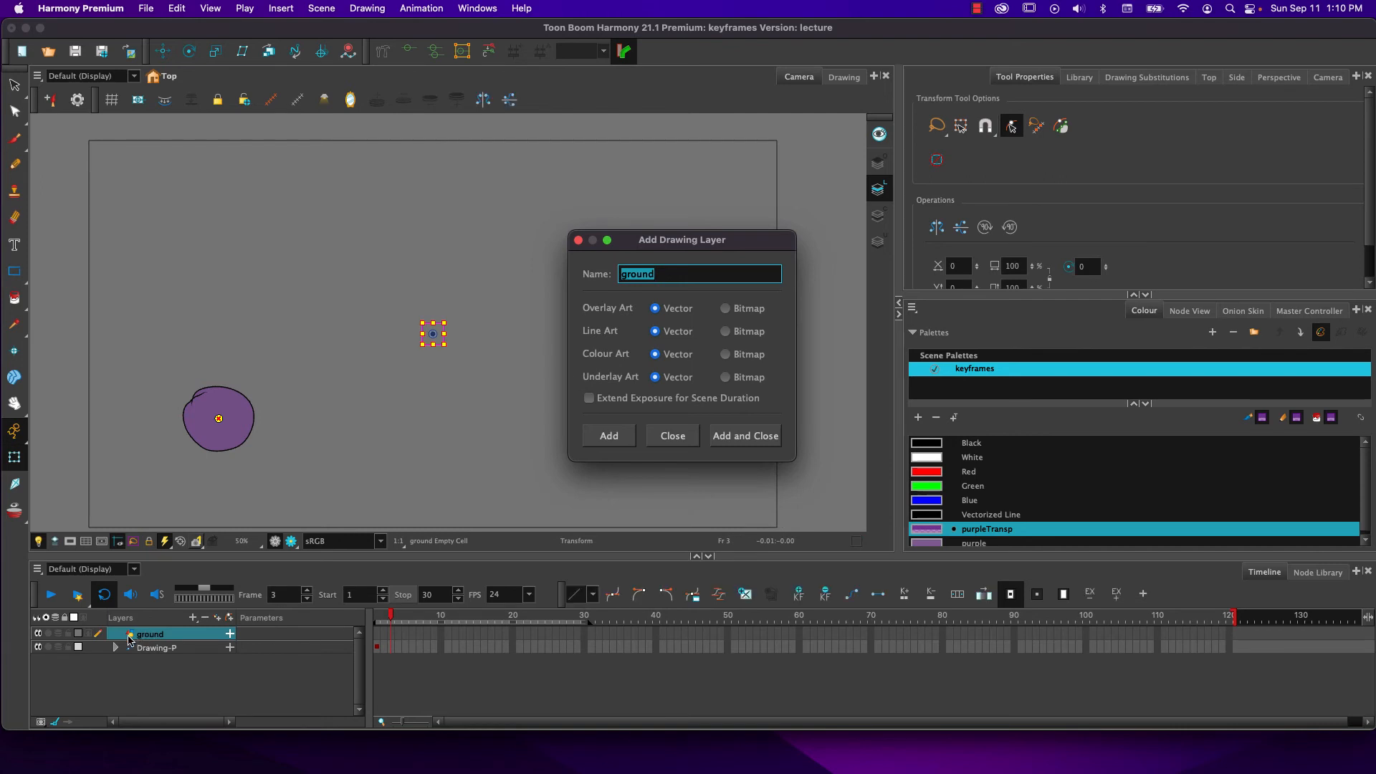
left_click(578, 241)
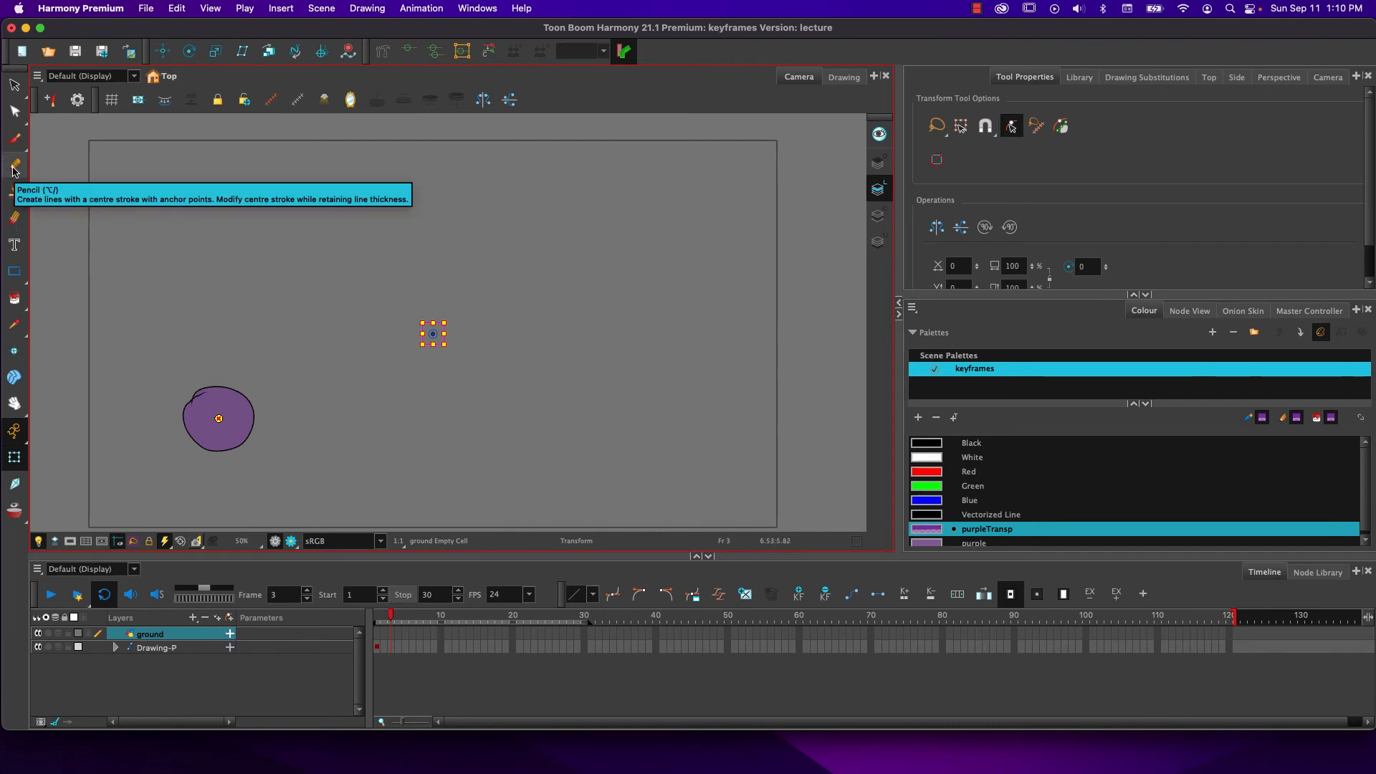
Draw a black, nearly horizontal line just beneath the circle on the ground layer with the Line tool, spanning most of the camera frame
left_click(14, 271)
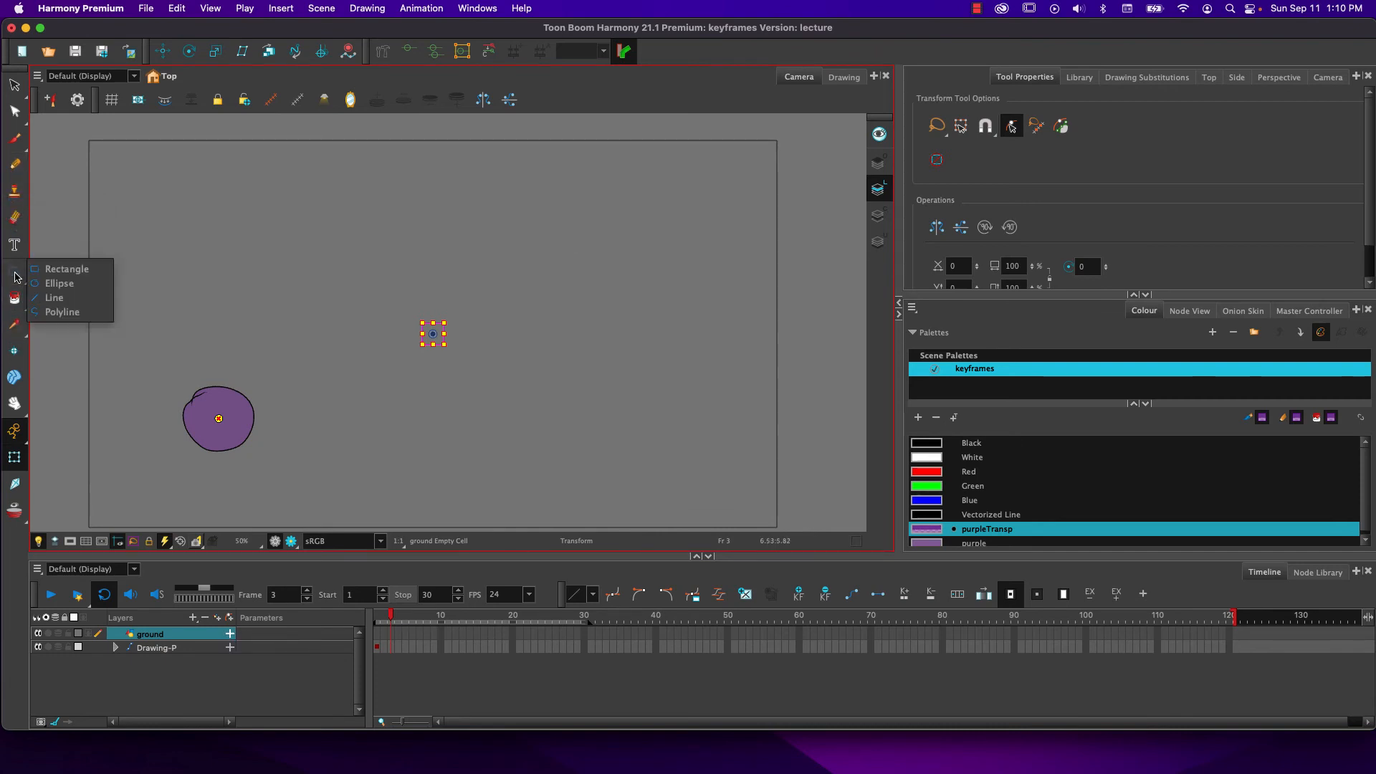
left_click(43, 298)
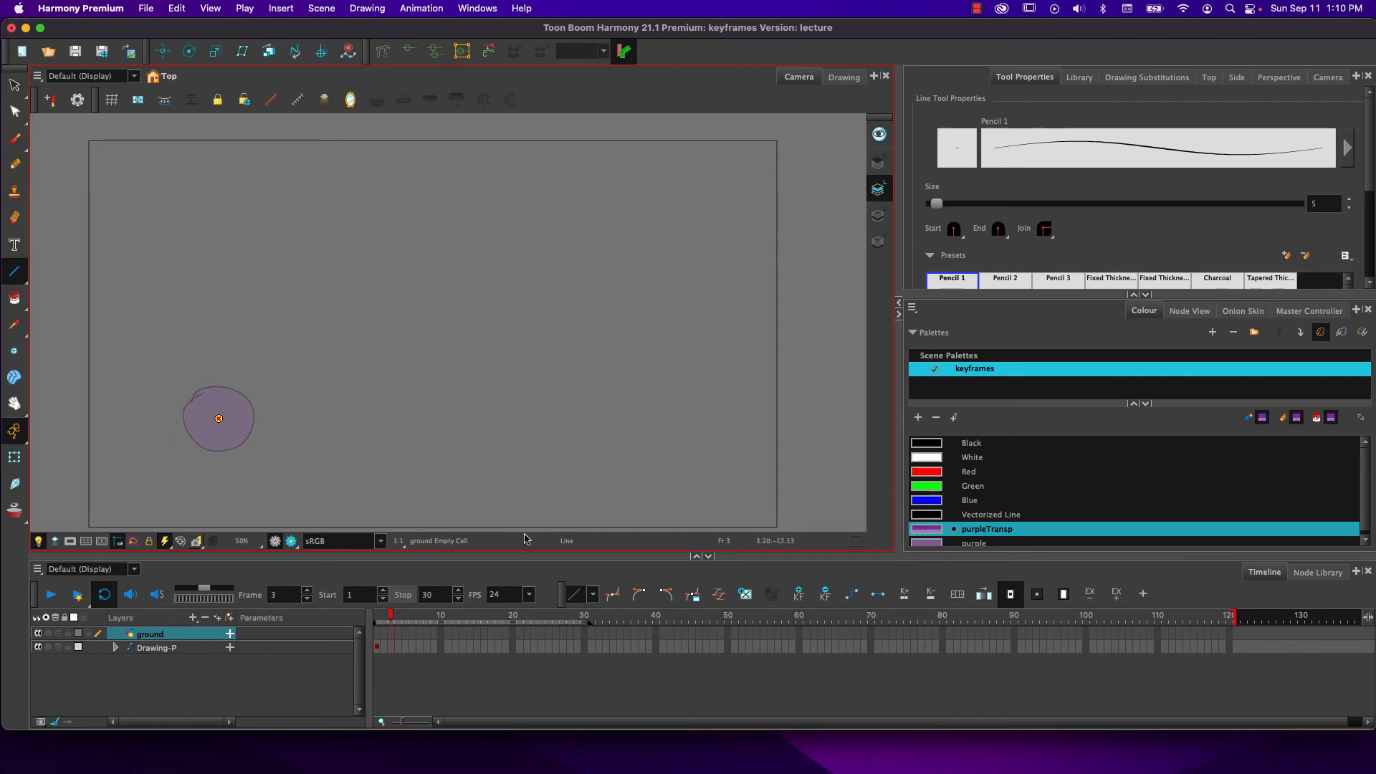
left_click(927, 450)
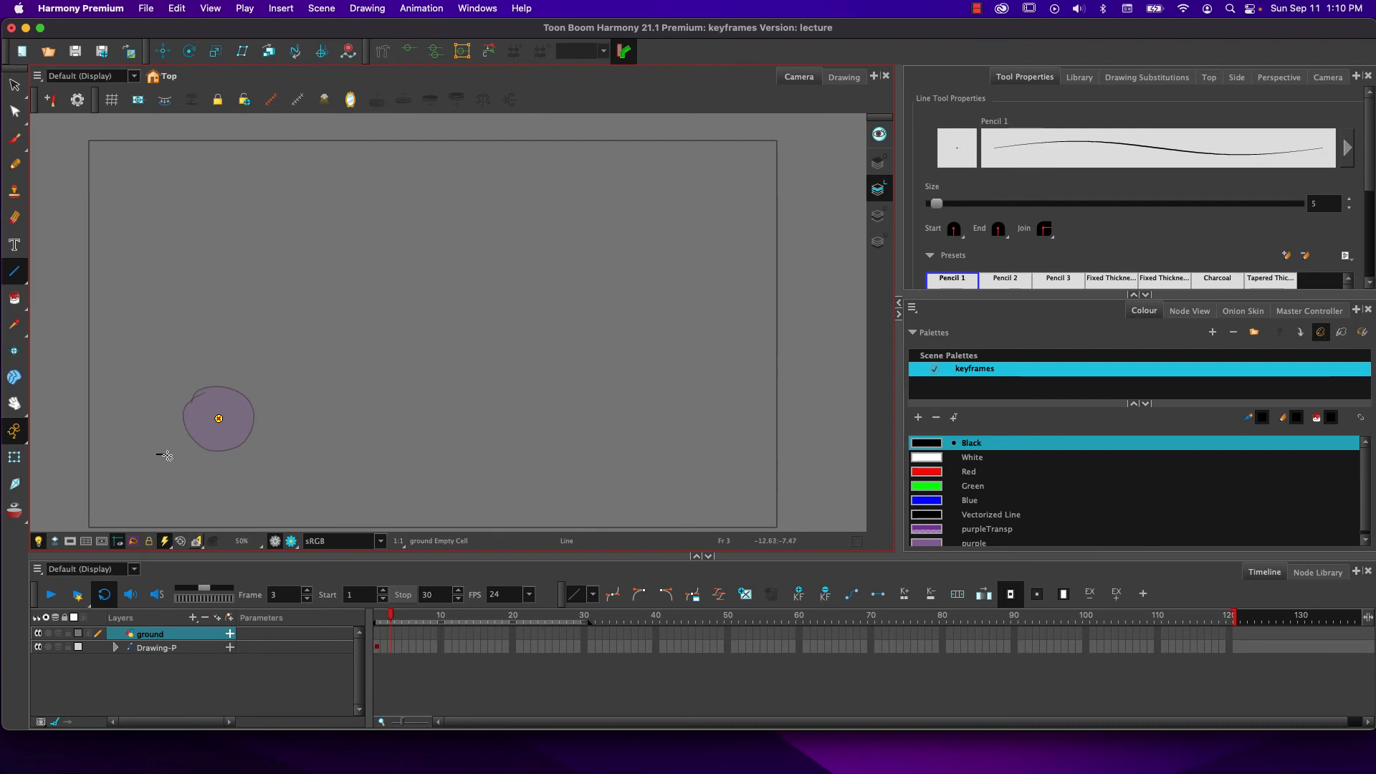
left_click_drag(157, 454, 765, 465)
left_click_drag(771, 452, 769, 449)
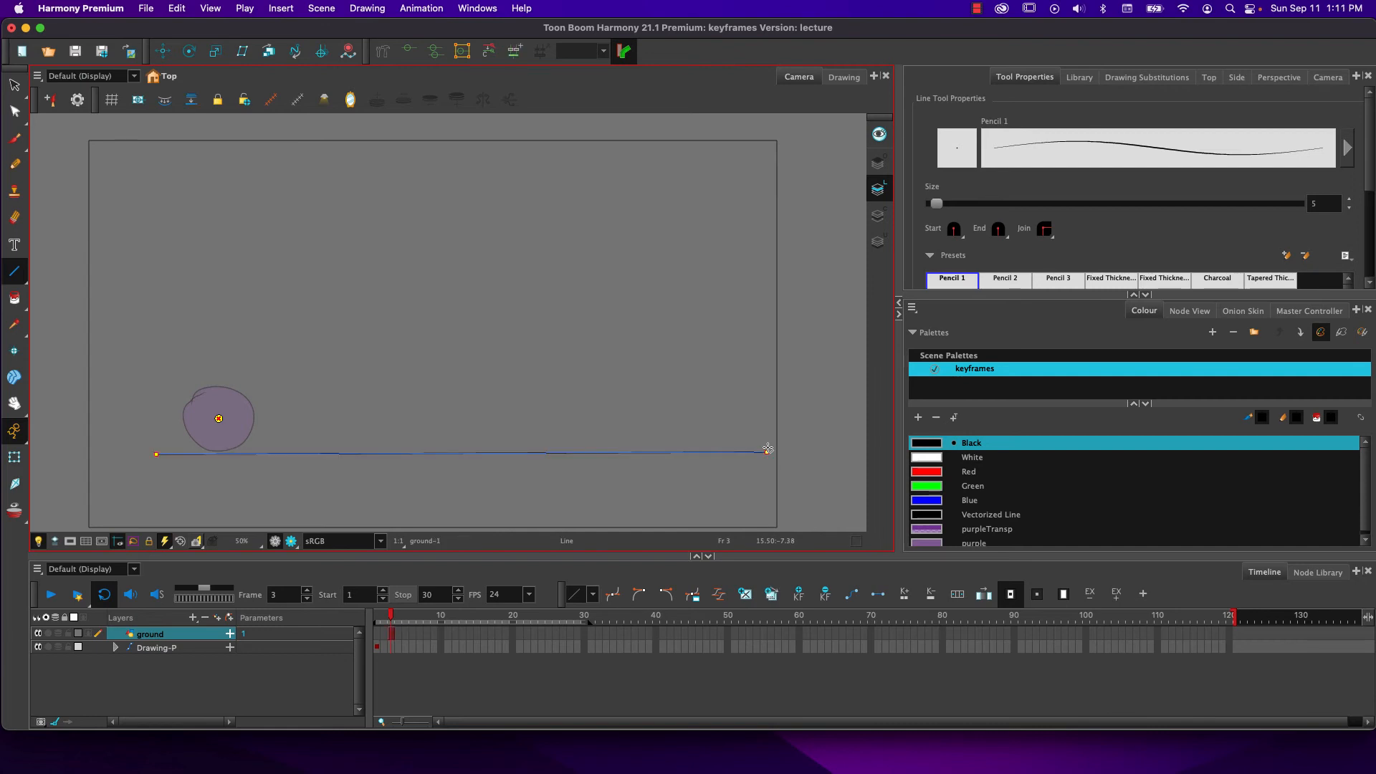
Extend the exposure of the ground drawing so it covers frames 1 through 120
left_click(385, 628)
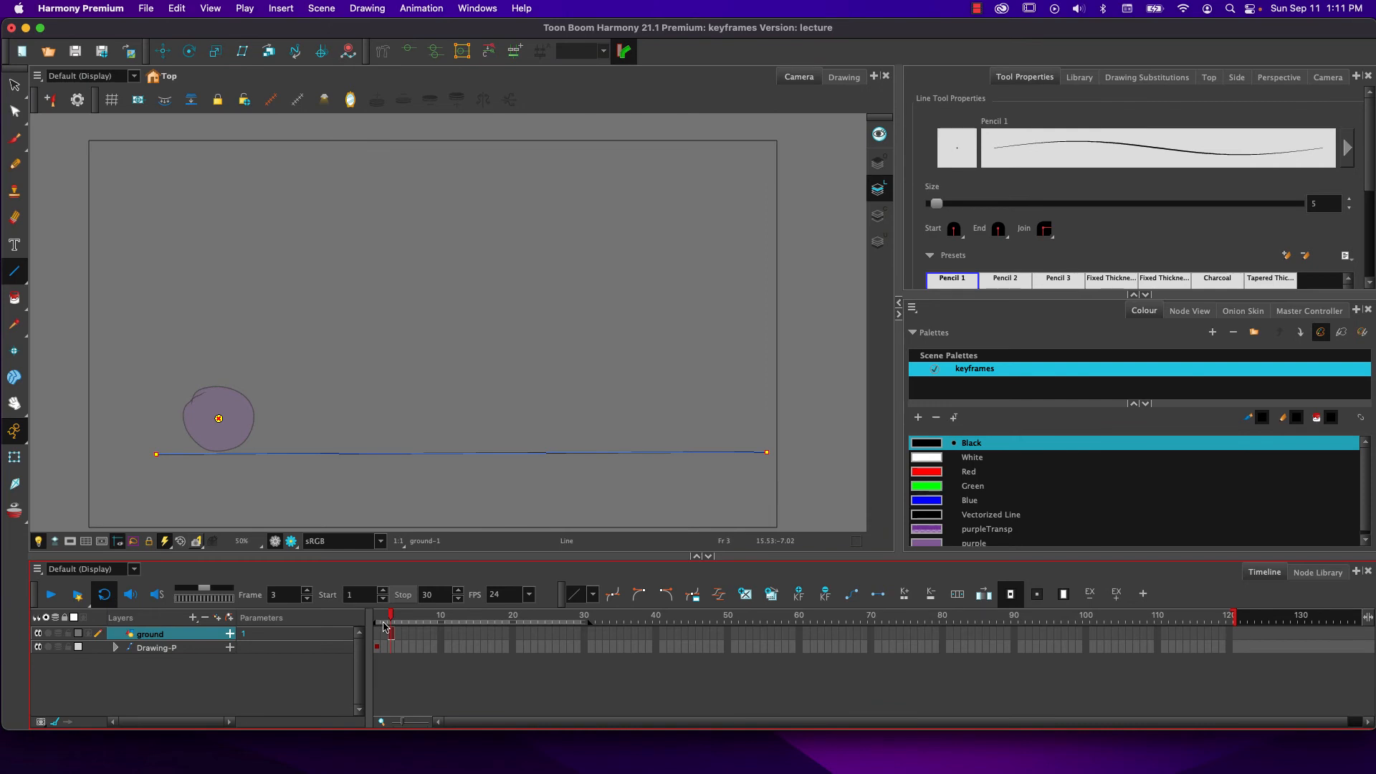
left_click_drag(392, 634, 377, 629)
left_click(1227, 634)
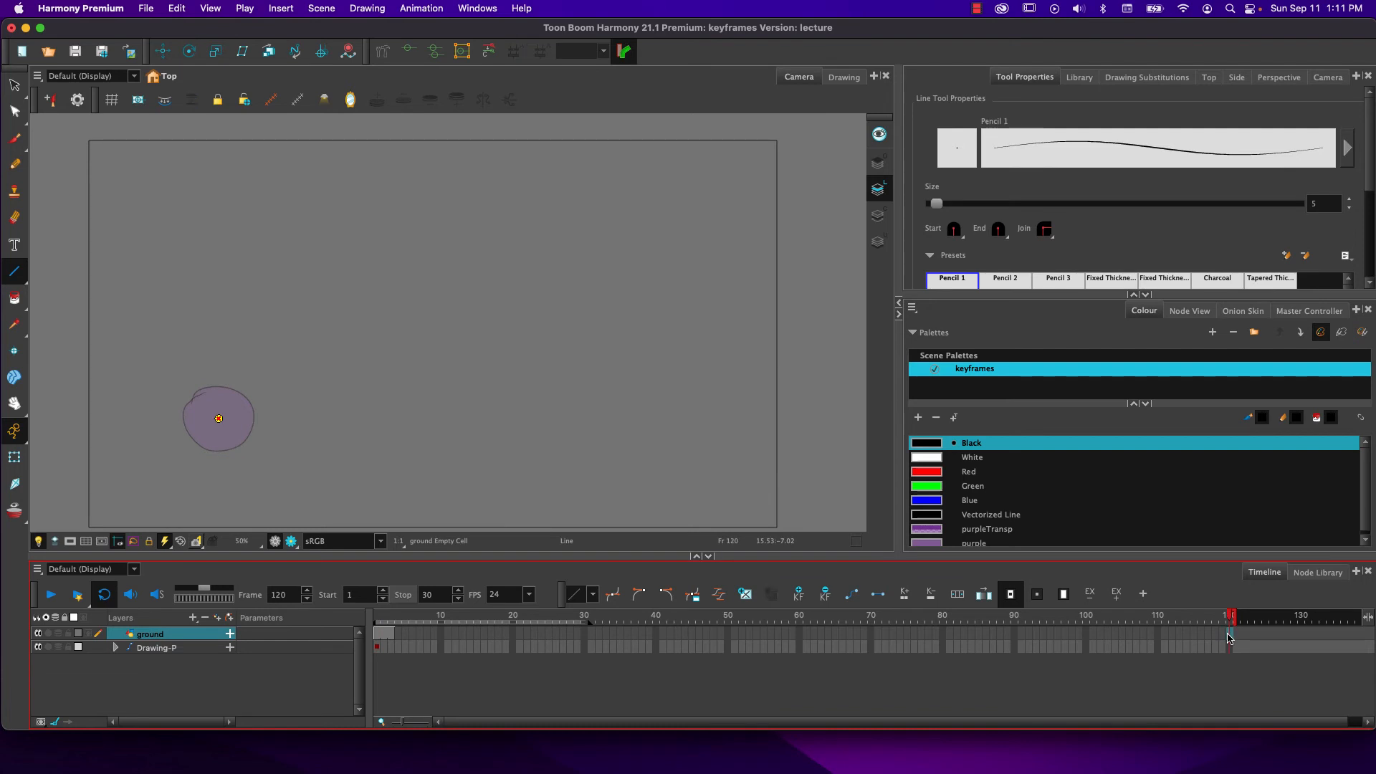
key("F5")
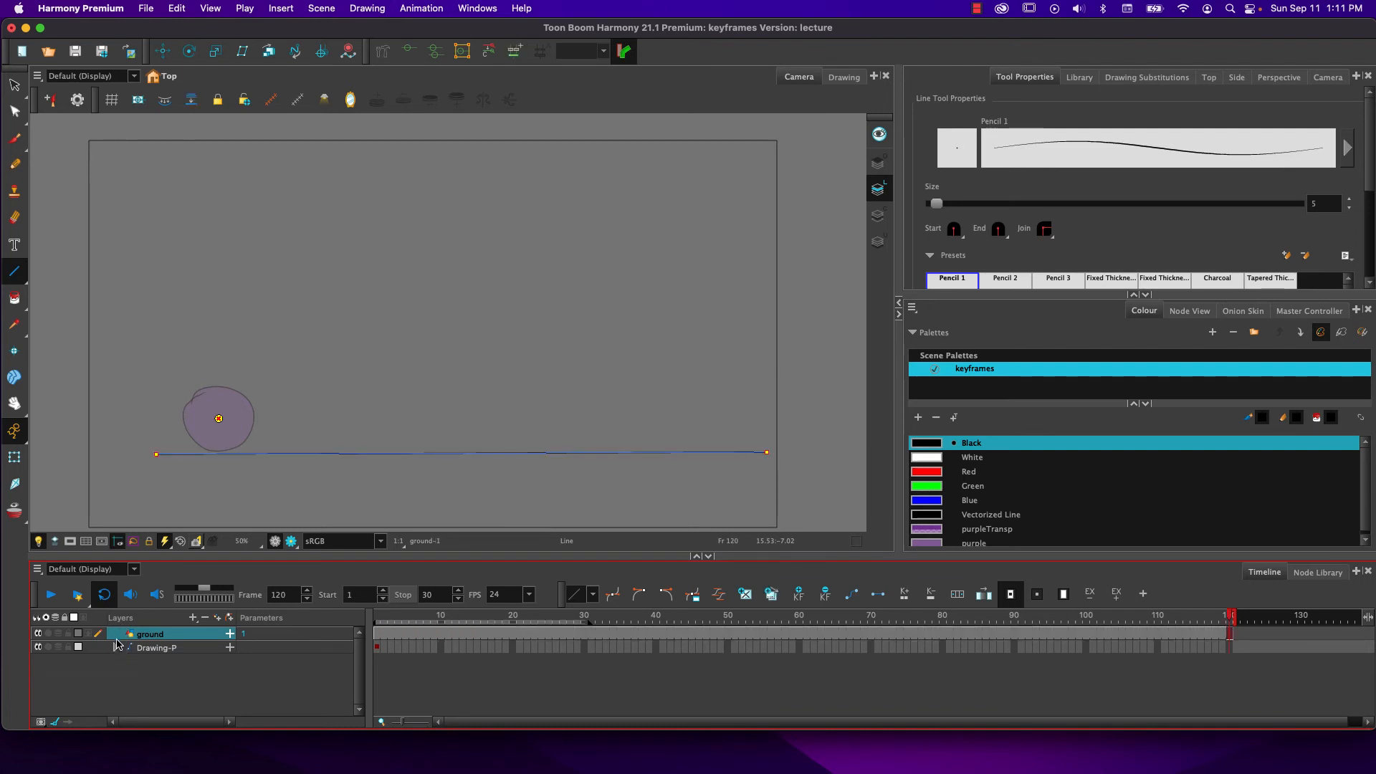
Move the ground layer below Drawing-P, lock it, and test selecting the line with the Transform tool
left_click_drag(114, 637, 113, 673)
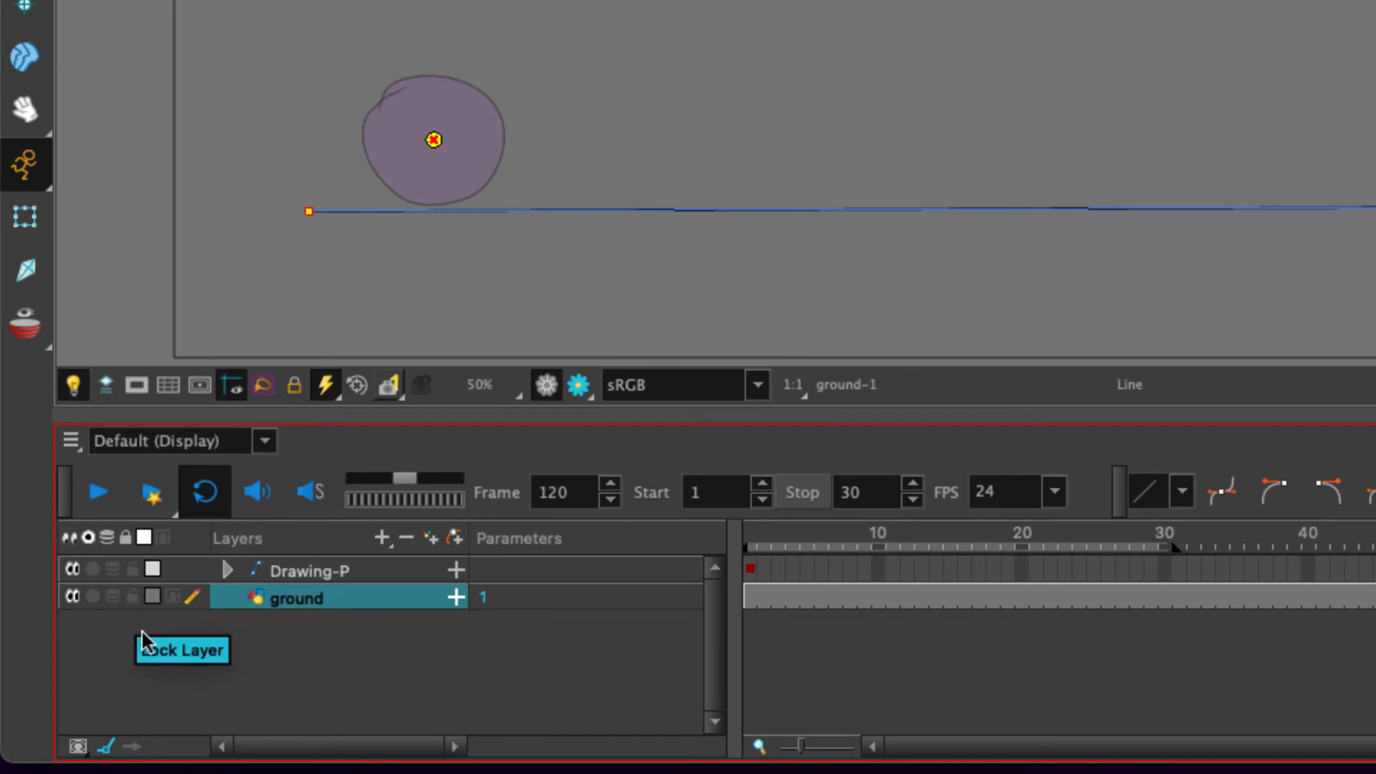
left_click(133, 599)
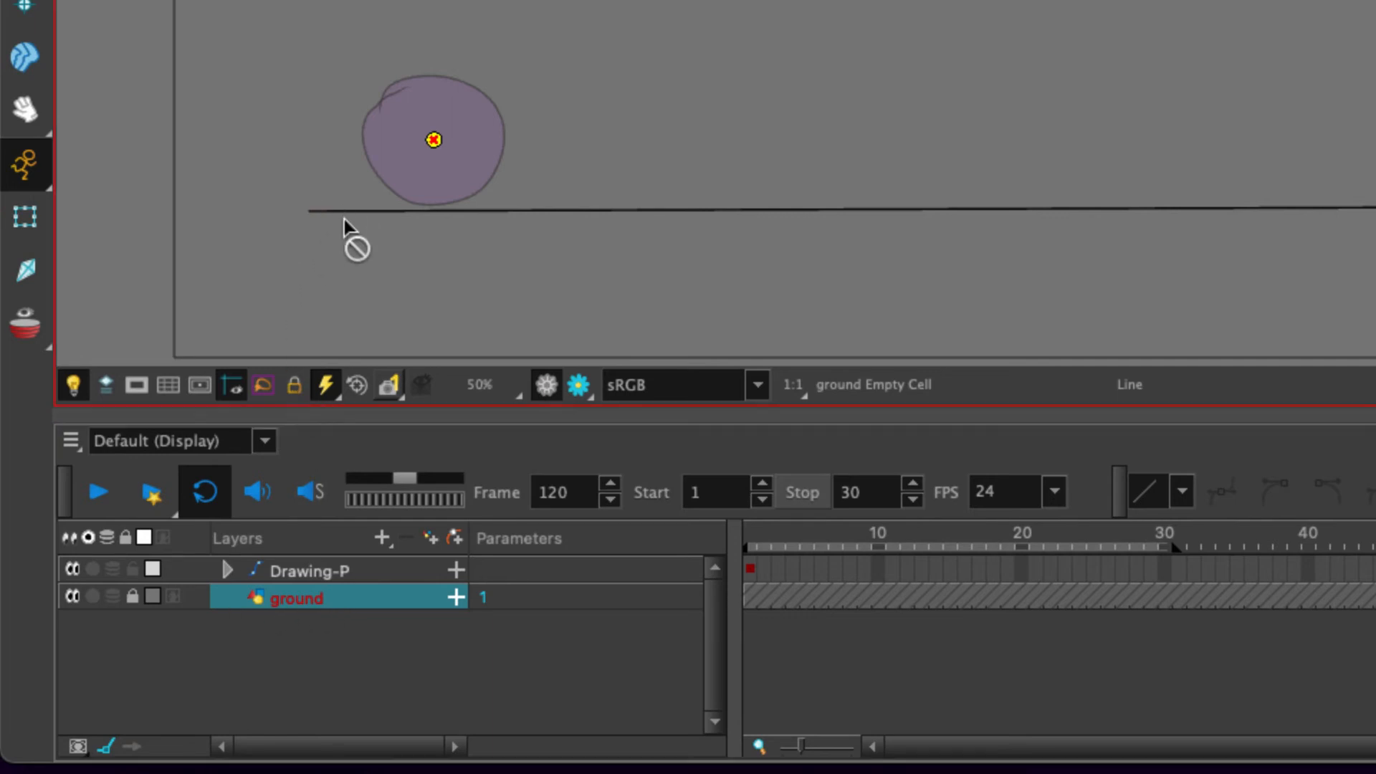
left_click(24, 217)
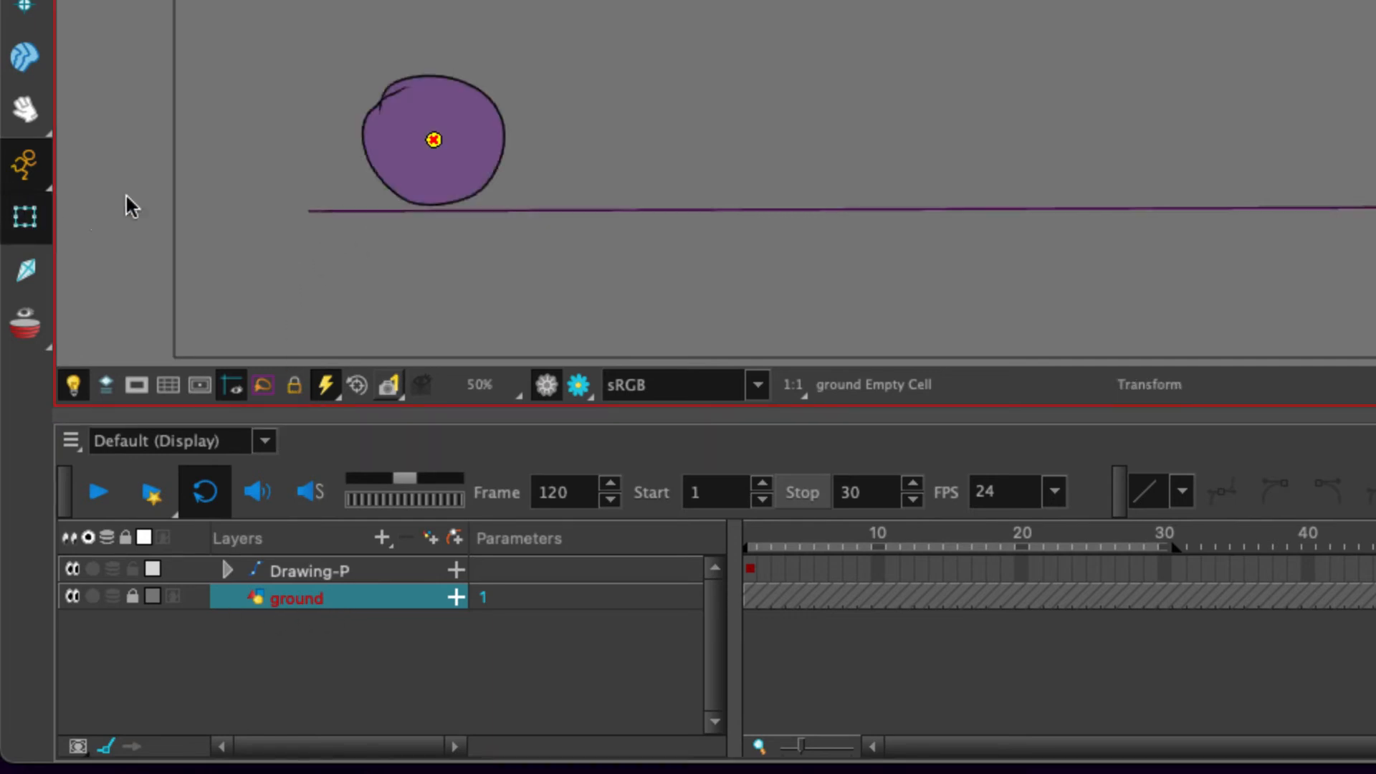
left_click(334, 211)
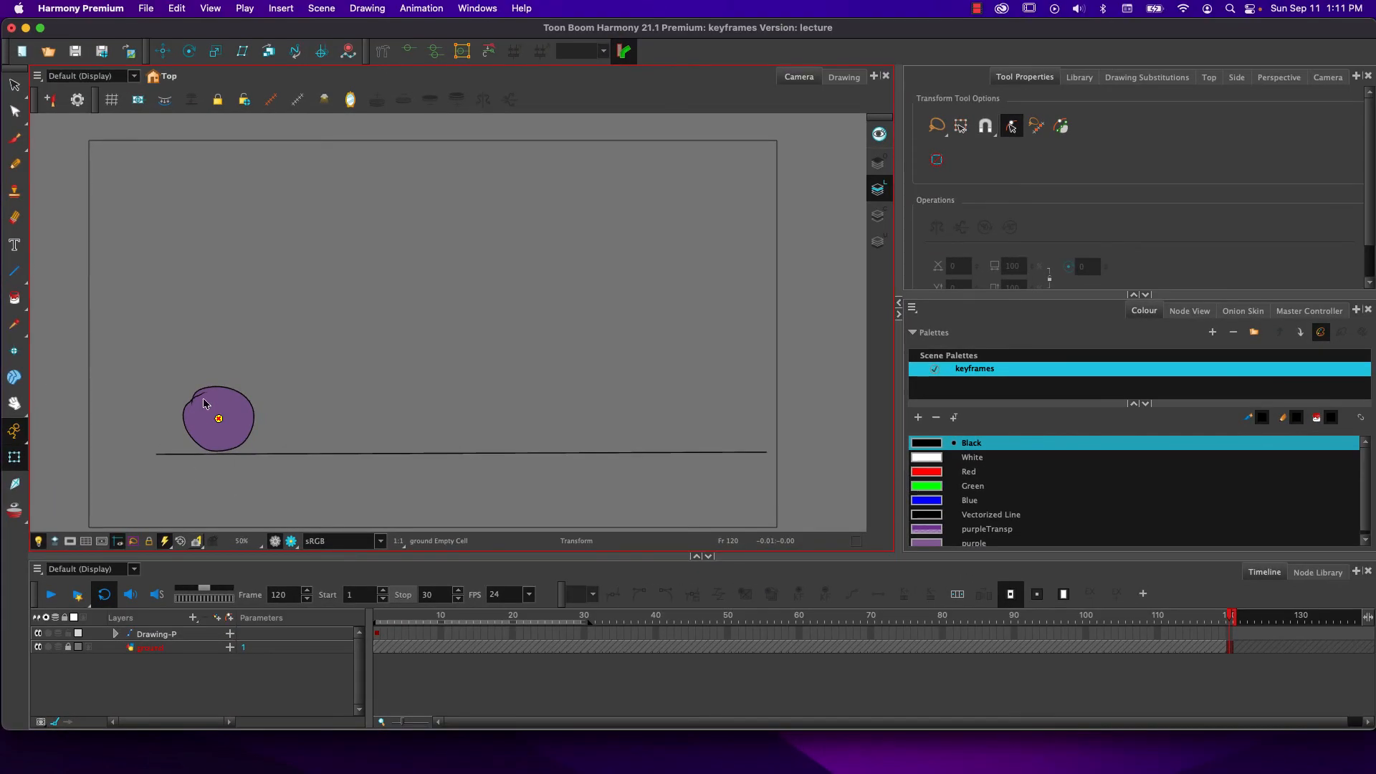
left_click(204, 404)
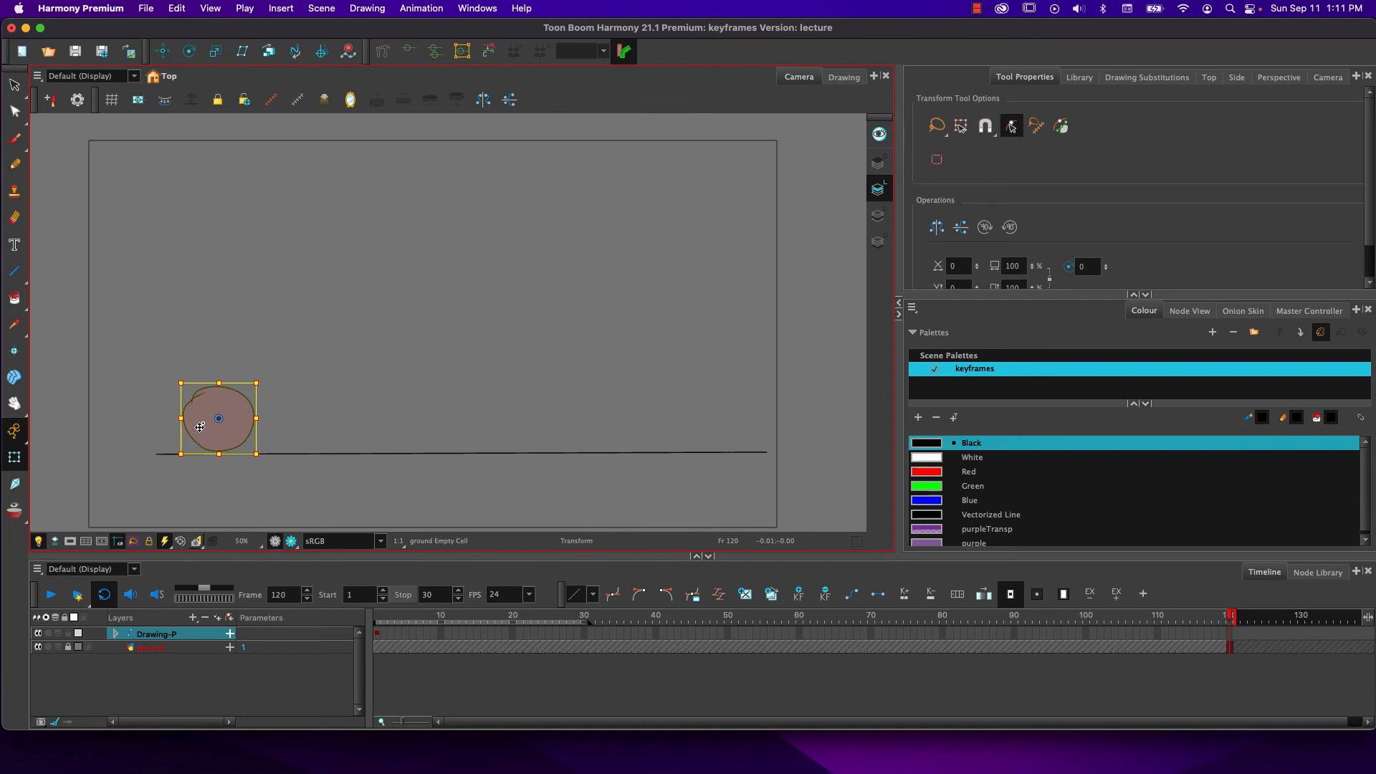
left_click_drag(200, 428, 199, 432)
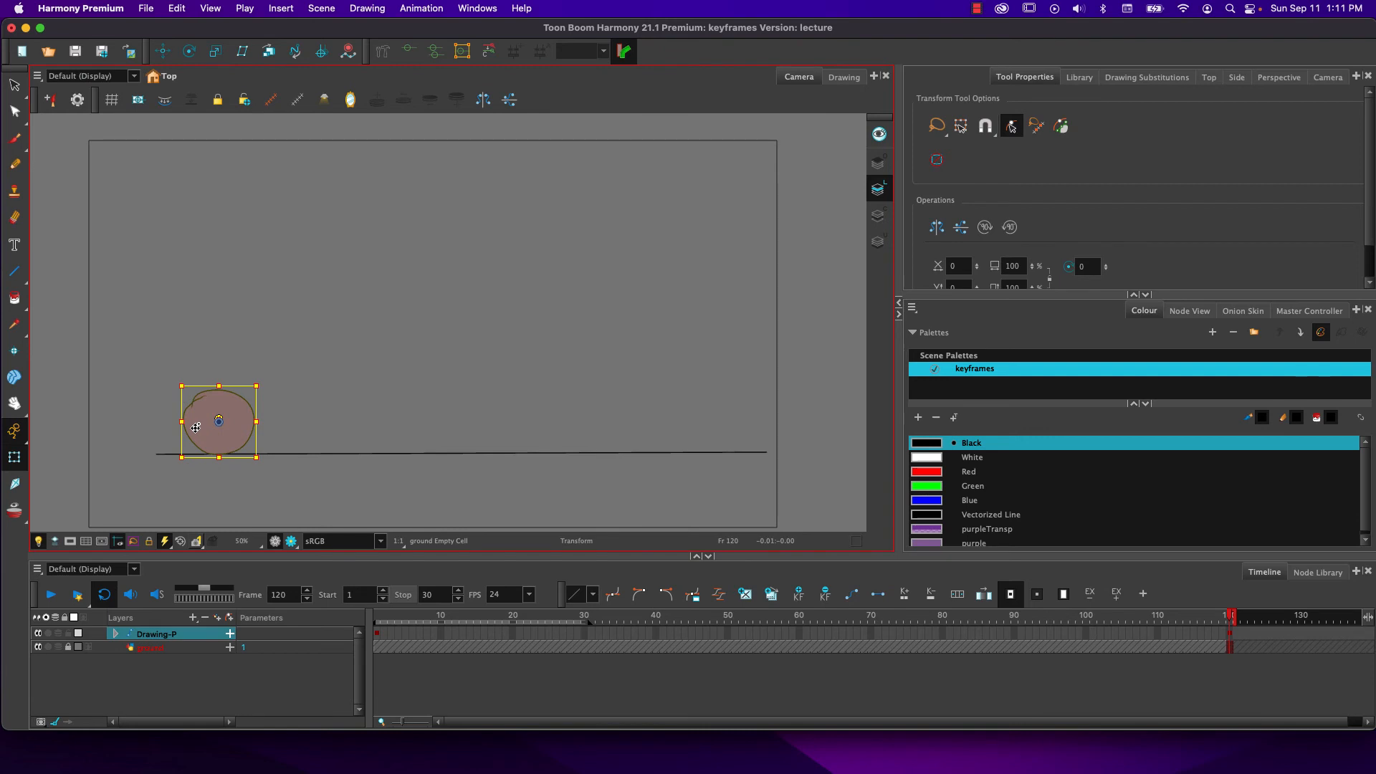
key("super+z")
On frame 1, rest the circle on the left end of the ground line and move its pivot down to its base
left_click(377, 618)
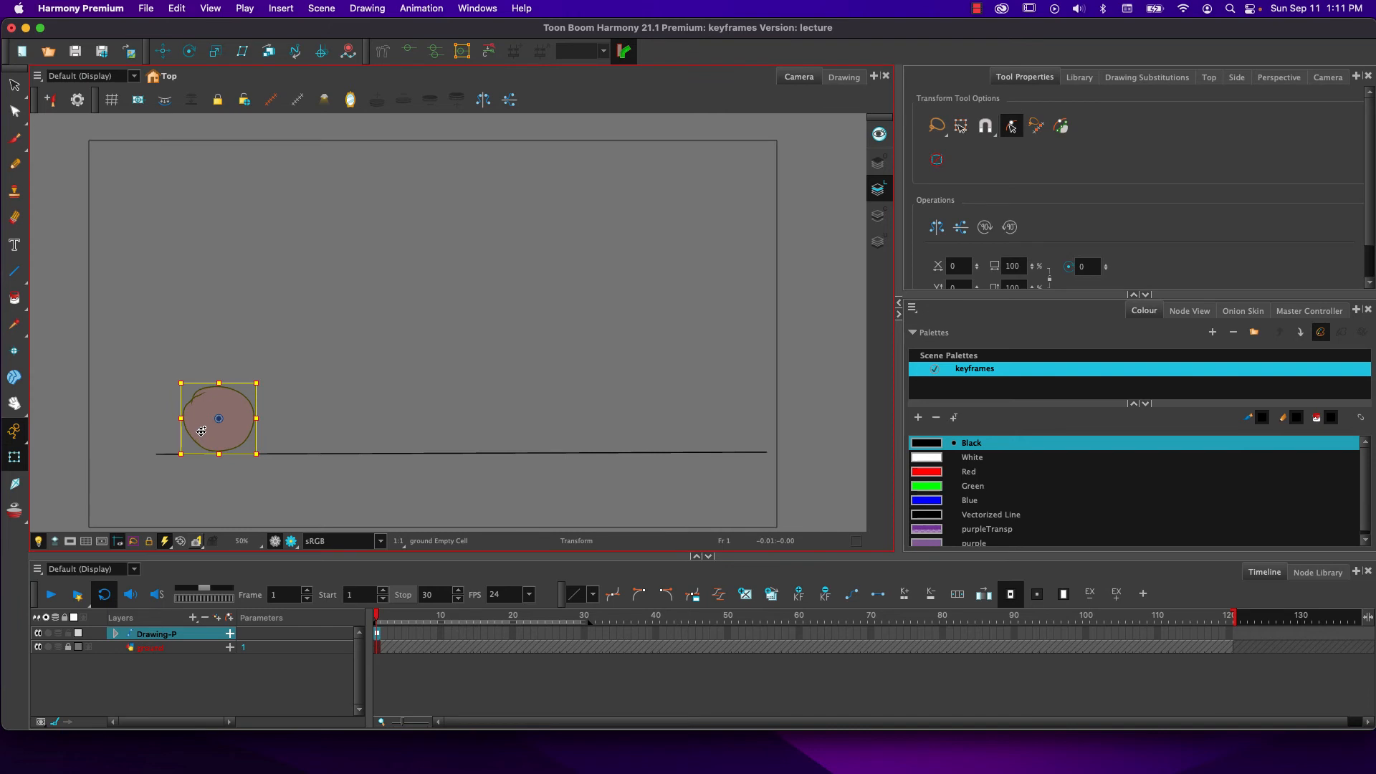
left_click_drag(202, 435, 198, 431)
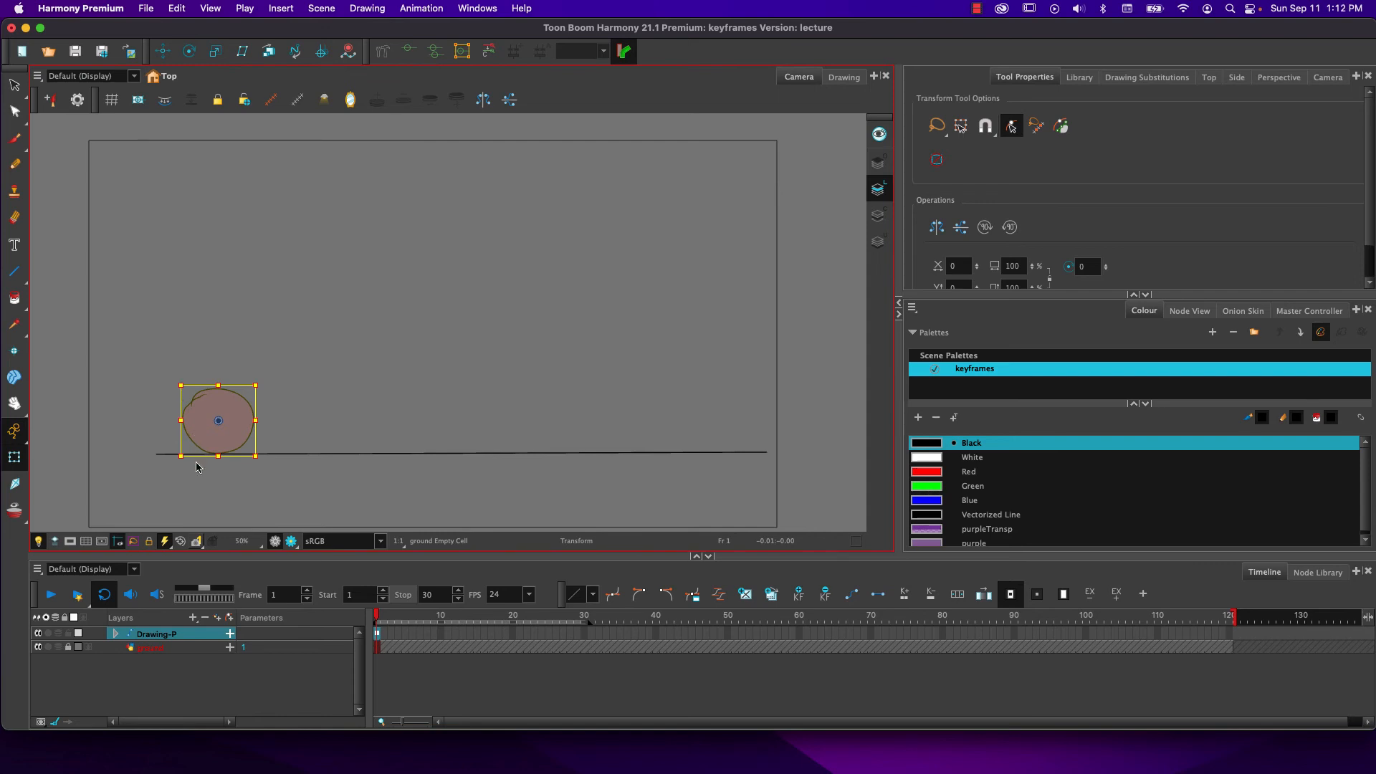
left_click(188, 52)
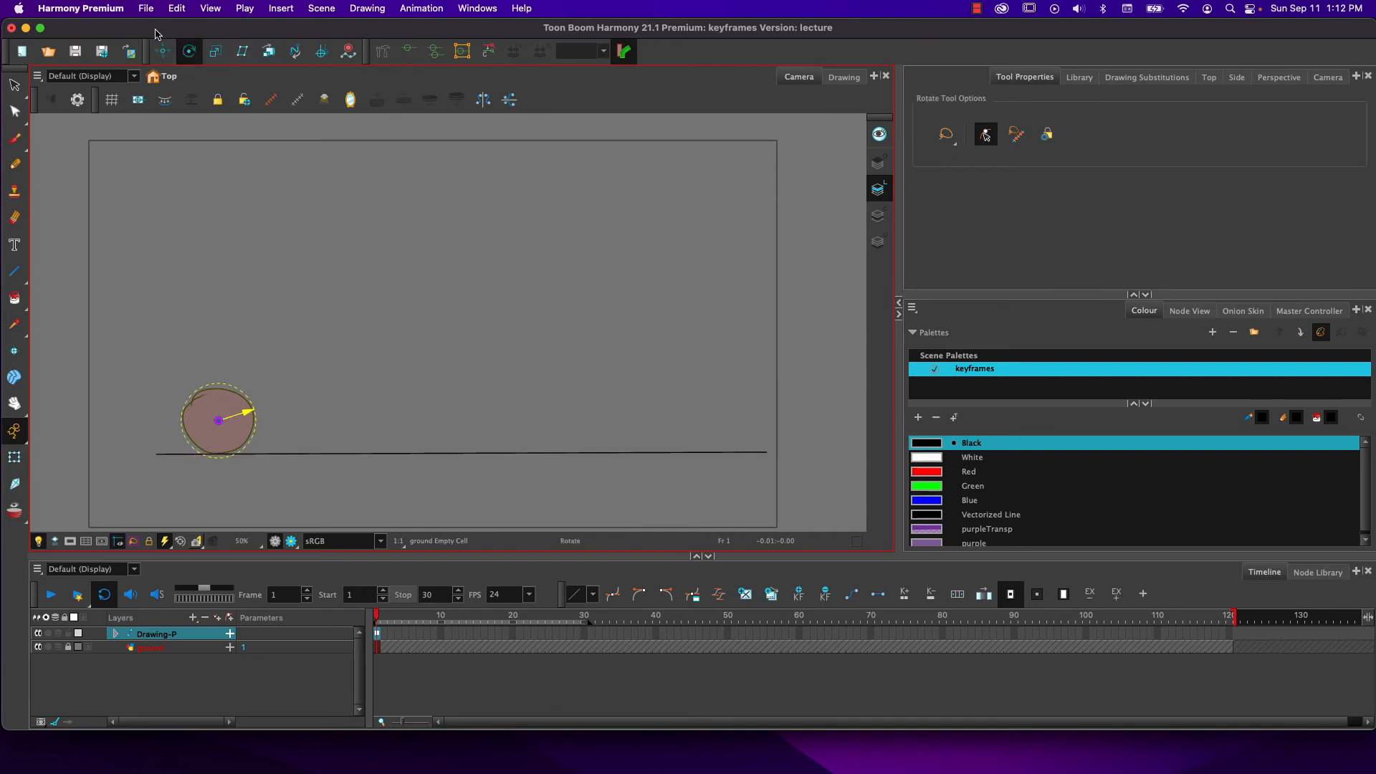
left_click(14, 456)
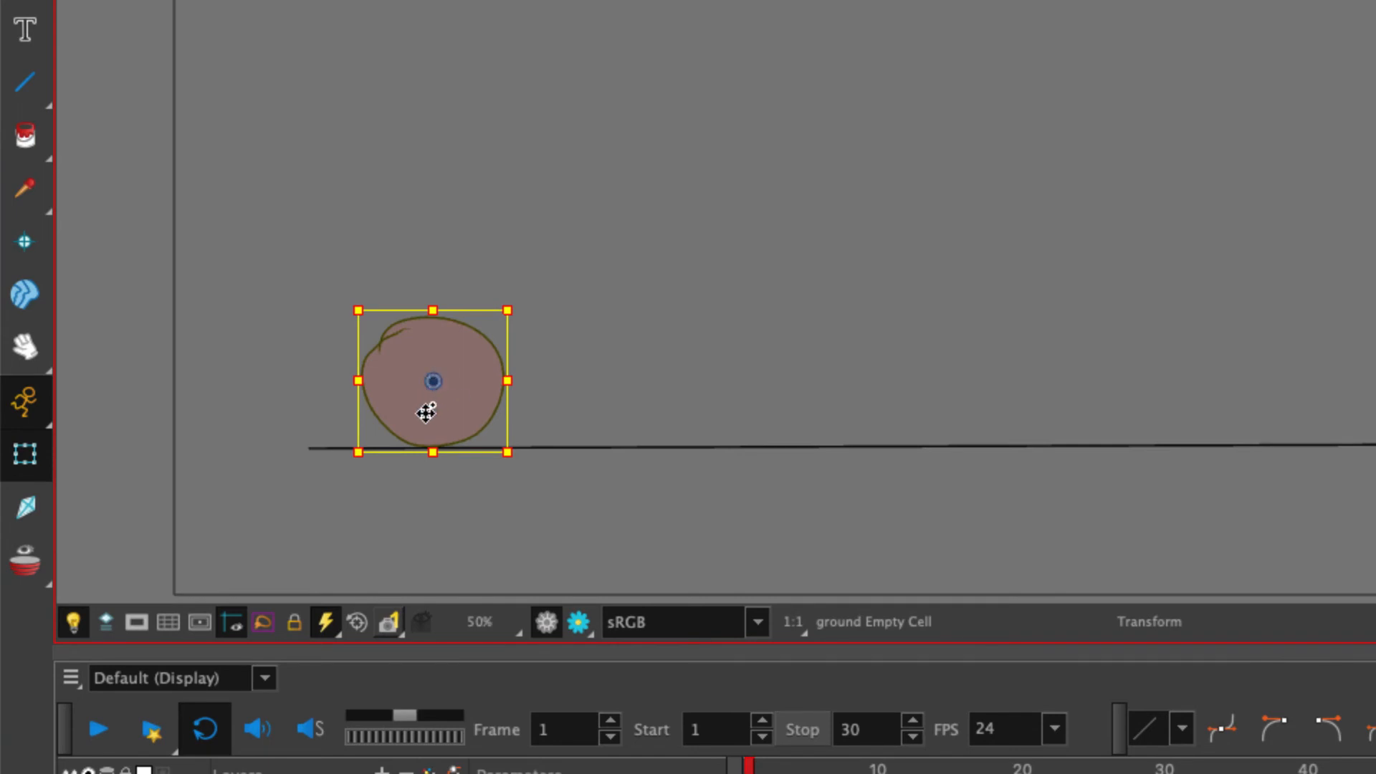
left_click_drag(427, 409, 380, 419)
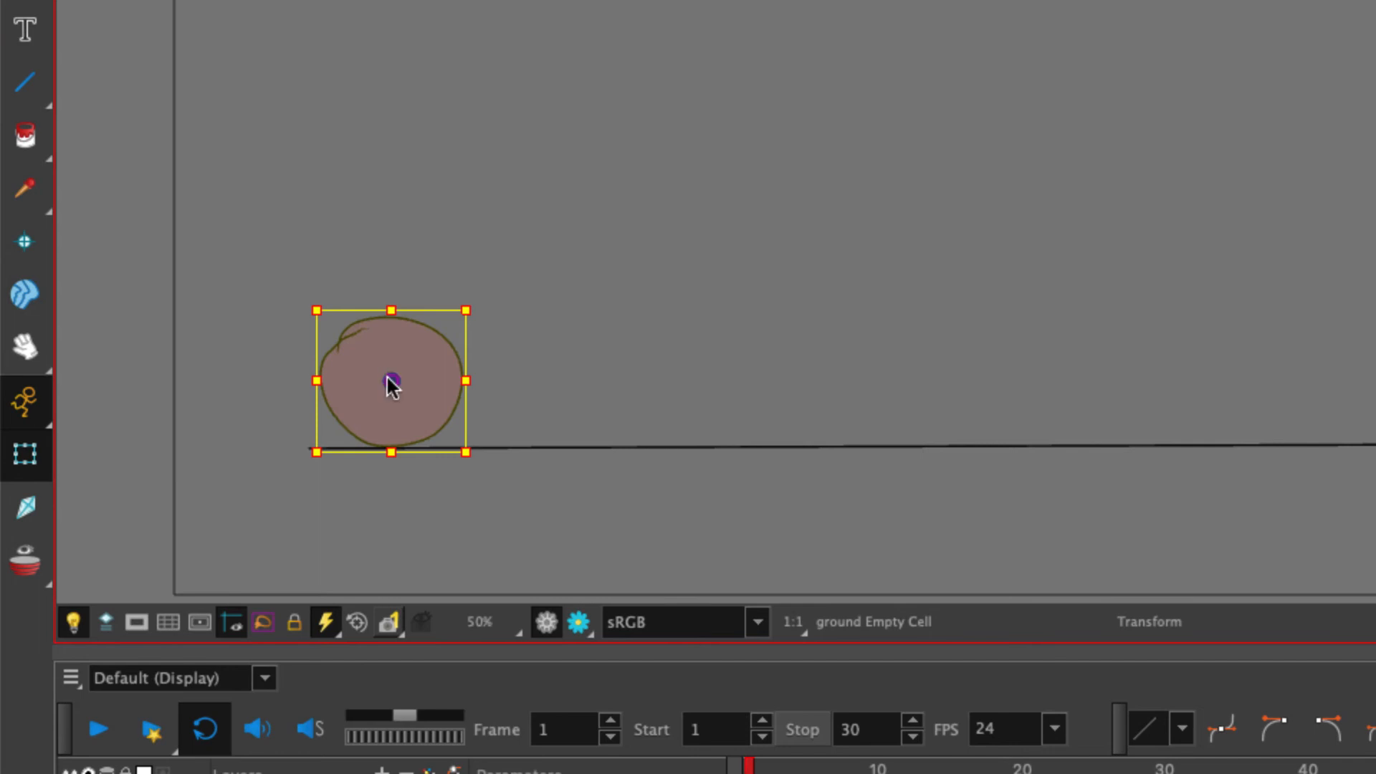
left_click_drag(387, 408, 388, 450)
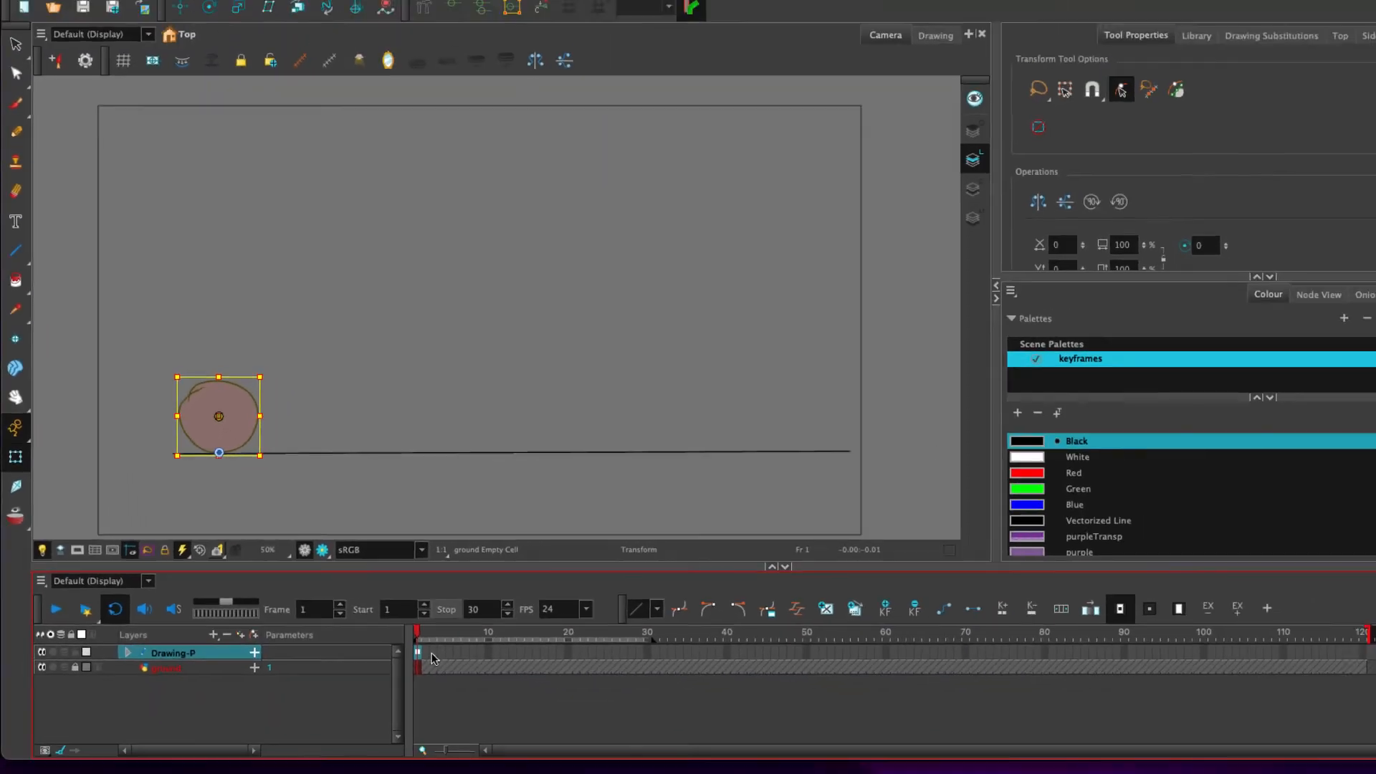
On frame 3, squash the circle against the ground line by reducing its height and widening it
left_click(391, 634)
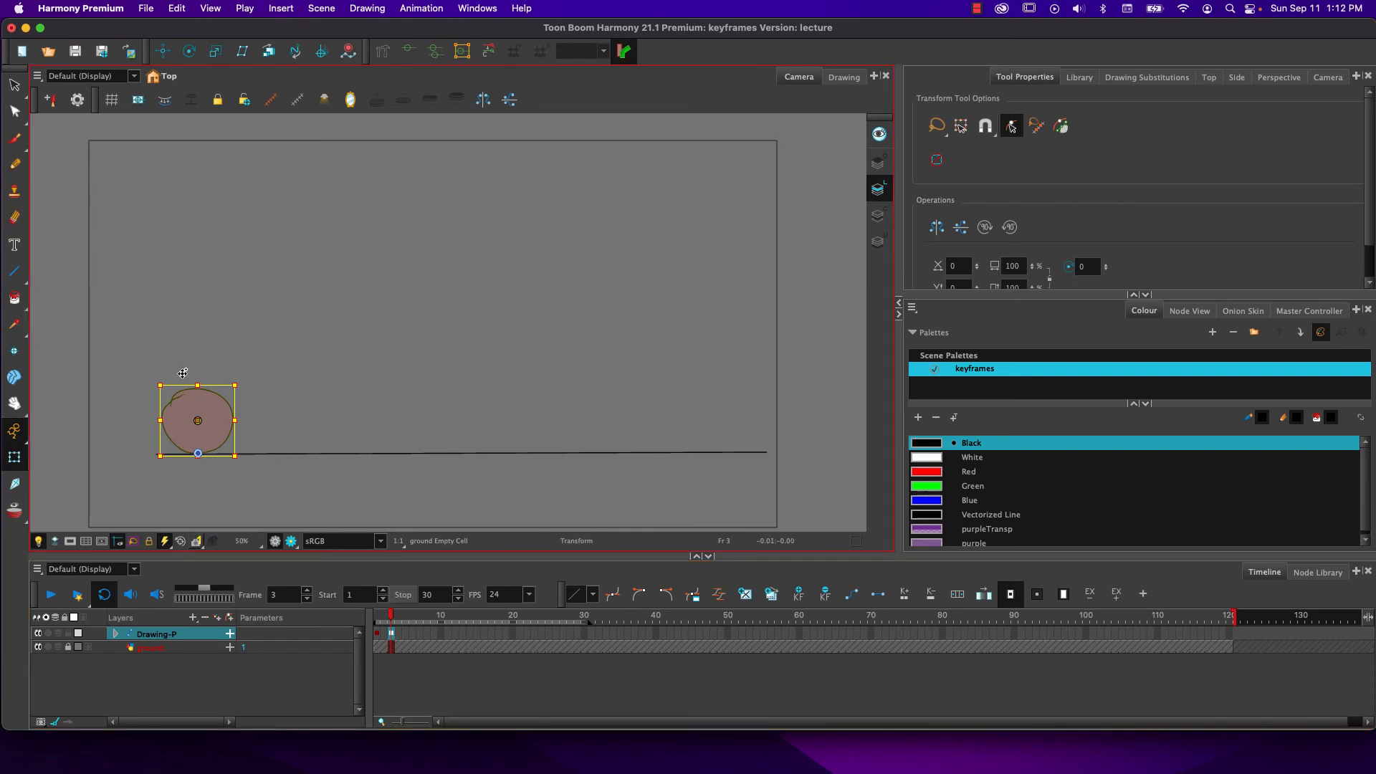
left_click_drag(197, 387, 197, 401)
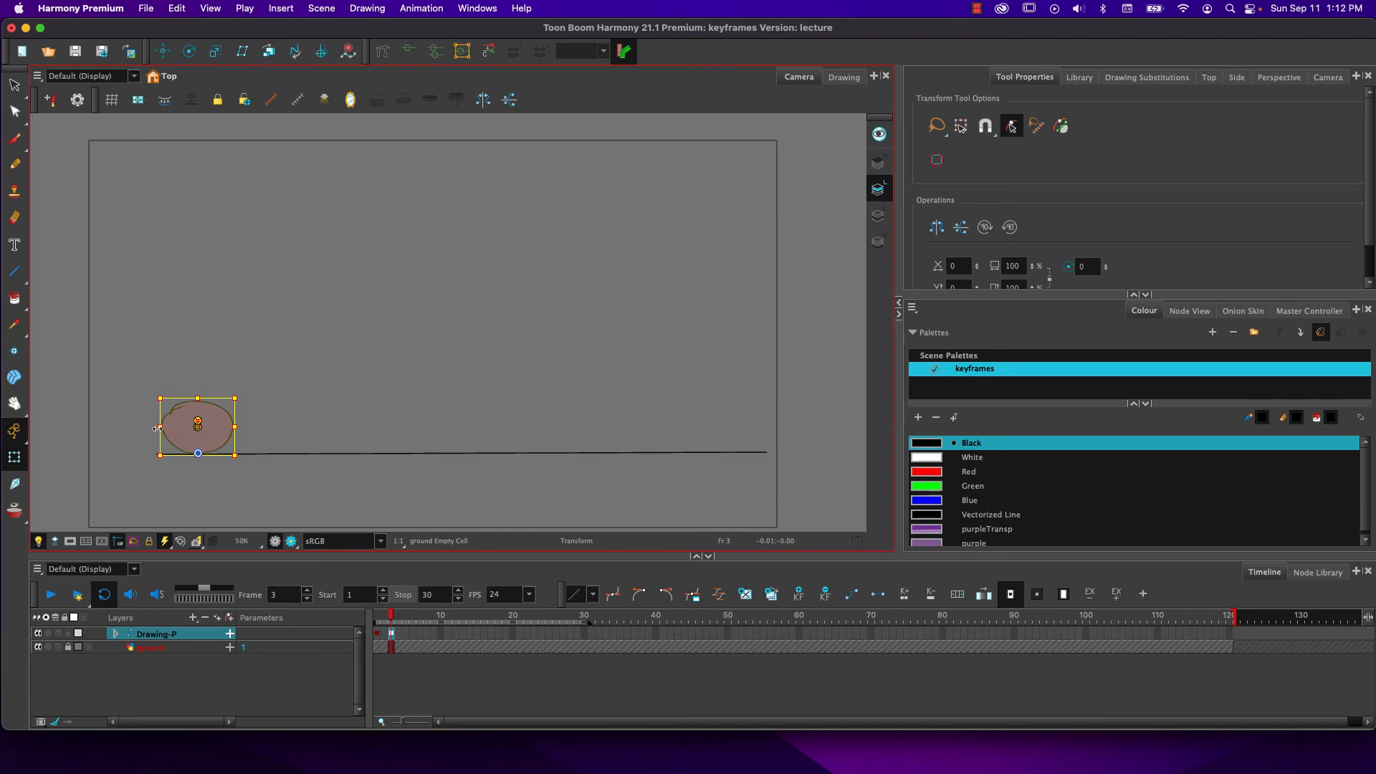
left_click_drag(157, 428, 145, 428)
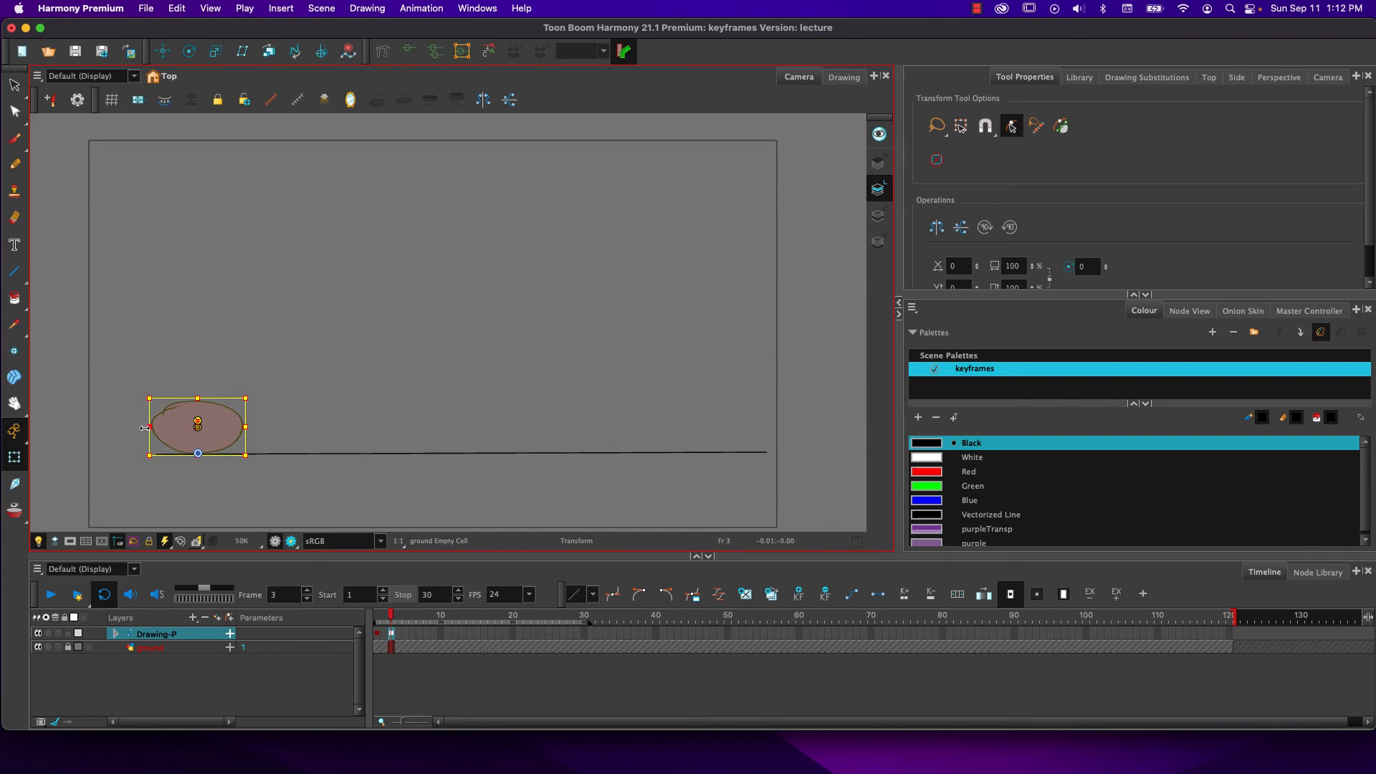
mouse_move(390, 615)
left_mouse_down()
mouse_move(378, 624)
mouse_move(392, 630)
left_mouse_up()
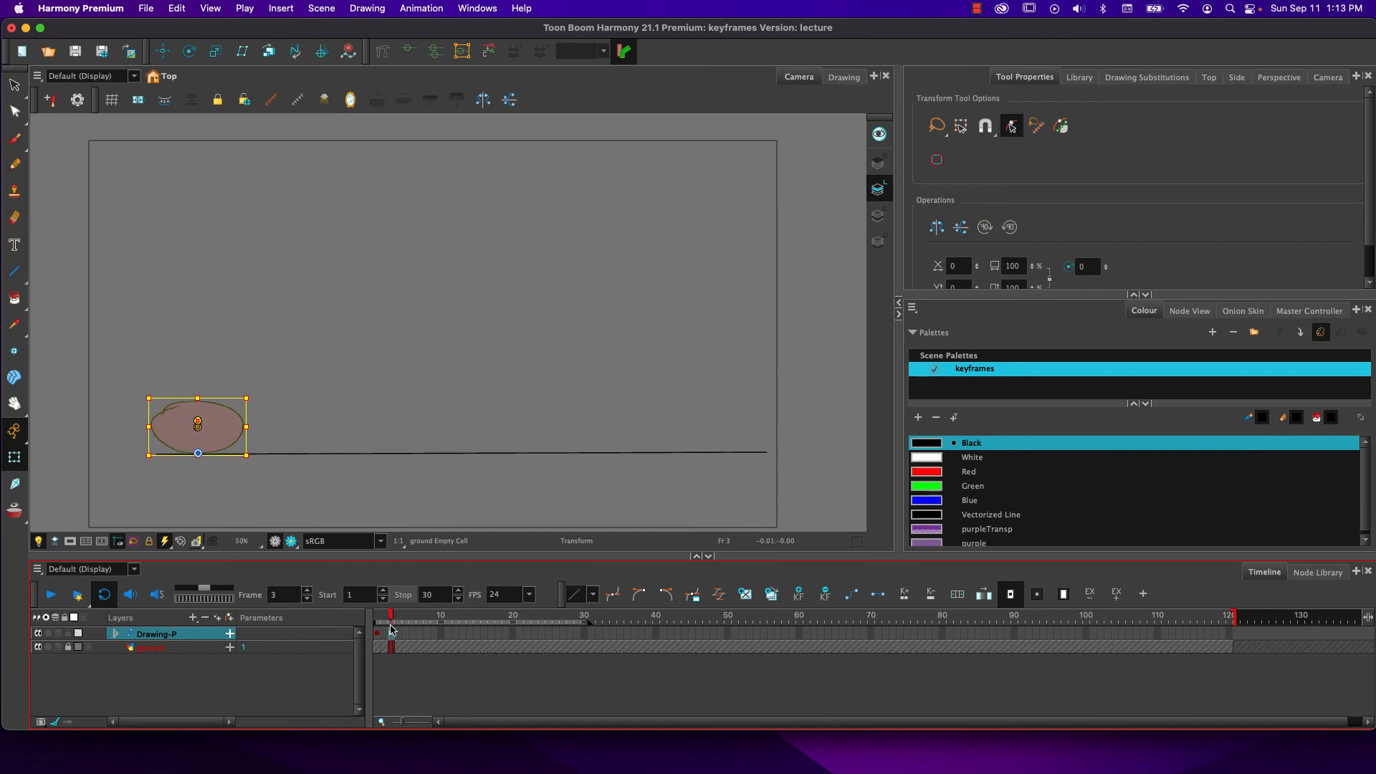
On frame 5, stretch the circle upward from its base and narrow its width into a tall oval
left_click(406, 632)
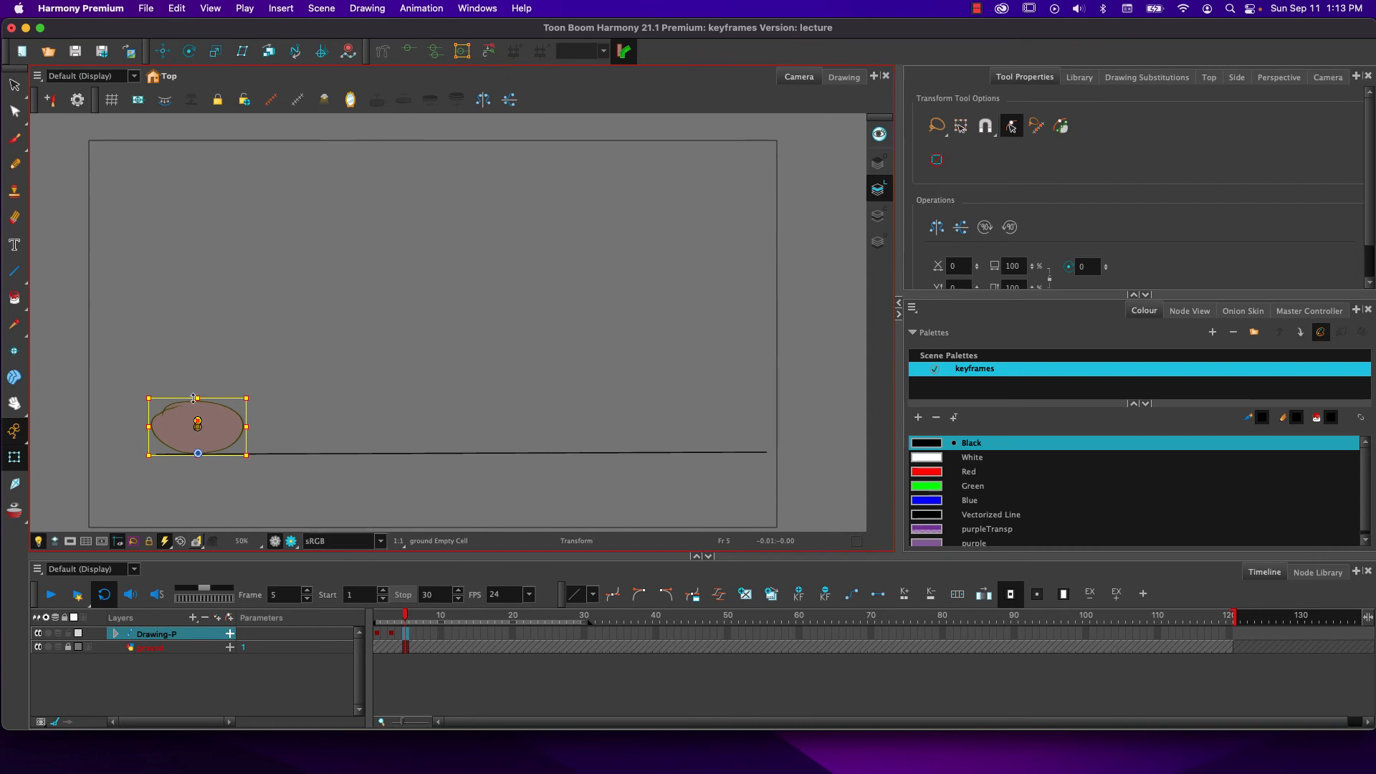
left_click_drag(197, 398, 190, 357)
left_click_drag(149, 408, 169, 407)
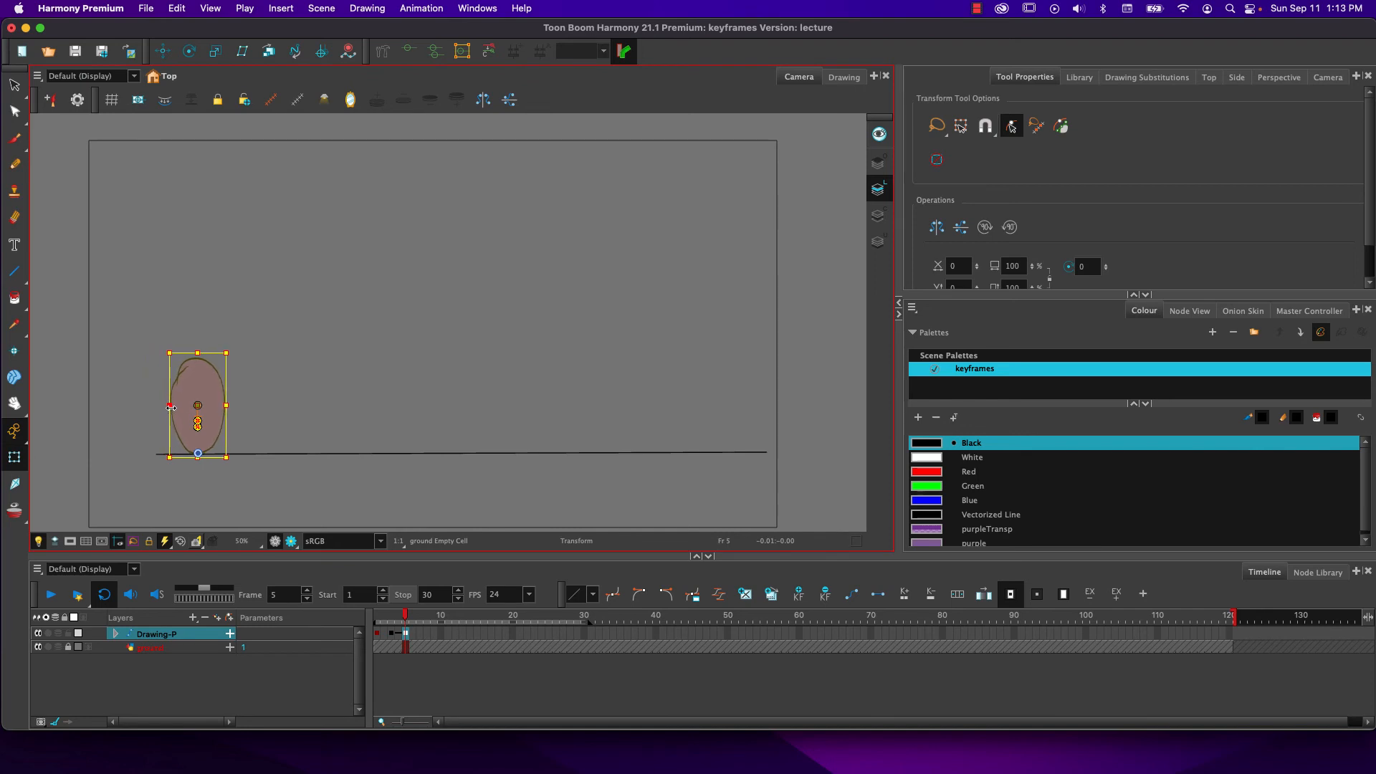
Change the frame 1 keyframe of Drawing-P to a motion keyframe and scrub through the squash and stretch
left_click_drag(404, 618, 377, 623)
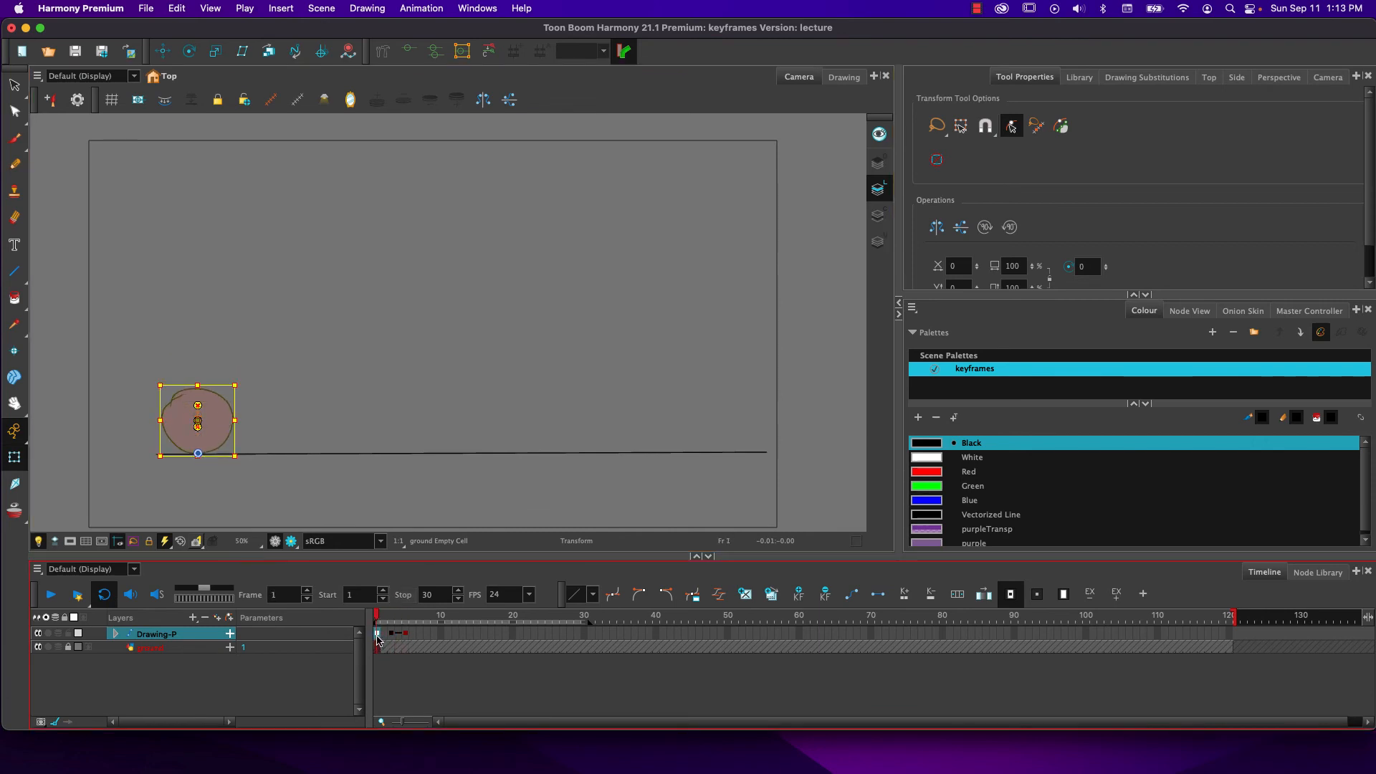
left_click(851, 595)
left_click_drag(379, 621, 426, 619)
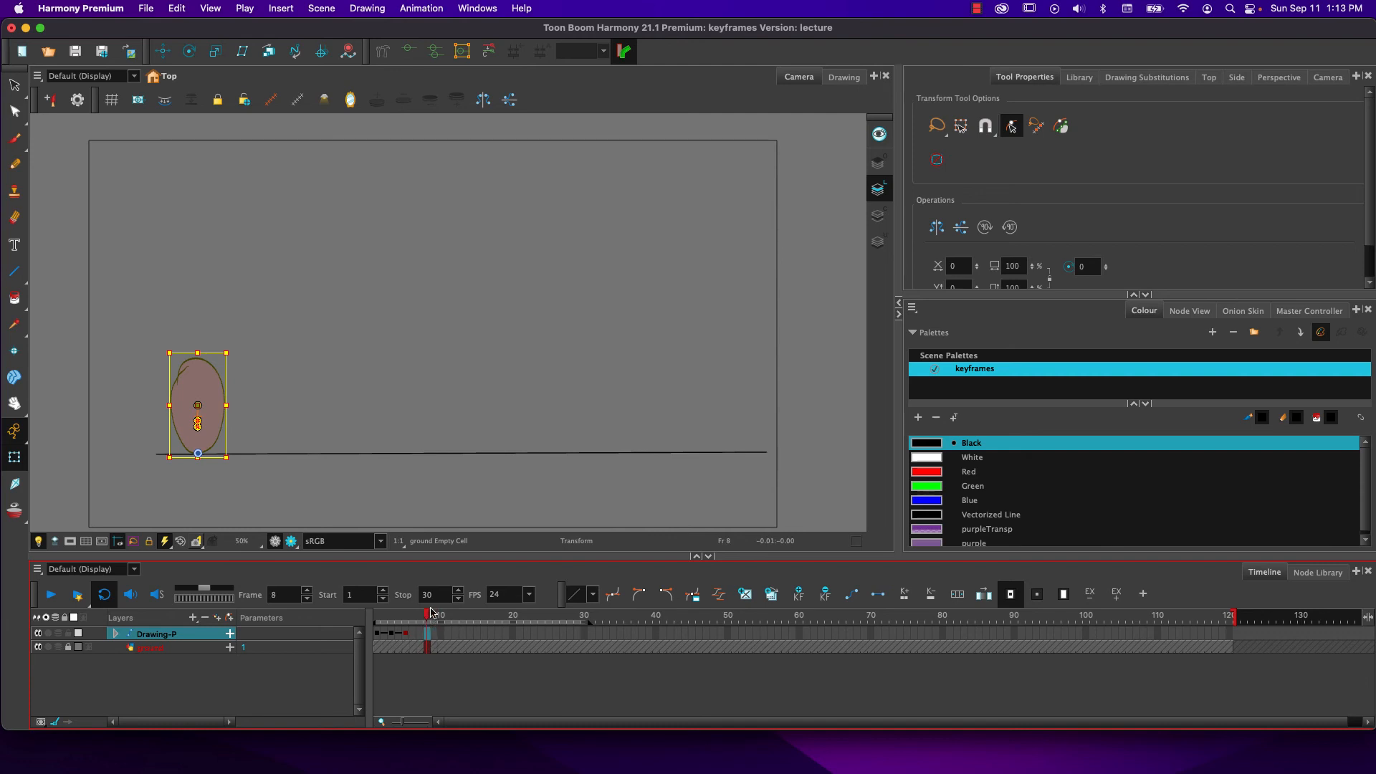
On frame 7, slide the stretched circle horizontally to just past the ground line's midpoint, and move that keyframe to frame 21
left_click(421, 620)
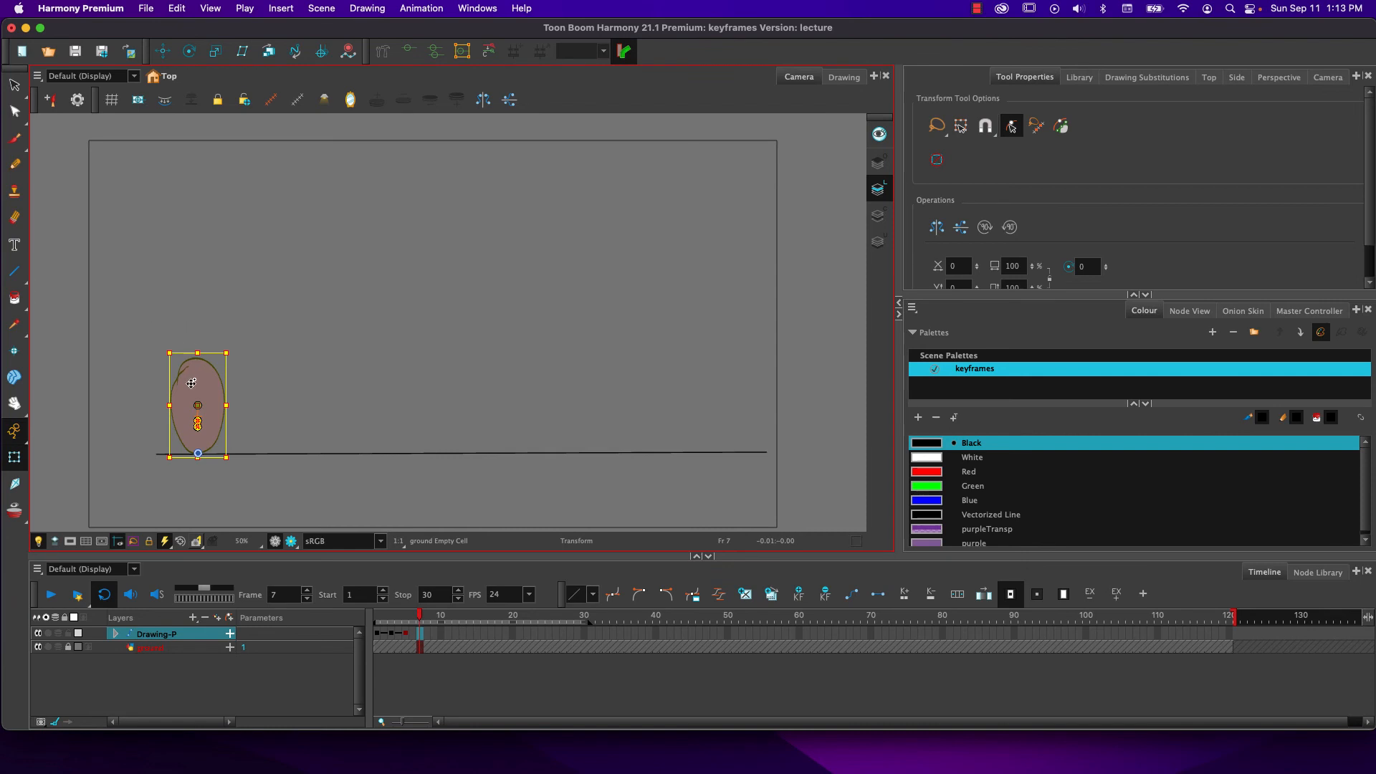
mouse_move(191, 381)
left_mouse_down()
mouse_move(259, 251)
mouse_move(215, 346)
mouse_move(192, 353)
mouse_move(354, 343)
mouse_move(471, 359)
mouse_move(504, 383)
mouse_move(486, 380)
left_mouse_up()
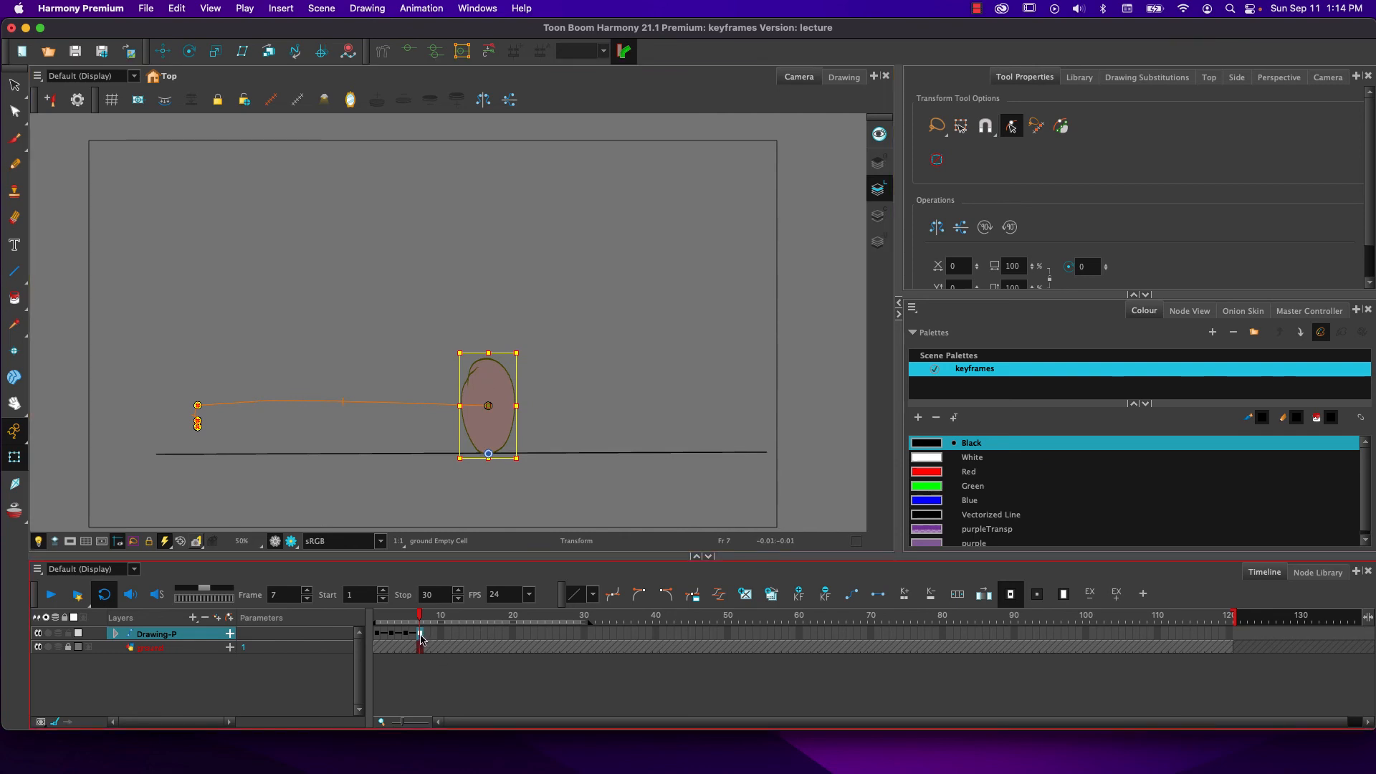
mouse_move(421, 639)
left_mouse_down()
mouse_move(520, 637)
mouse_move(338, 612)
mouse_move(447, 607)
mouse_move(350, 608)
left_mouse_up()
Play back the horizontal slide and check the circle's position through to the frame 21 keyframe
left_click(50, 601)
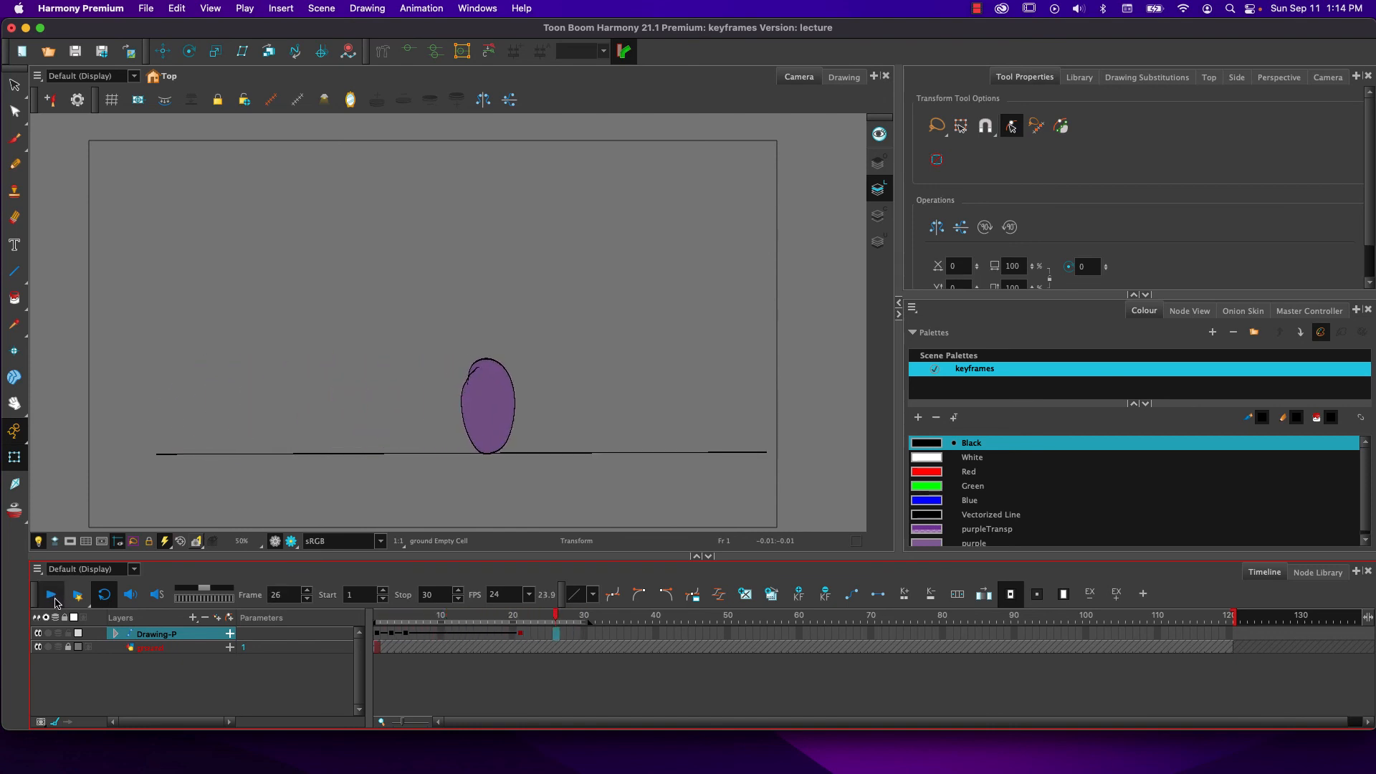
left_click(52, 601)
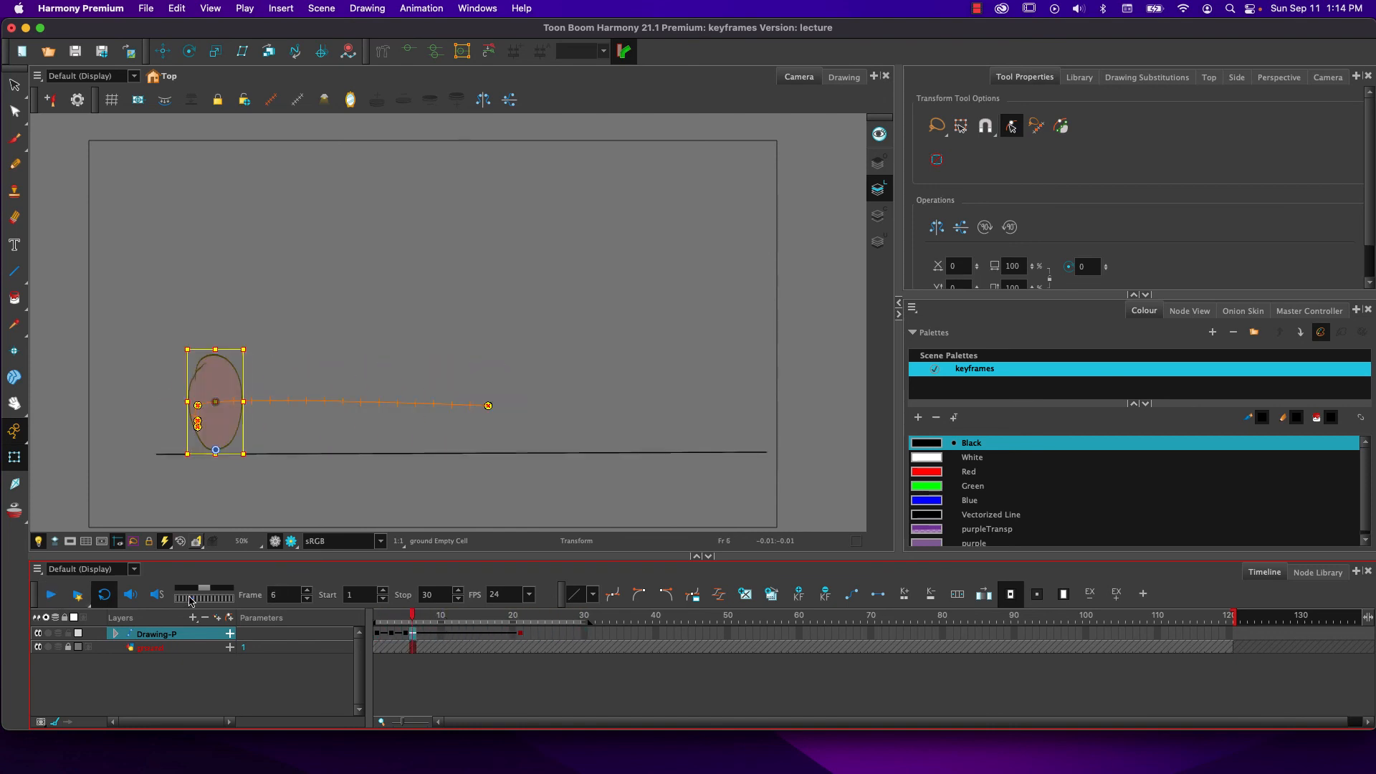
left_click_drag(412, 618, 455, 610)
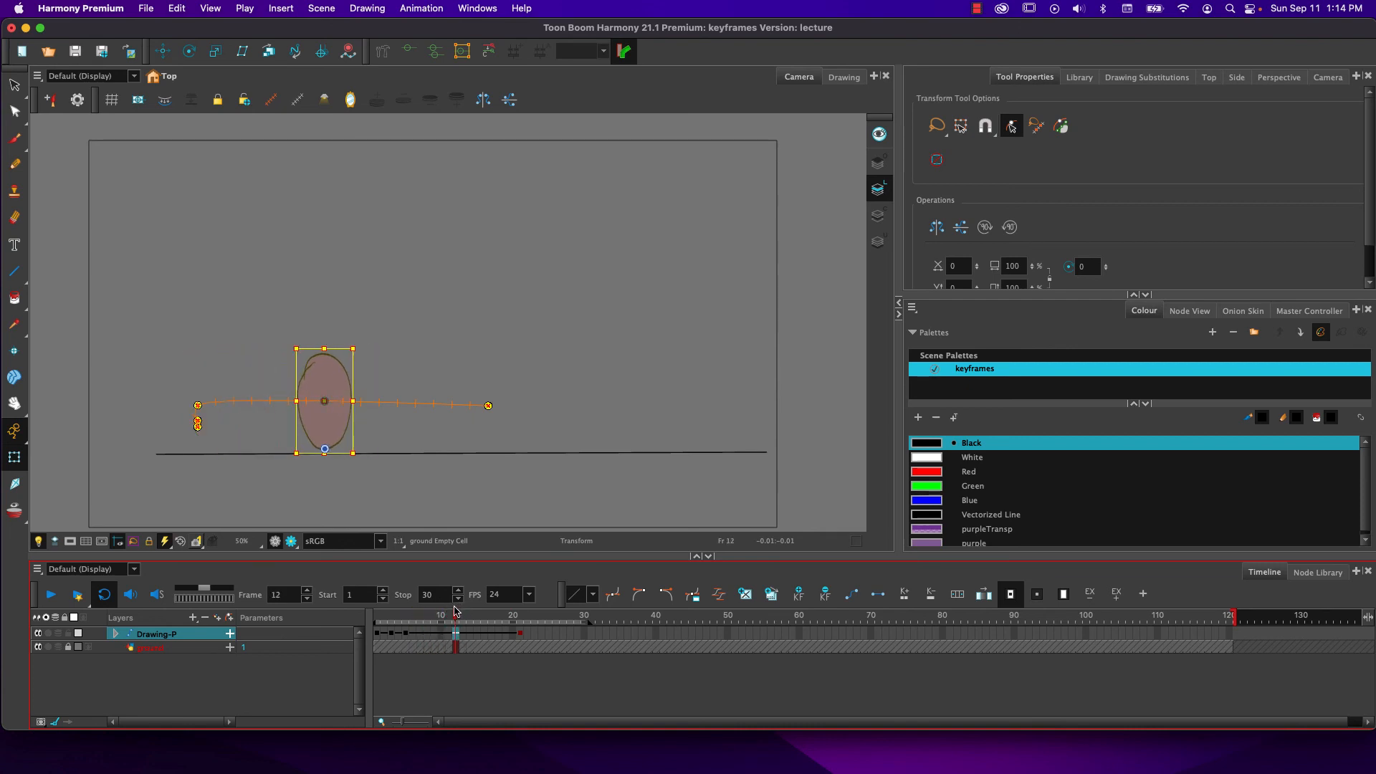
left_click(521, 638)
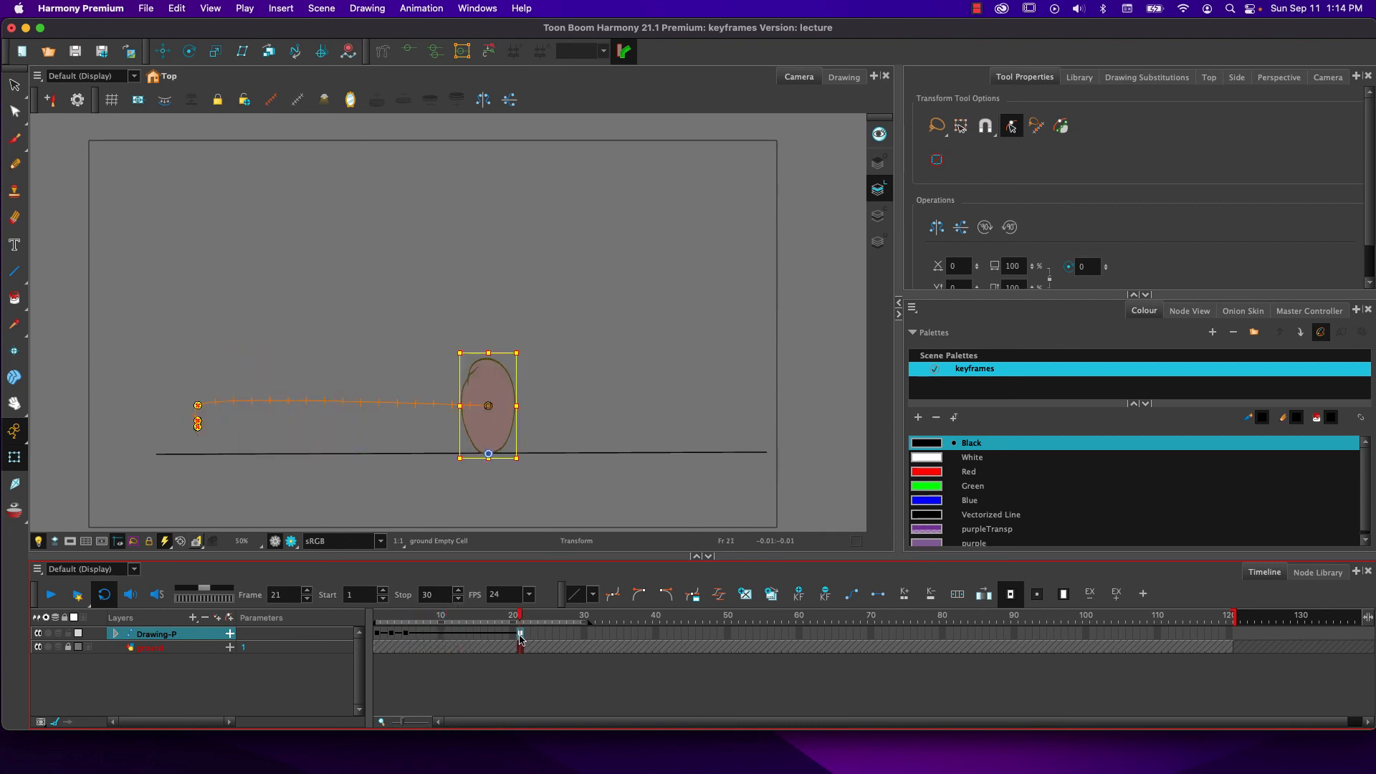
On frame 12, lift the circle high above the ground line to arc its path, and play back the jump
left_click(456, 634)
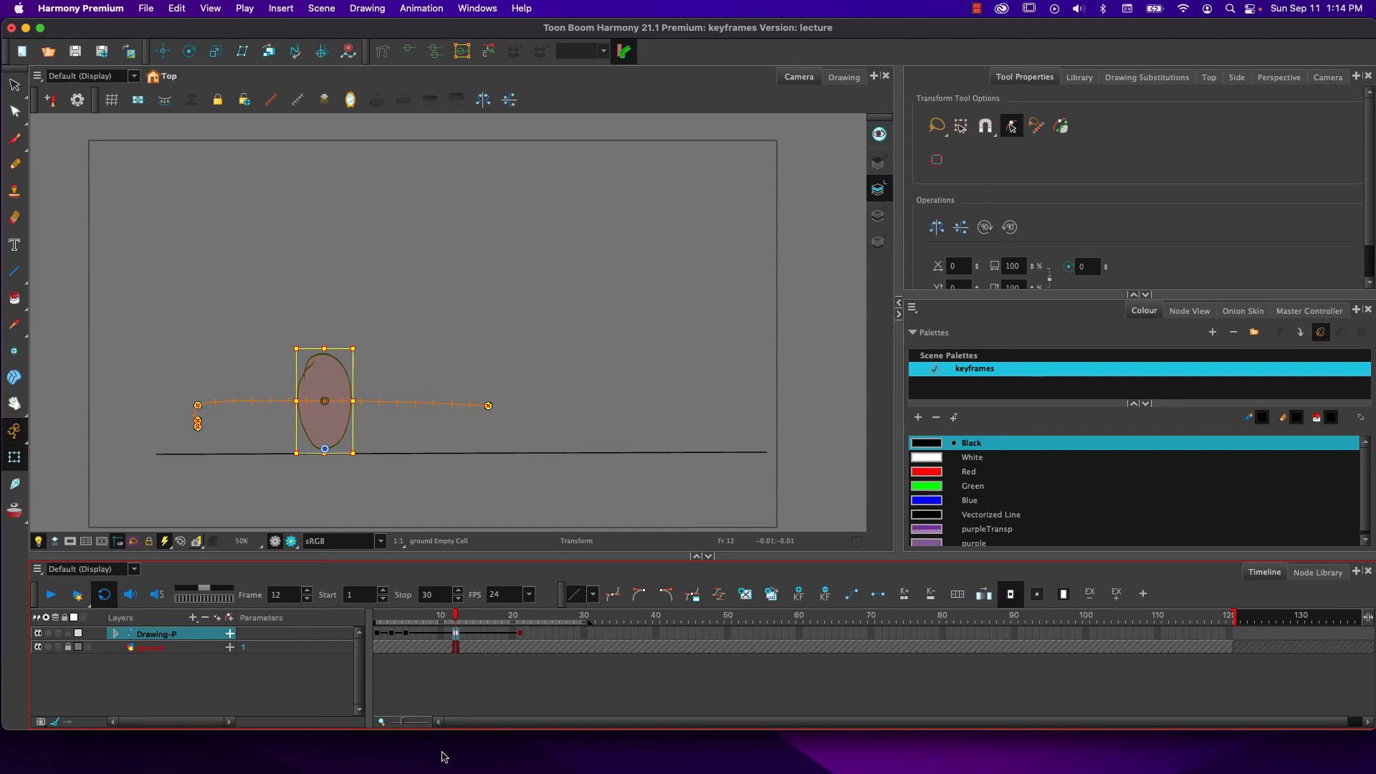
left_click_drag(323, 371, 333, 238)
left_click(378, 633)
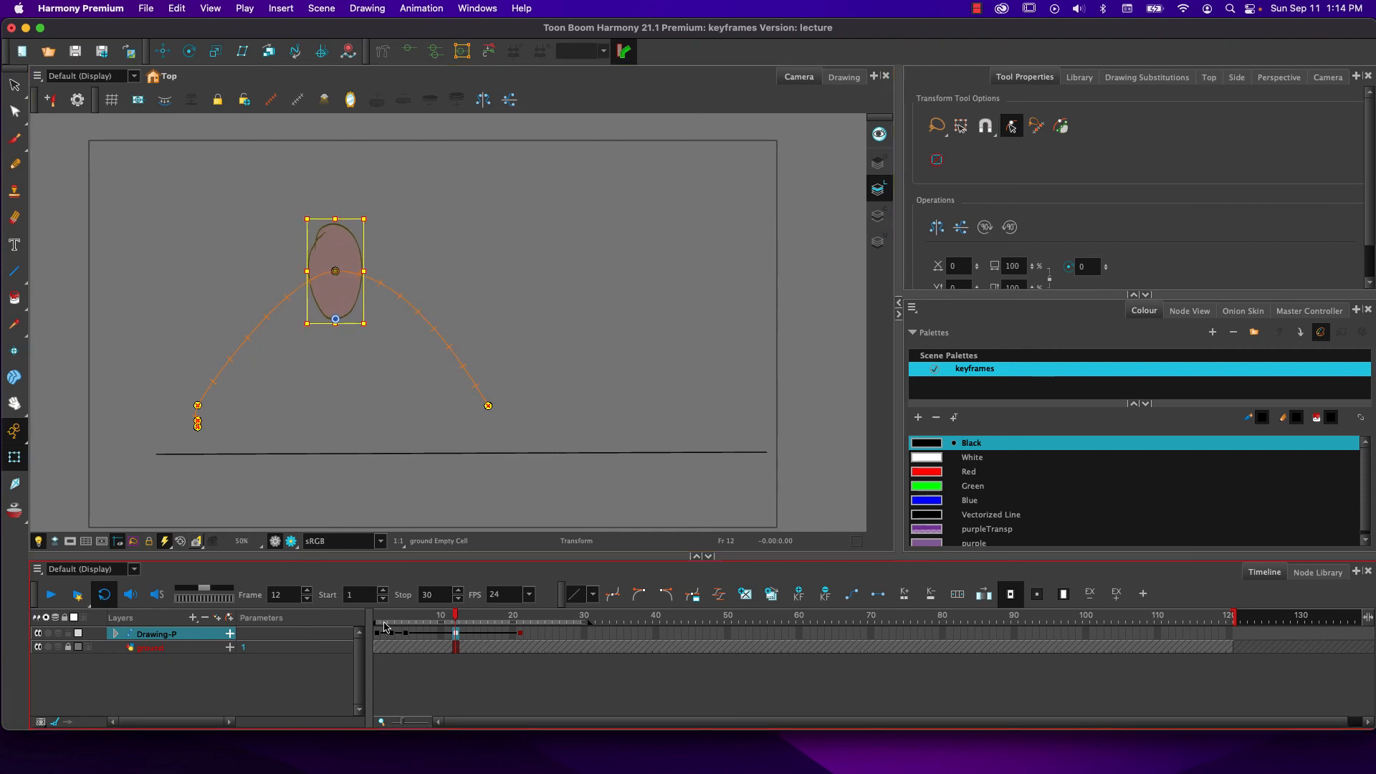
left_click(58, 597)
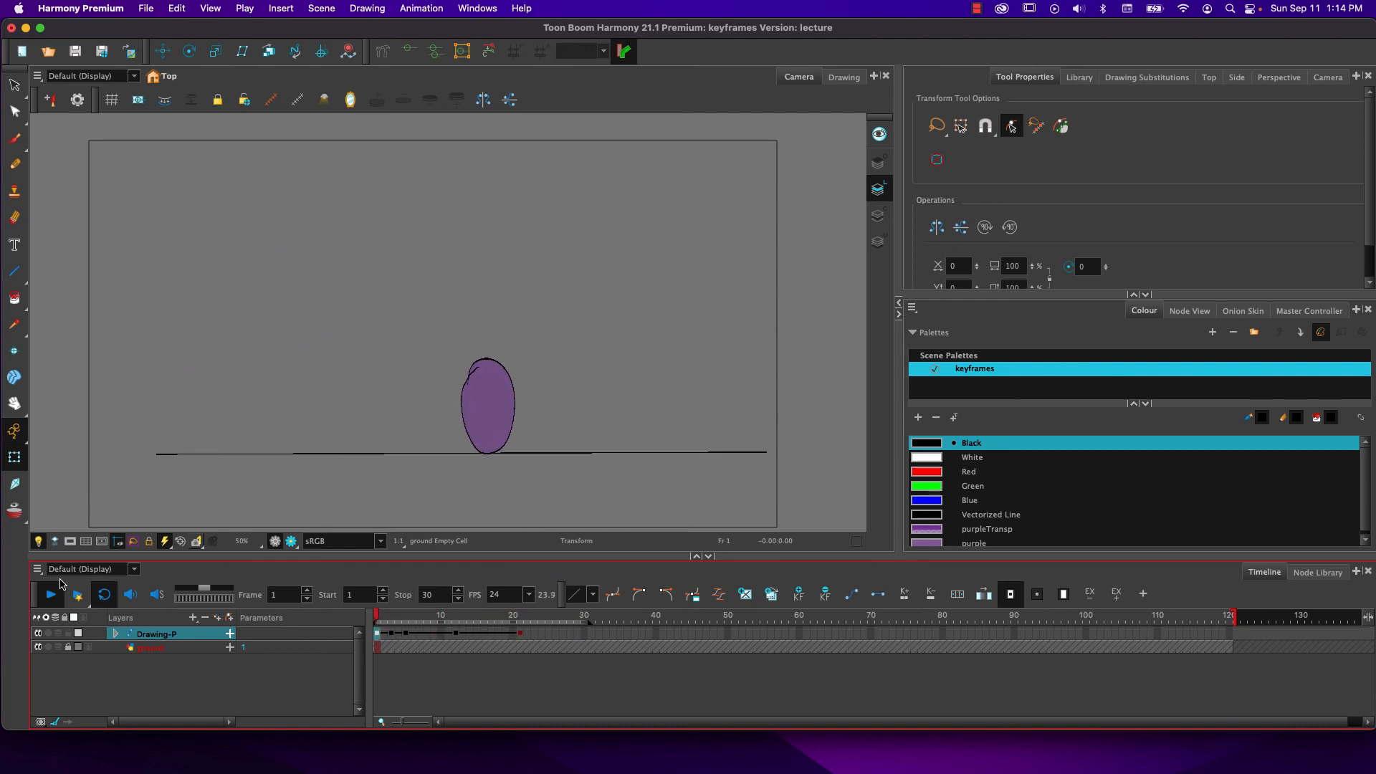
left_click(52, 596)
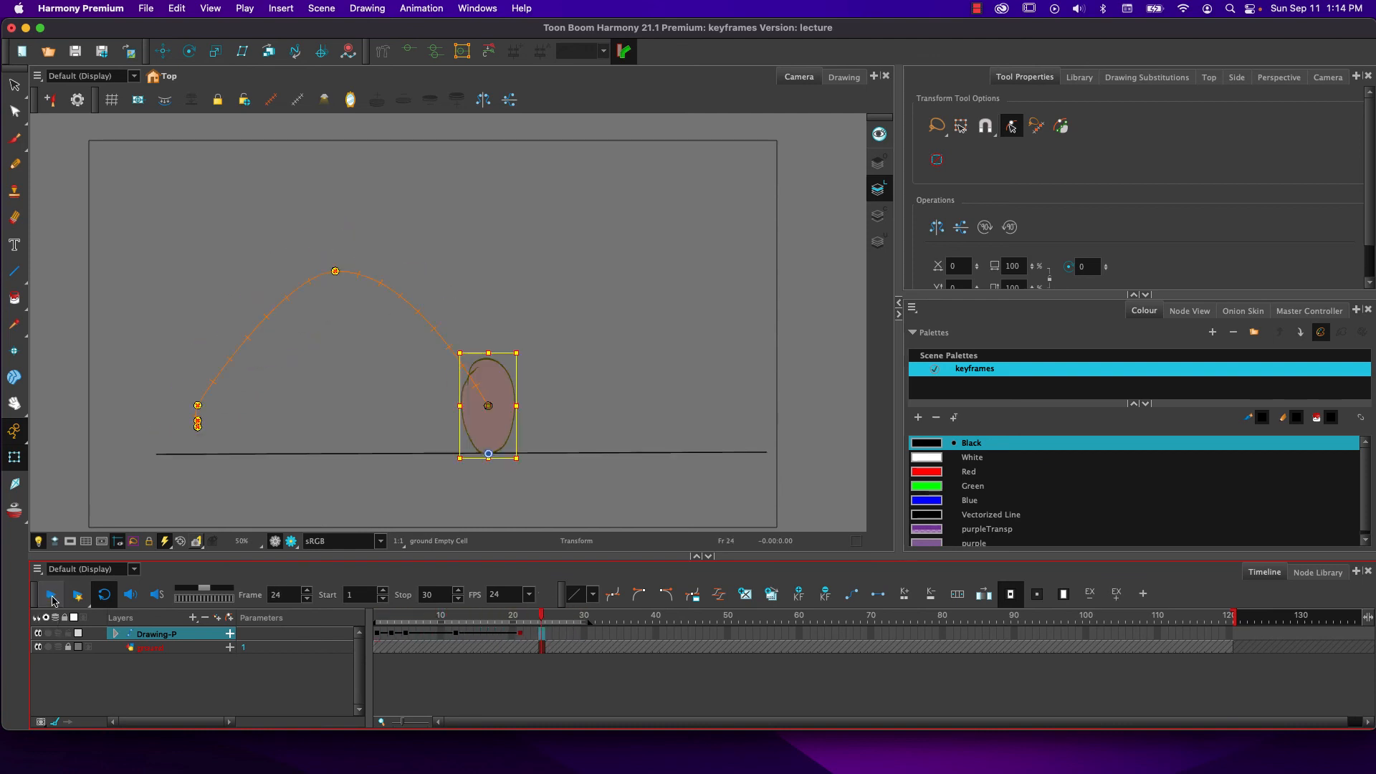
On frame 12, rescale the stretched circle at the arc's peak to a round shape, comparing its size with frame 1
left_click(380, 636)
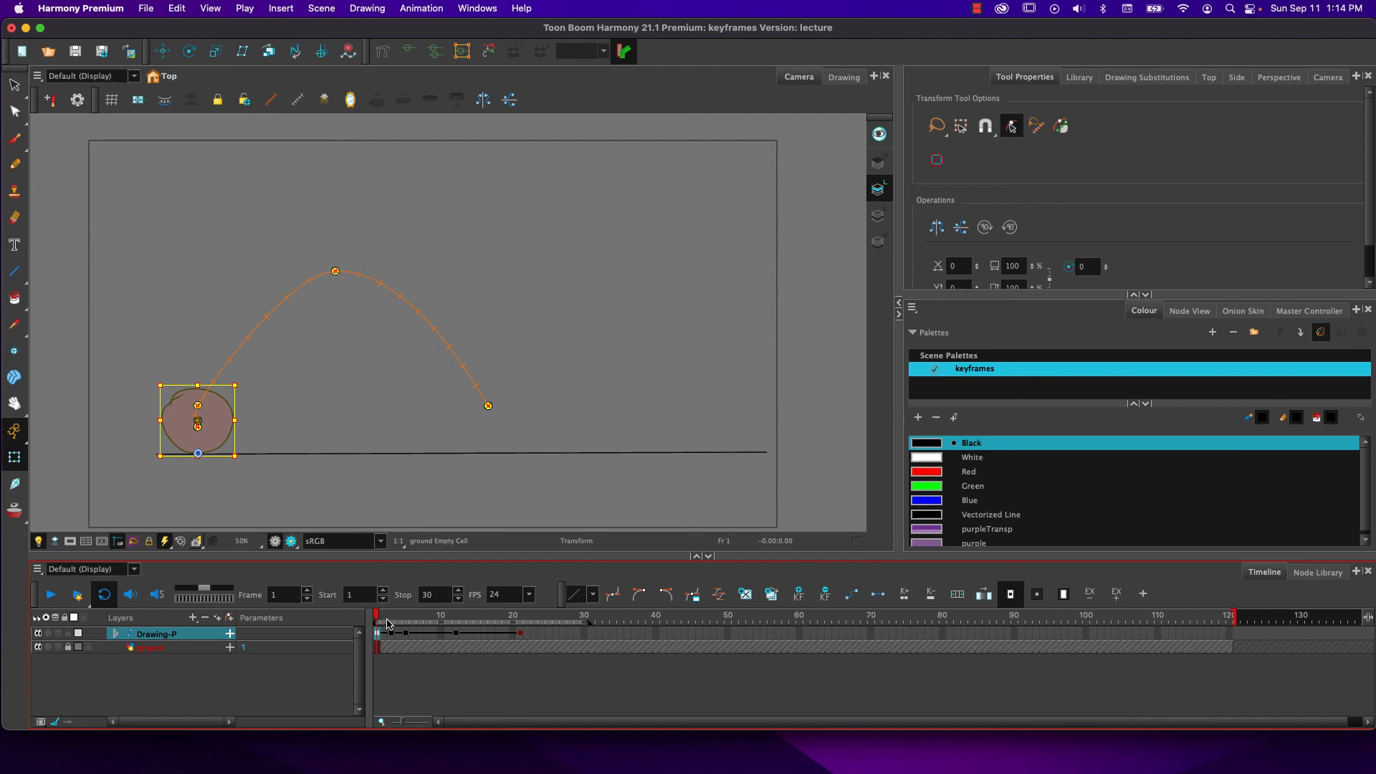
left_click_drag(387, 623, 448, 618)
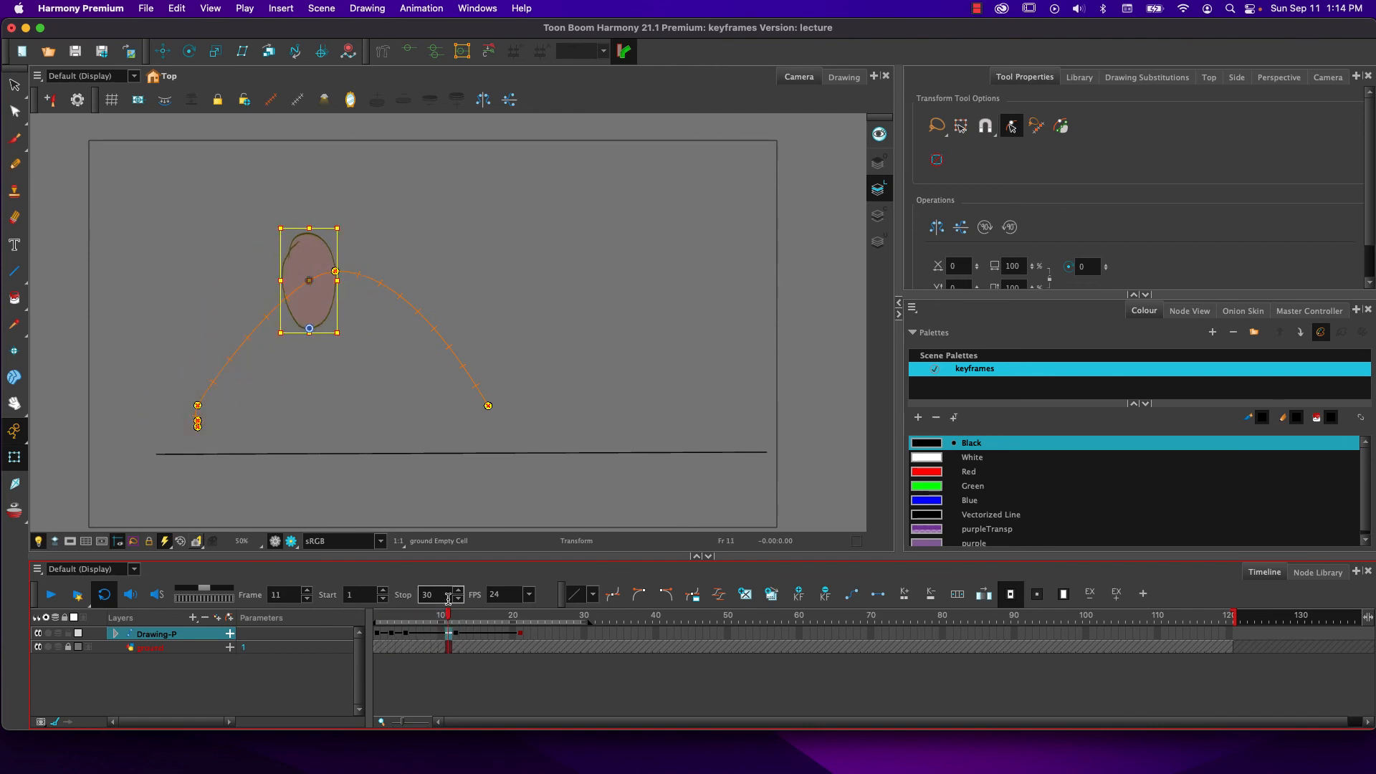
left_click(455, 620)
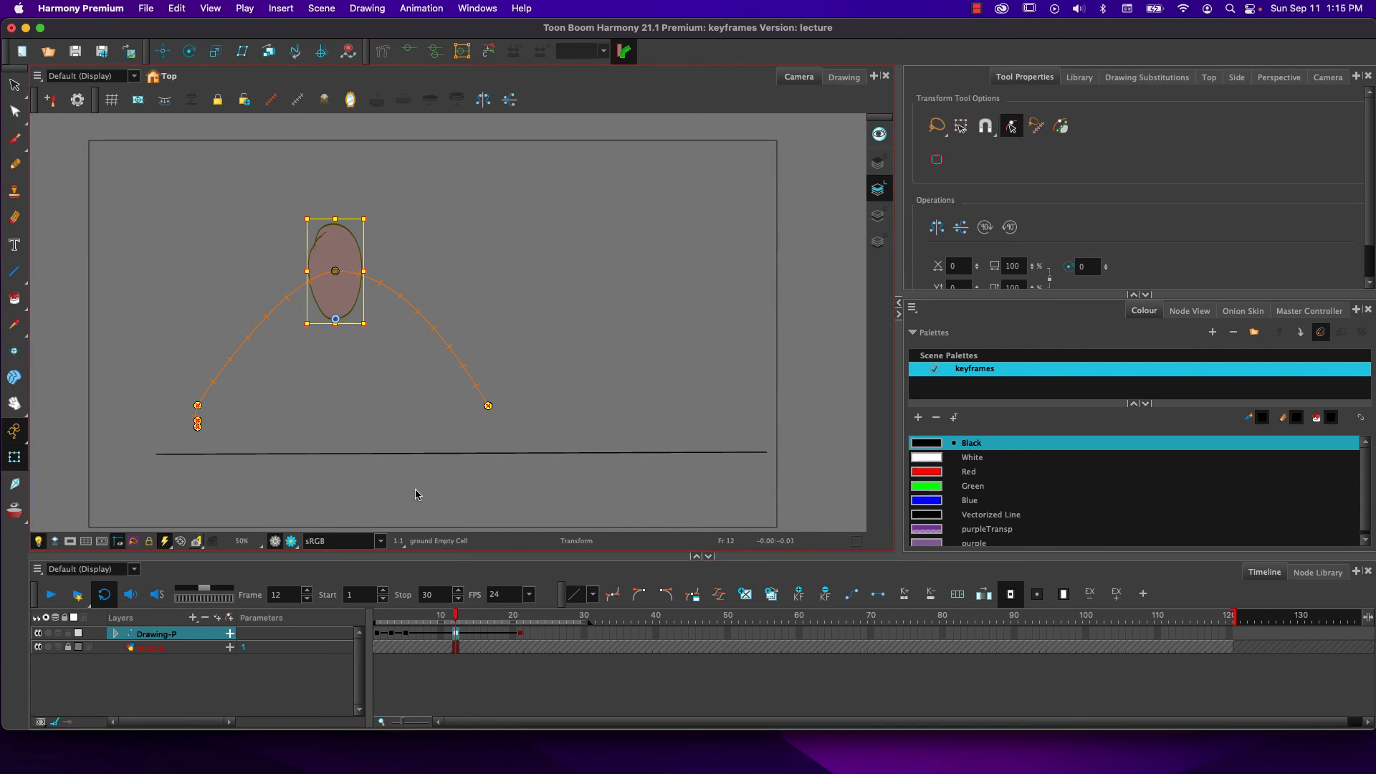
left_click(313, 406)
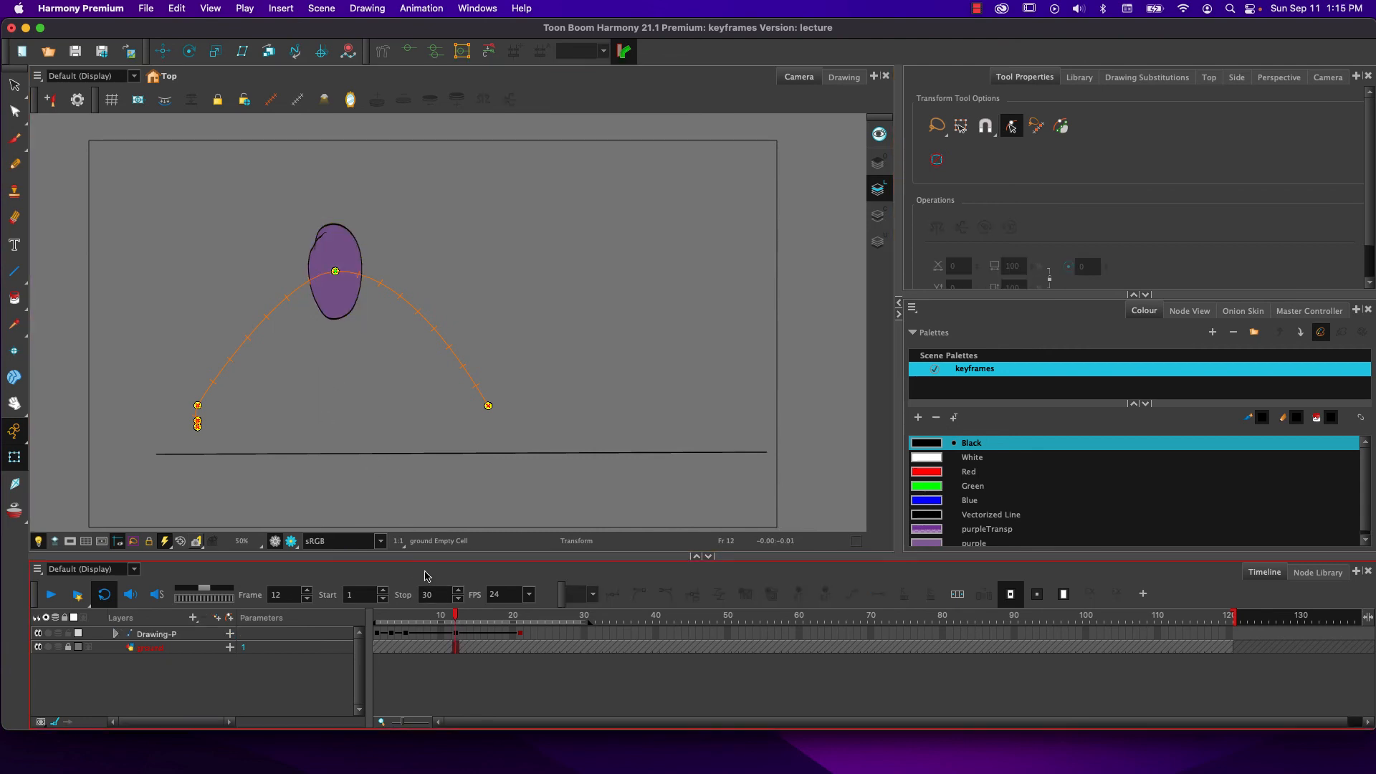
left_click(457, 636)
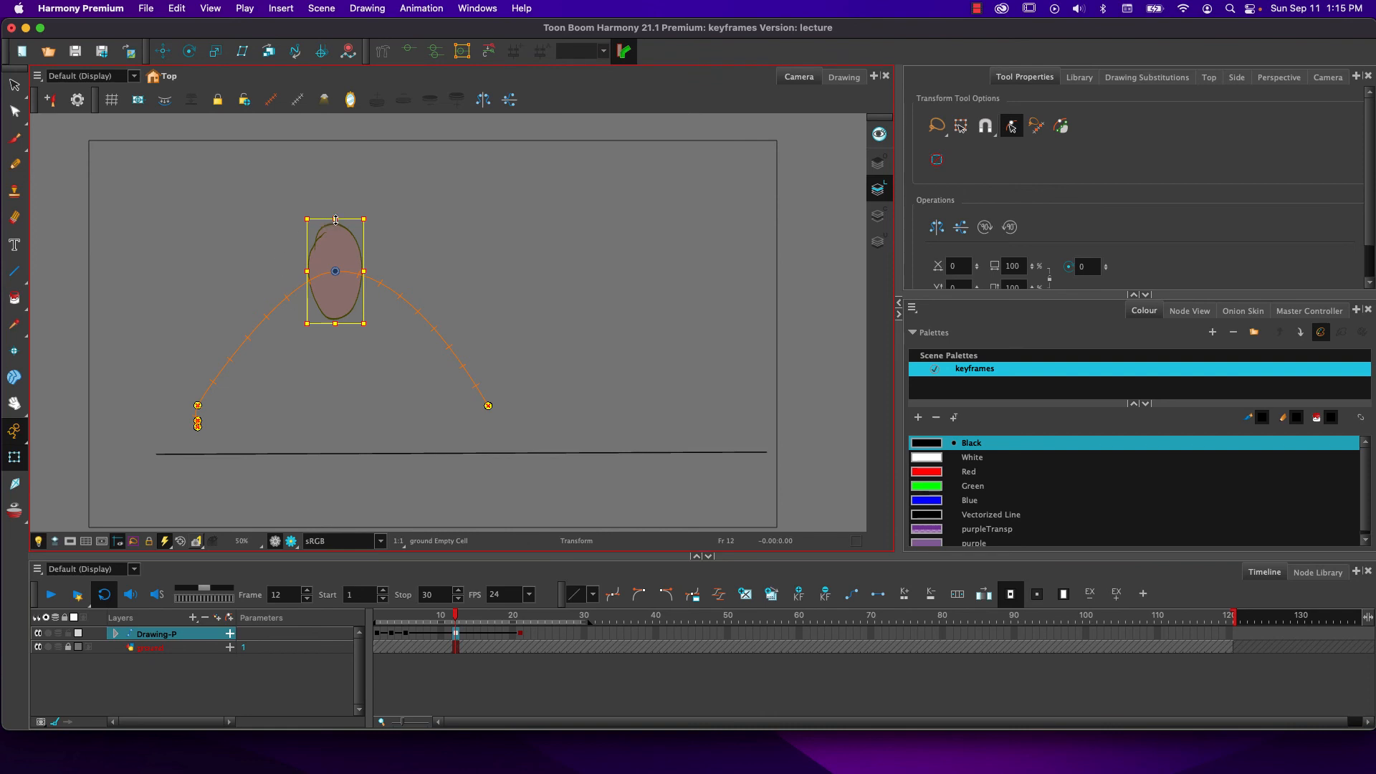
mouse_move(334, 220)
left_mouse_down()
mouse_move(335, 242)
mouse_move(301, 271)
left_mouse_up()
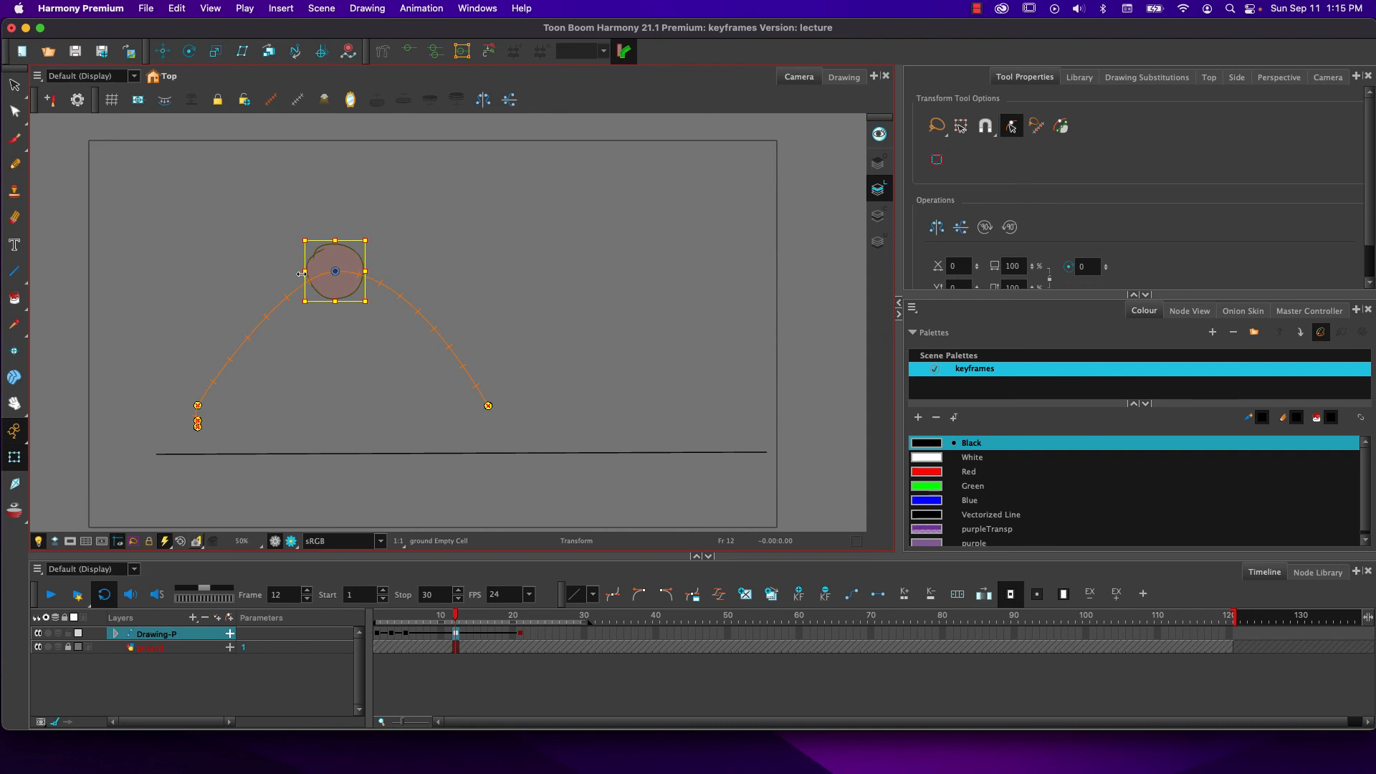
left_click(380, 621)
left_click(456, 617)
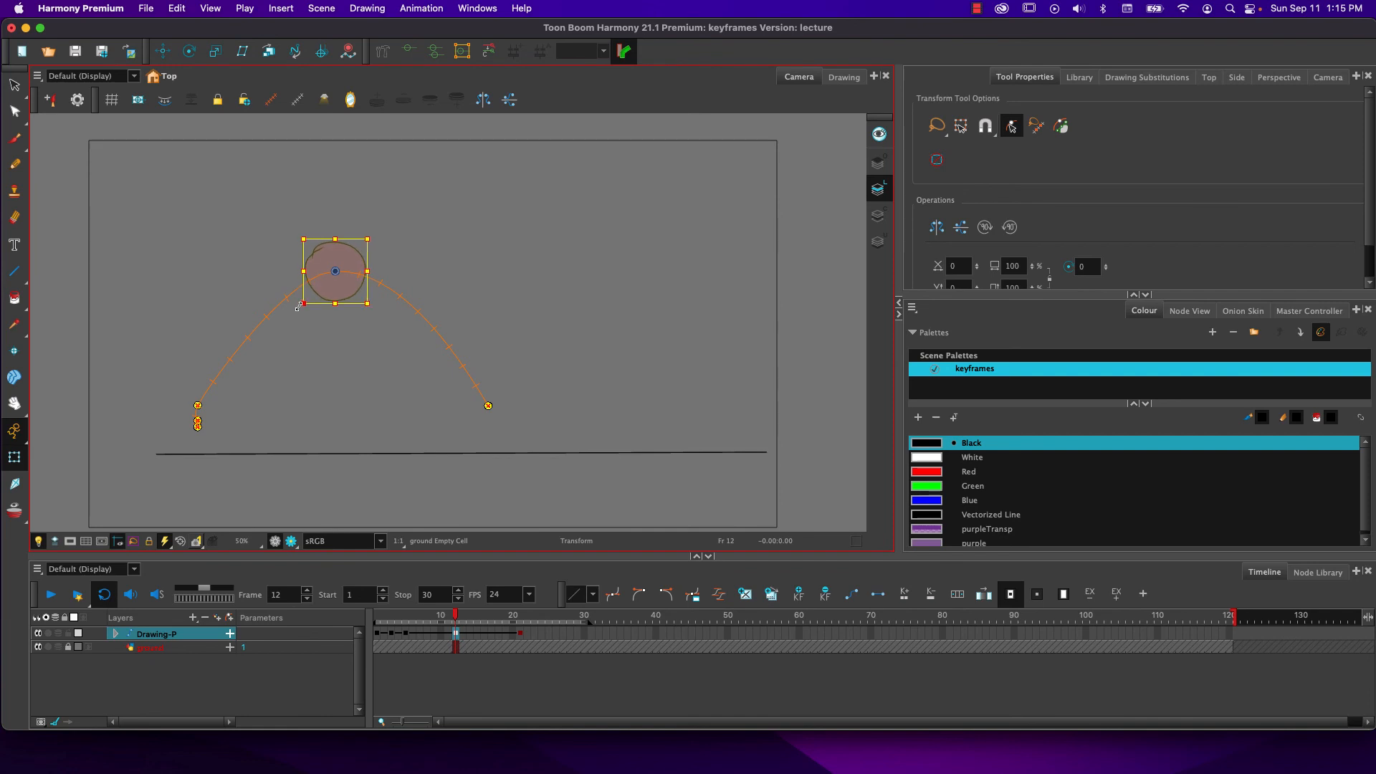
left_click(379, 621)
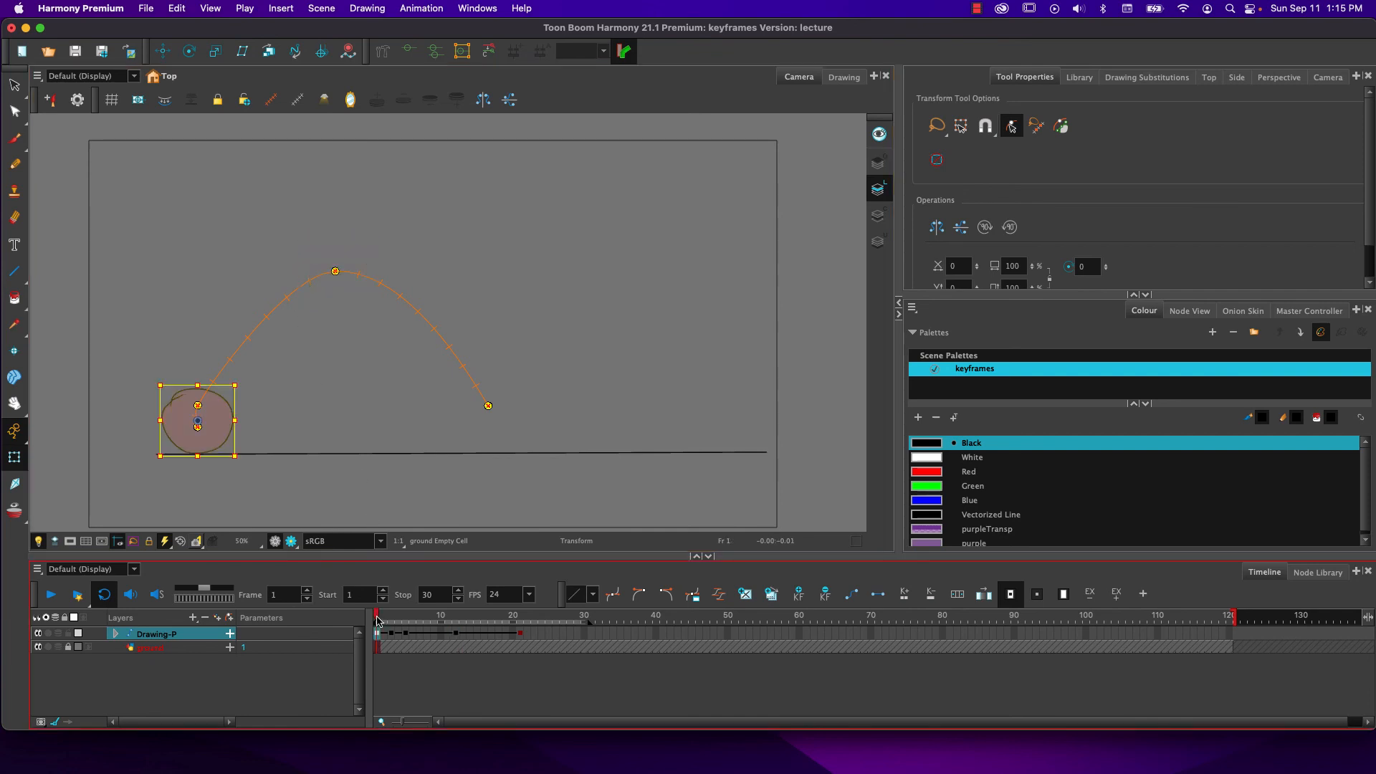
On frame 23, move the landed circle's pivot to its base and squash it flat and wide against the ground line
left_click_drag(378, 621, 538, 650)
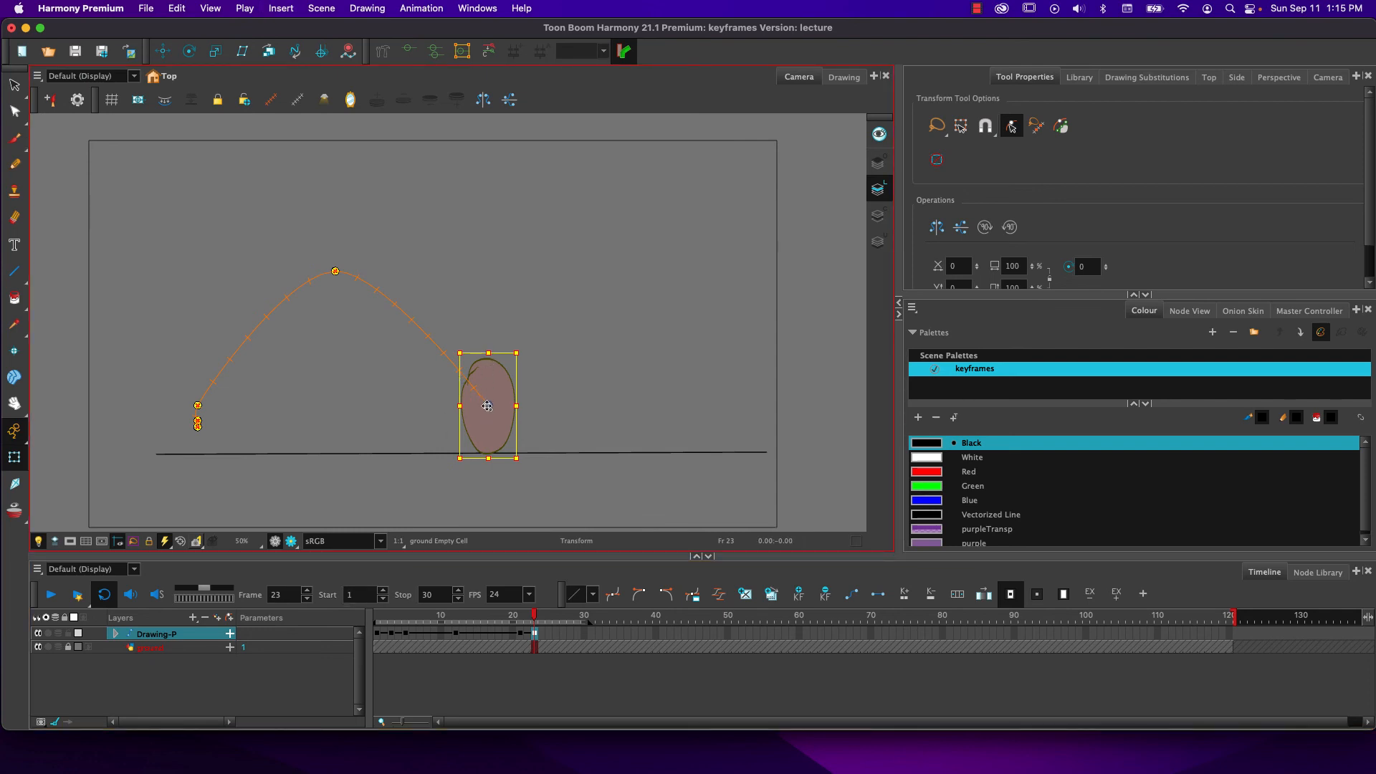
left_click_drag(488, 407, 487, 452)
left_click_drag(489, 355, 489, 400)
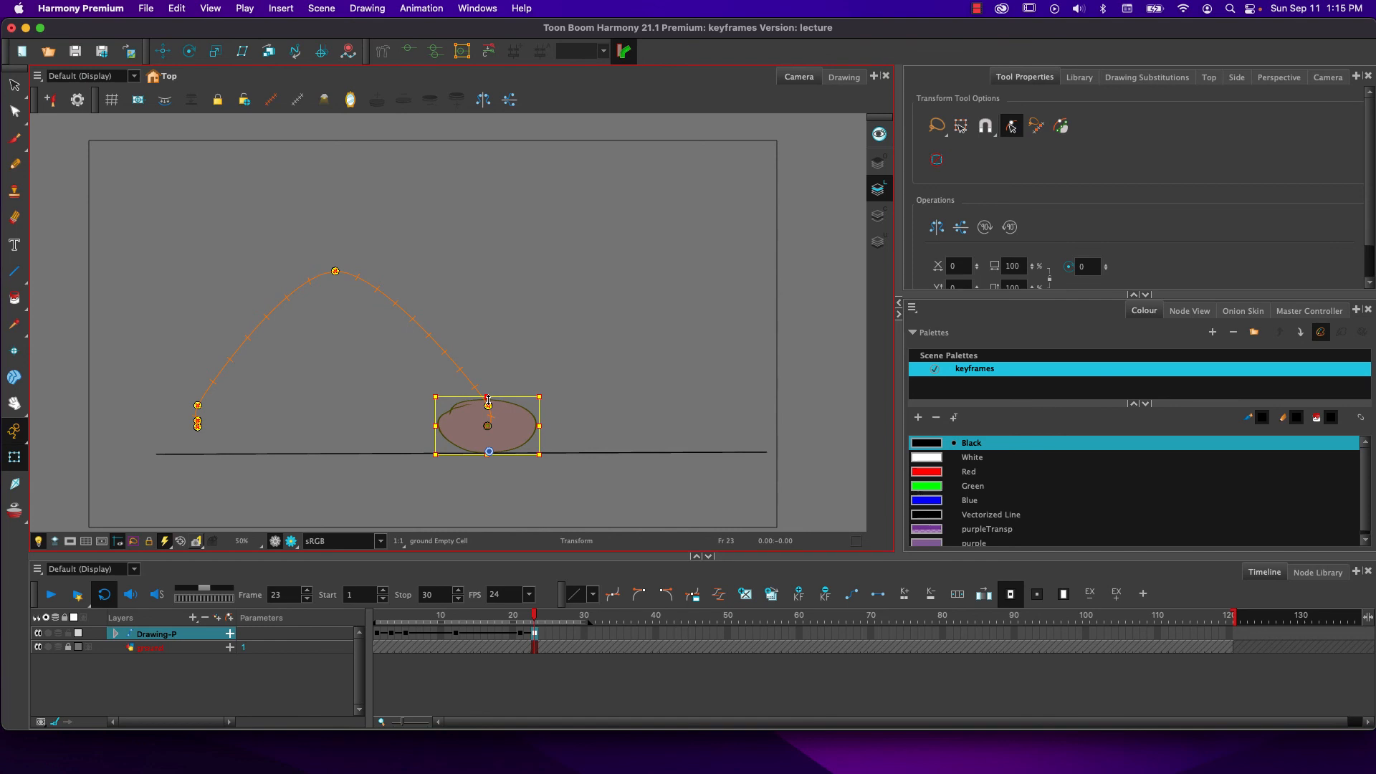
On frame 25, restore the landed circle to a round shape by raising its height and narrowing its width
left_click(549, 635)
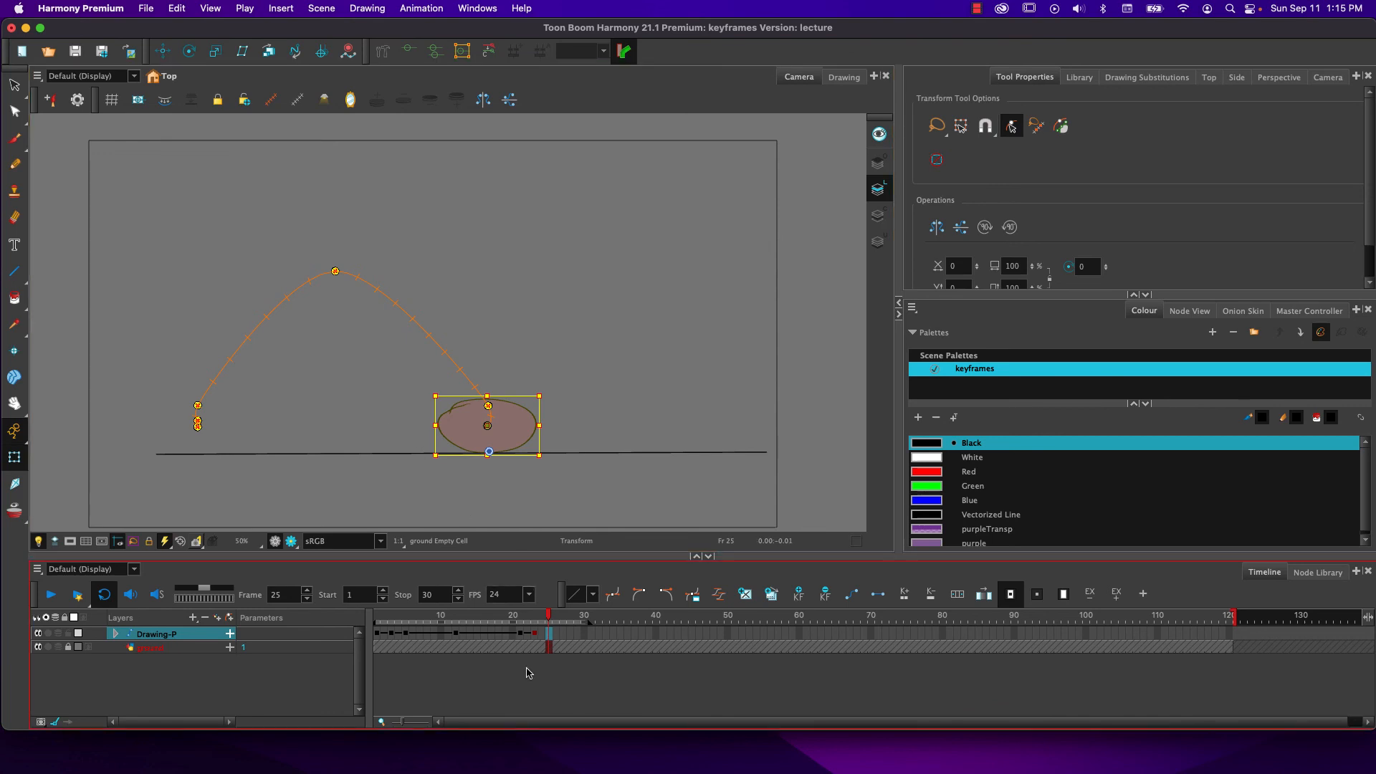
left_click_drag(487, 396, 487, 369)
mouse_move(435, 413)
left_mouse_down()
mouse_move(488, 380)
mouse_move(454, 420)
left_mouse_up()
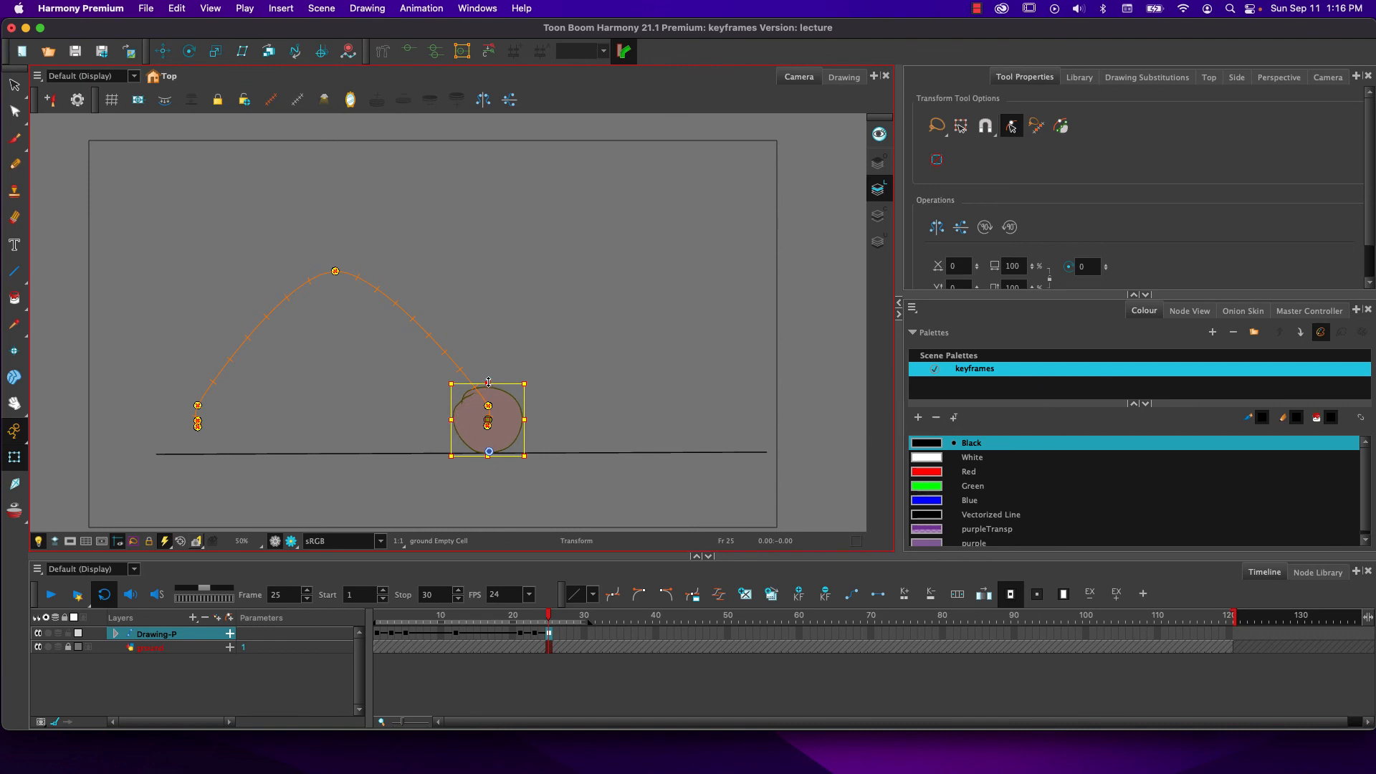
Play back the full jump and landing from frame 1, and return to the first frame
left_click_drag(549, 615, 377, 616)
left_click(51, 595)
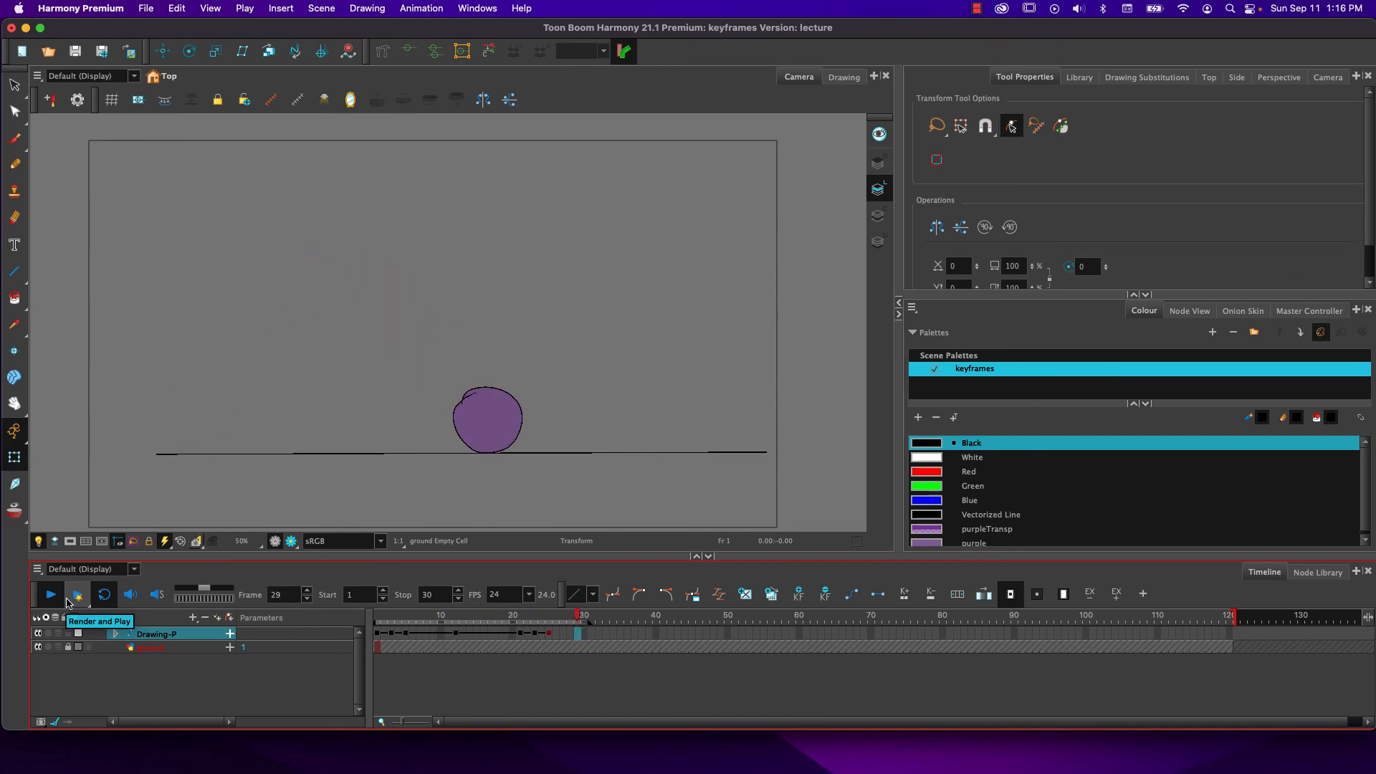
left_click(54, 600)
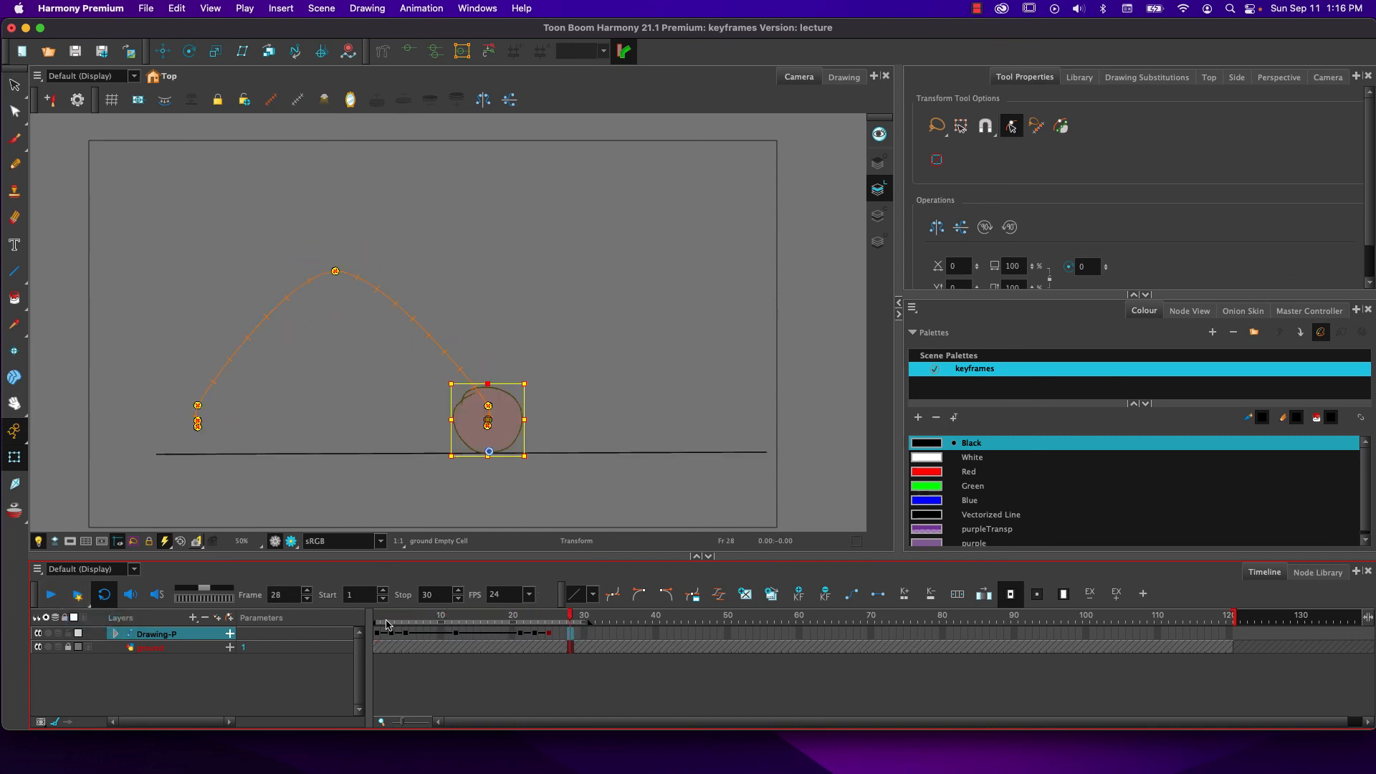
mouse_move(380, 622)
left_mouse_down()
mouse_move(556, 619)
mouse_move(332, 623)
mouse_move(538, 621)
mouse_move(373, 621)
left_mouse_up()
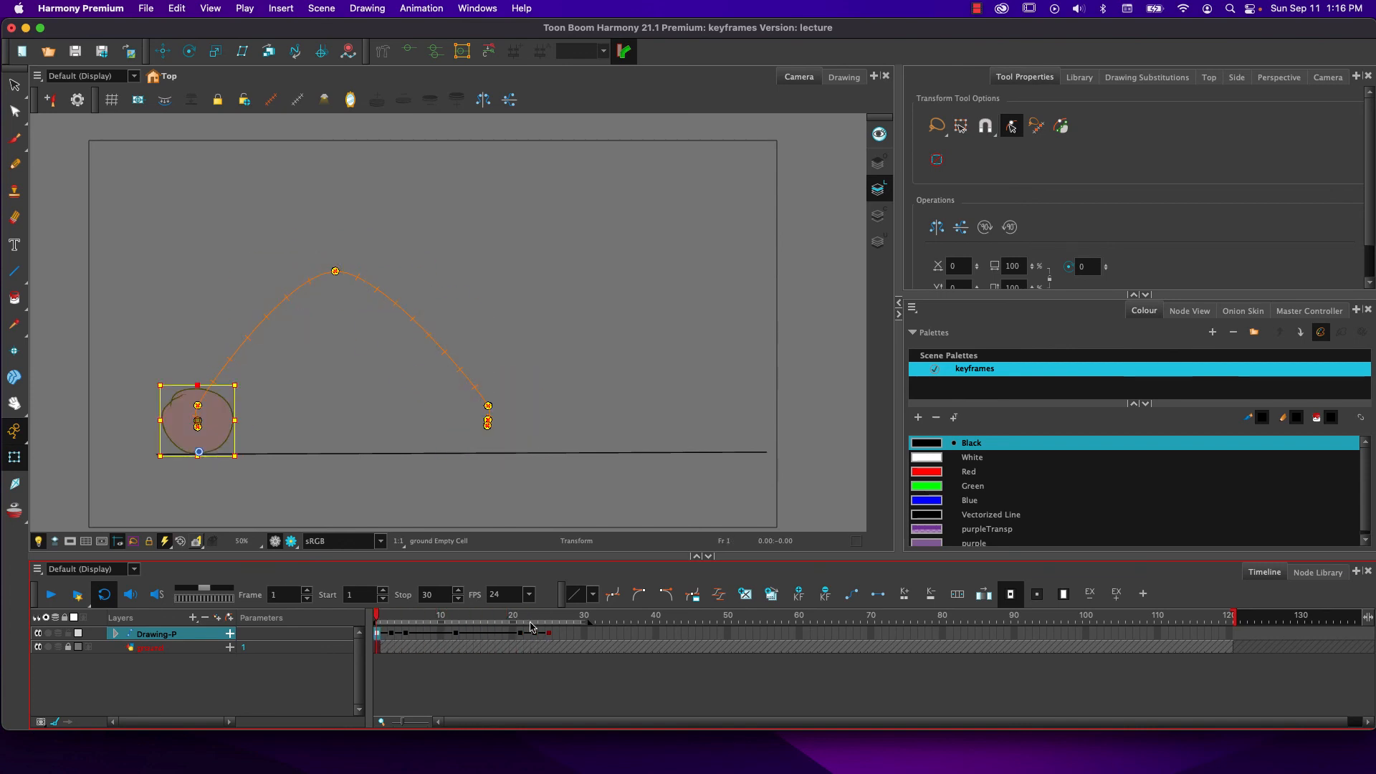
Shift the circle's keyframes from frame 12 onward later, placing the arc-peak keyframe on frame 17
left_click(455, 642)
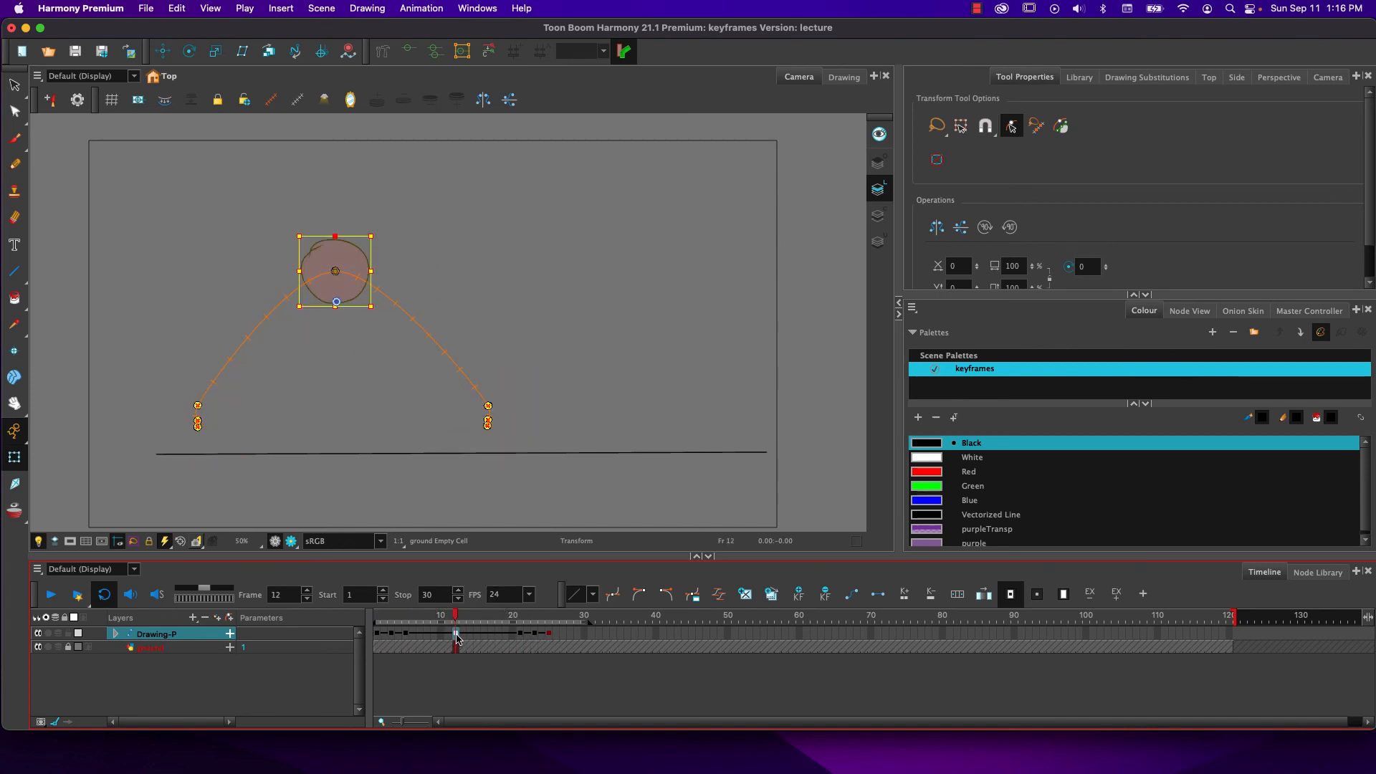
left_click(551, 634, "shift")
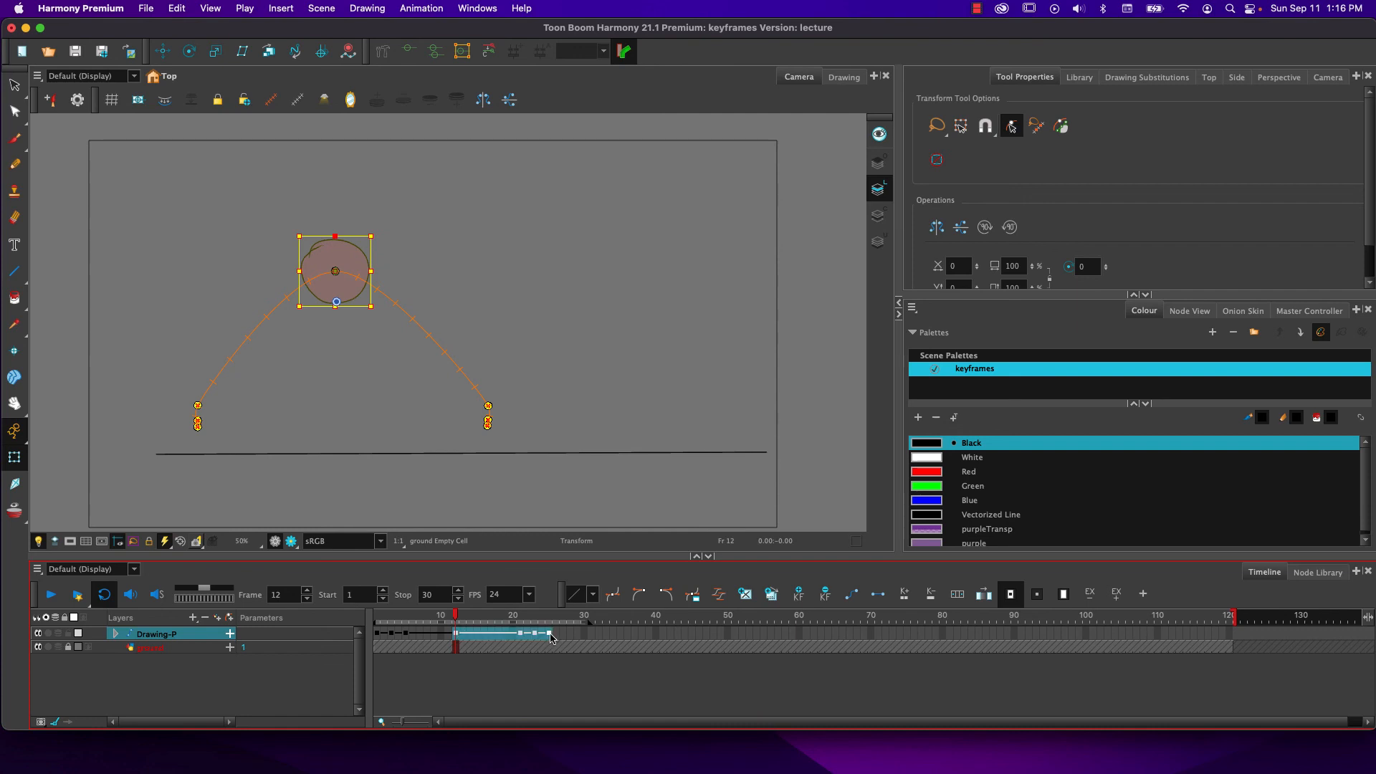
left_click_drag(457, 635, 489, 631)
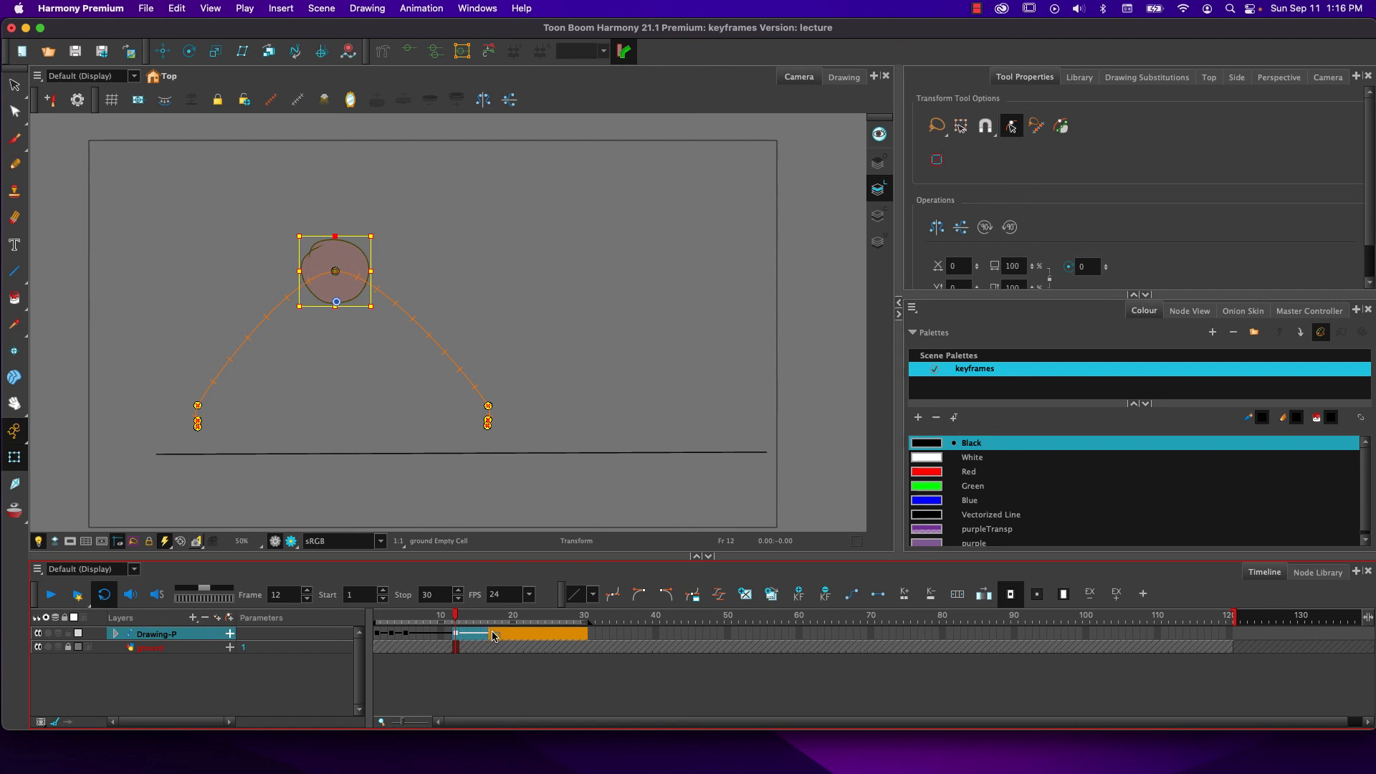
left_click_drag(493, 635, 491, 635)
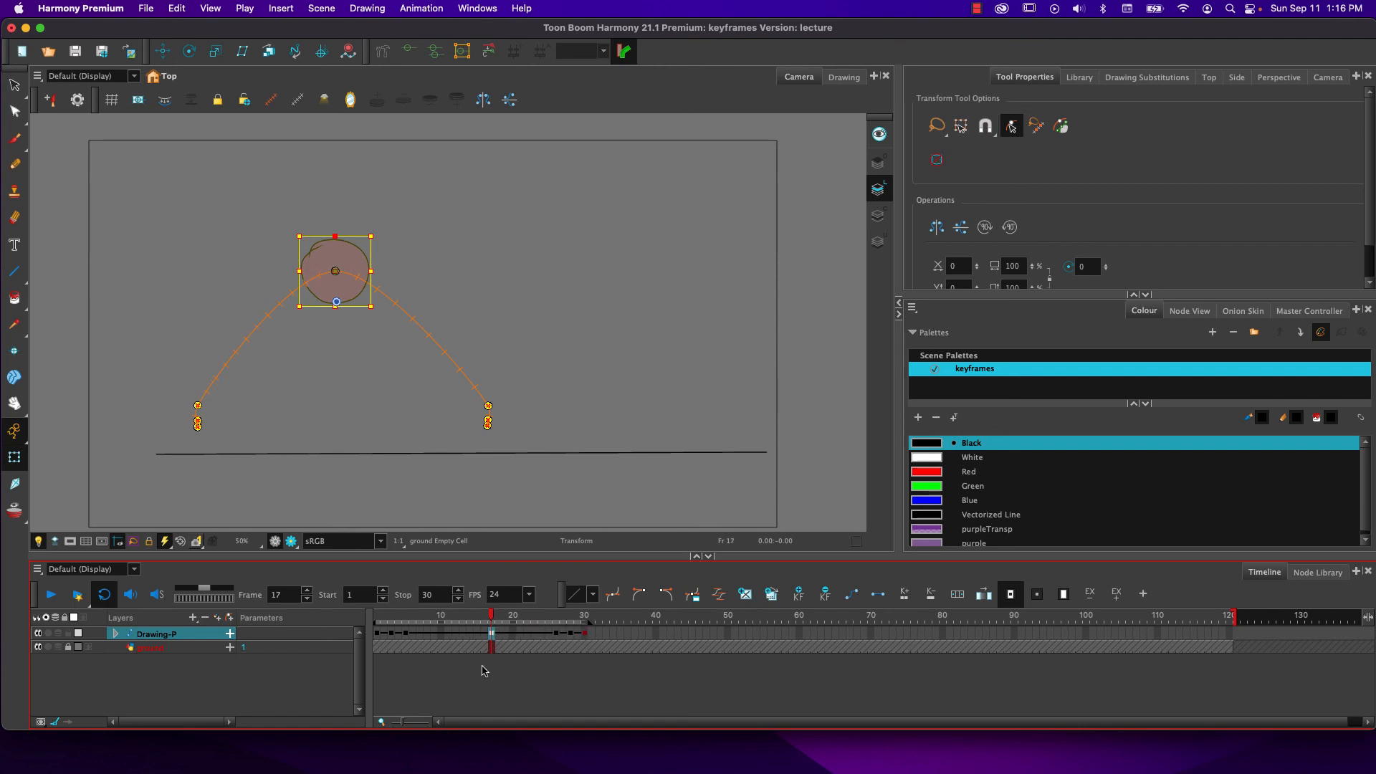
Shift the three landing keyframes later to start on frame 31, and set the playback stop to frame 40
left_click(557, 635)
left_click(586, 634, "shift")
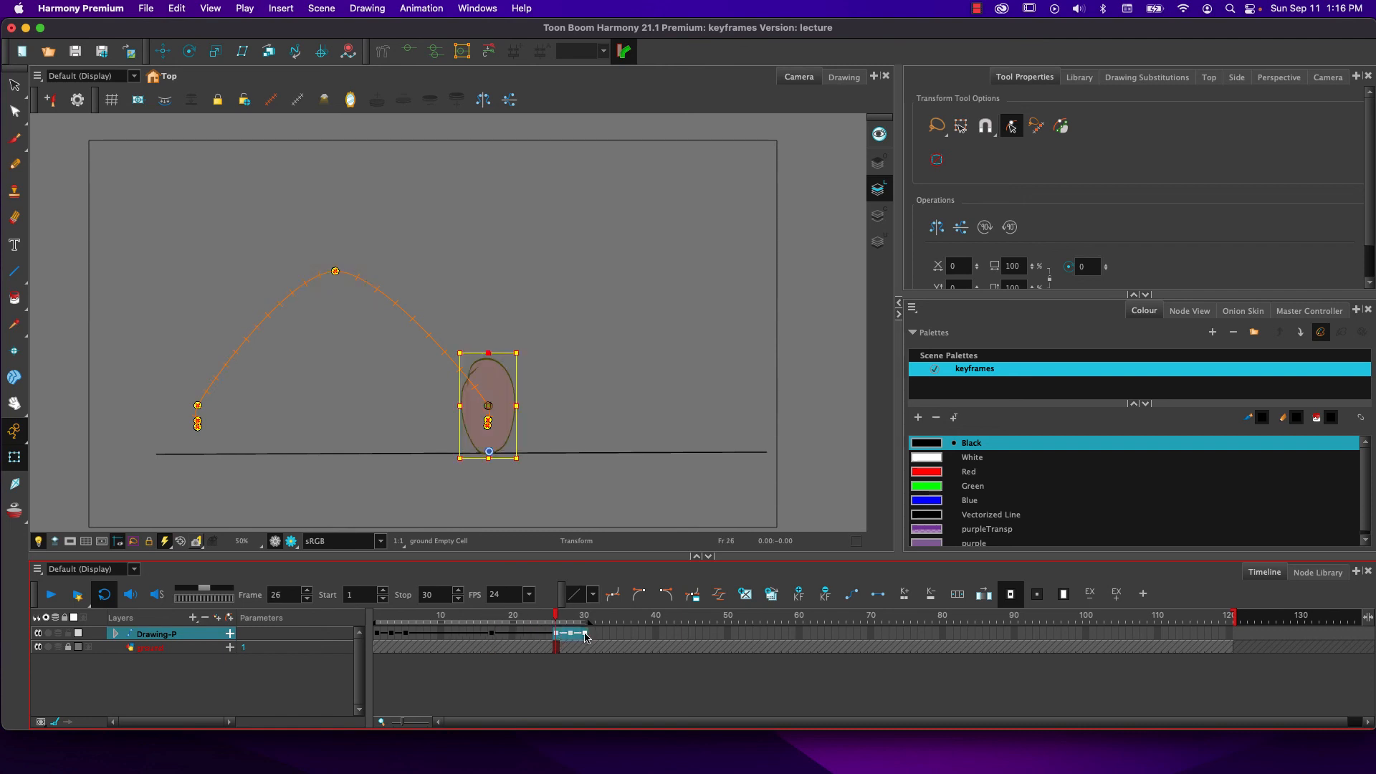
left_click_drag(558, 635, 659, 621)
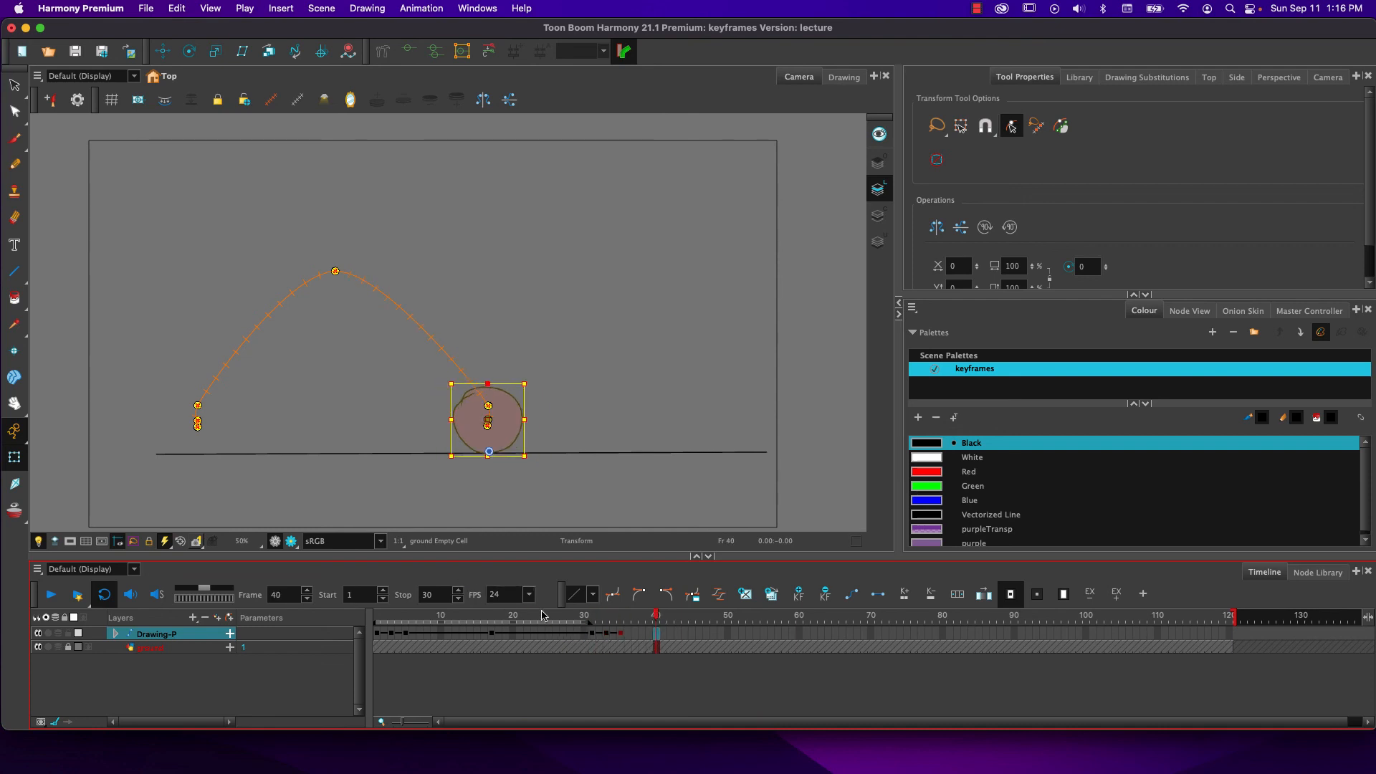
left_click(402, 595)
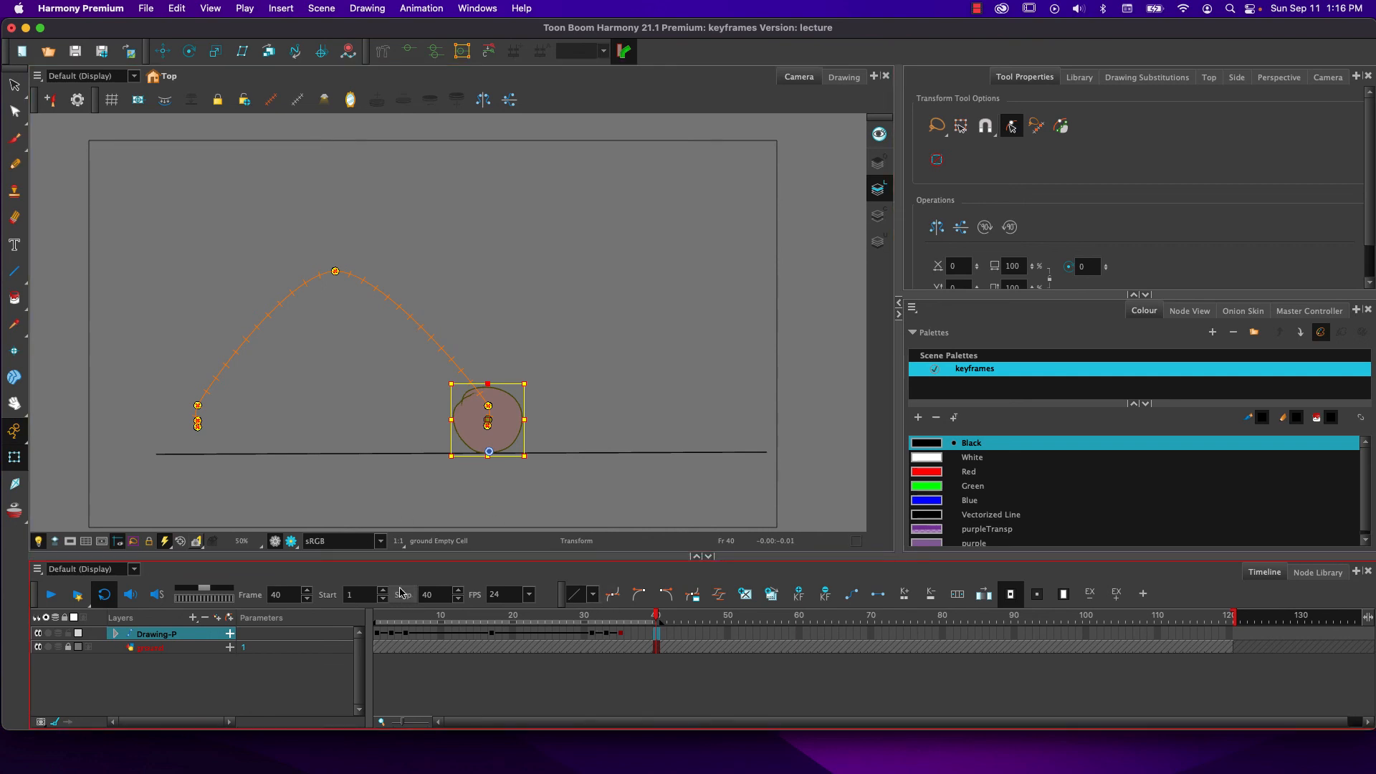
Play back the slower jump from frame 1 to check its timing
left_click_drag(402, 621, 377, 621)
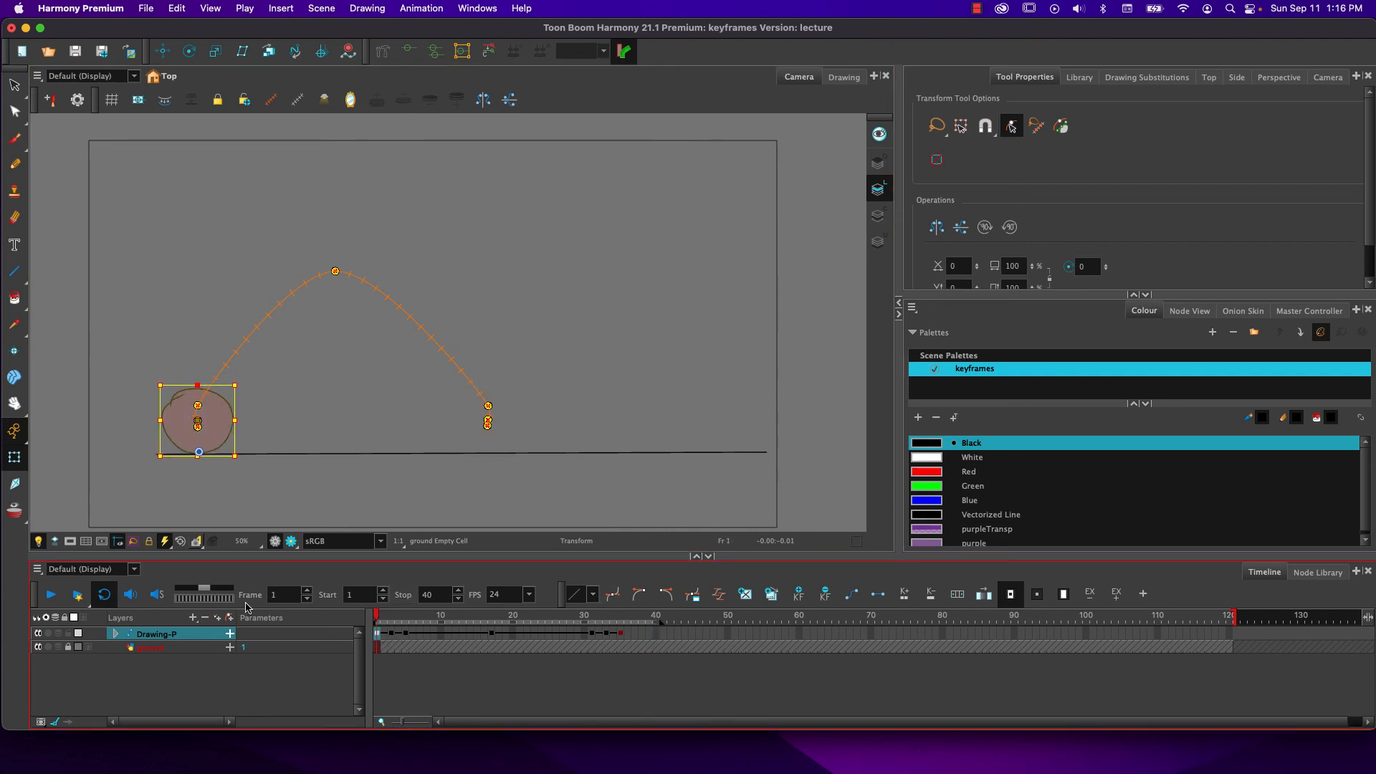
left_click(50, 594)
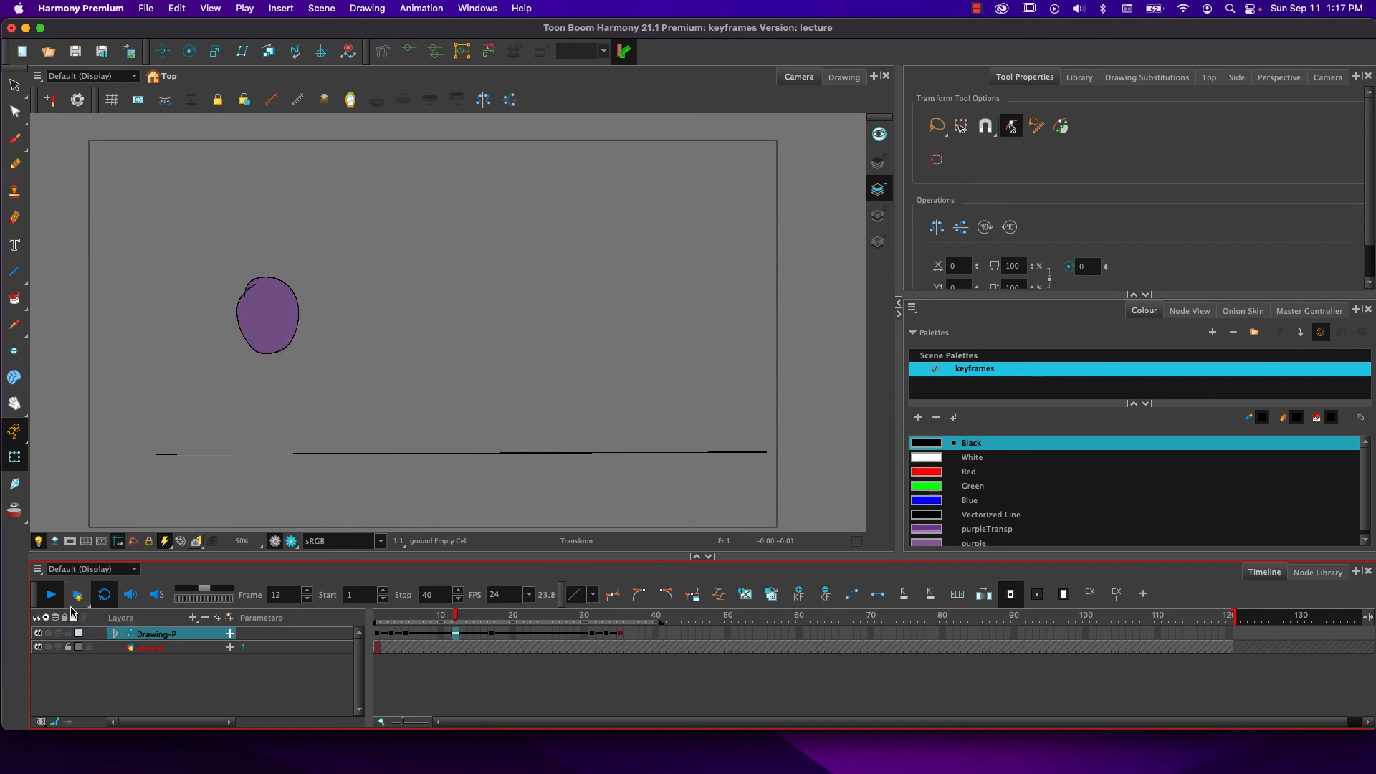
left_click(54, 601)
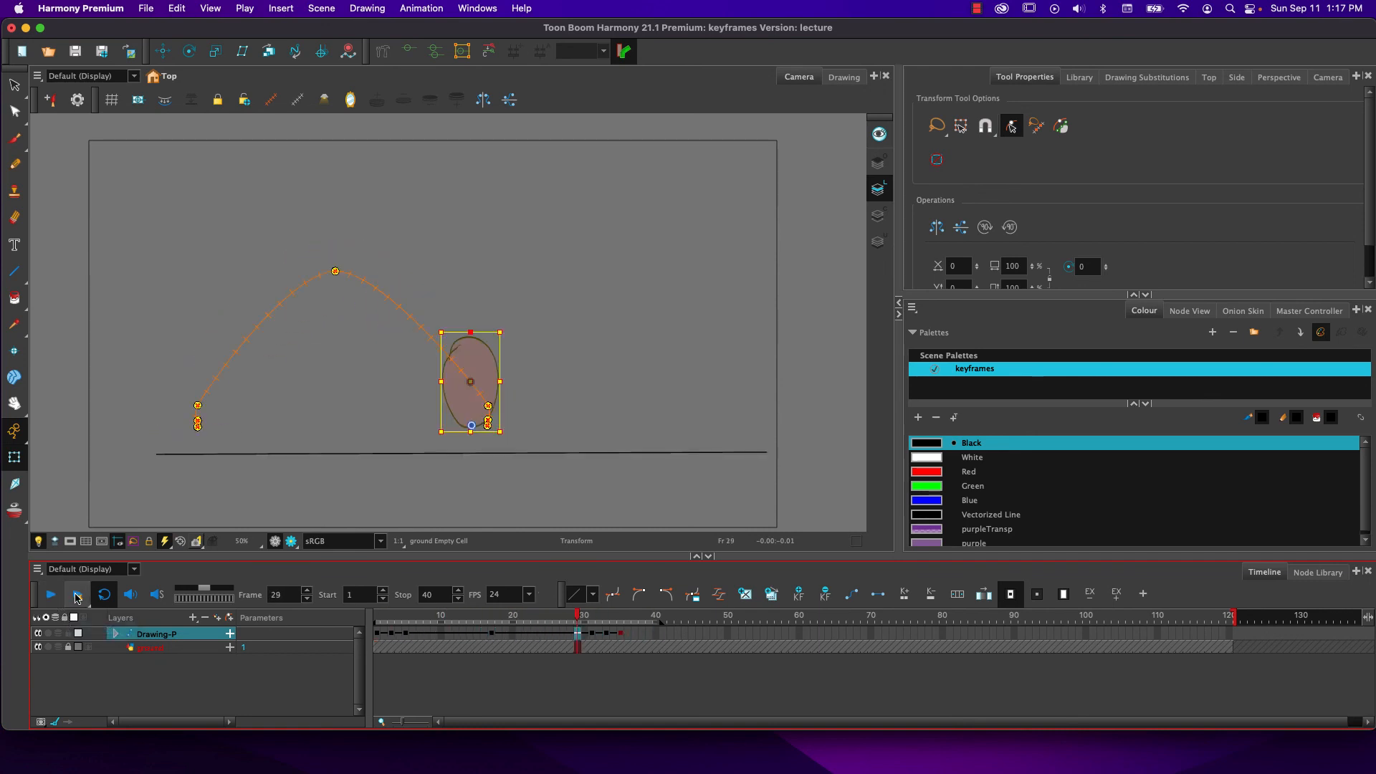
Move the arc-peak keyframe to frame 13 and play the jump back from frame 1
left_click(491, 637)
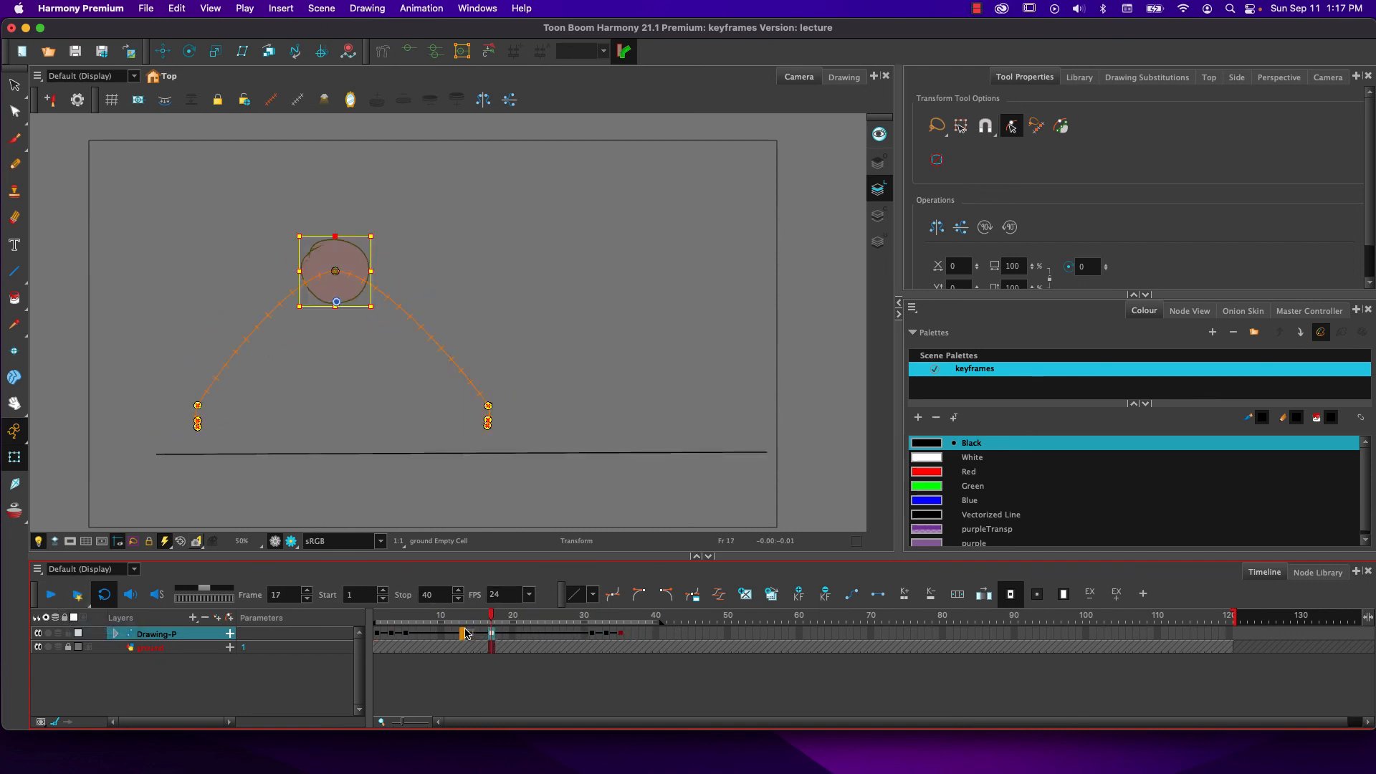
left_click_drag(463, 624, 463, 624)
left_click(376, 615)
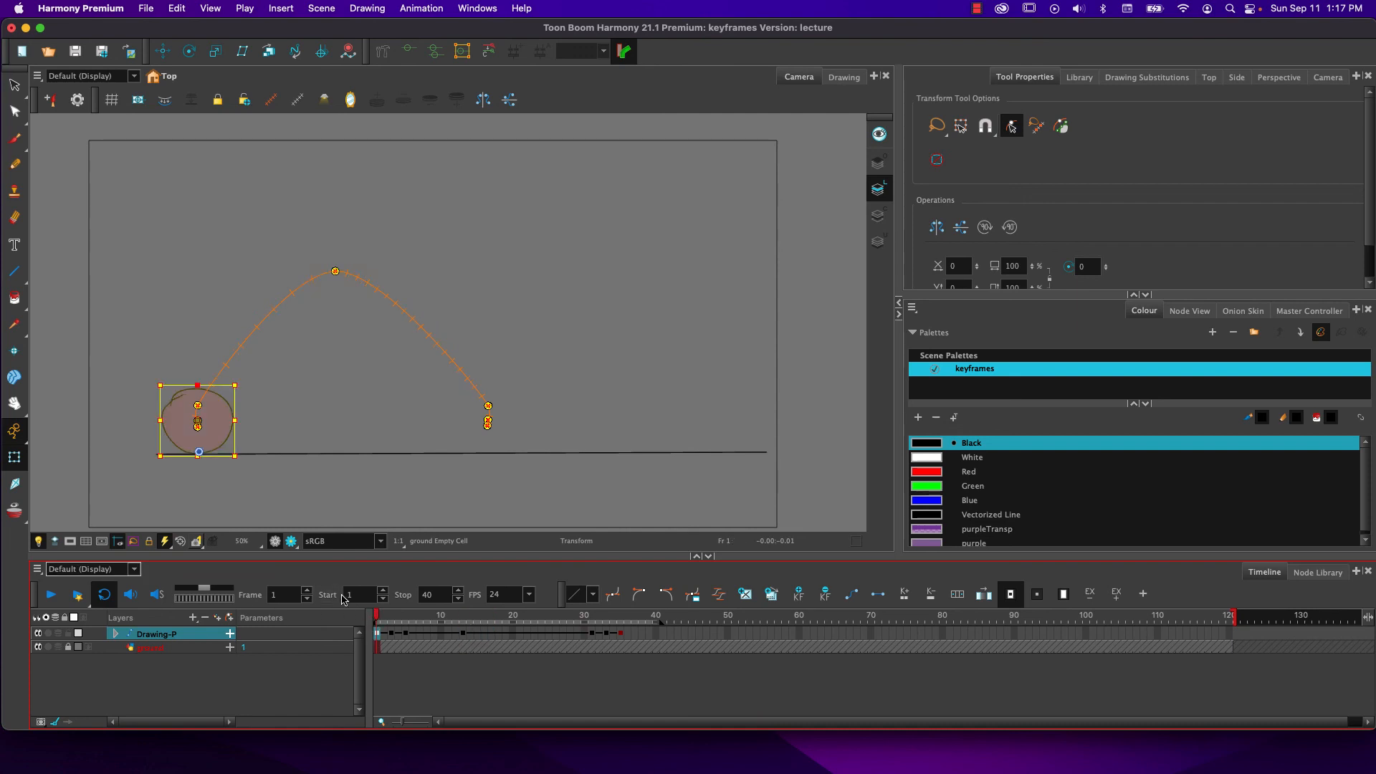
left_click(53, 595)
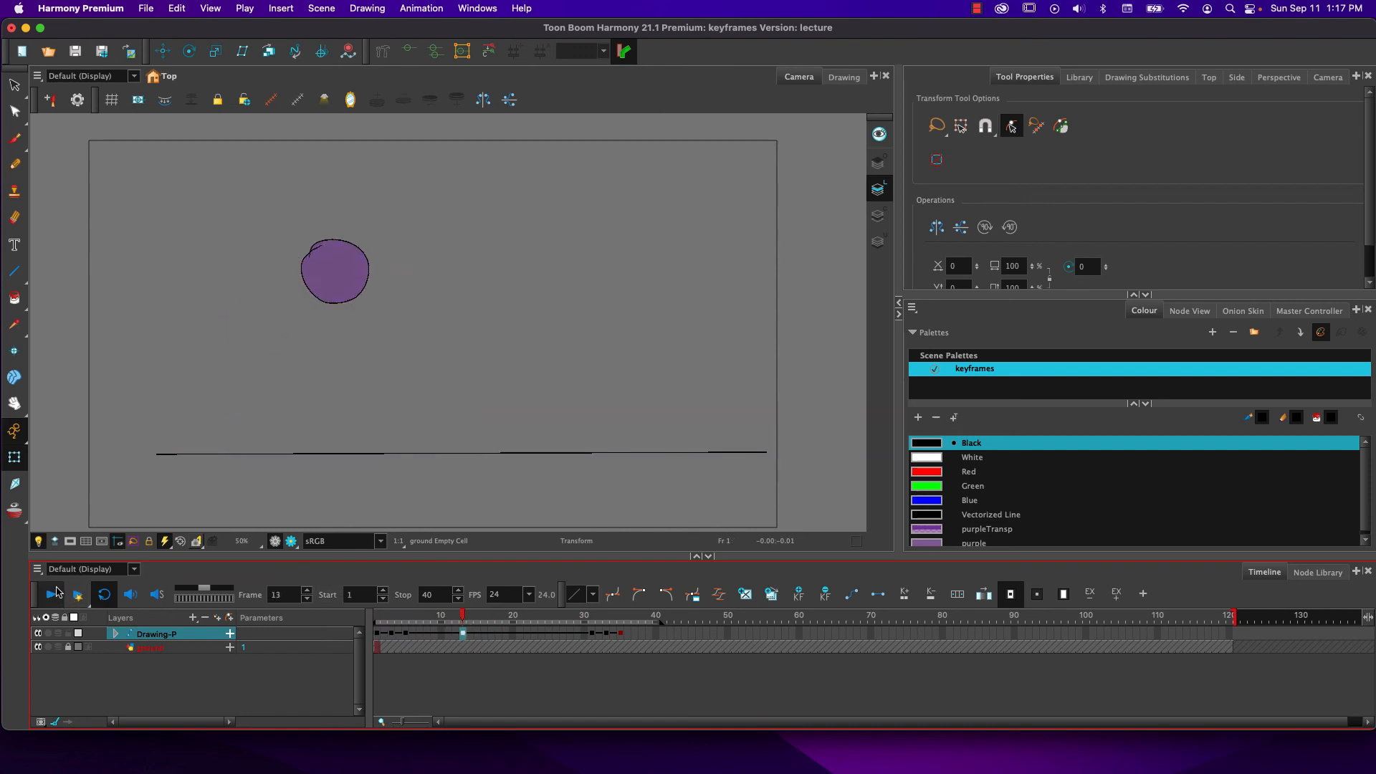
left_click(55, 595)
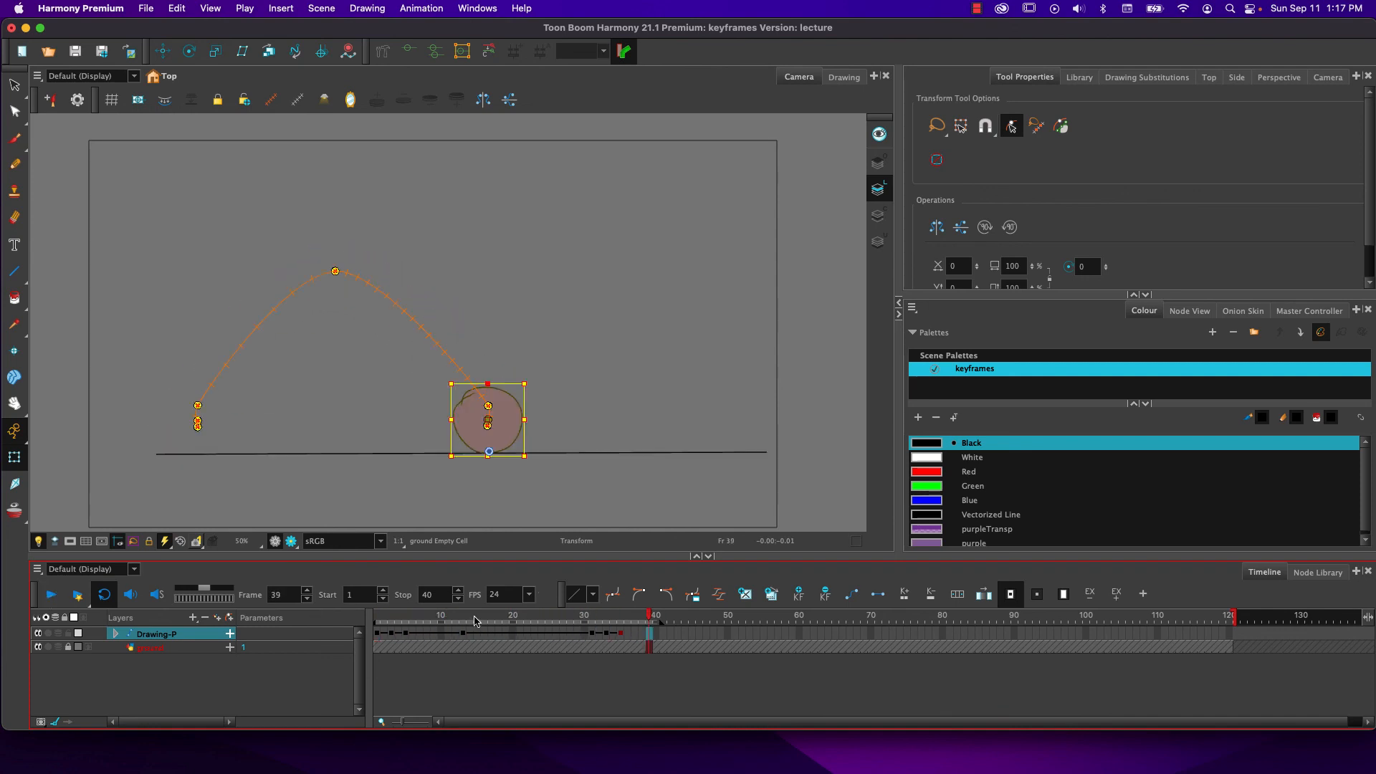
Move the arc-peak keyframe to frame 15 and play the jump back from frame 1
mouse_move(474, 616)
left_mouse_down()
mouse_move(395, 615)
mouse_move(463, 614)
left_mouse_up()
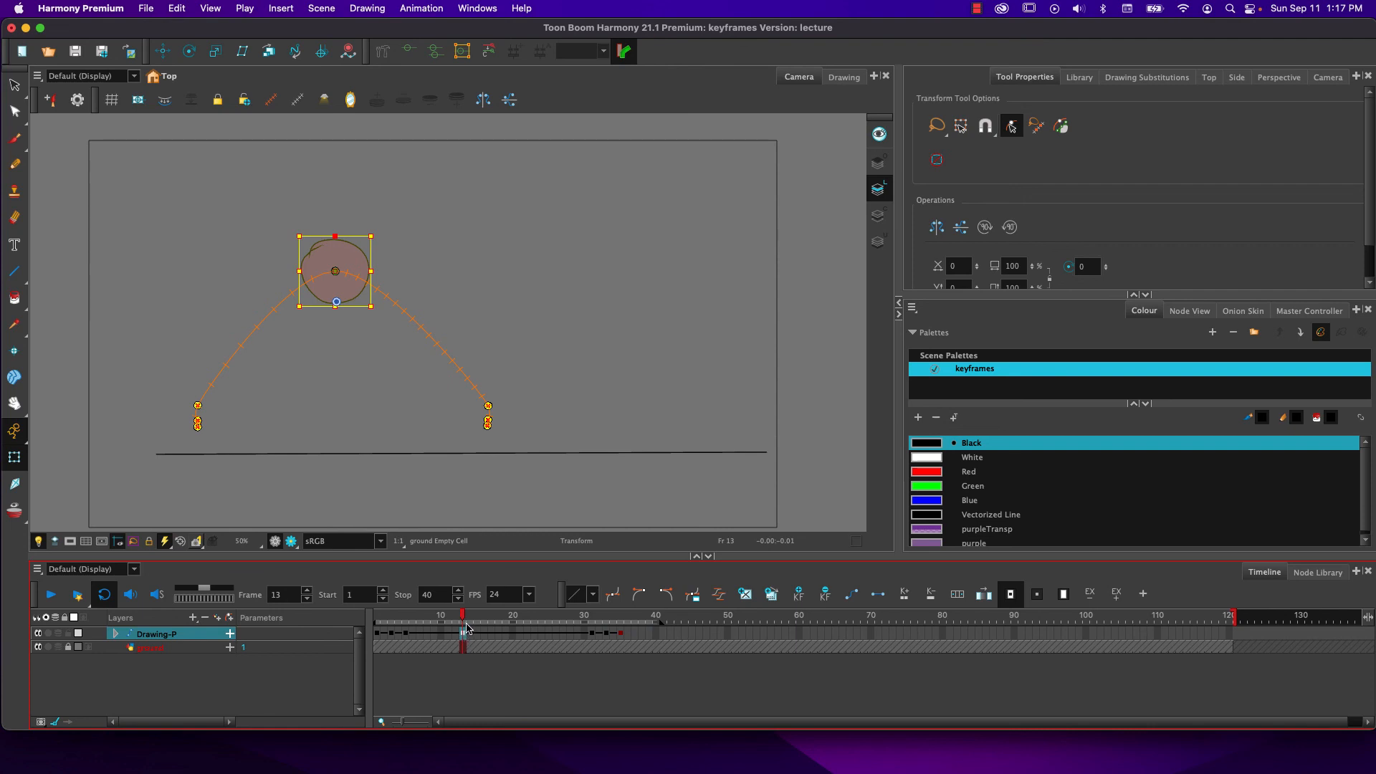
left_click_drag(464, 635, 375, 615)
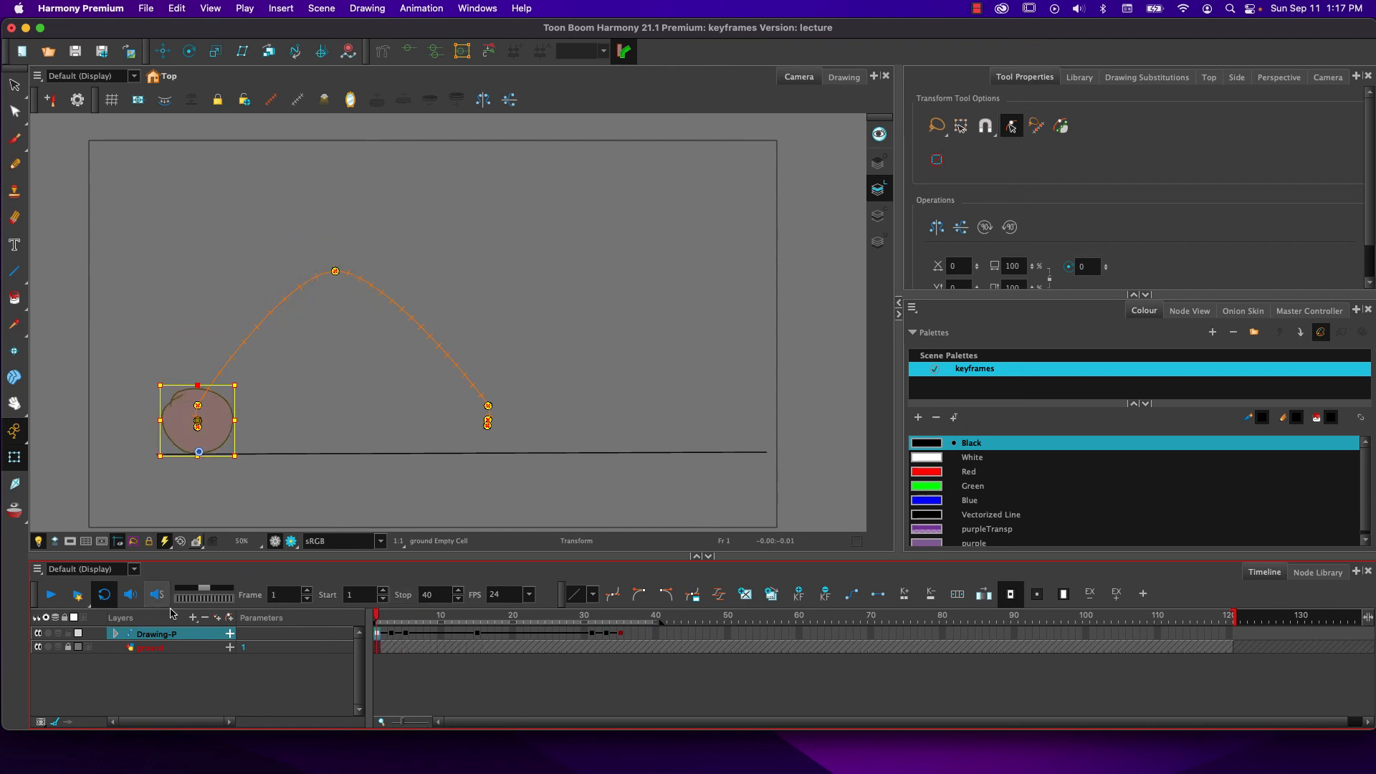
left_click(54, 597)
left_click(54, 598)
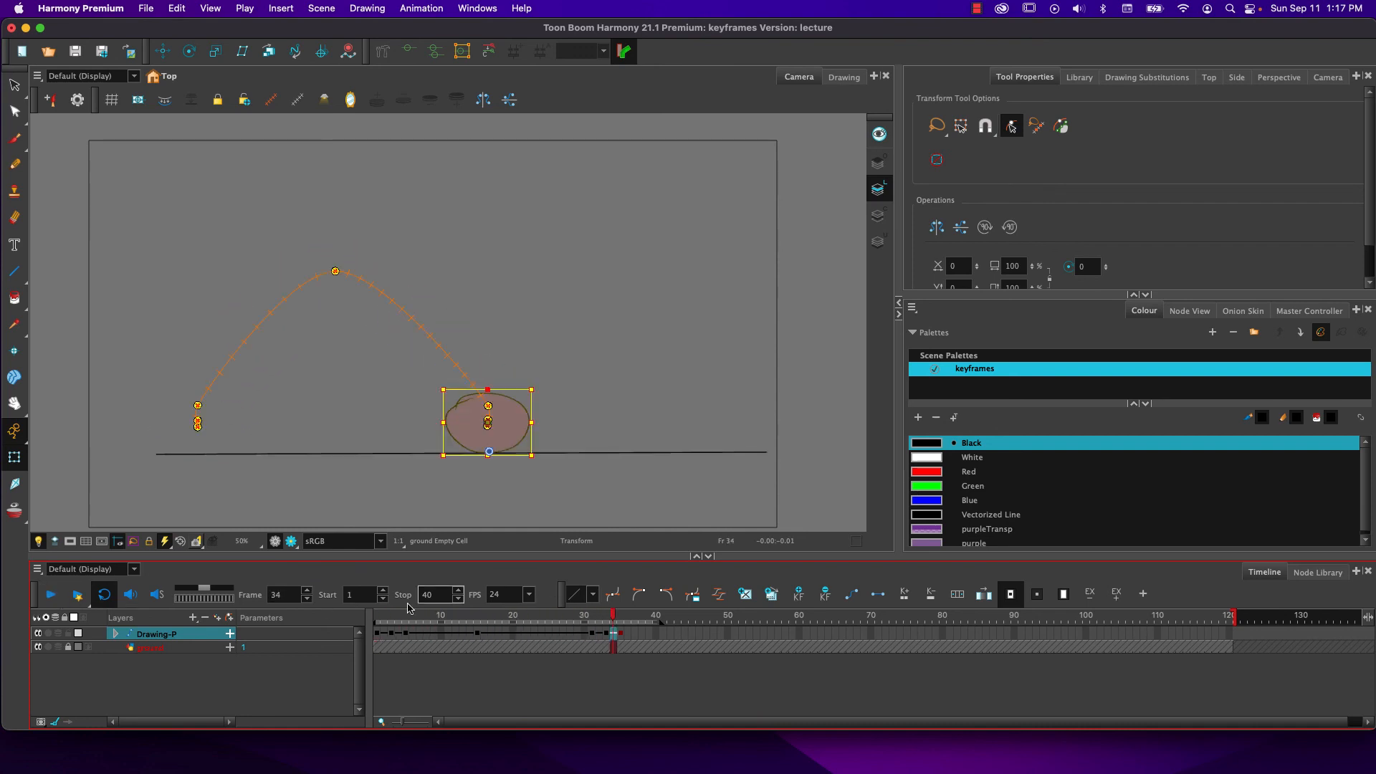
Try to move the landing keyframes earlier, to start on frame 29, and undo the change
left_click(628, 634)
right_click(584, 627)
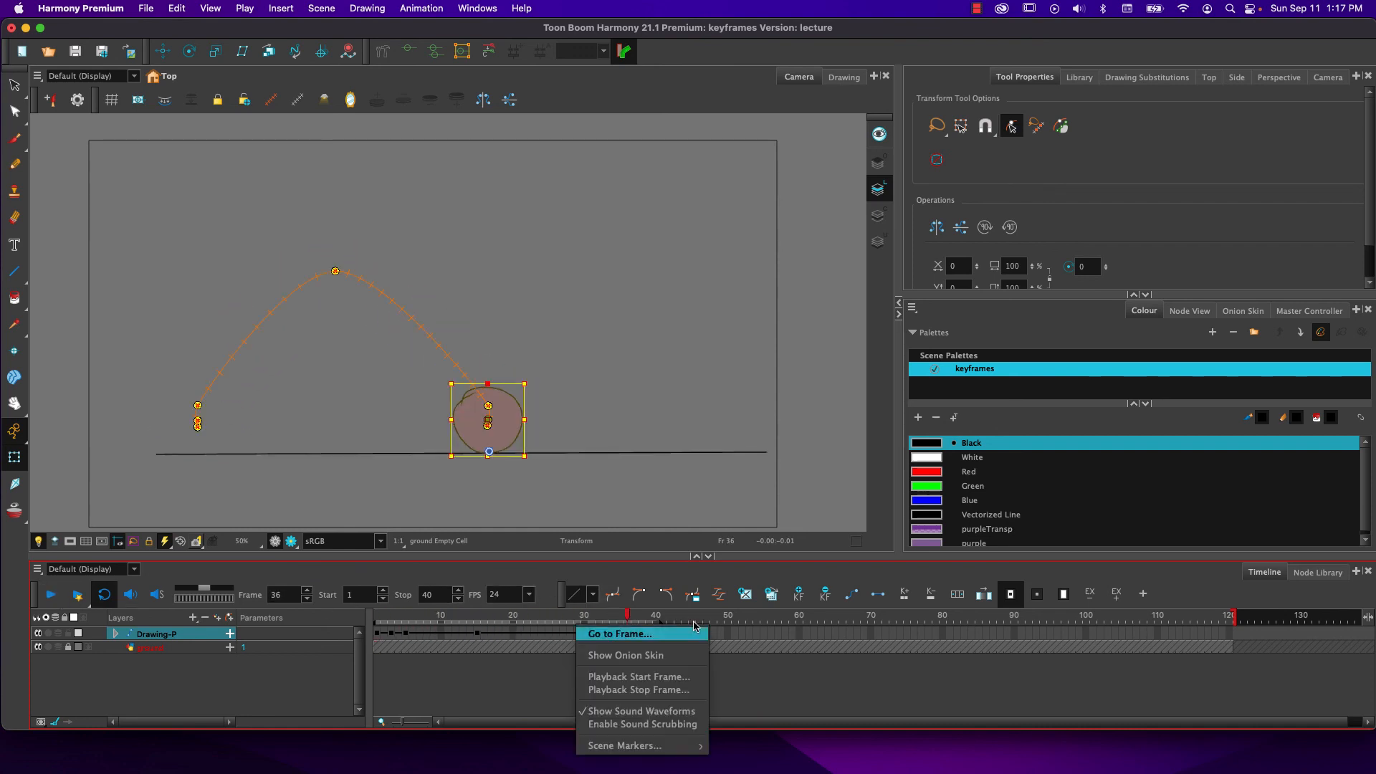
key("Escape")
left_click(637, 634)
left_click_drag(637, 634, 594, 633)
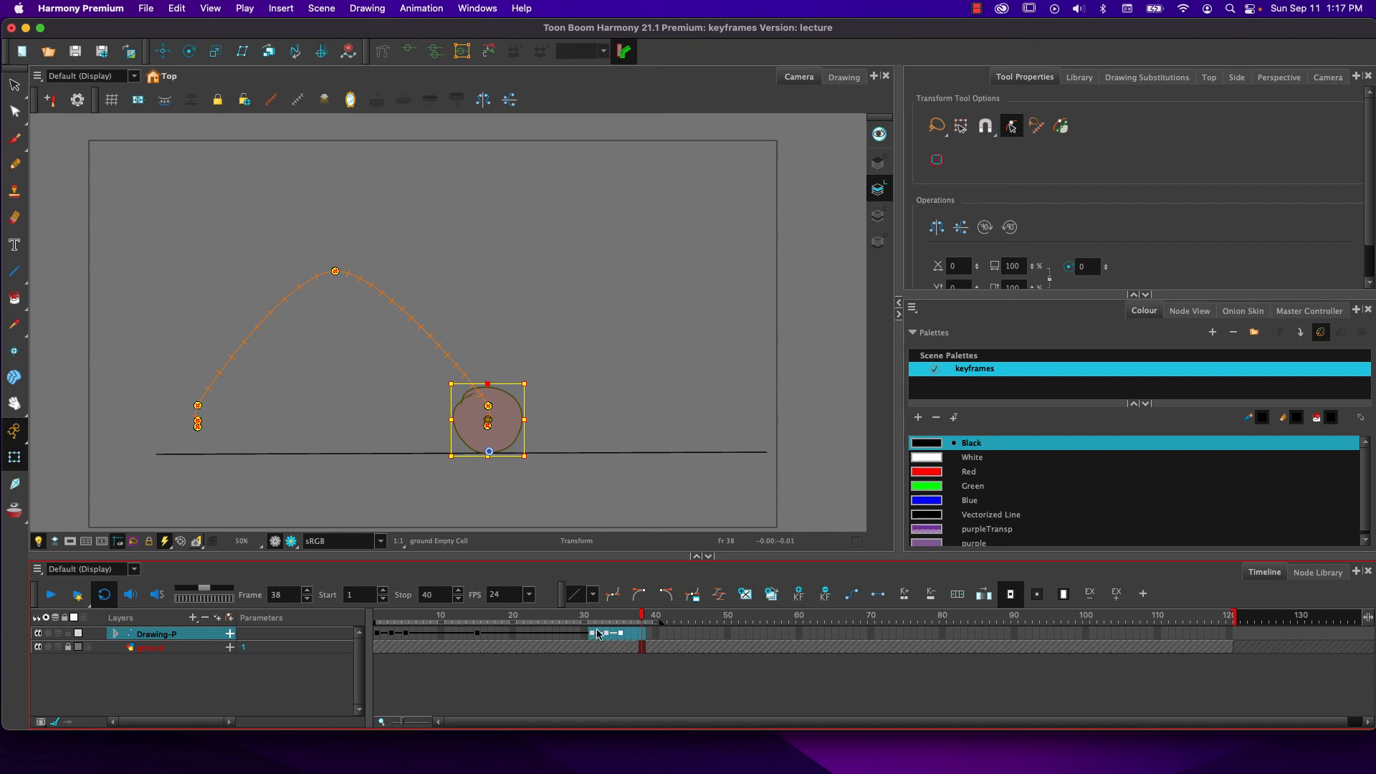
left_click(591, 637)
left_click(576, 633)
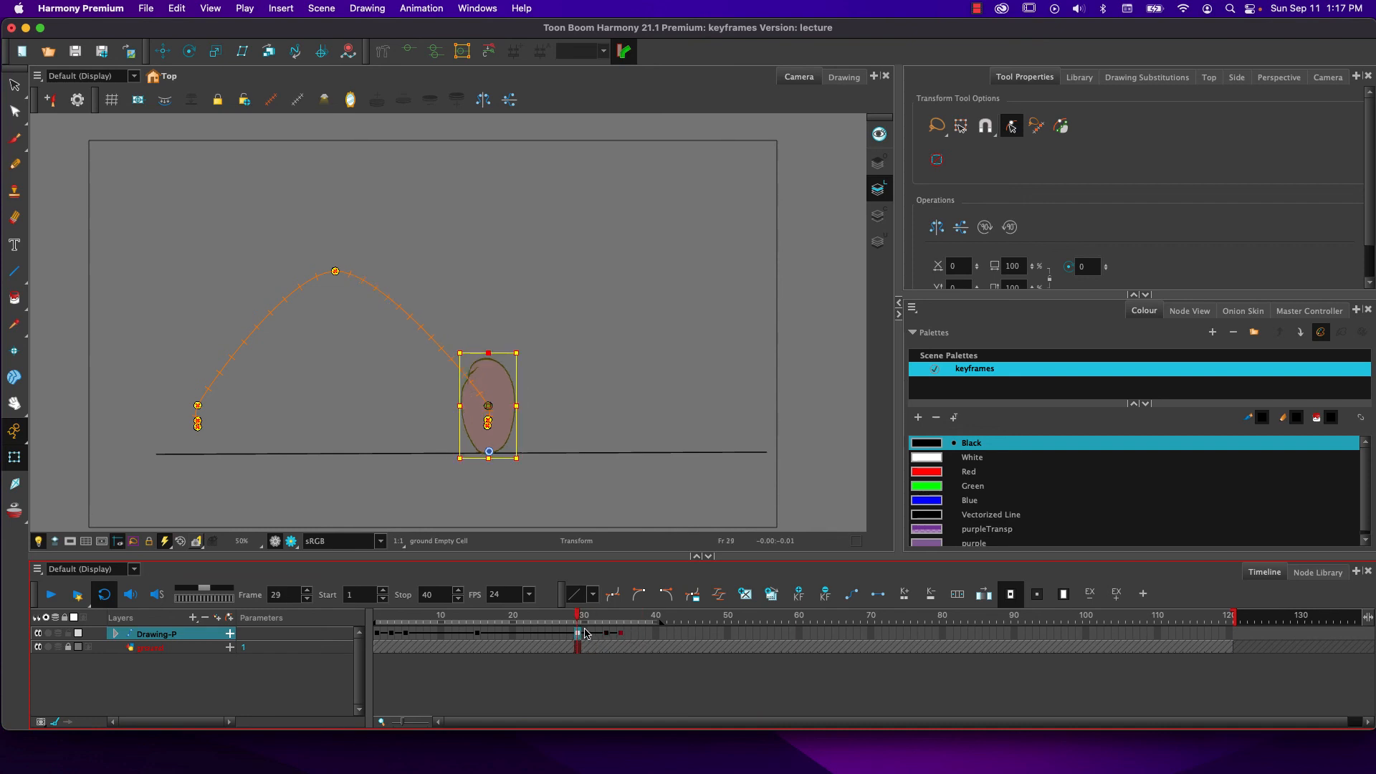
key("super+z")
Move the landing keyframes earlier as a group so the last one sits on frame 31
left_click_drag(641, 638, 606, 632)
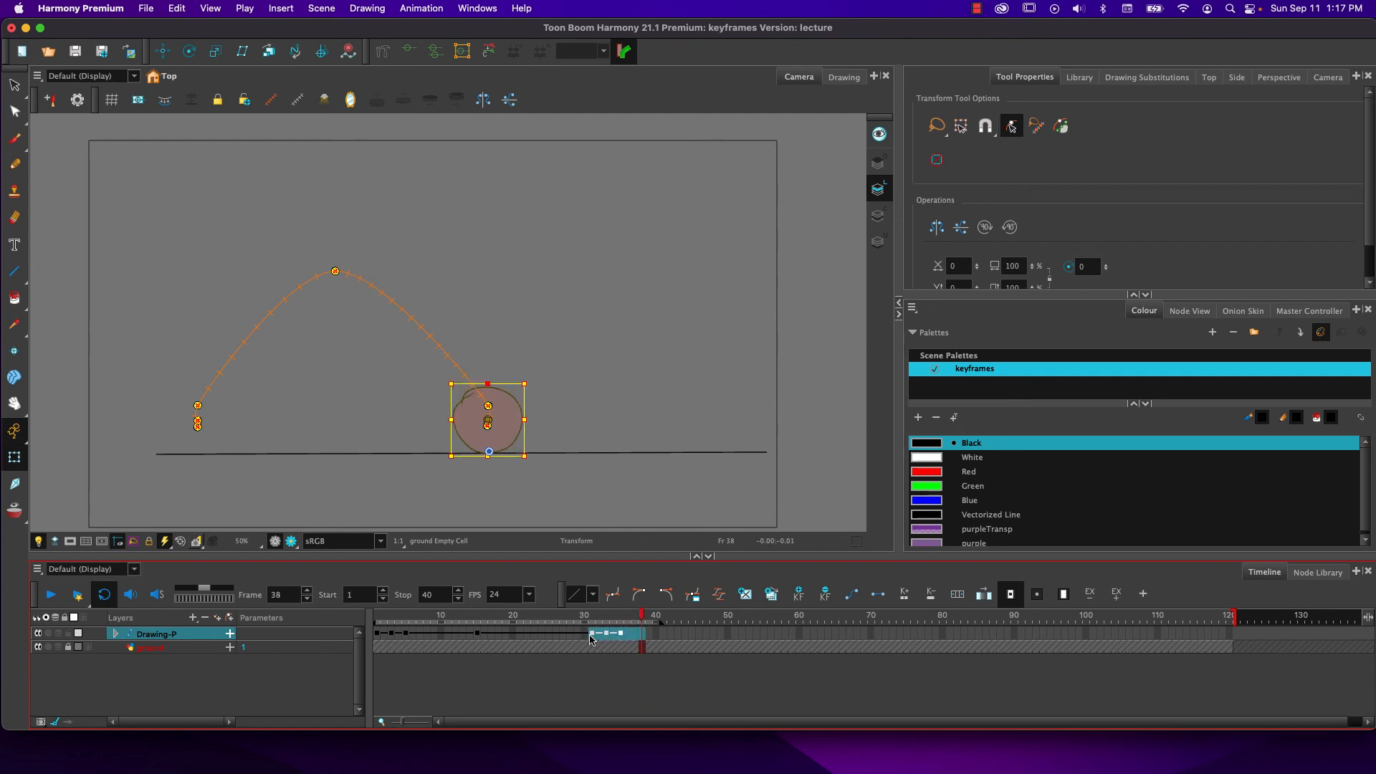
mouse_move(593, 637)
left_mouse_down()
mouse_move(377, 620)
mouse_move(615, 619)
left_mouse_up()
left_click(552, 638)
left_click(602, 635)
left_click(594, 636)
Play back the jump from frame 1 to check the tightened landing timing
left_click_drag(594, 615, 380, 618)
left_click(57, 598)
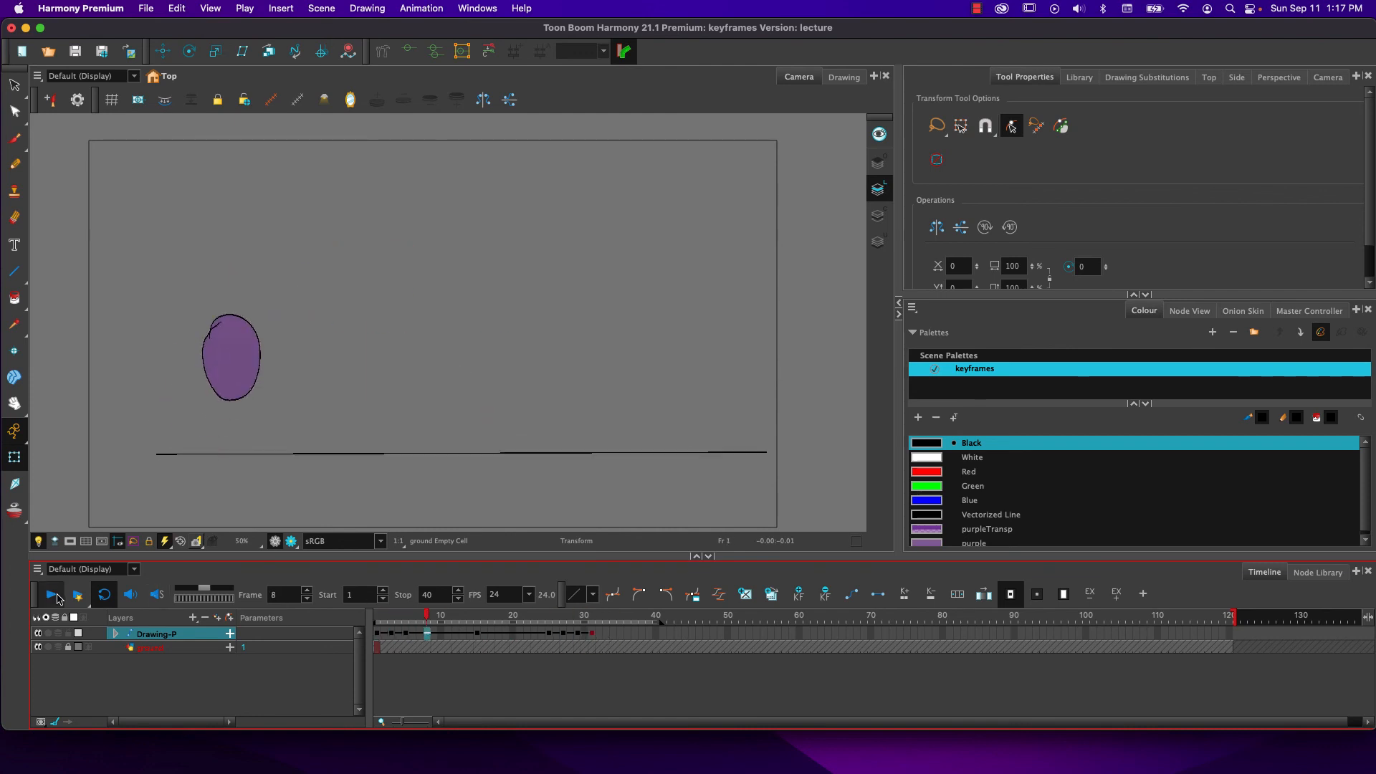
left_click(57, 598)
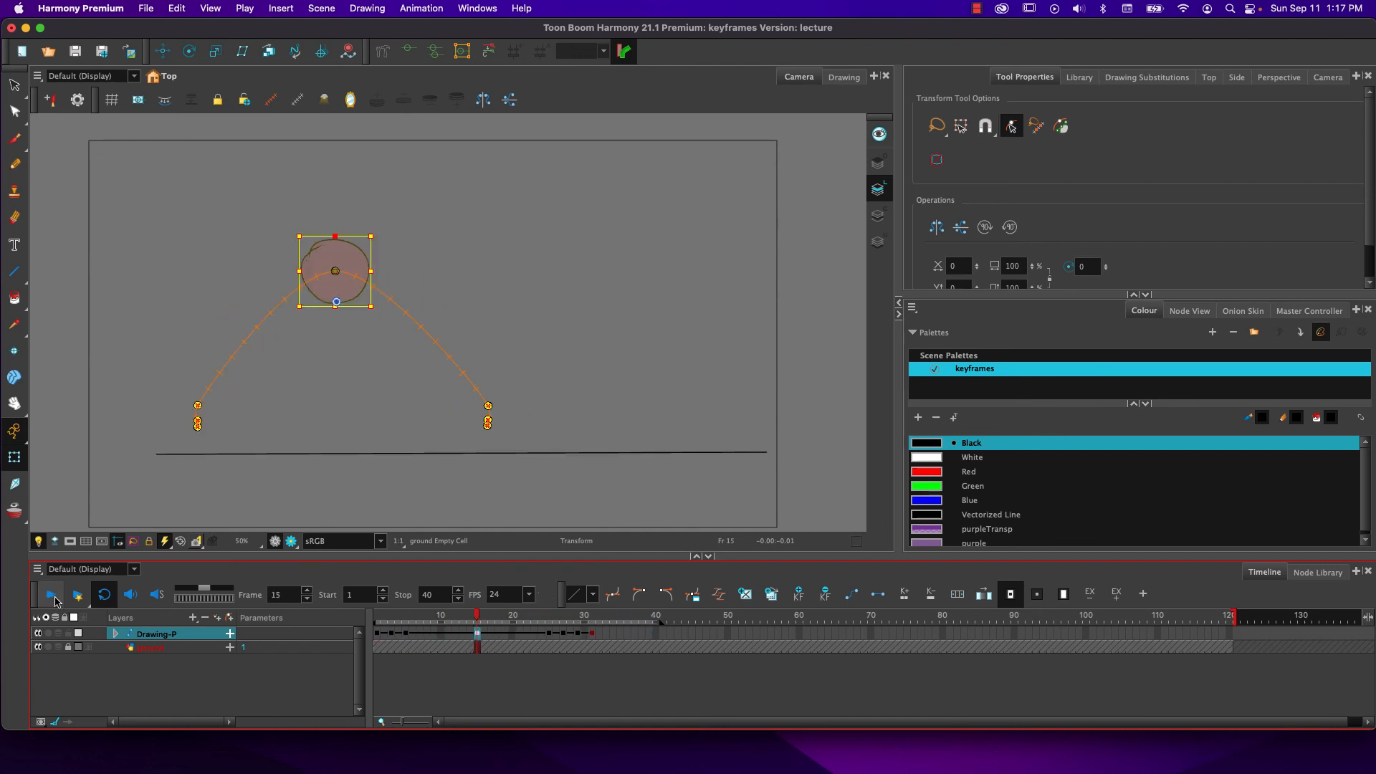
On frame 10, rotate the stretched circle clockwise so it leans along the rising side of the arc
left_click_drag(476, 616, 443, 618)
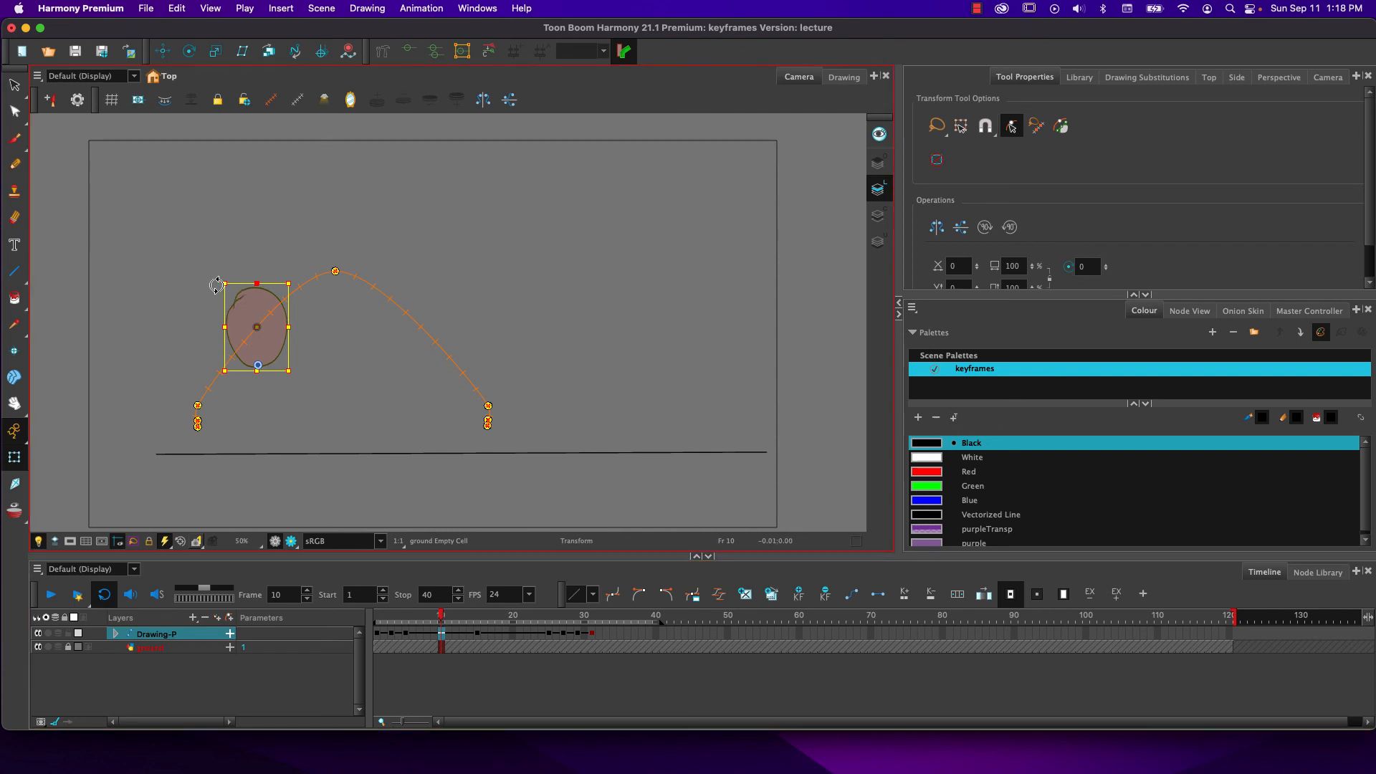
left_click(192, 271)
left_click(240, 312)
left_click(211, 276)
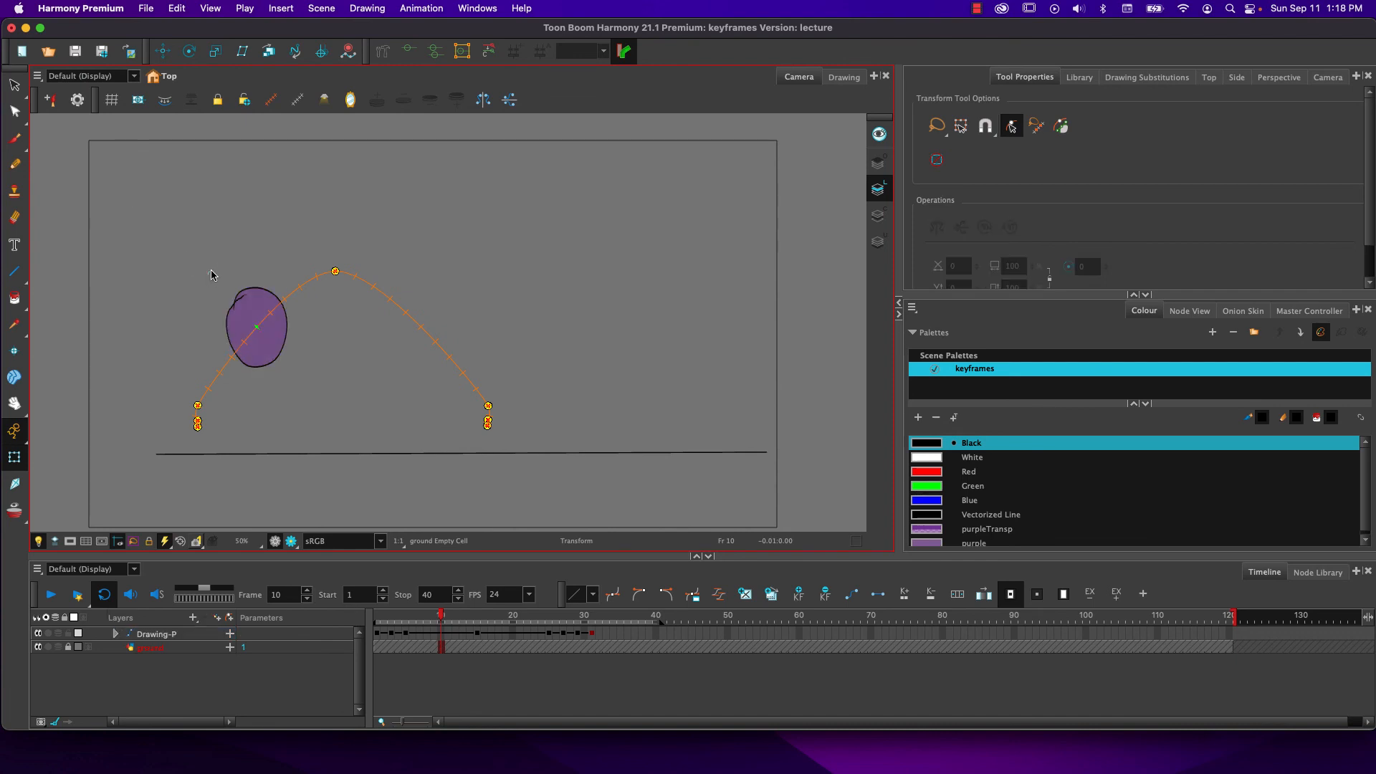
left_click(242, 310)
left_click_drag(212, 278, 223, 268)
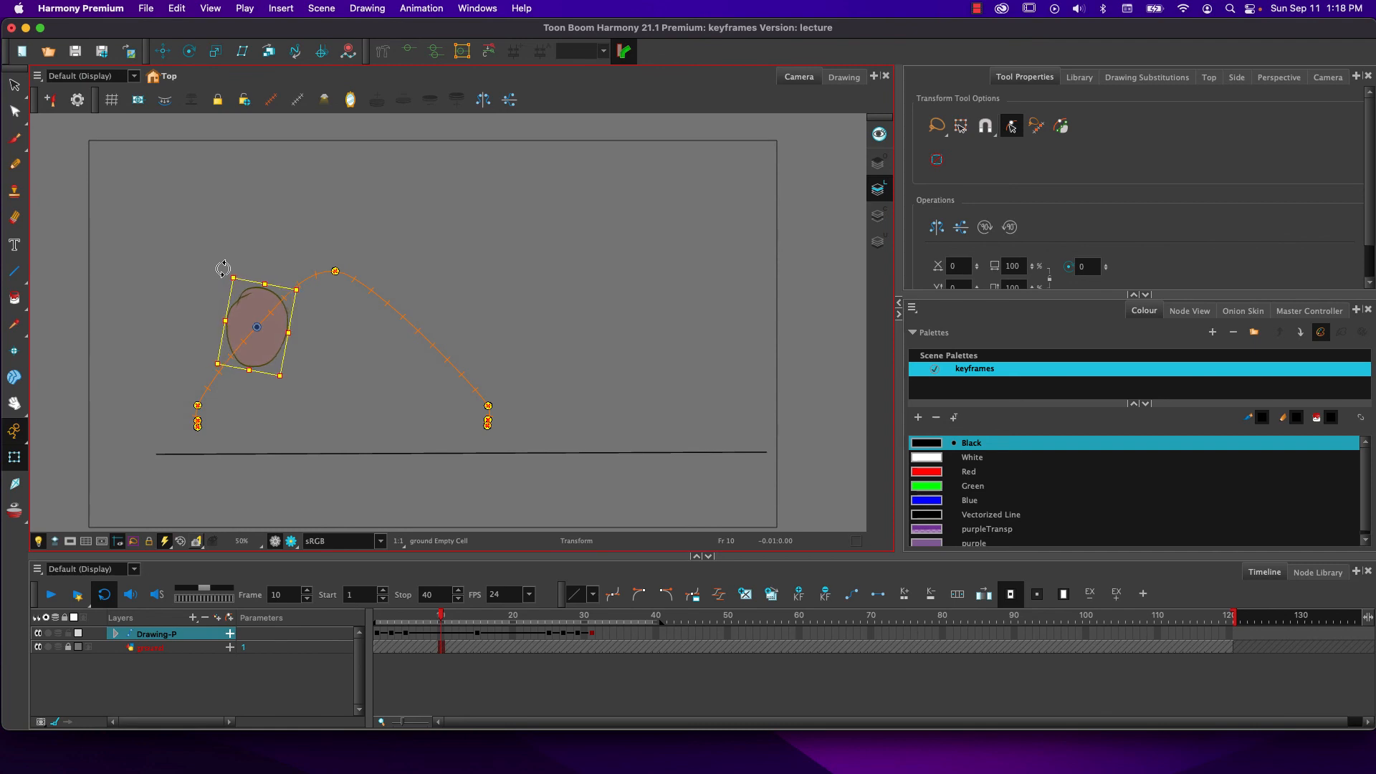
On frame 21, rotate the stretched circle counterclockwise to tilt it along the falling side of the arc
left_click_drag(441, 618, 519, 620)
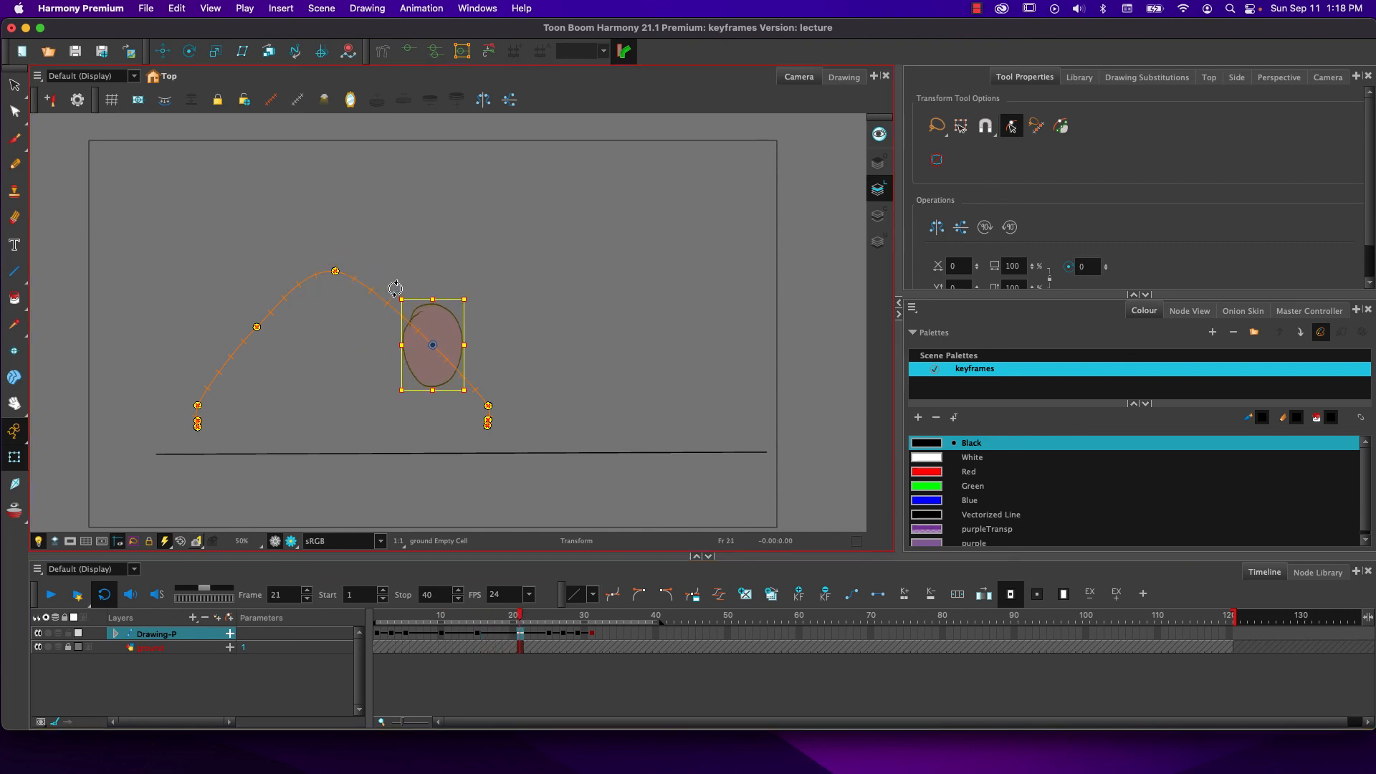
left_click(514, 617)
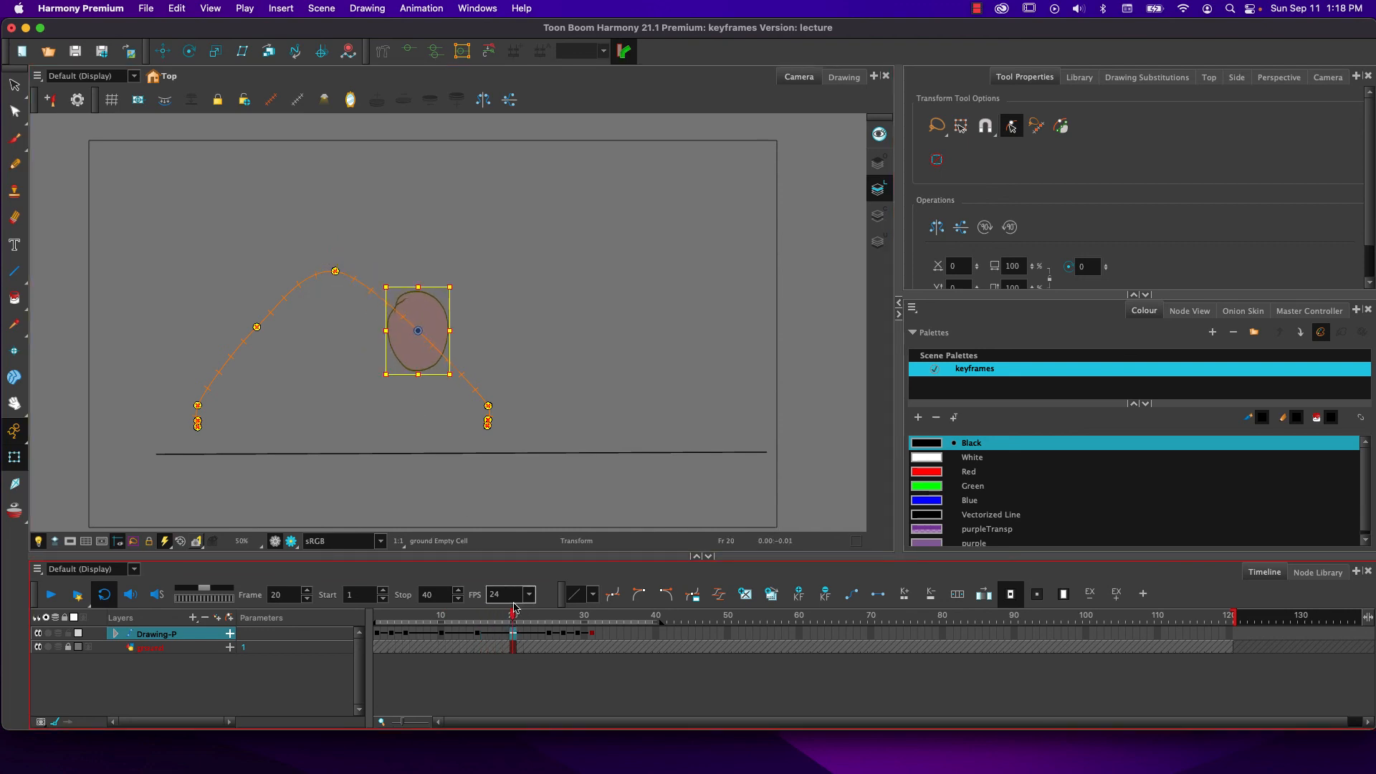
left_click(519, 617)
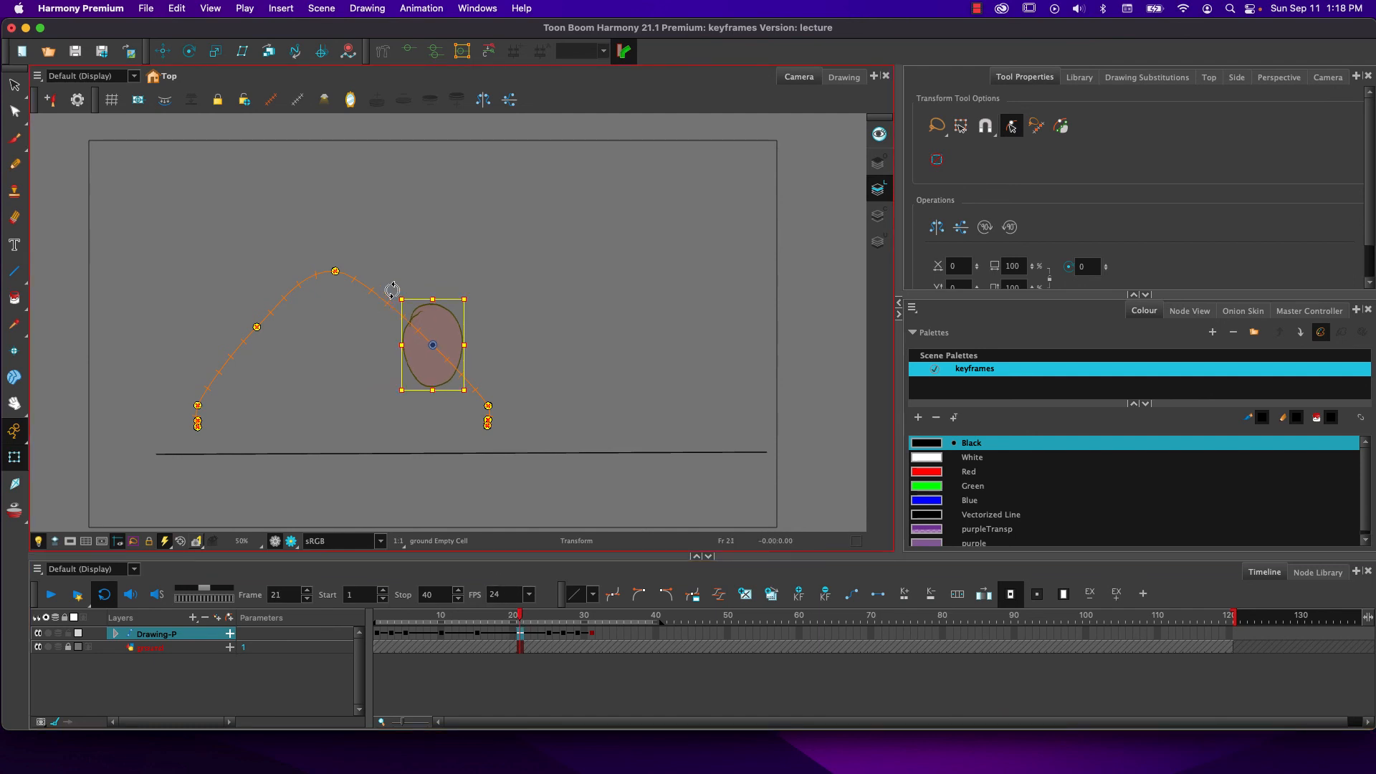
left_click_drag(391, 289, 370, 305)
Round out the jump's arc by moving the circle up and left on frame 10 and on frame 21
left_click_drag(520, 619, 441, 618)
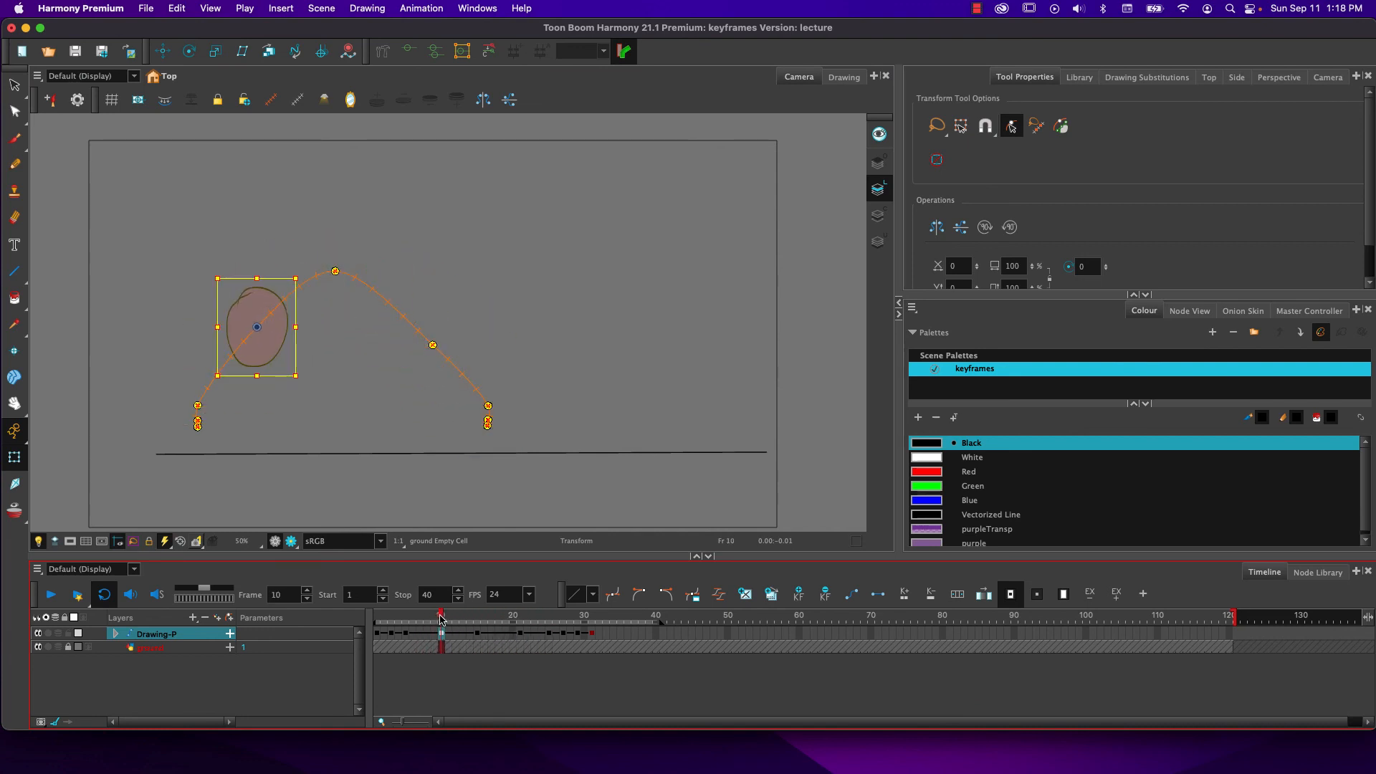
left_click_drag(244, 306, 232, 295)
left_click(477, 620)
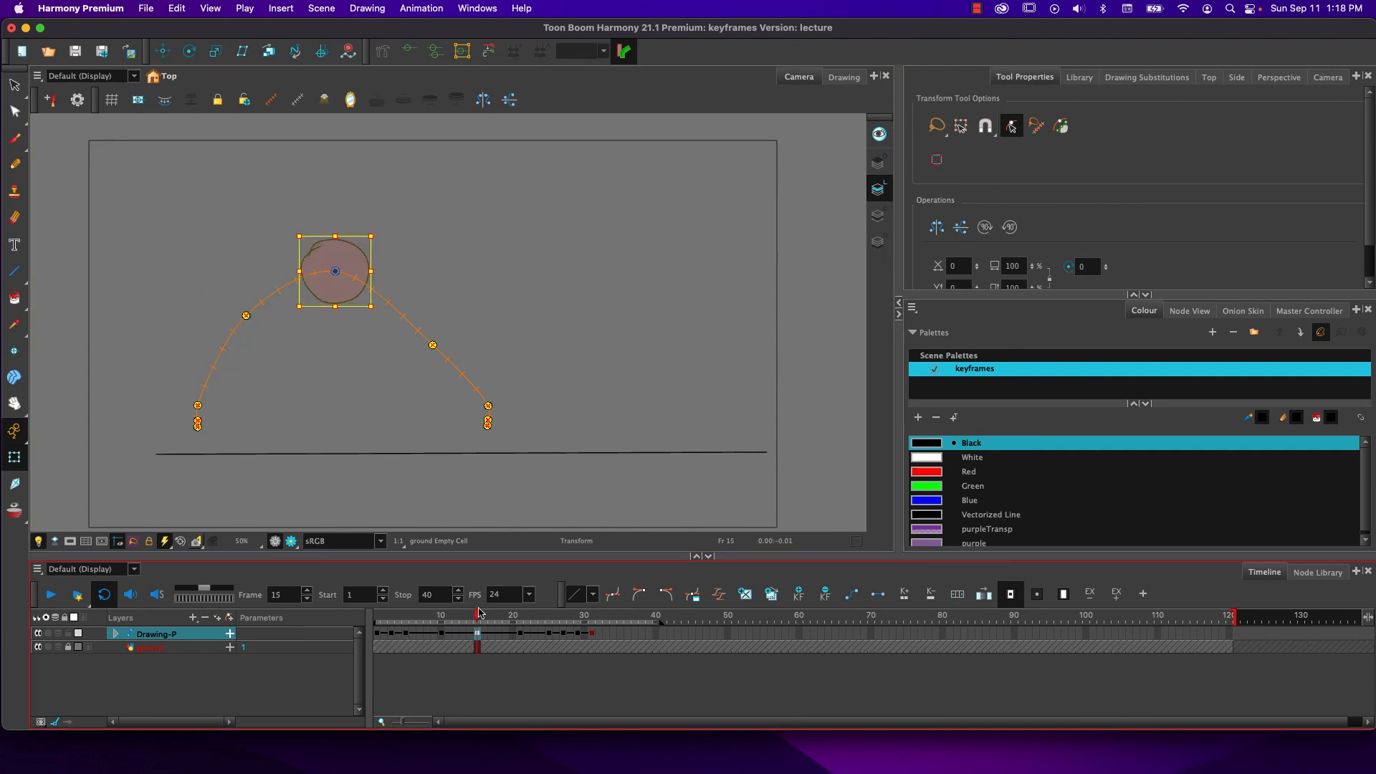
left_click(520, 620)
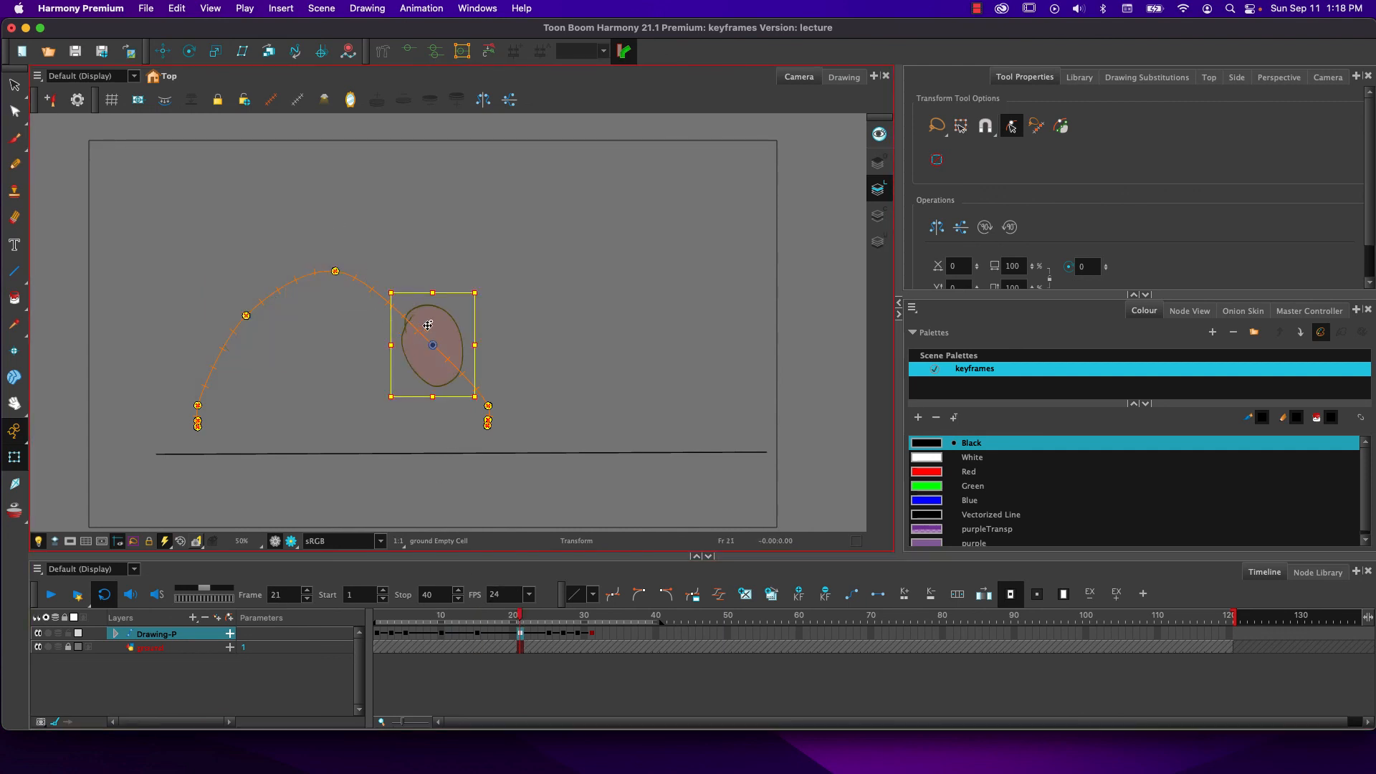
left_click_drag(429, 320, 429, 301)
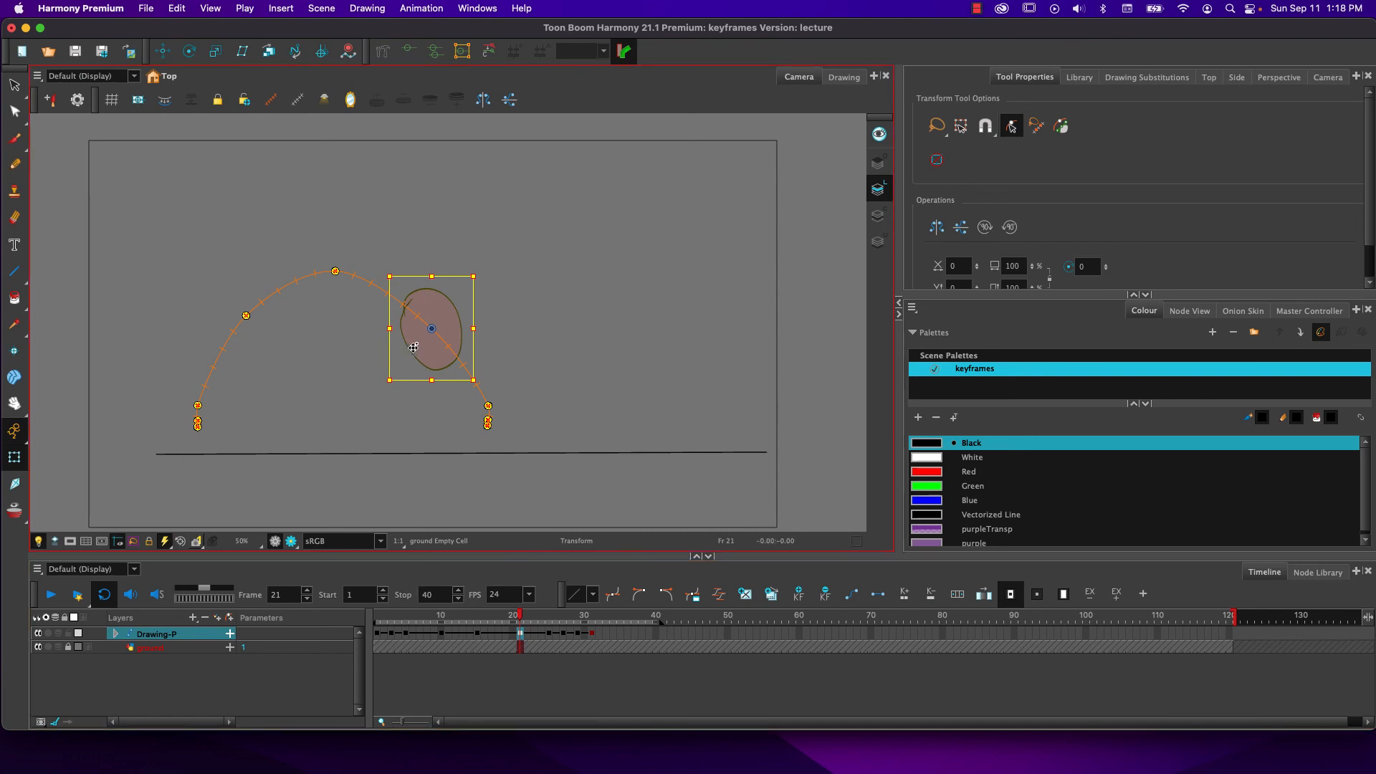
left_click_drag(413, 348, 406, 327)
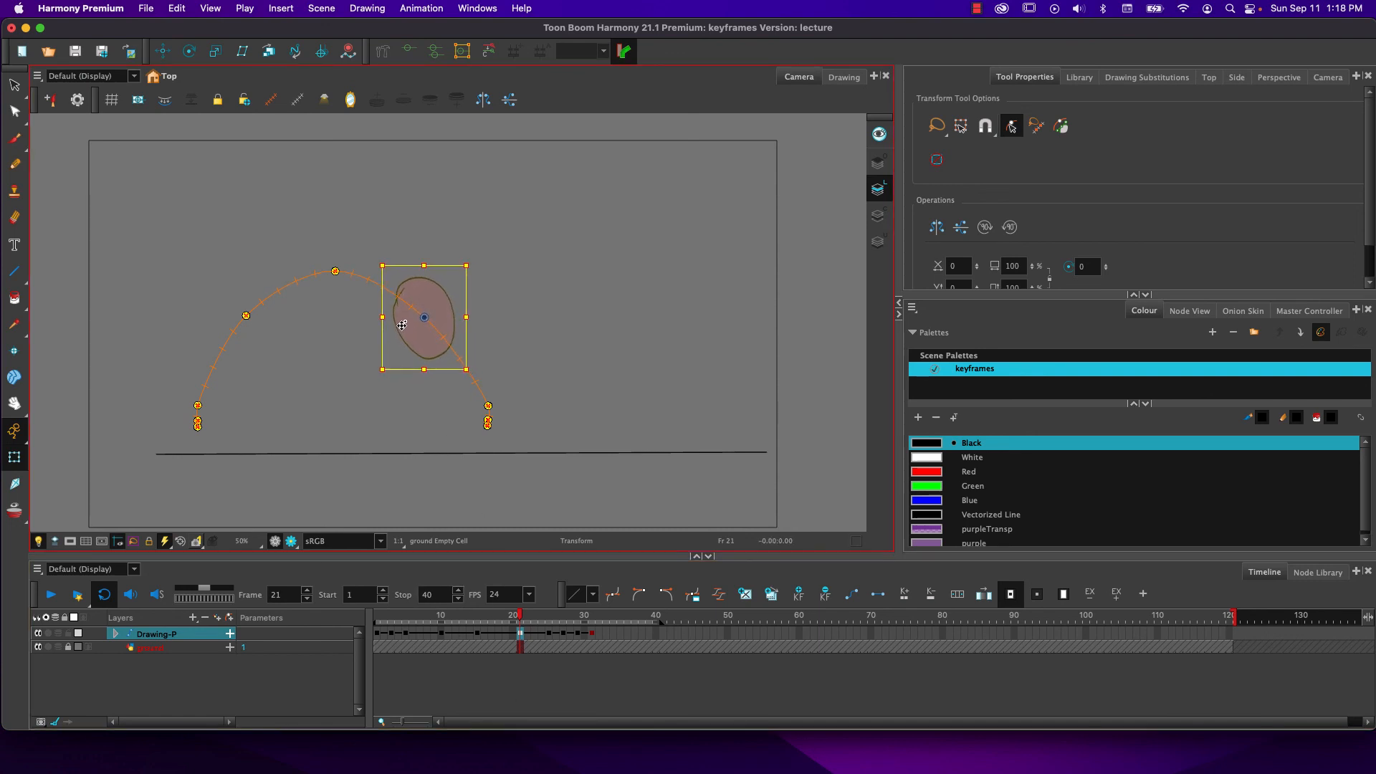
Play back the tilted, rounder jump from frame 1 repeatedly to review the motion
left_click_drag(520, 618, 353, 611)
left_click(48, 593)
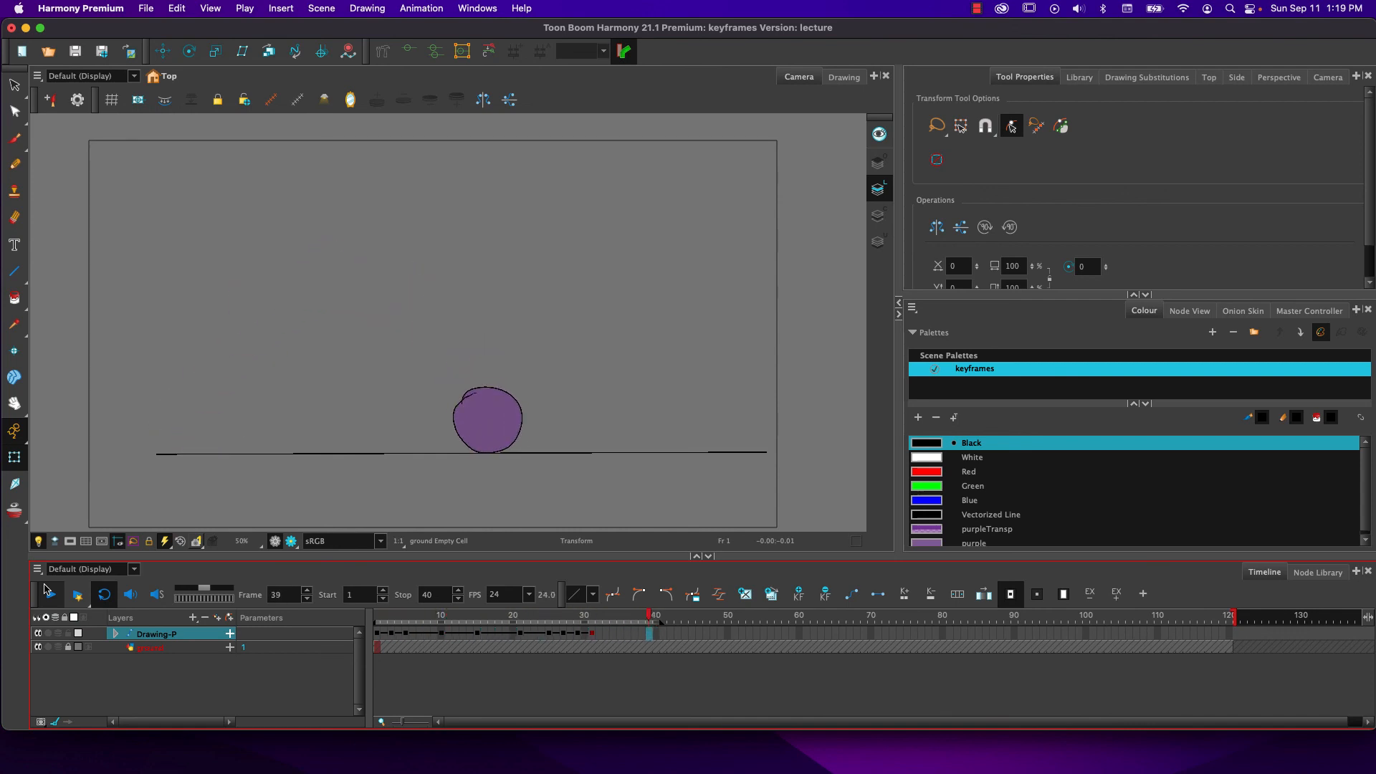
left_click(51, 596)
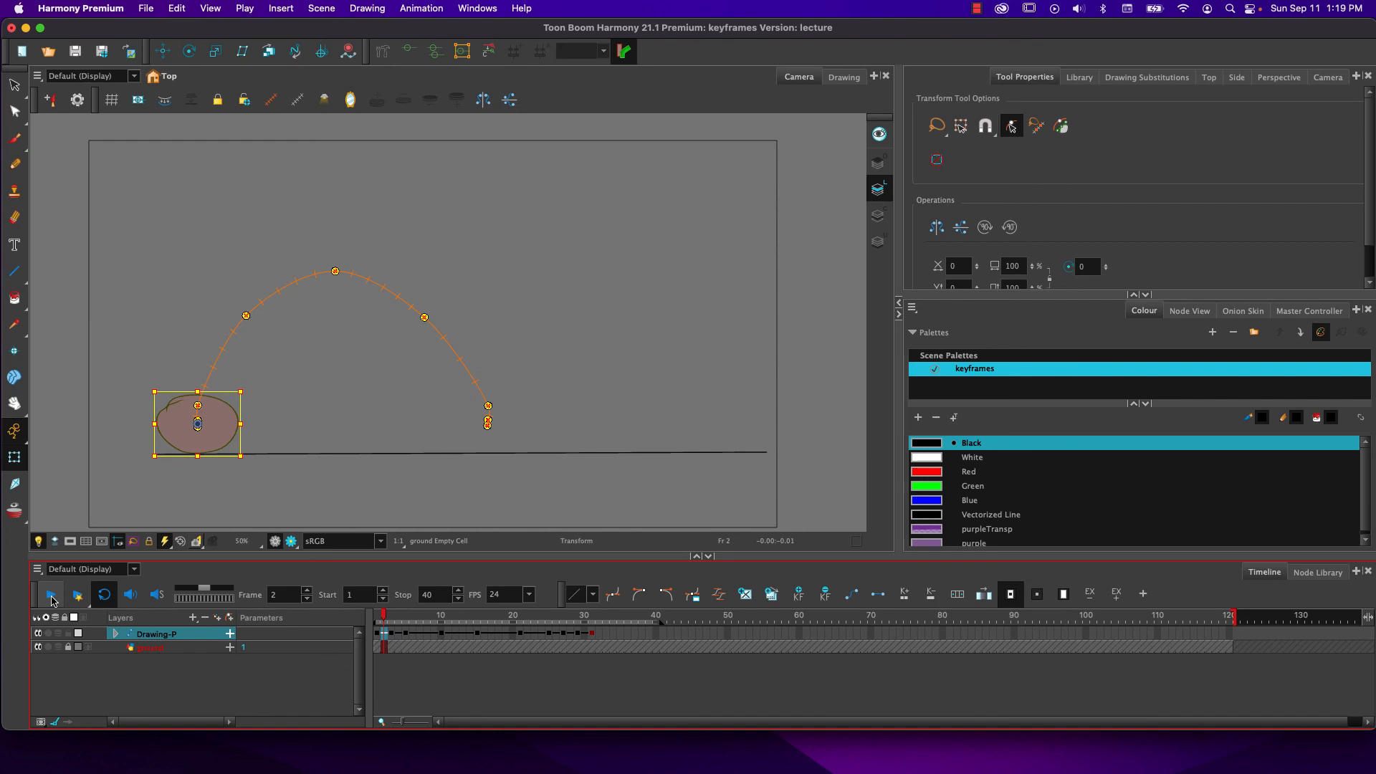
left_click_drag(385, 620, 339, 629)
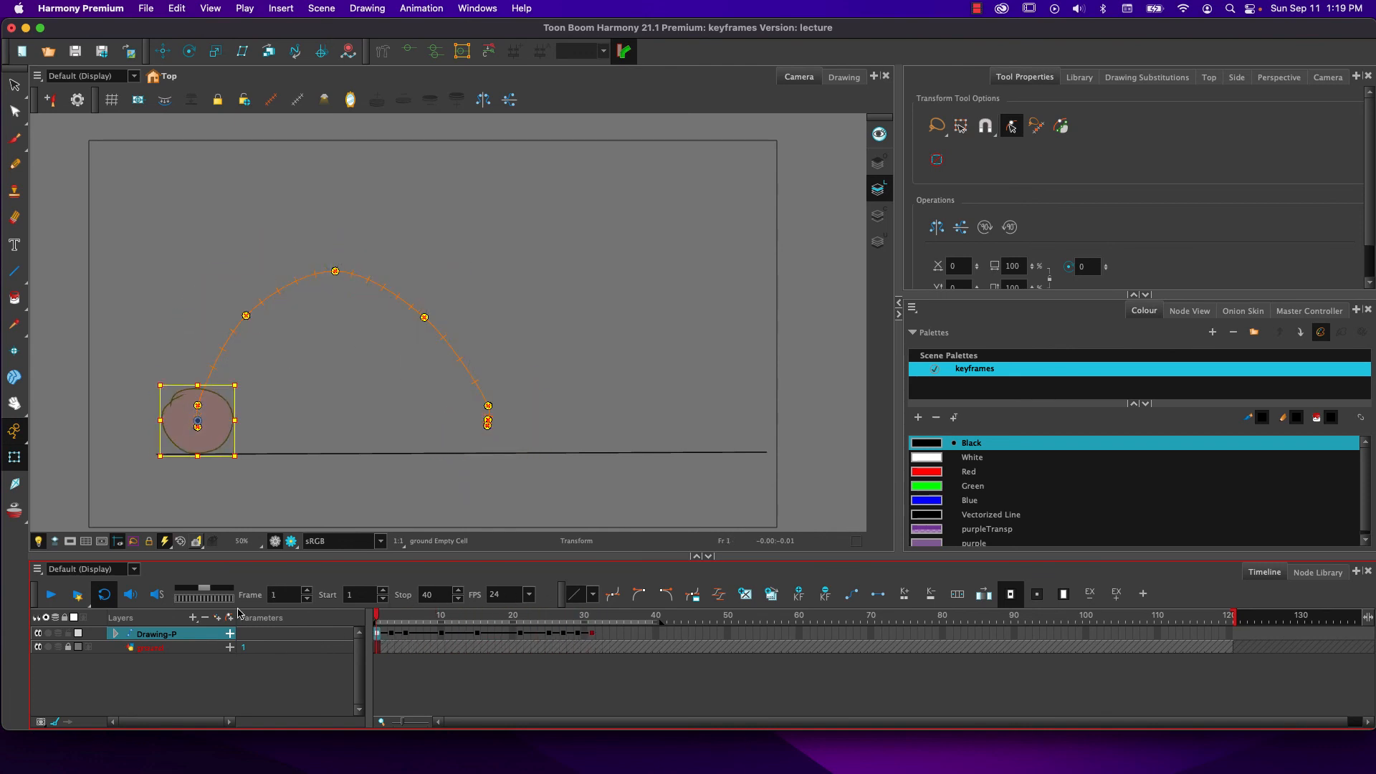
left_click(50, 595)
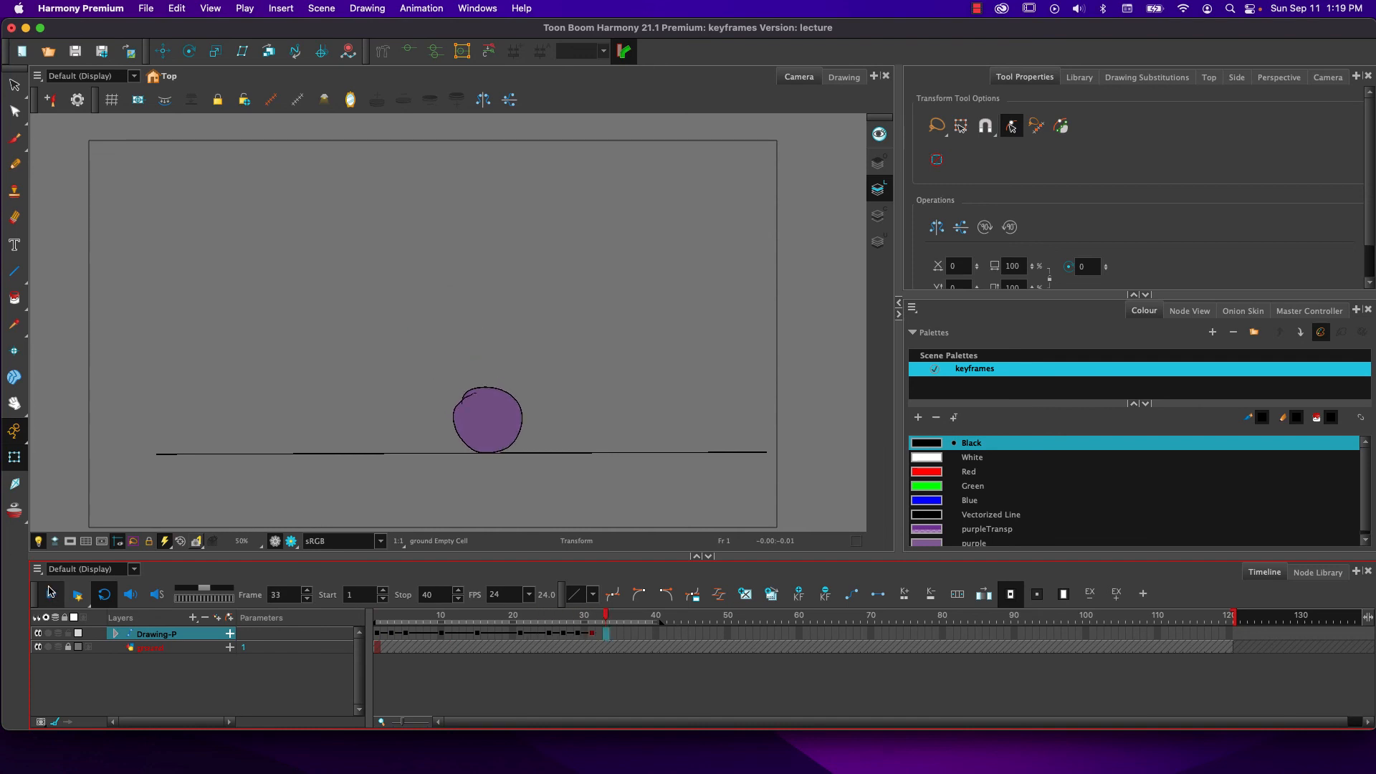